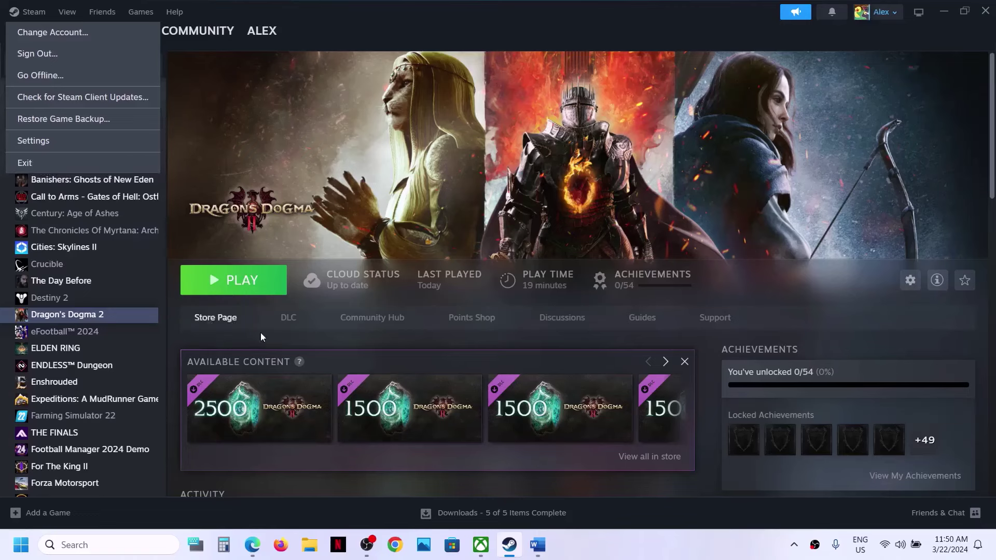
Step: Look up Steam in the Windows search and view the power options for restarting the PC
click(110, 544)
text(steam)
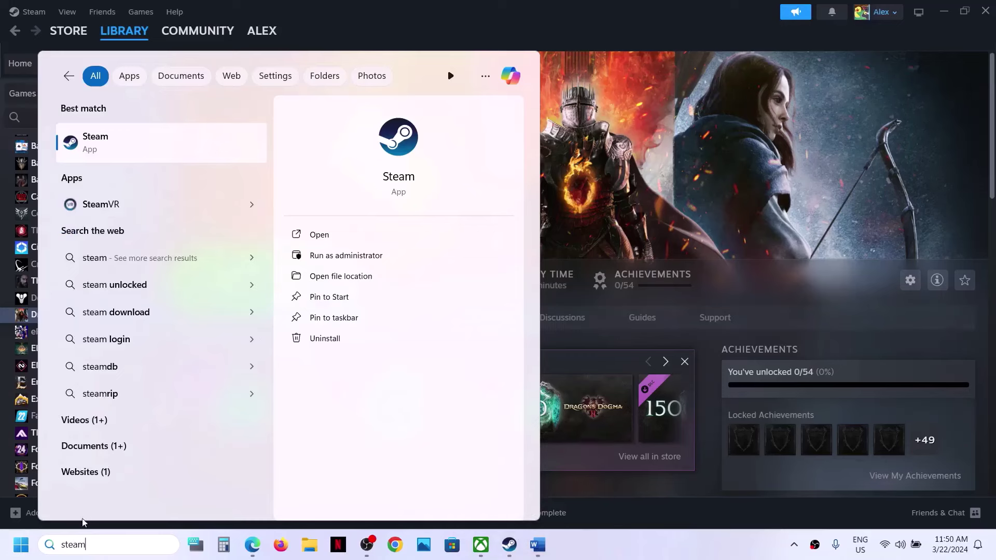
click(23, 547)
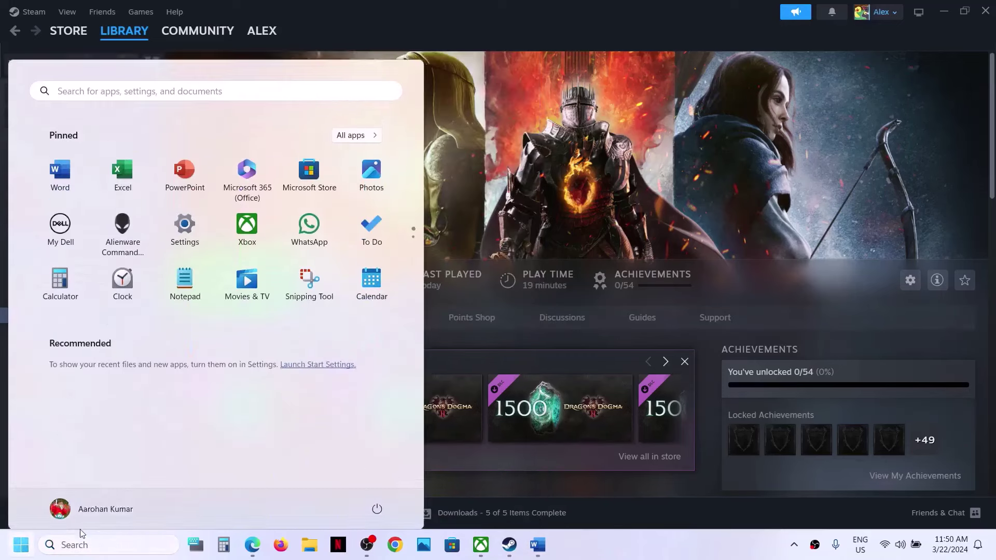
click(375, 501)
key(Escape)
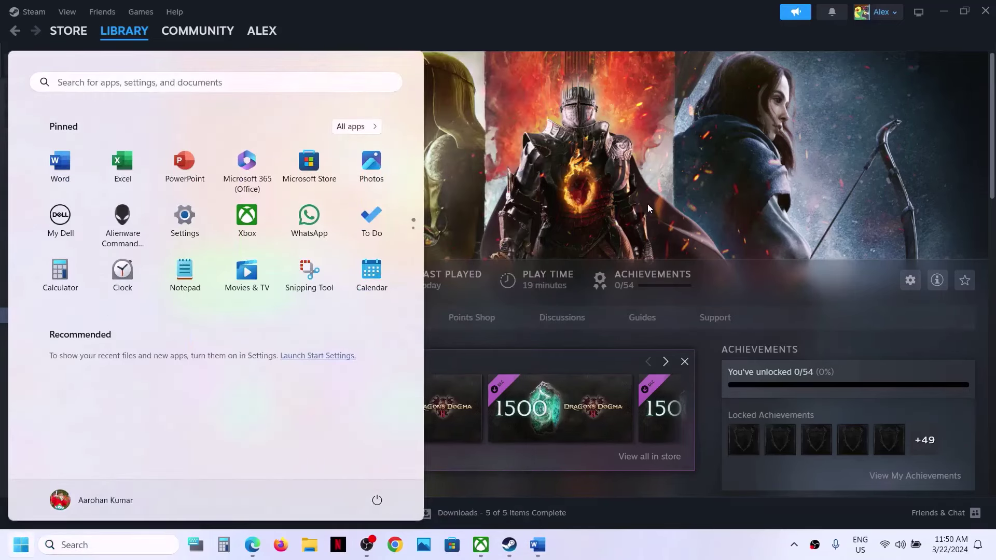
click(647, 204)
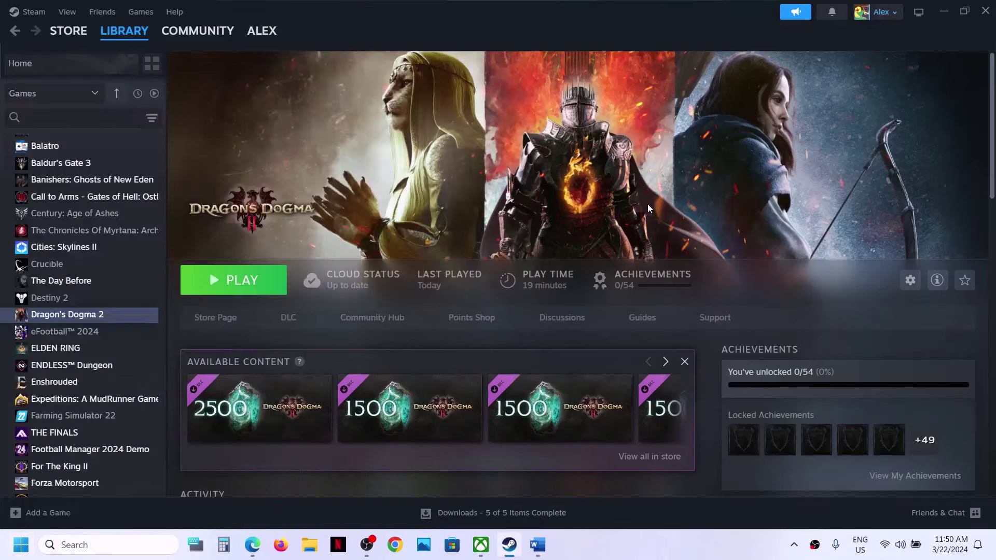
Step: Switch to the Dragon's Dogma 2 notes in Word and read Step 2 about launching Steam as administrator
click(537, 544)
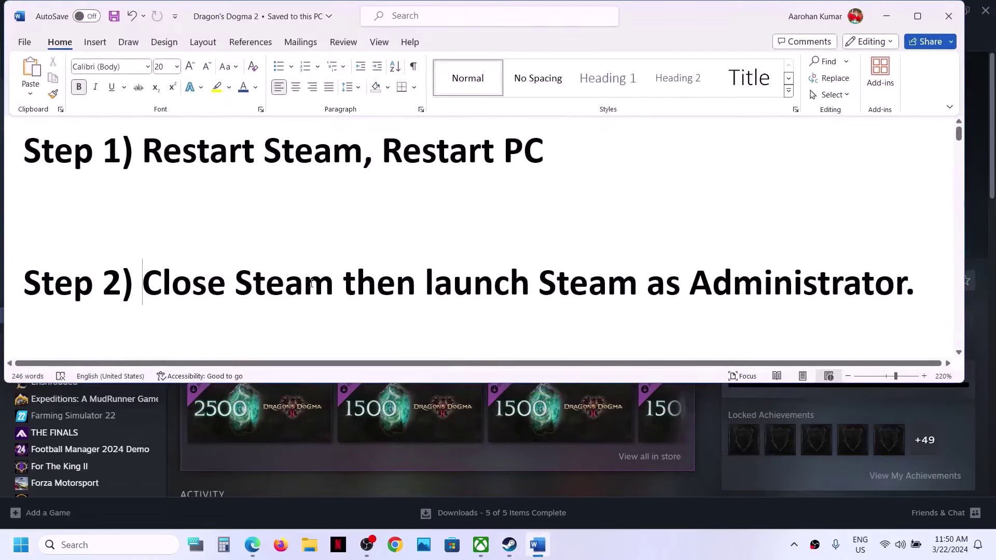
drag(143, 282, 905, 288)
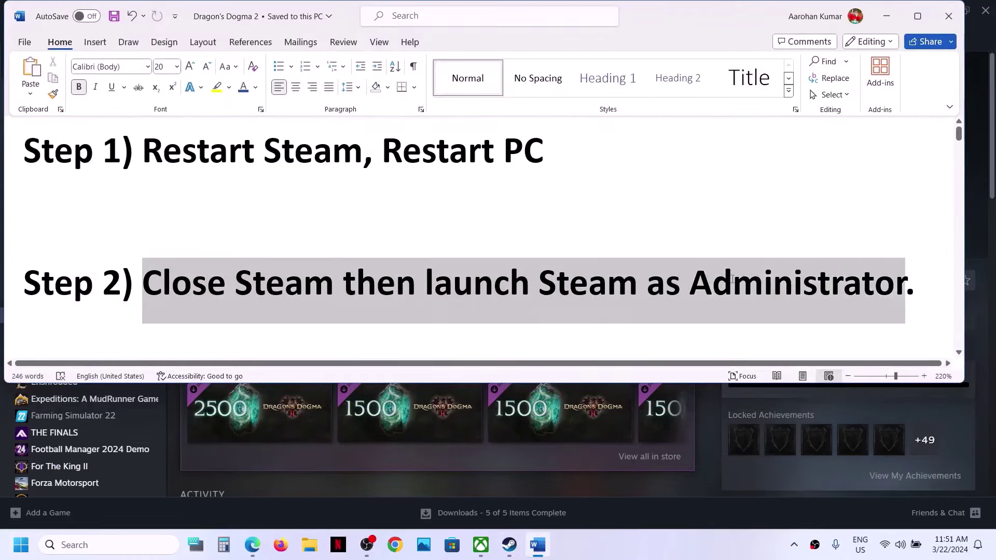
click(891, 12)
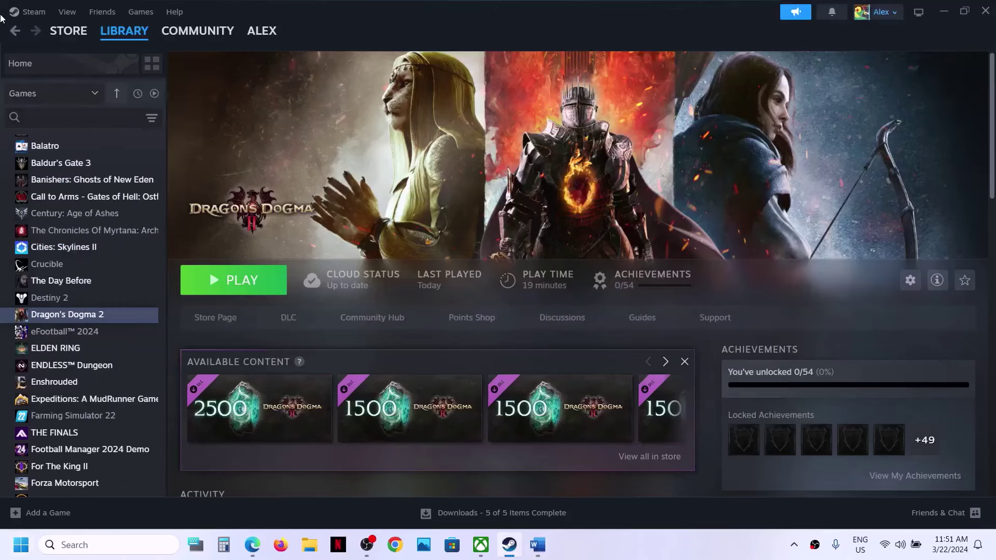
Step: View Steam's Exit command and find the Run as administrator option for Steam in the Windows search
click(46, 12)
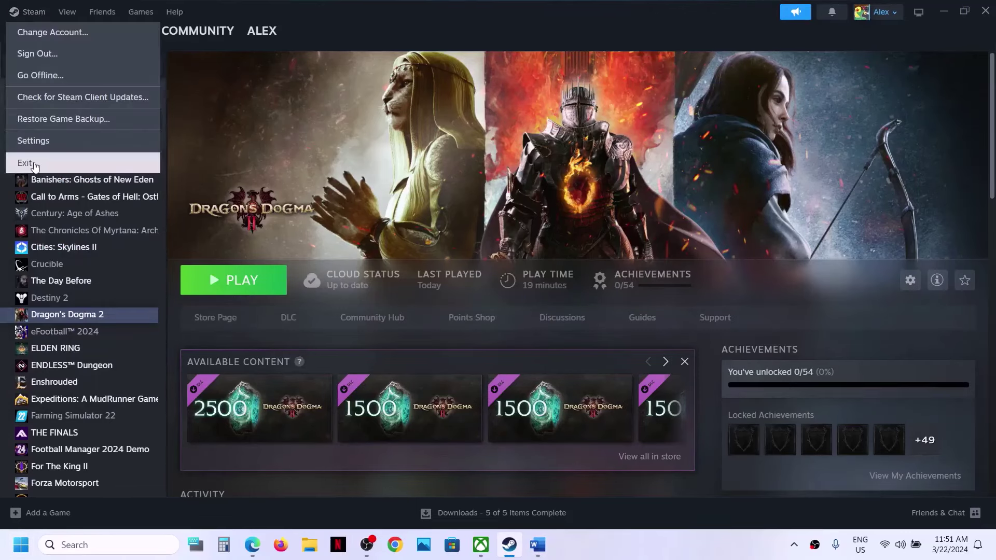
click(88, 543)
text(s)
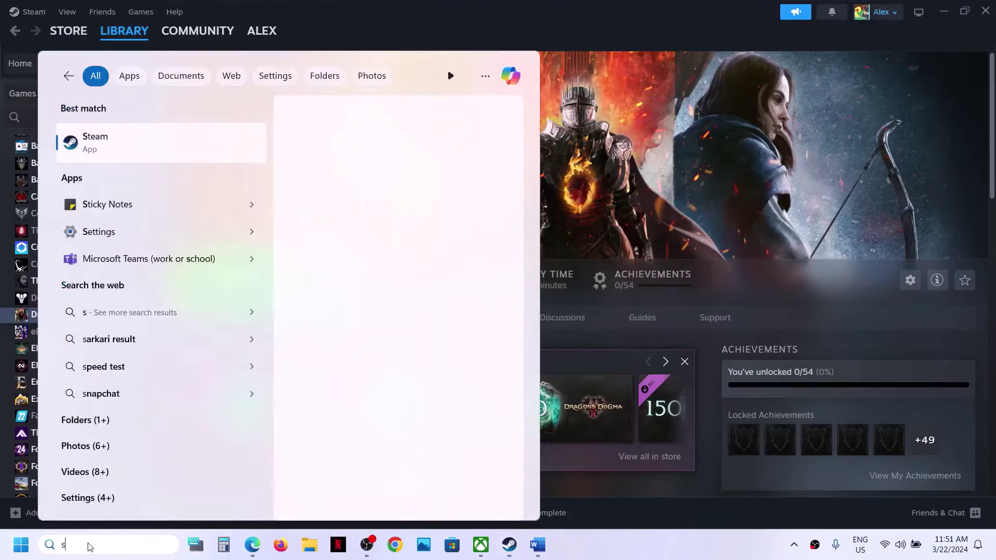
text(team)
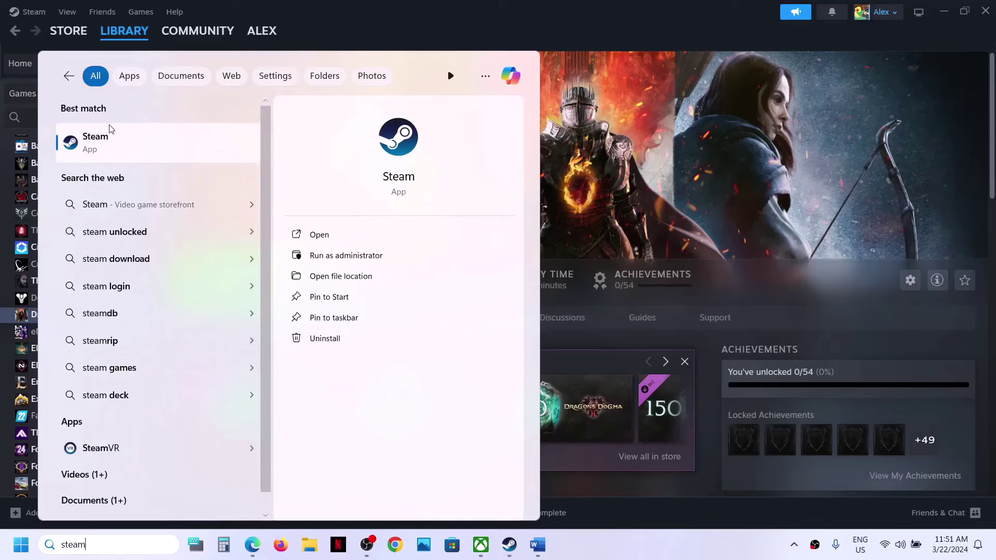
right_click(106, 151)
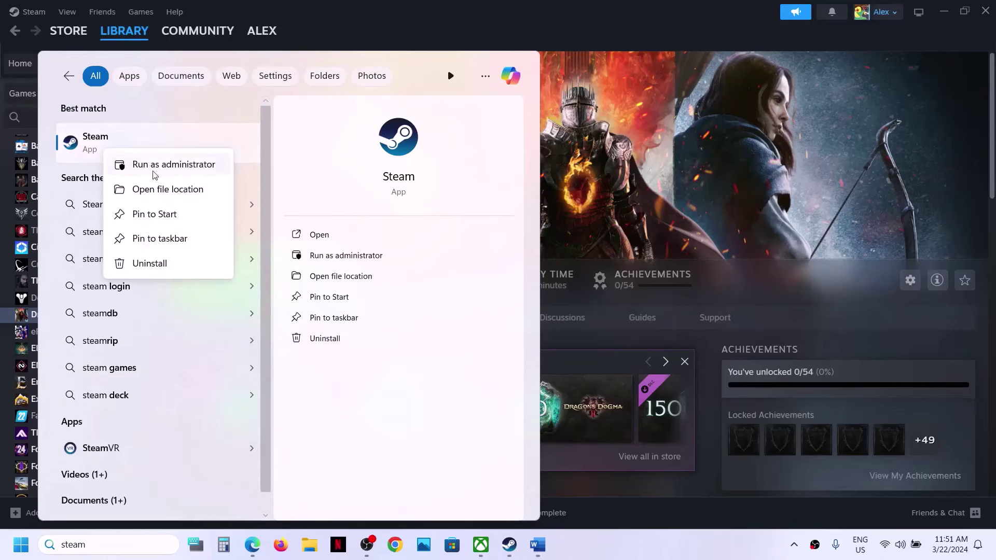
click(643, 187)
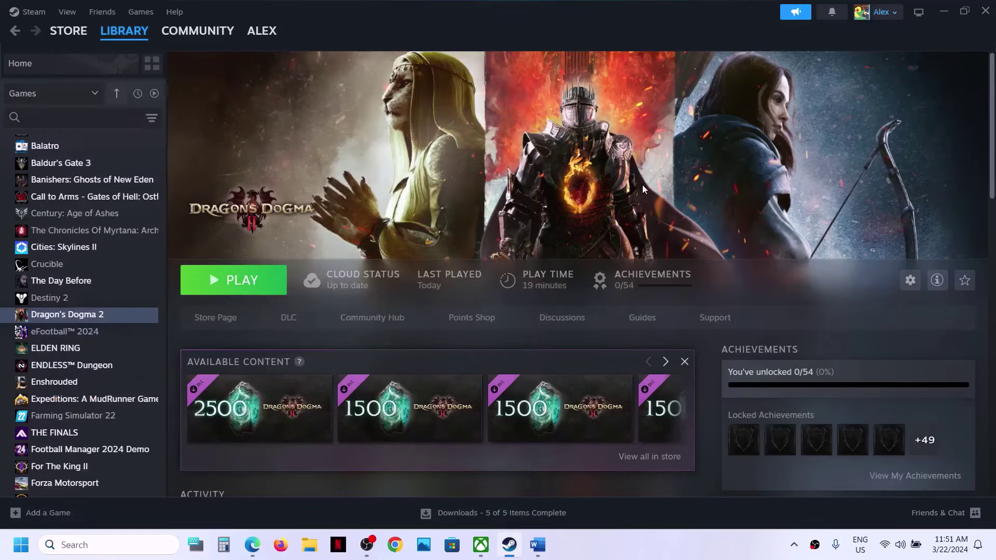
Step: Correct the file name in Step 3 of the Word notes to Crashreport.exe
click(537, 544)
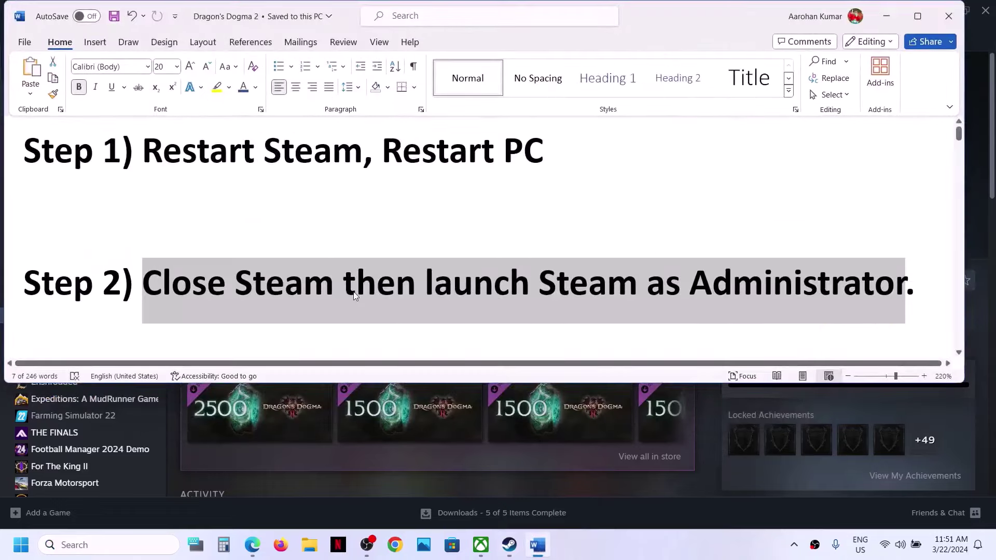
scroll(354, 292, down, 2)
scroll(354, 292, down, 3)
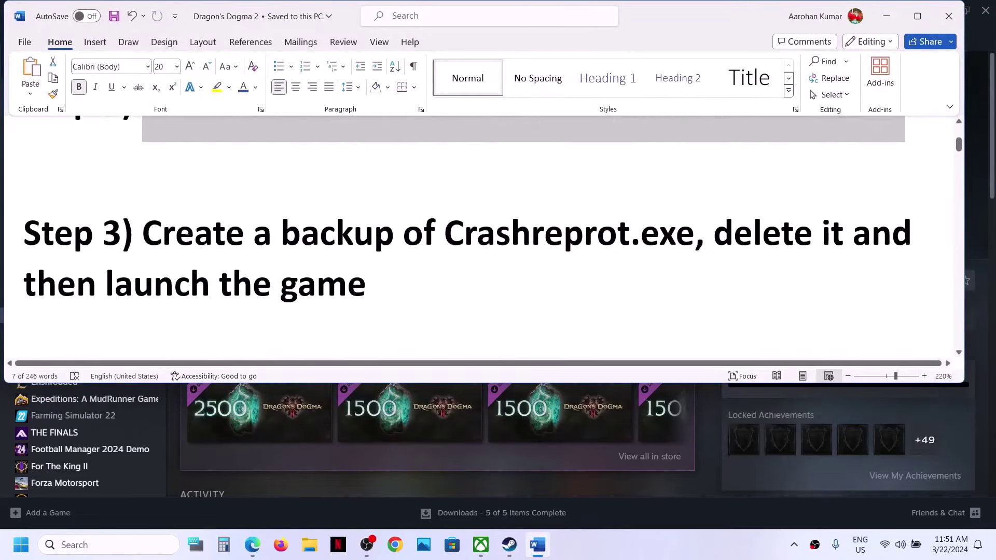
drag(168, 237, 621, 248)
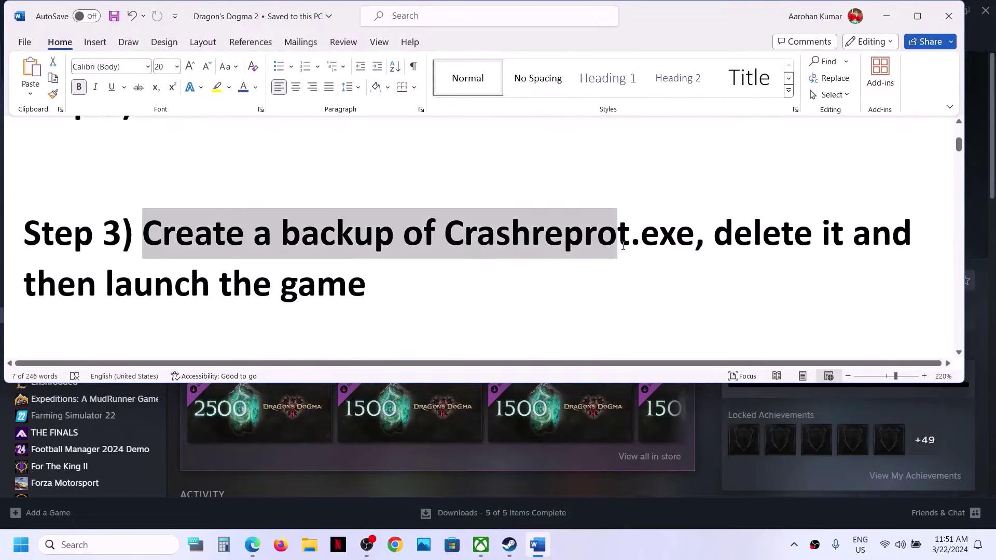
click(622, 246)
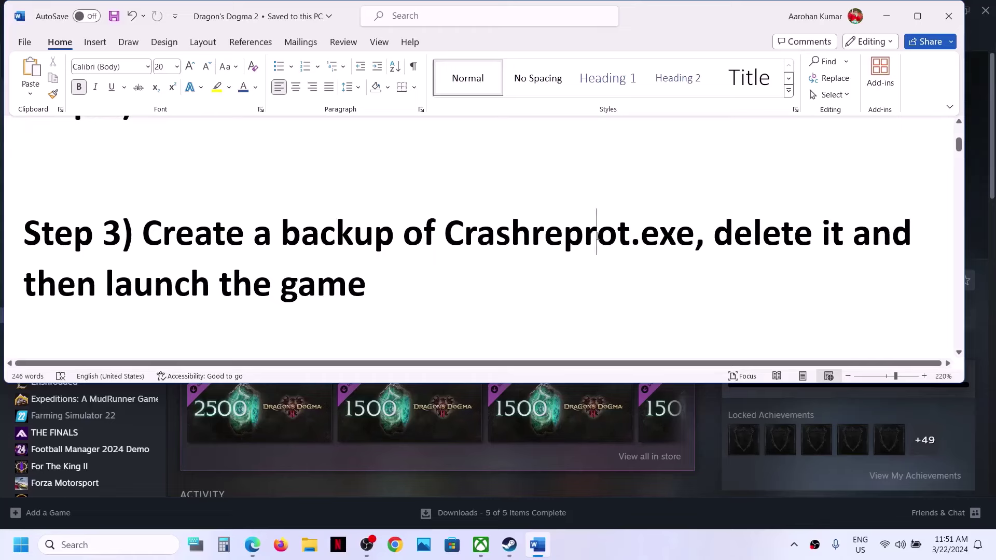
key(BackSpace)
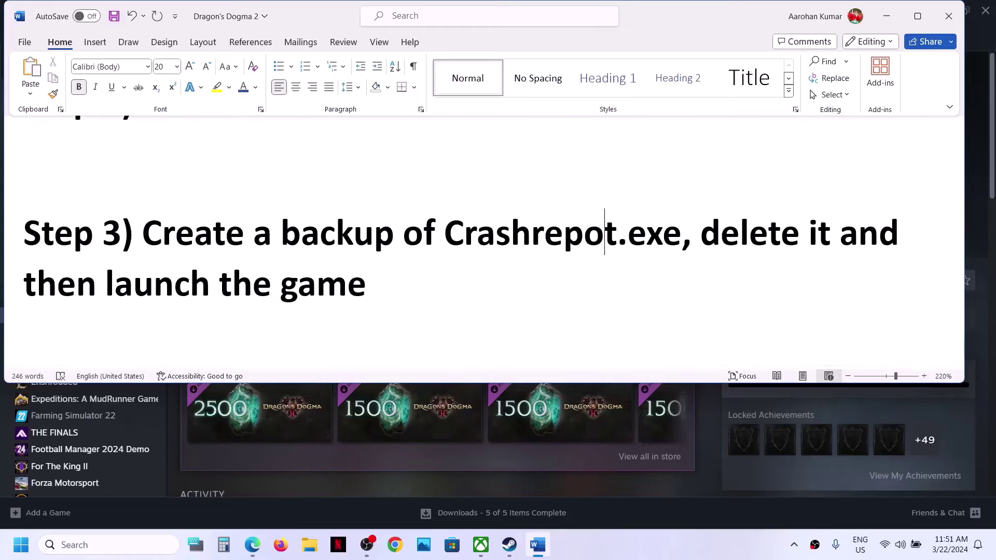
text(r)
drag(729, 240, 781, 275)
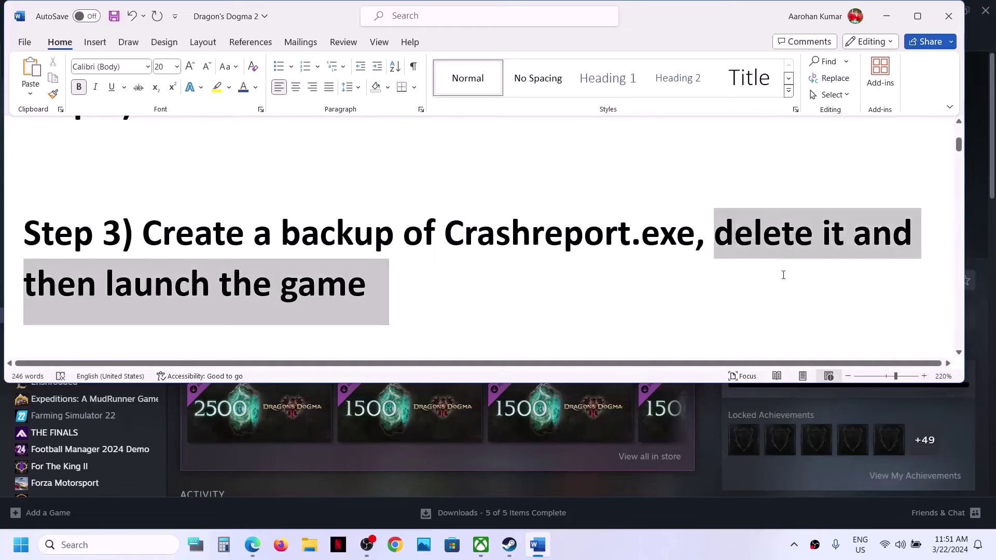
click(549, 220)
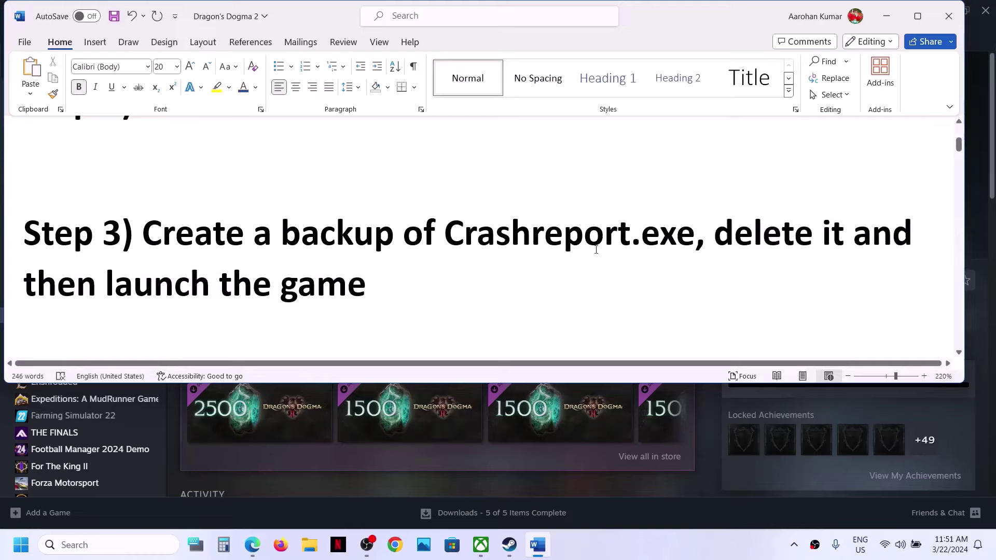
click(886, 16)
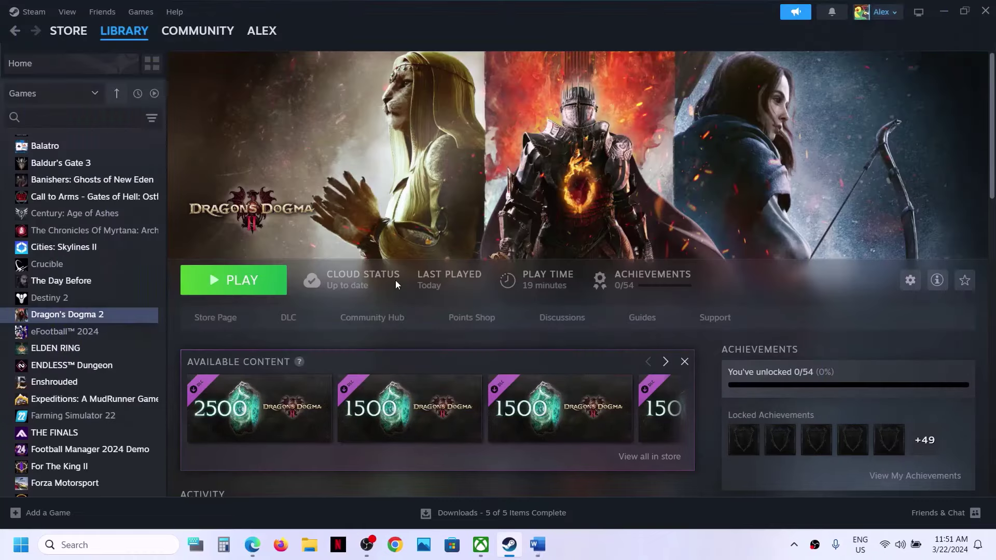
Step: Open the local installation folder of Dragon's Dogma 2 from the Steam library
right_click(81, 315)
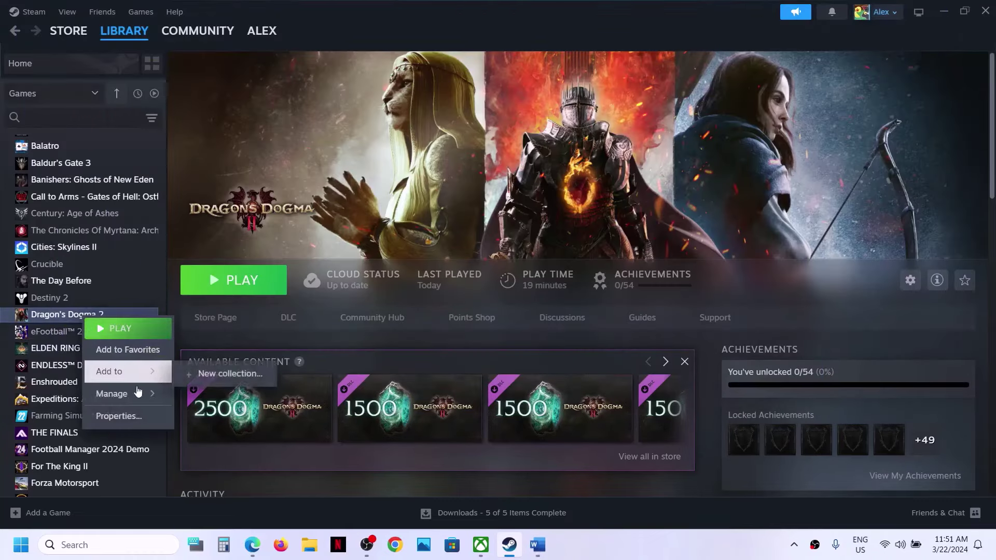
mouse_move(134, 393)
click(231, 420)
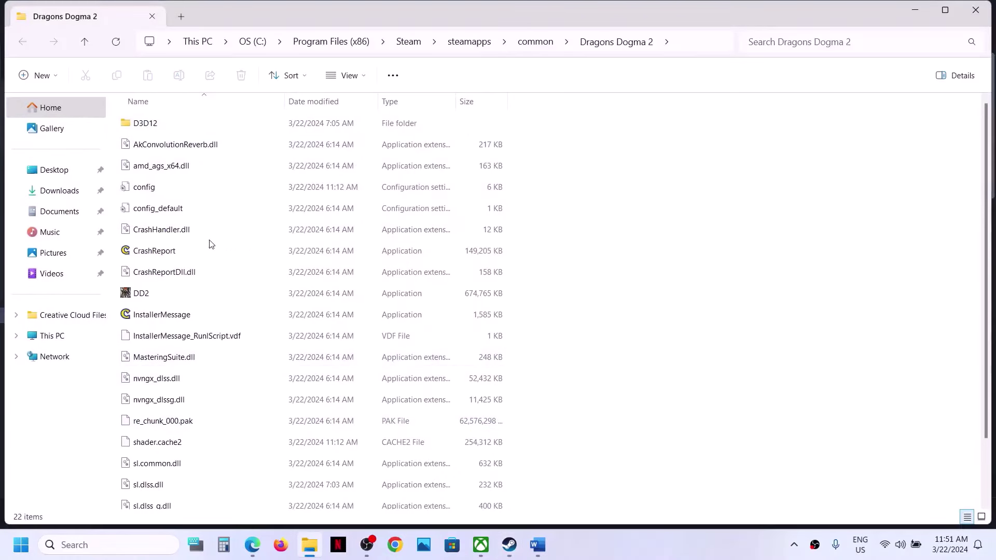
Step: Copy the CrashReport application from the game folder to the desktop as a backup
click(161, 254)
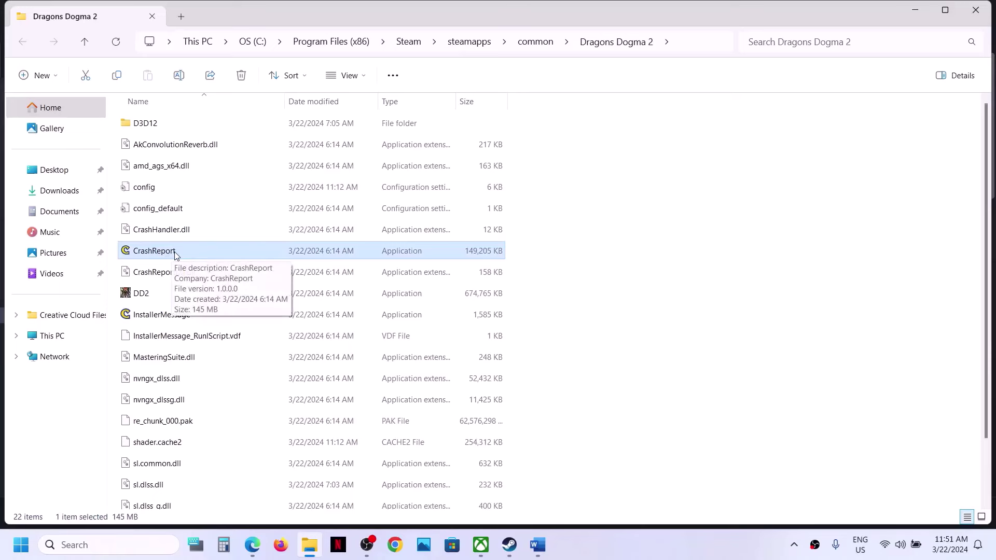
right_click(175, 254)
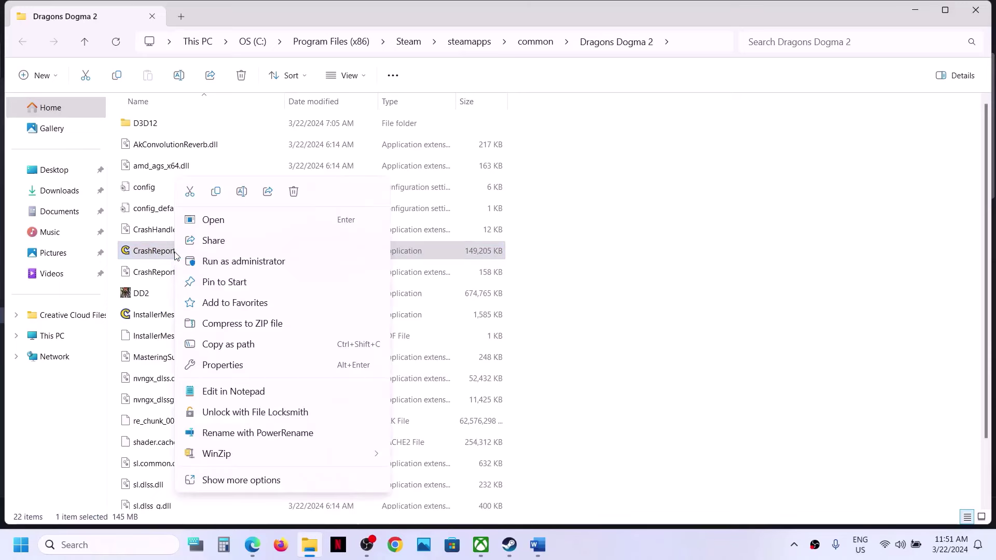
click(217, 193)
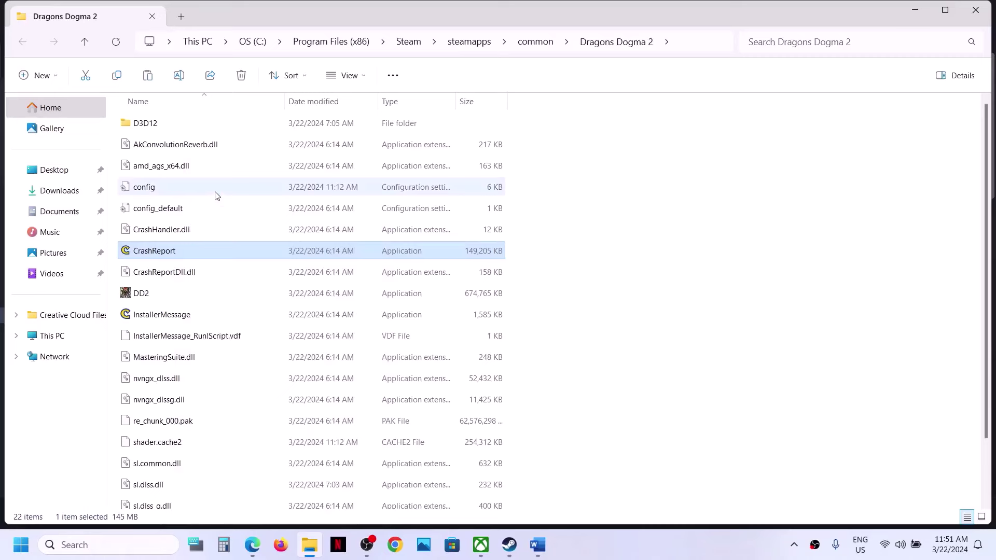
key(super+d)
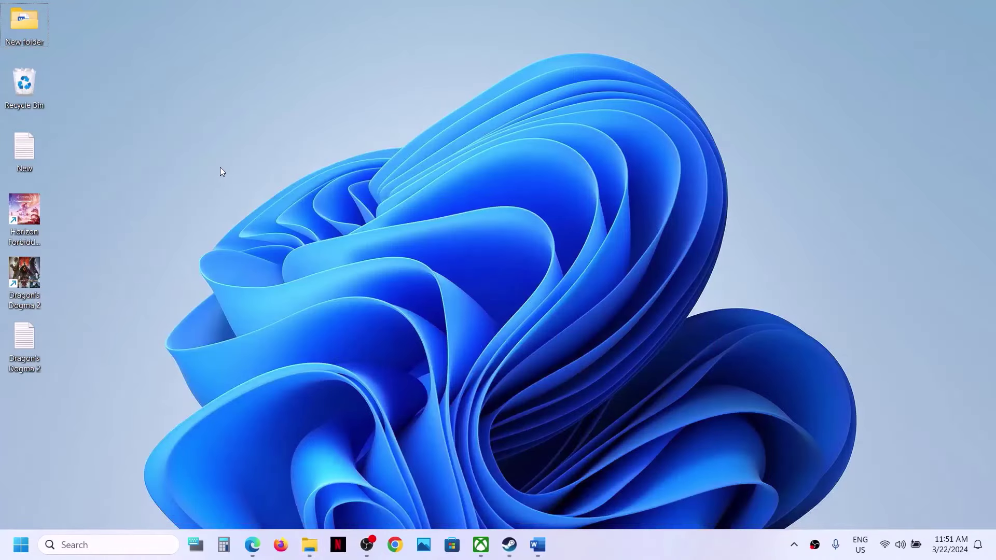
key(ctrl+v)
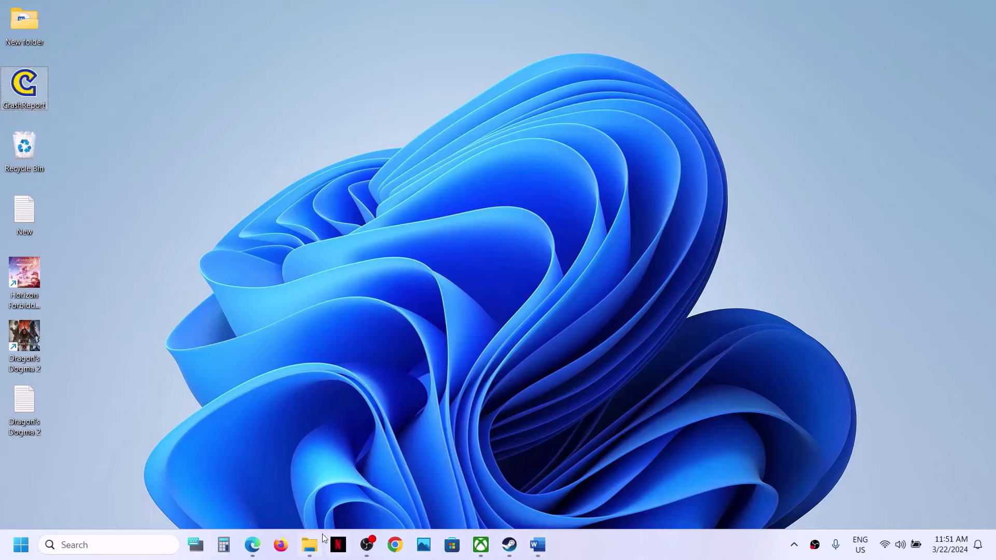
Step: Delete the CrashReport application from the Dragons Dogma 2 folder
mouse_move(322, 534)
click(310, 480)
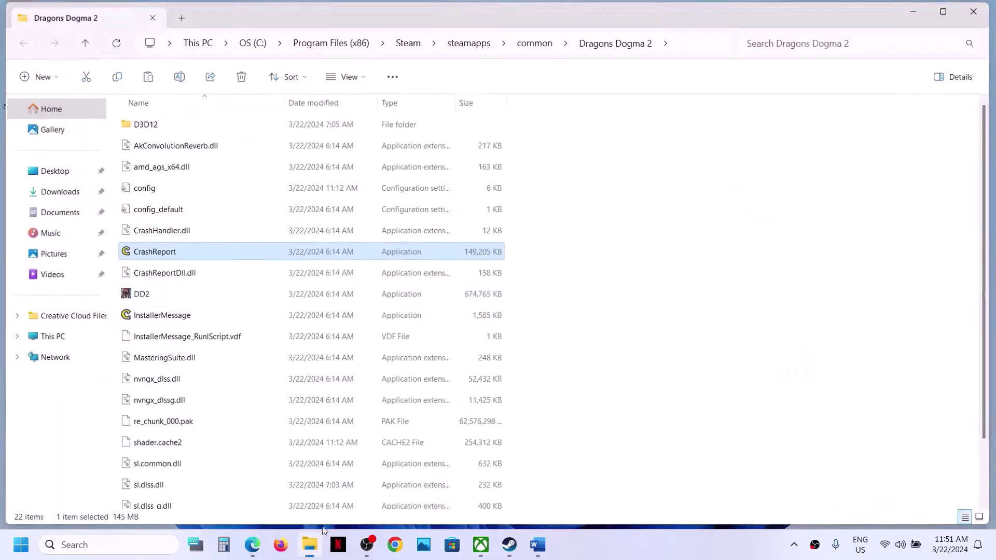
right_click(168, 252)
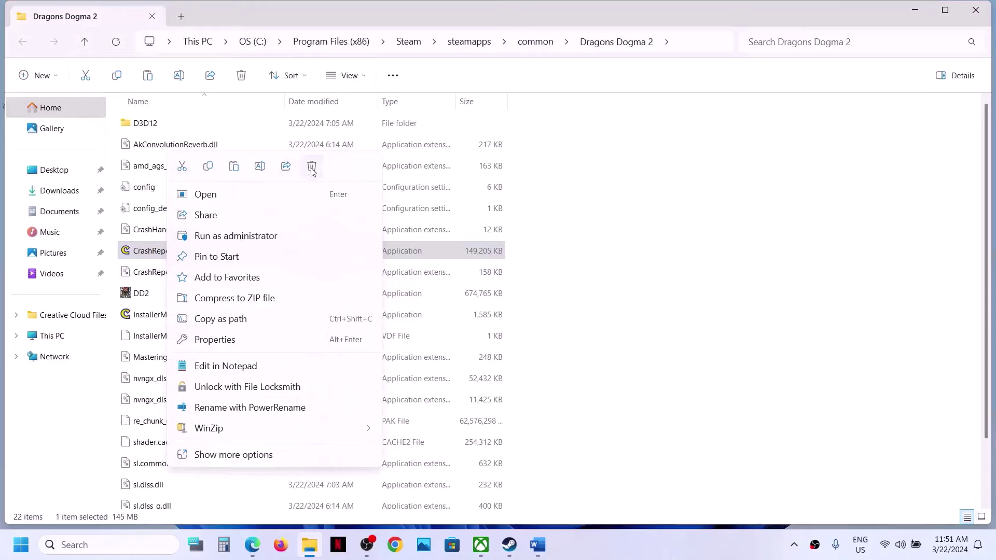
click(312, 166)
Step: Review the copy option for the desktop CrashReport backup and the game folder it would be restored to
click(510, 543)
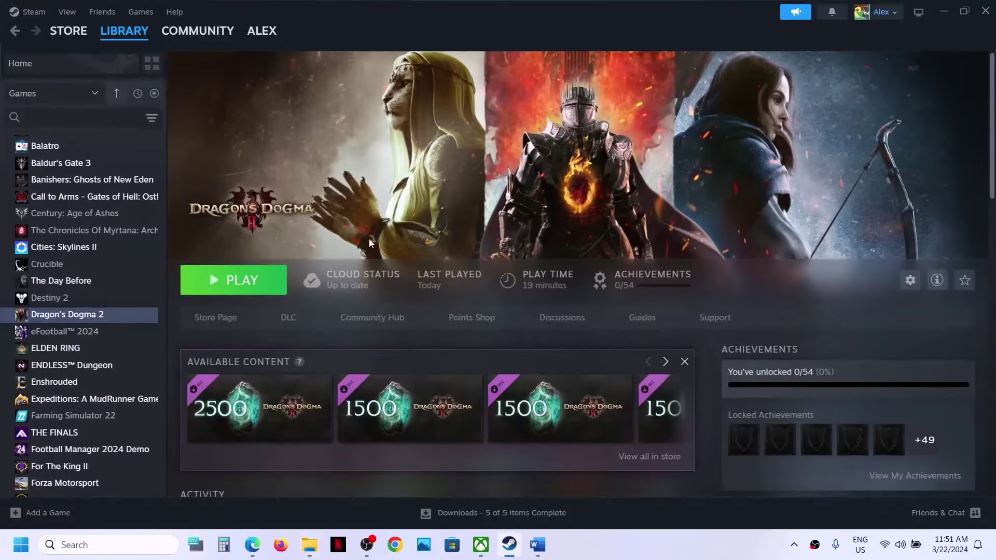
click(941, 11)
click(941, 11)
right_click(23, 85)
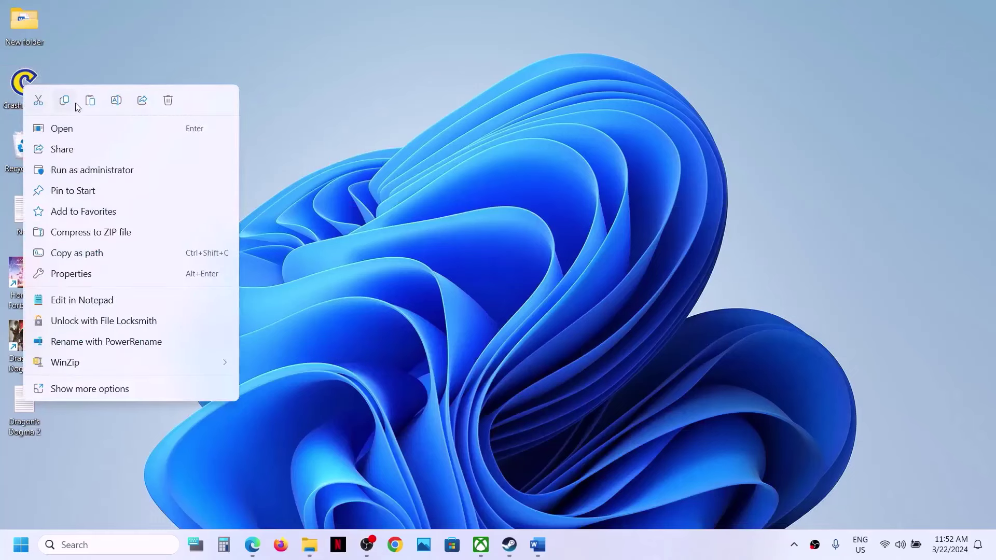
click(376, 69)
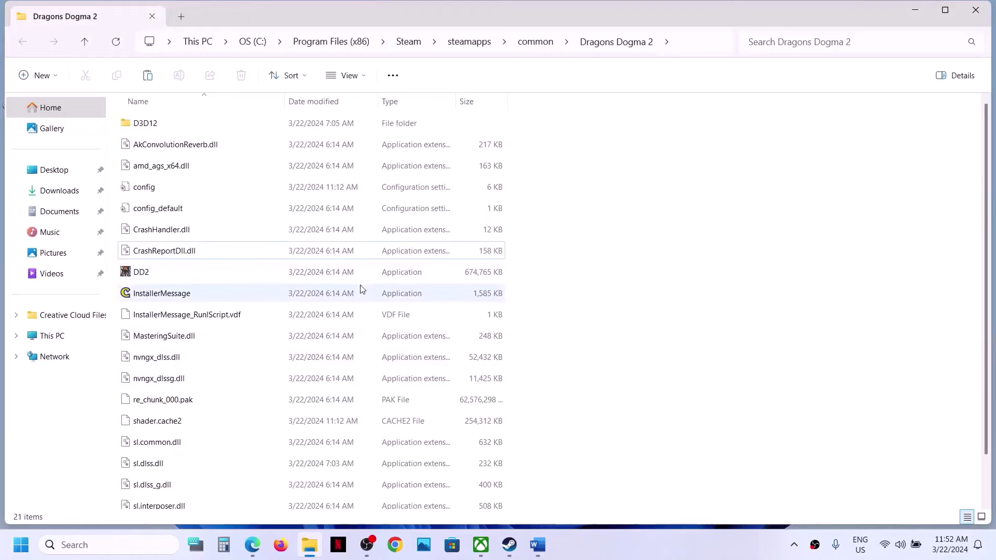
click(920, 9)
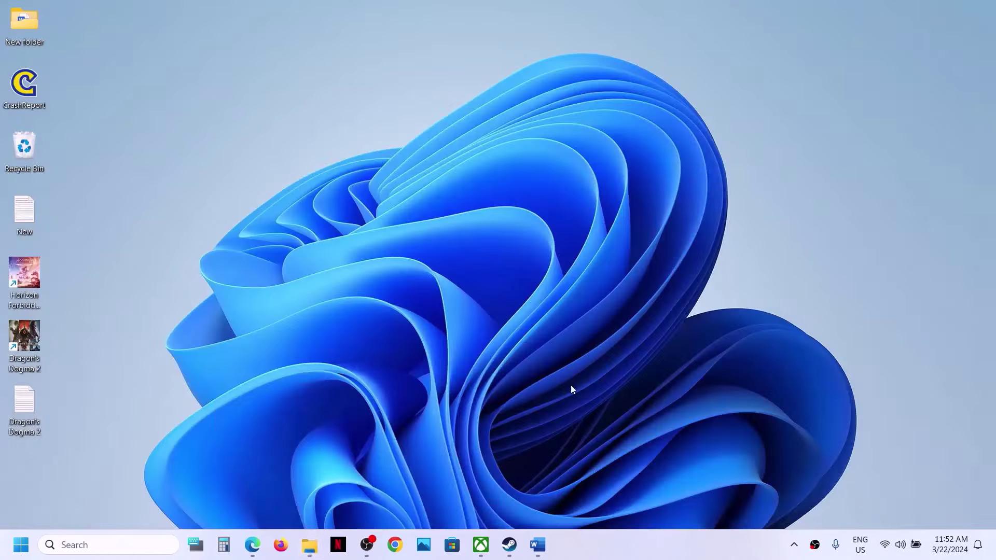
Step: Switch to the Word document and review Step 4 on clean graphics driver installation, highlighting the NVIDIA and AMD driver links
click(510, 545)
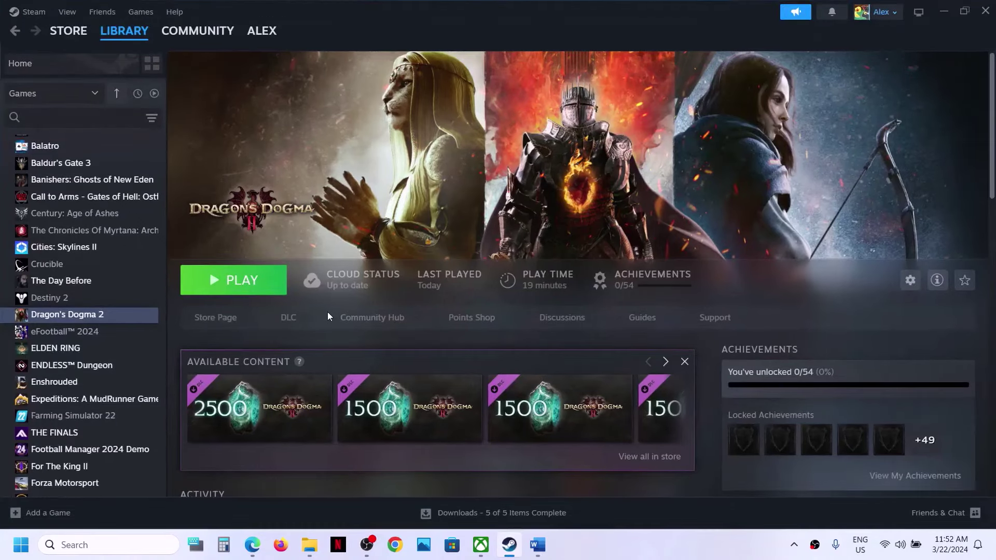
click(537, 544)
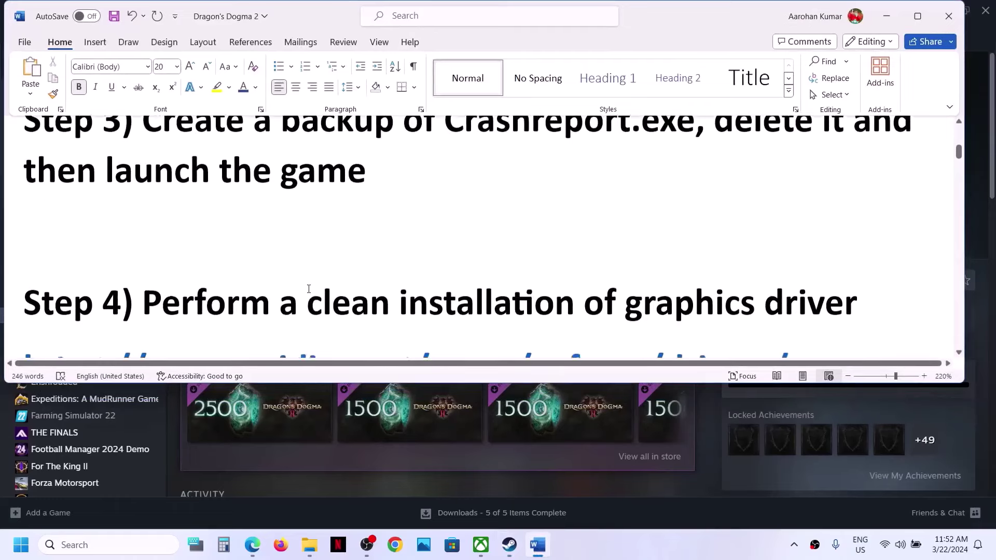
scroll(309, 289, down, 3)
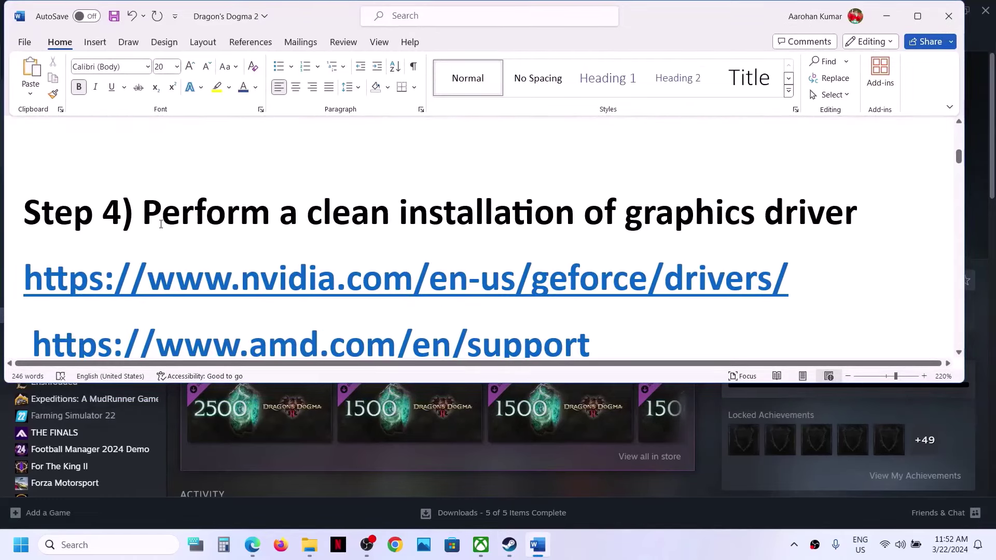
drag(161, 224, 864, 220)
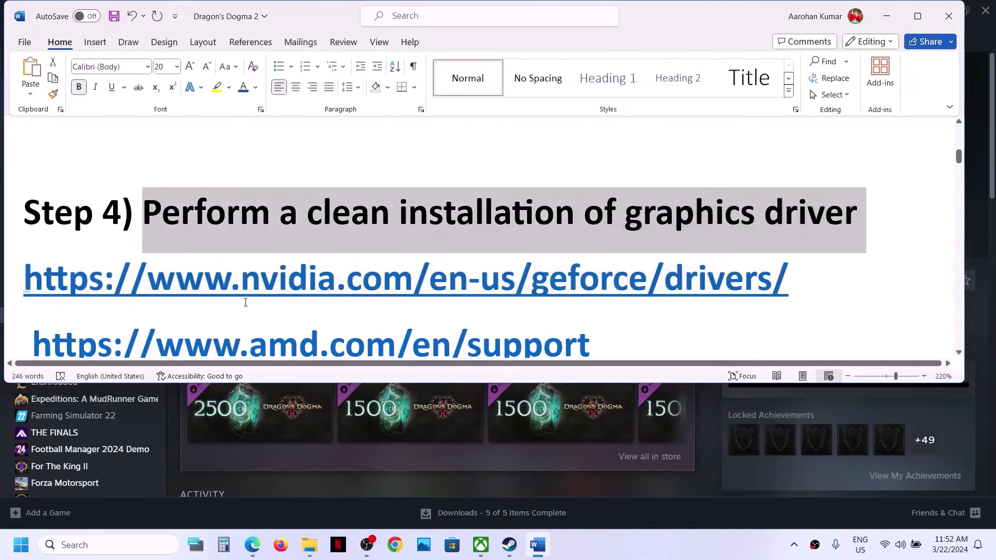
drag(227, 289, 441, 294)
scroll(441, 294, down, 2)
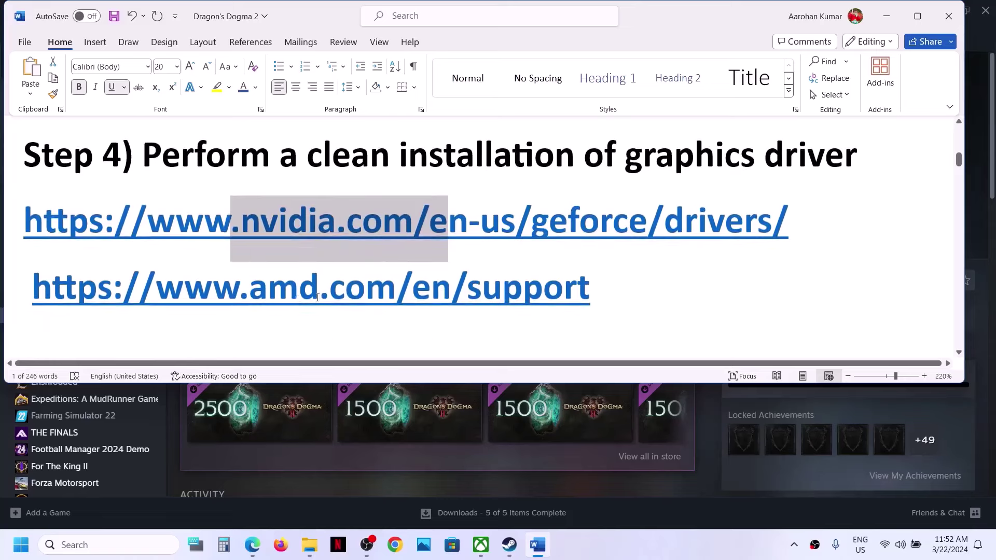
drag(219, 298, 469, 300)
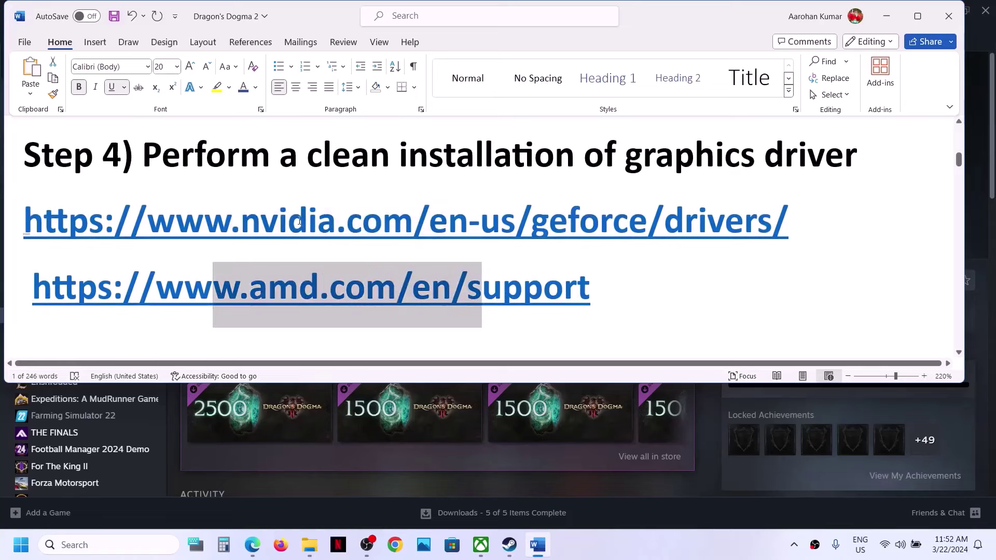
triple_click(608, 281)
click(712, 460)
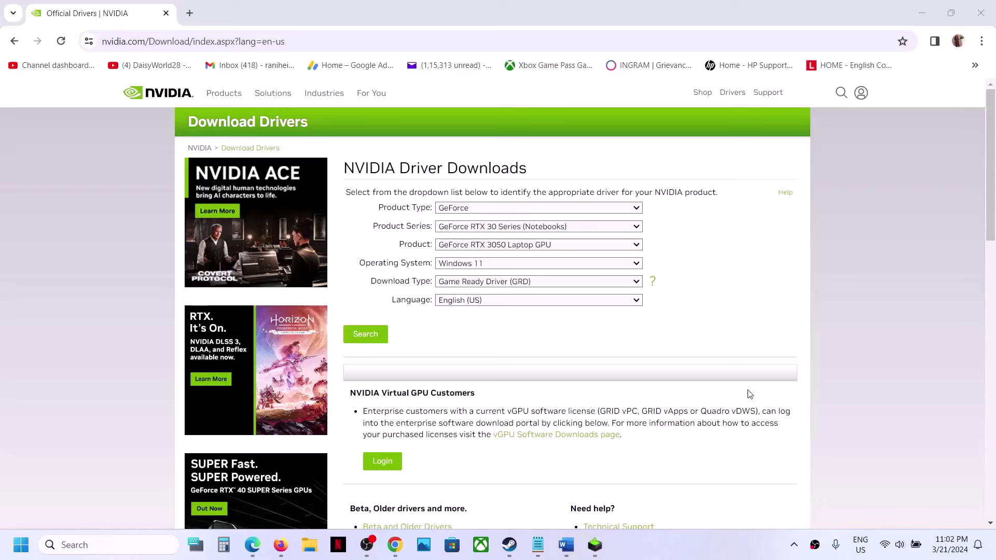
Step: Set the NVIDIA driver criteria to GeForce, GeForce RTX 30 Series (Notebooks), GeForce RTX 3050 Laptop GPU and Windows 11
click(618, 212)
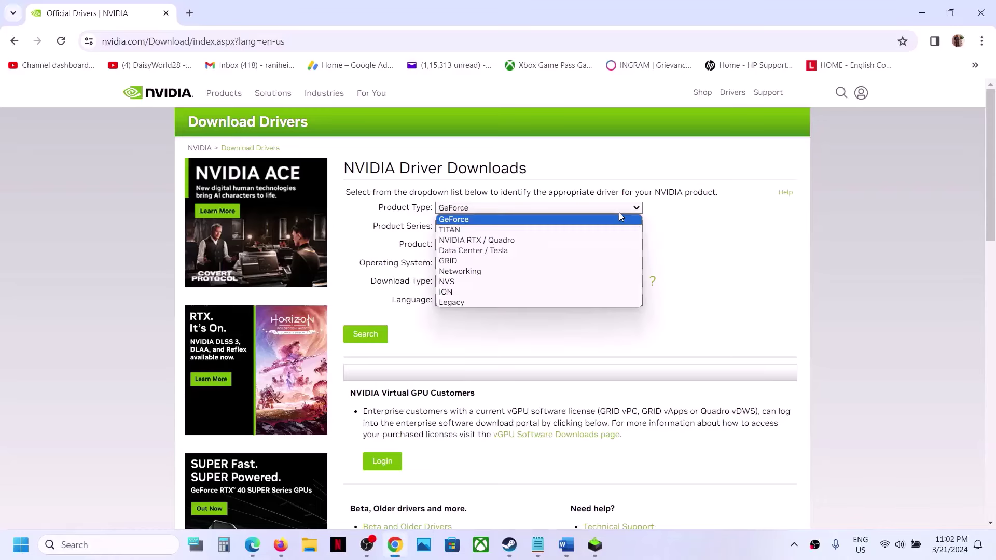
click(476, 218)
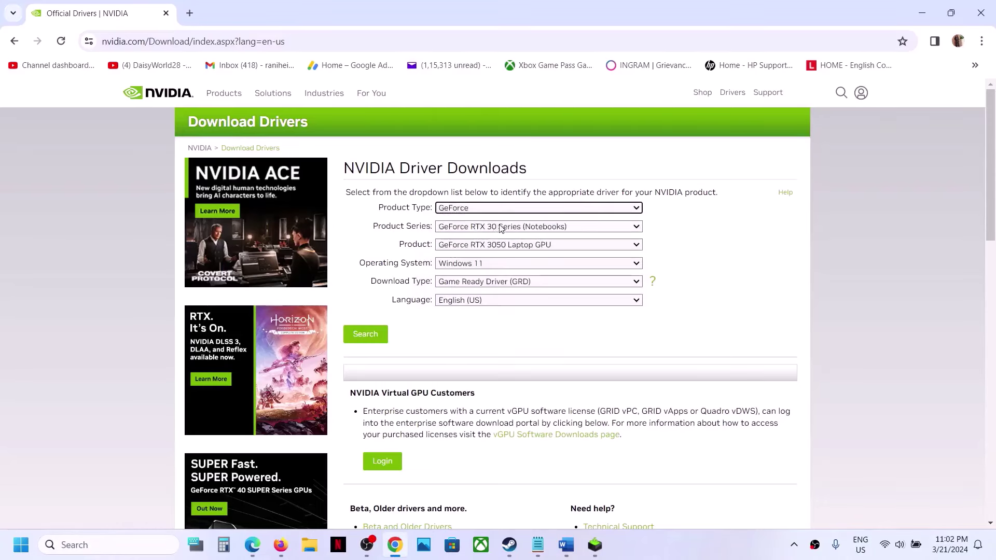
click(494, 230)
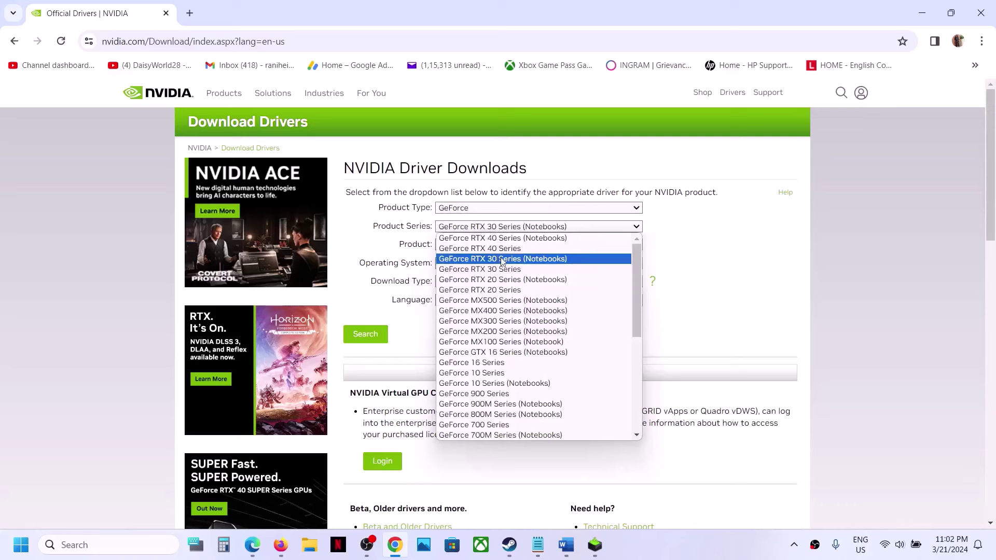
click(527, 260)
click(545, 251)
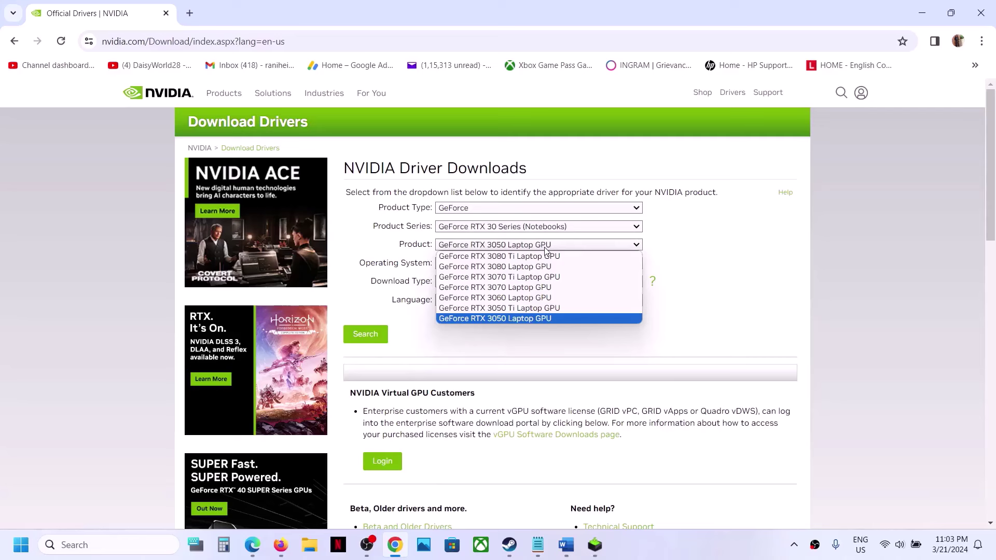
click(531, 320)
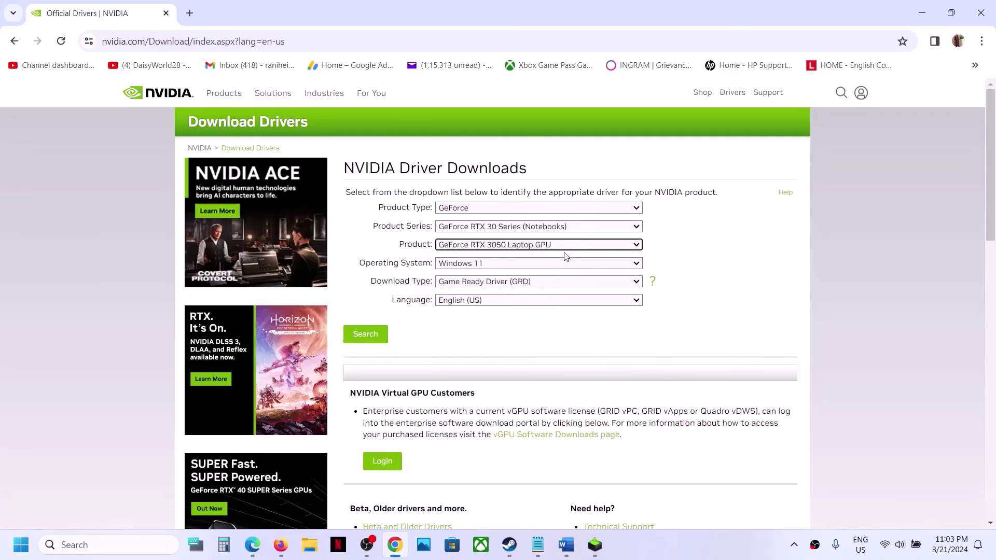
click(531, 265)
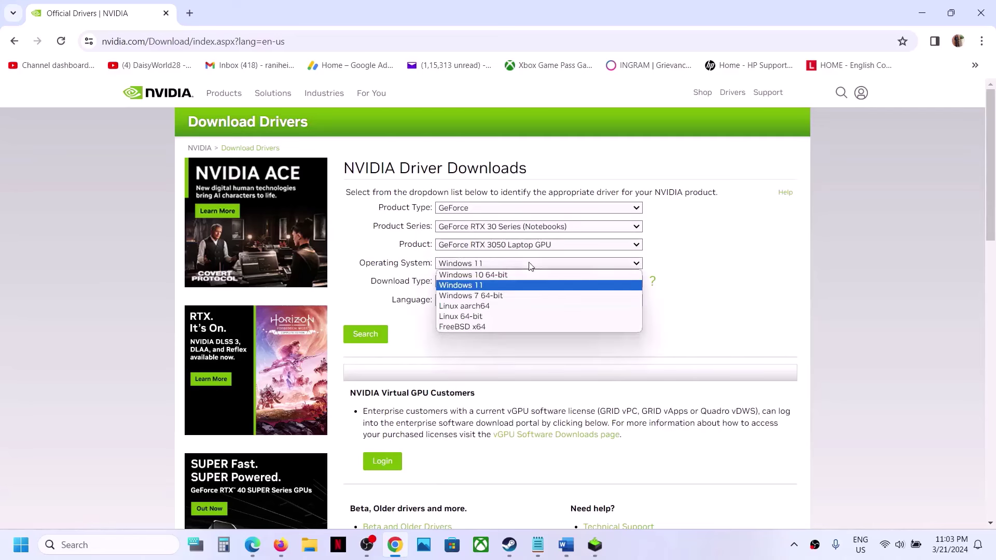
click(489, 285)
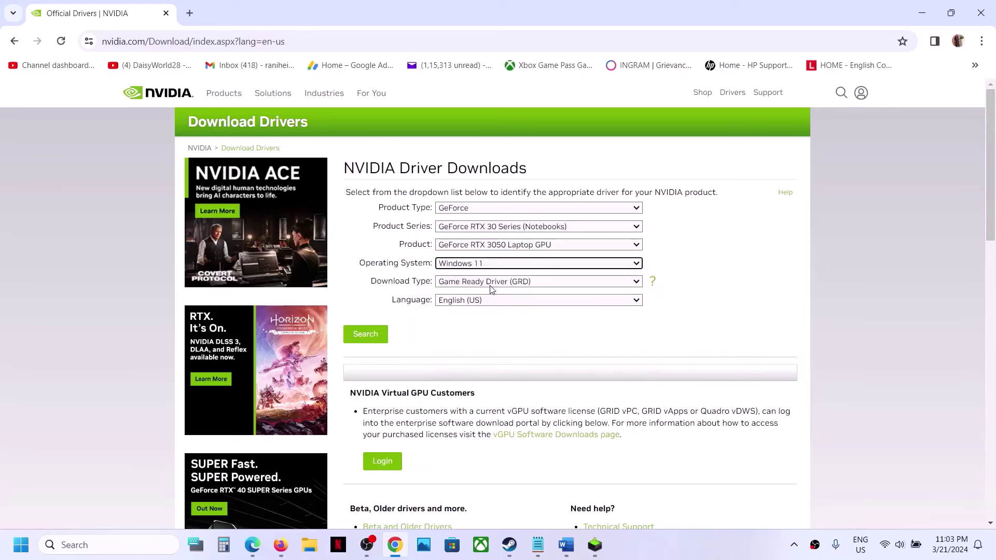
Step: Search for the matching Game Ready Driver and download it
click(365, 335)
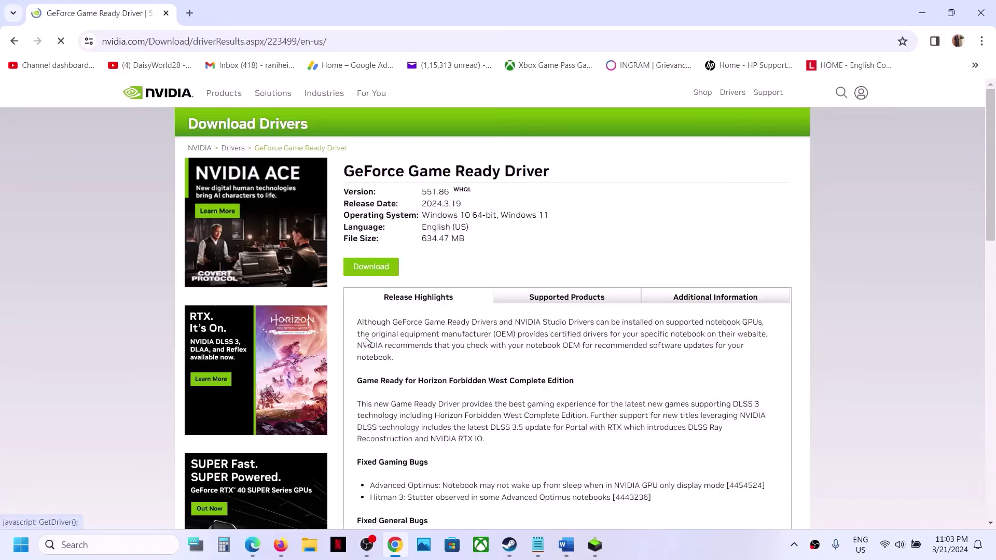
click(376, 268)
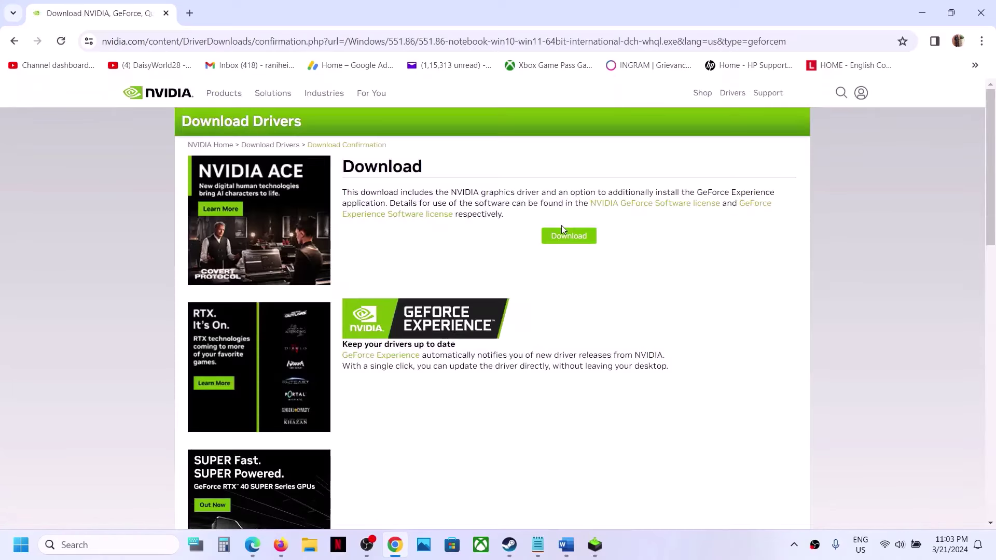
click(575, 241)
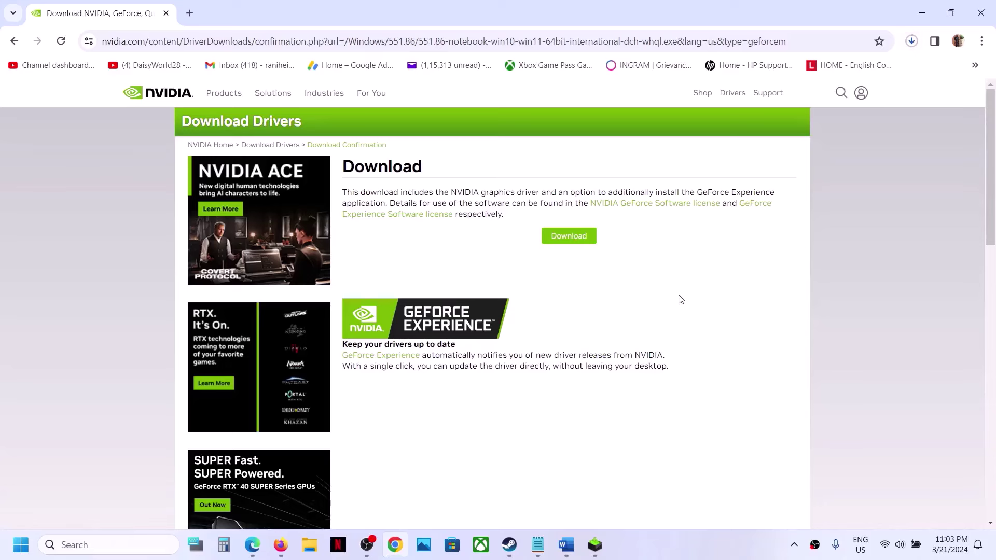
Step: Switch to the NVIDIA Installer, accept the license, and start a Custom (Advanced) installation with Perform a clean installation enabled
click(595, 544)
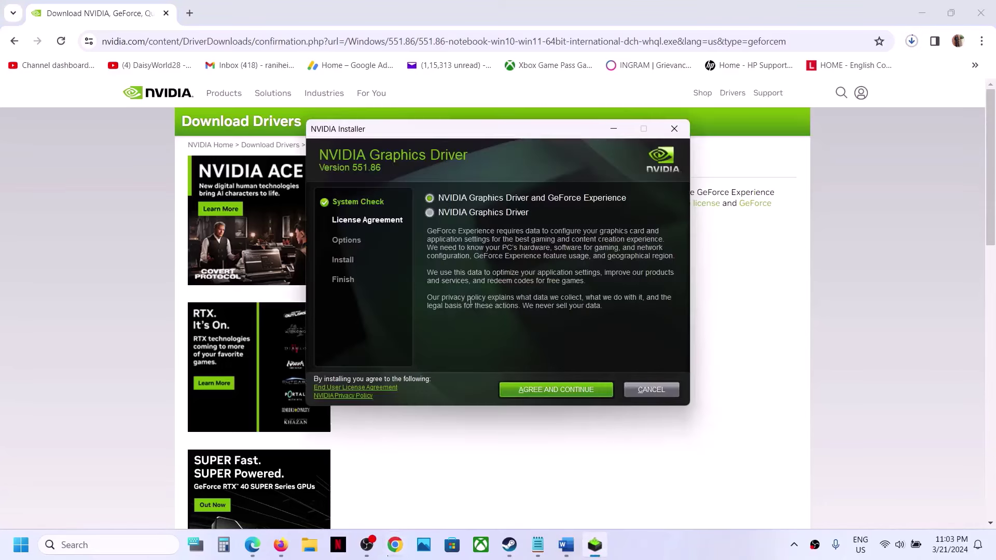
click(542, 389)
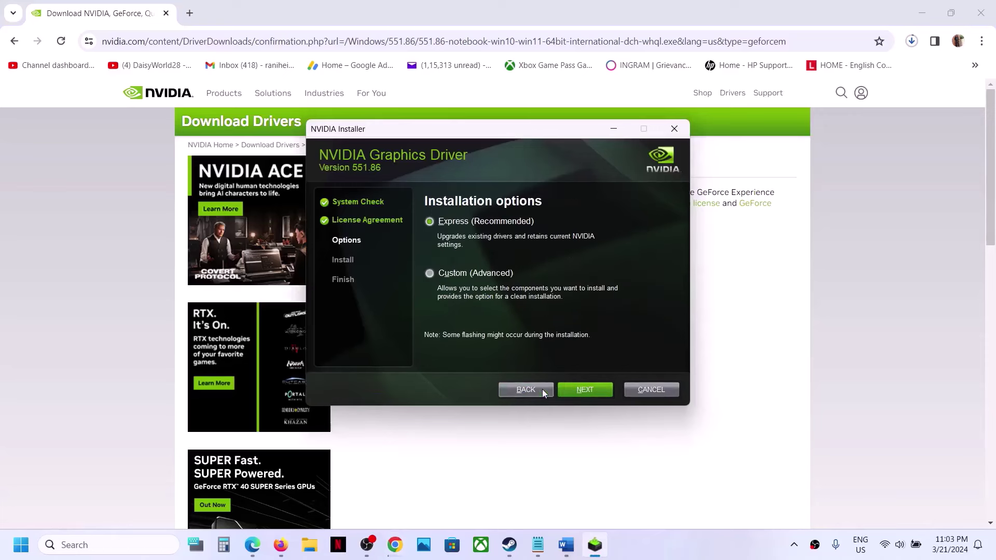
click(429, 272)
click(588, 386)
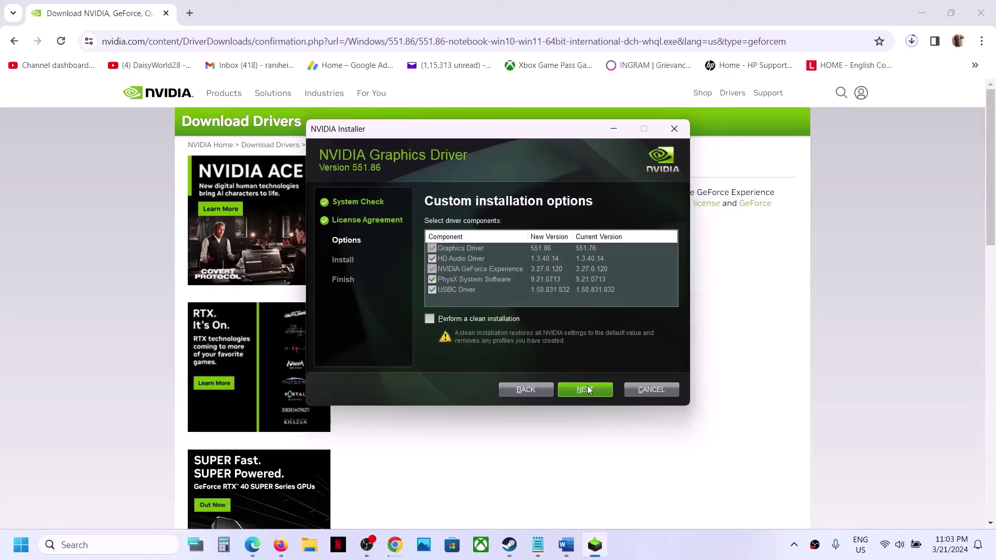
click(430, 319)
click(587, 391)
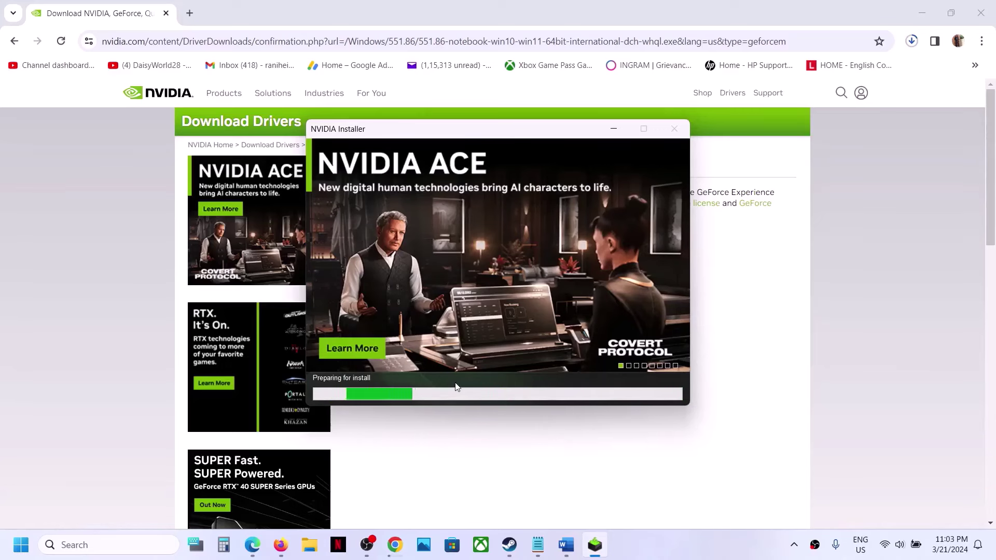
Step: Check the Windows power options for Restart without restarting the computer
click(12, 546)
click(377, 499)
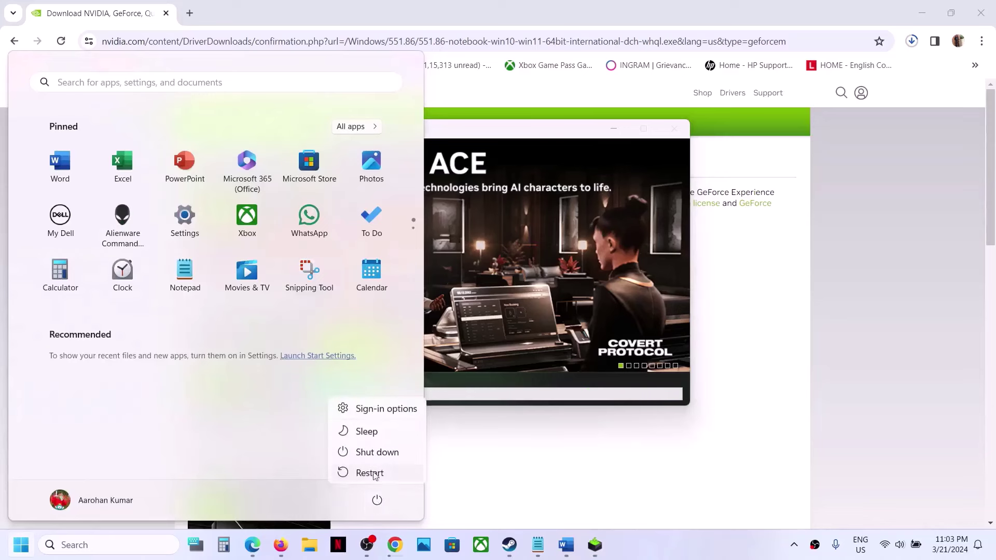
key(Escape)
click(658, 555)
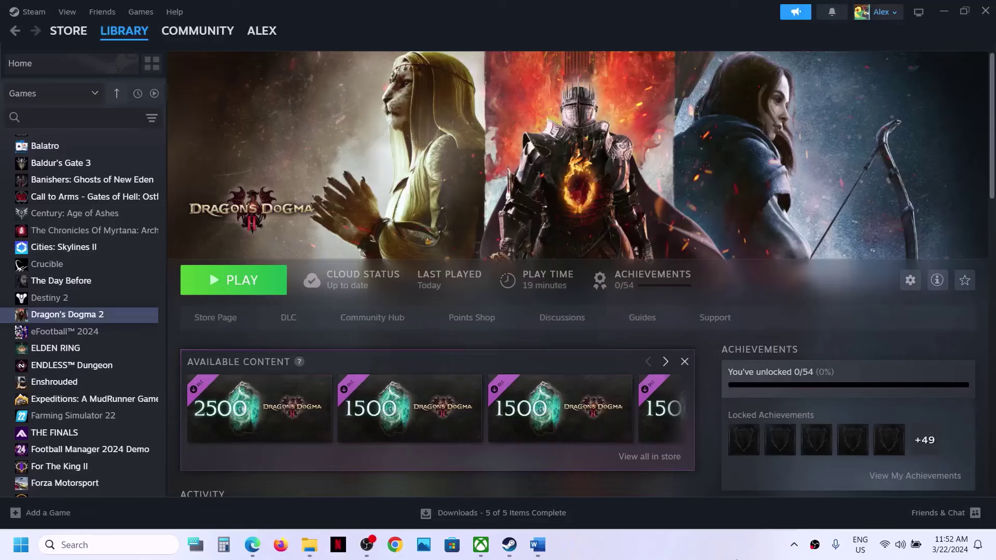
Step: Switch to the Word document and review Step 5 on verifying the game files
click(537, 545)
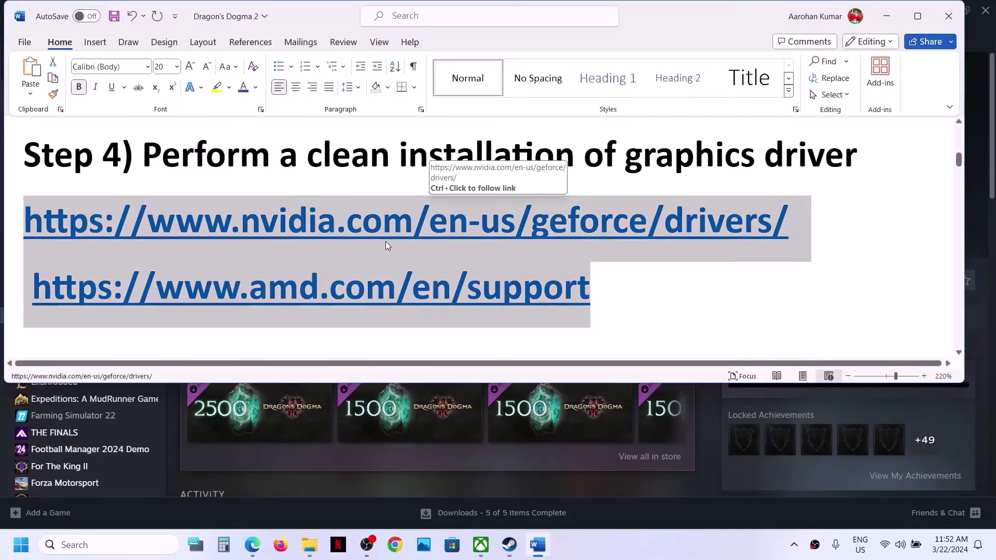
scroll(386, 242, down, 2)
scroll(386, 241, down, 1)
drag(254, 259, 469, 261)
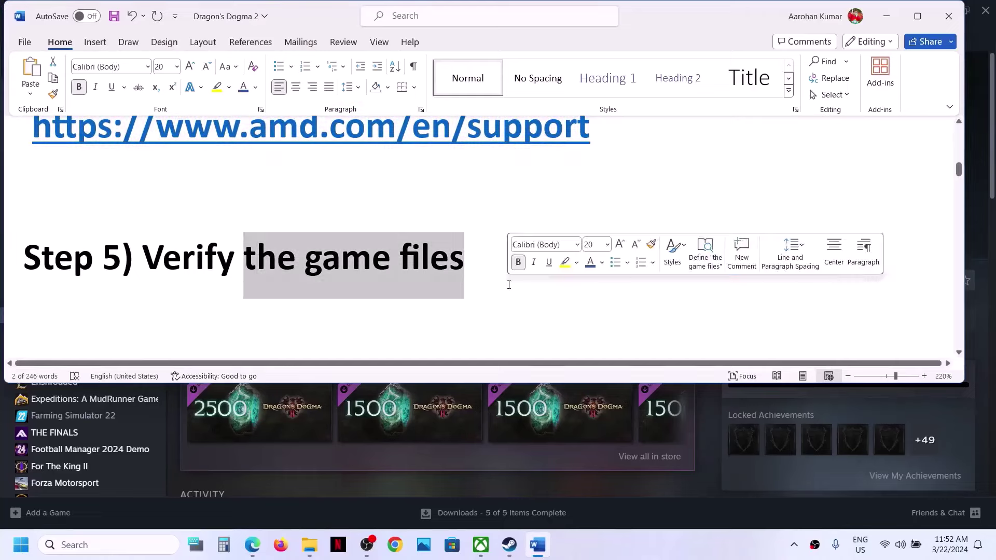
click(887, 16)
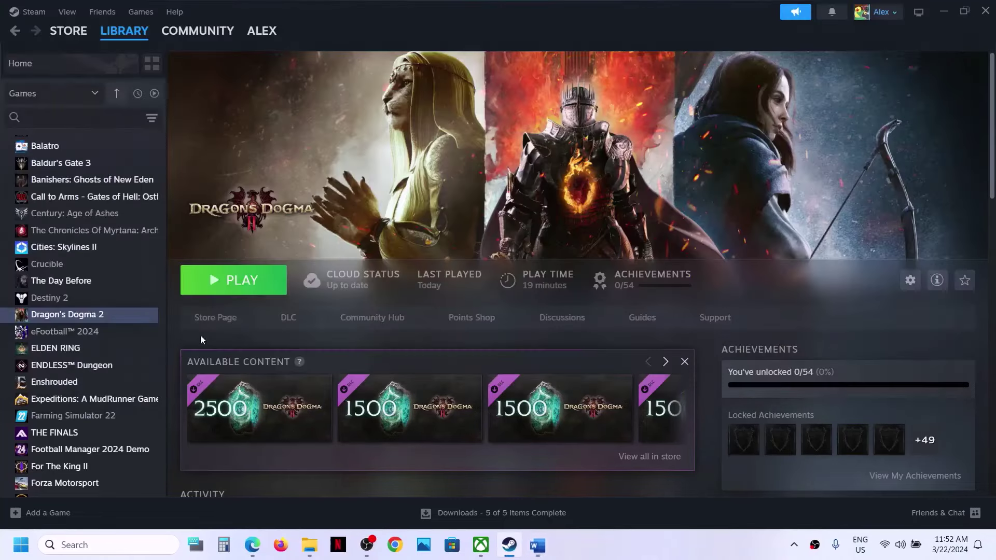
Step: Review the file integrity verification option in the Installed Files properties of Dragon's Dogma 2 in Steam
right_click(101, 318)
click(129, 419)
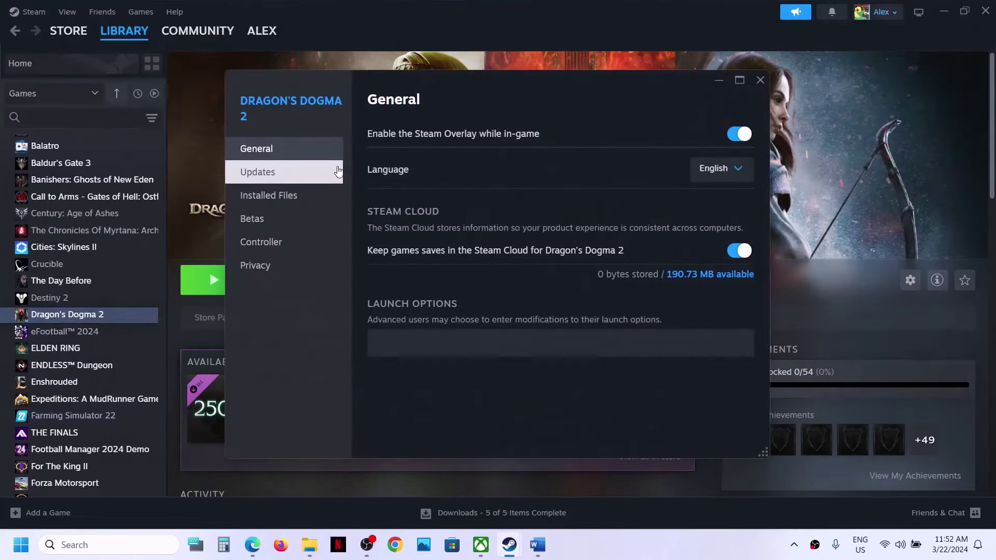
click(294, 205)
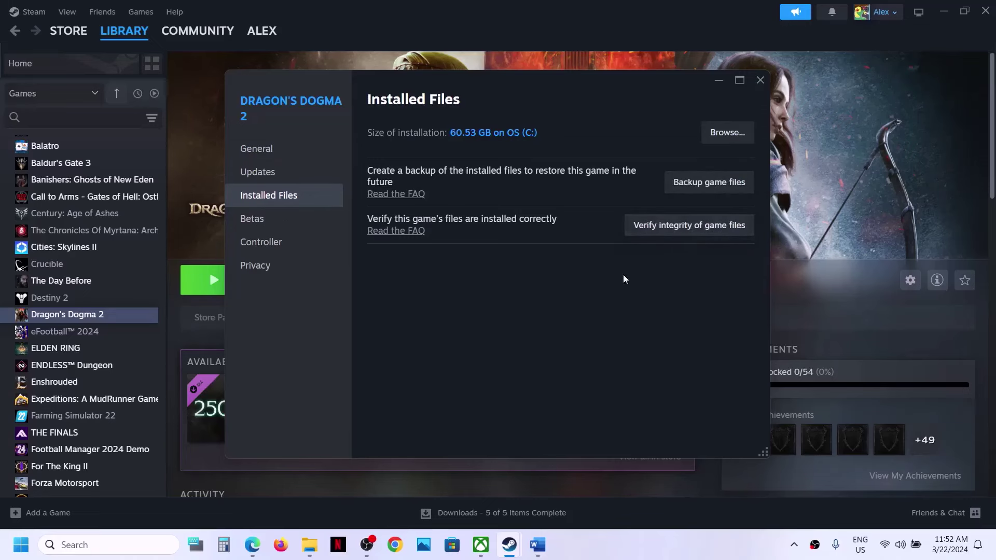
click(757, 85)
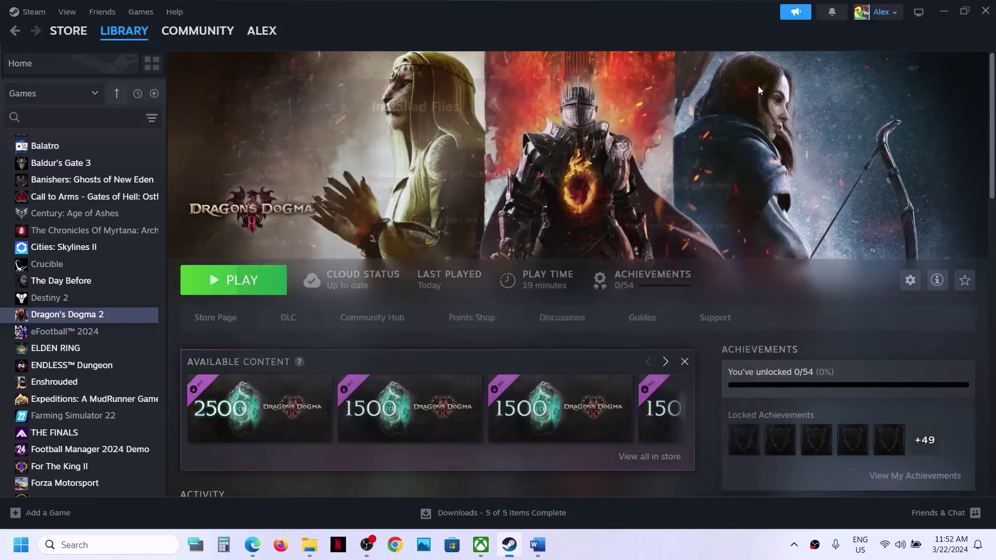
Step: Switch to the Word document and review Step 6 on running the game as an administrator from its installation folder
click(537, 544)
scroll(423, 329, down, 3)
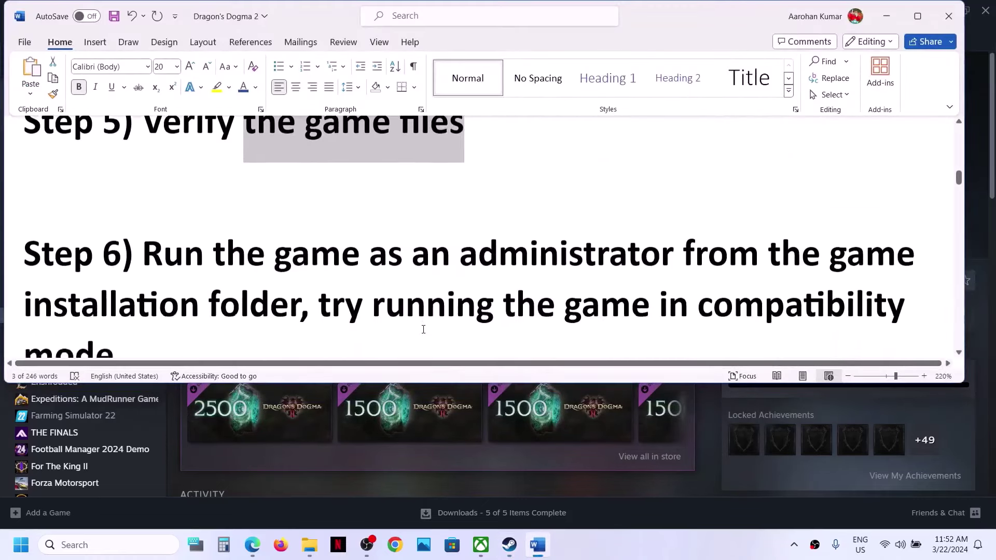
drag(151, 231, 300, 283)
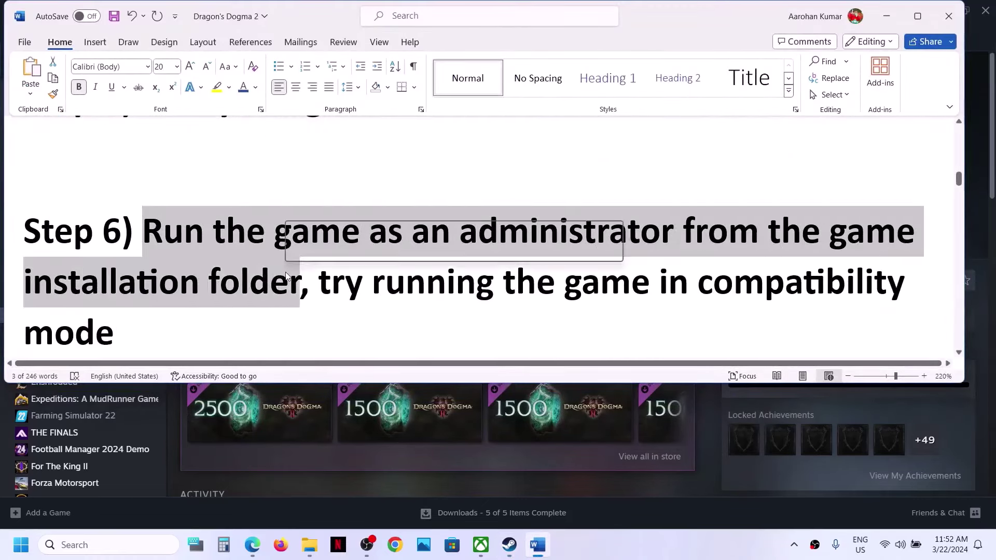
click(886, 16)
Step: Open the local installation folder of Dragon's Dogma 2 from the Steam library again
right_click(102, 320)
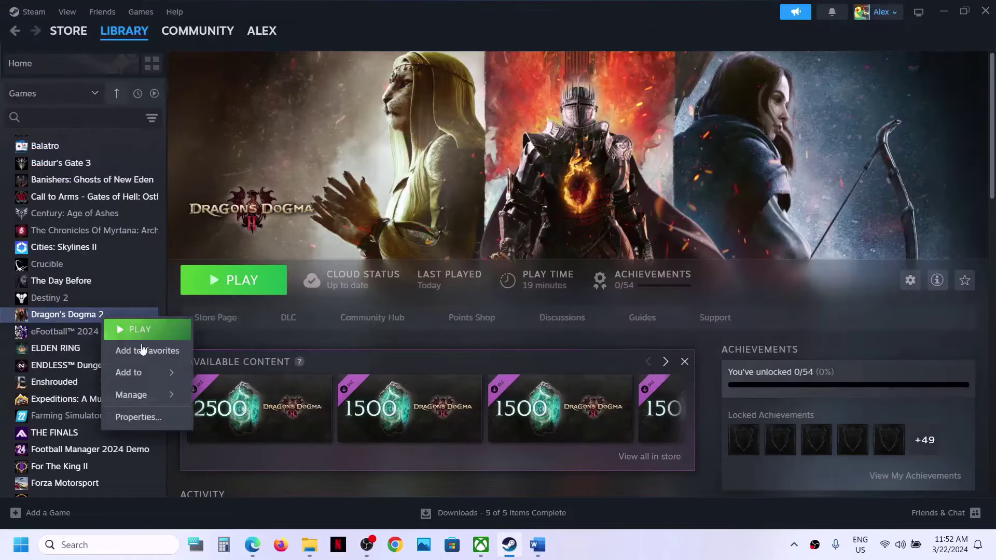
mouse_move(138, 395)
click(248, 426)
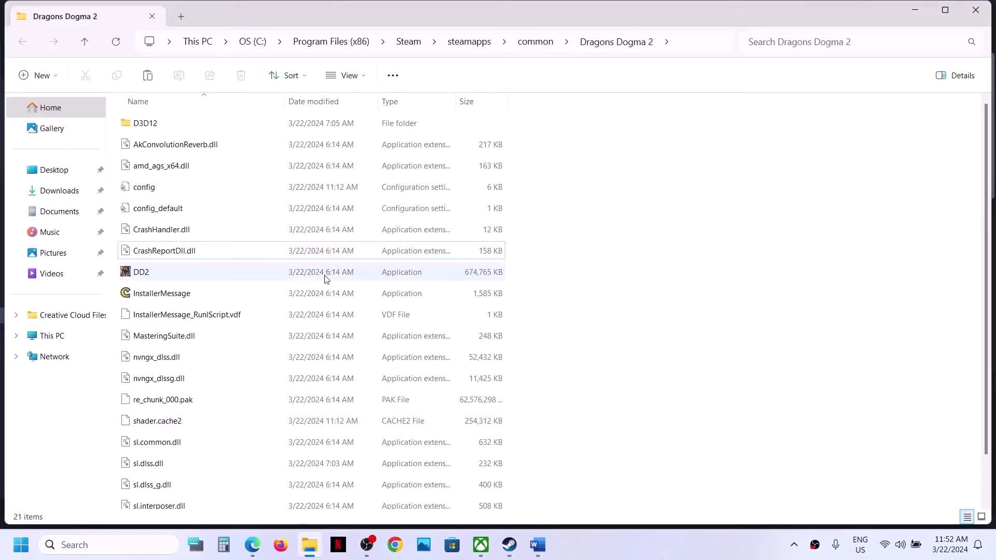
Step: Set the DD2 application in the game folder to run as an administrator and apply the compatibility settings
scroll(326, 279, down, 1)
scroll(326, 279, up, 1)
click(143, 270)
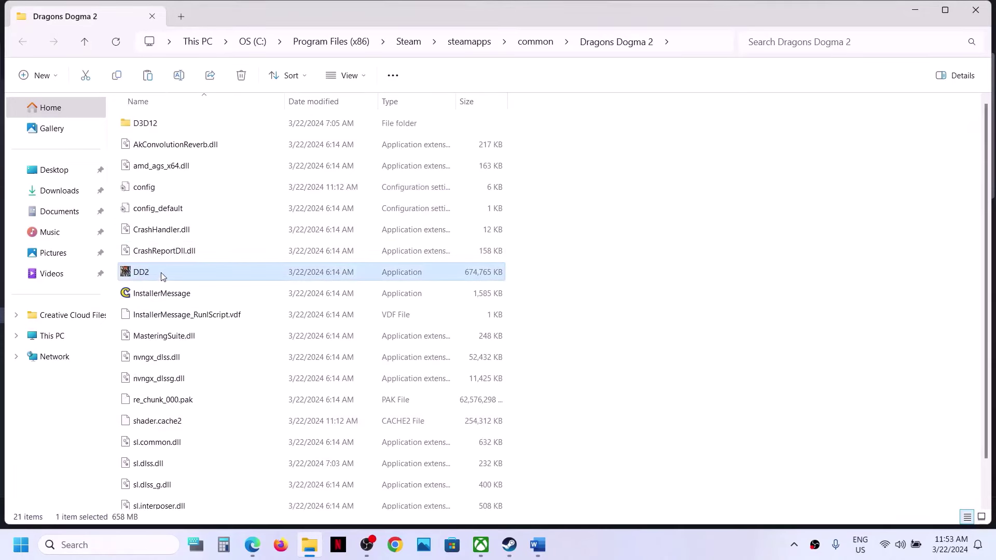
right_click(161, 276)
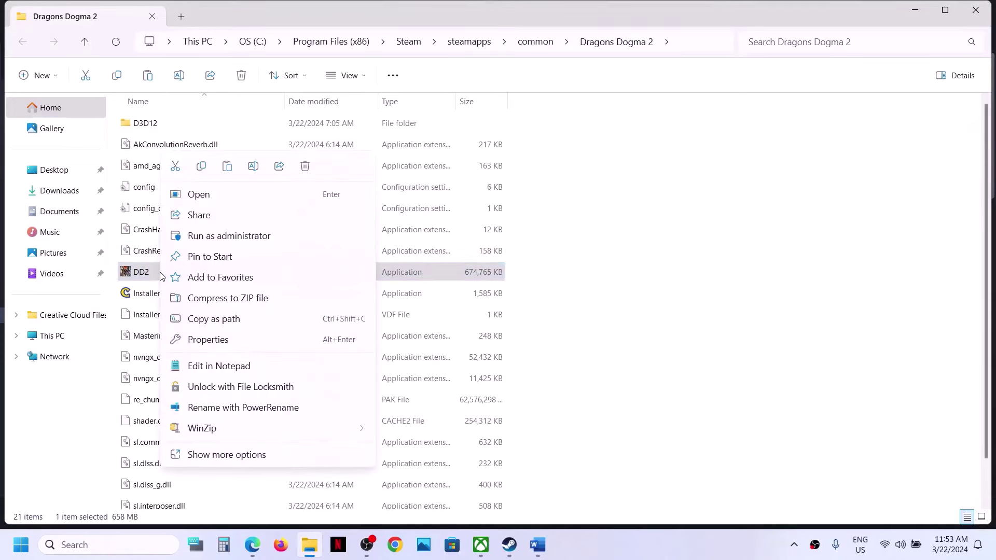
click(228, 340)
drag(341, 169, 549, 78)
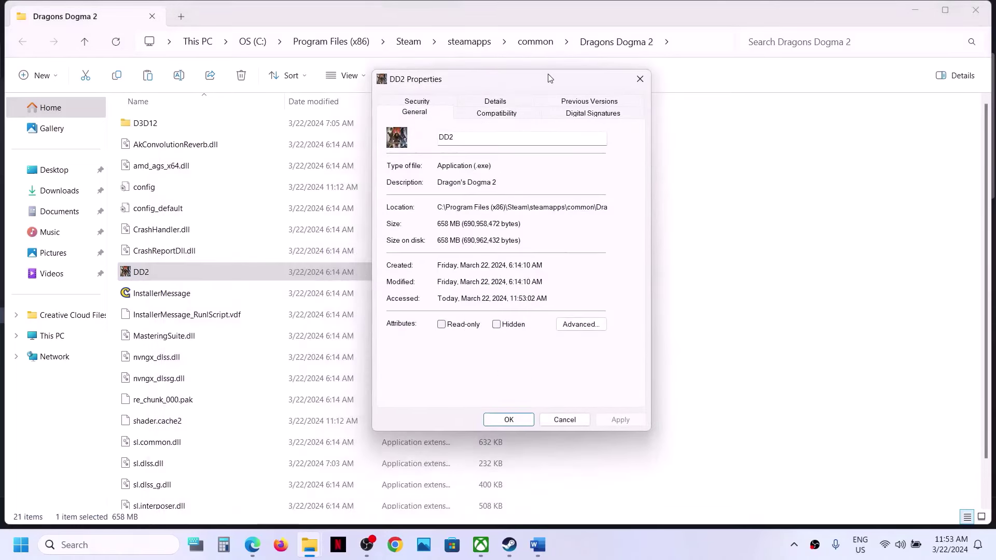
click(496, 112)
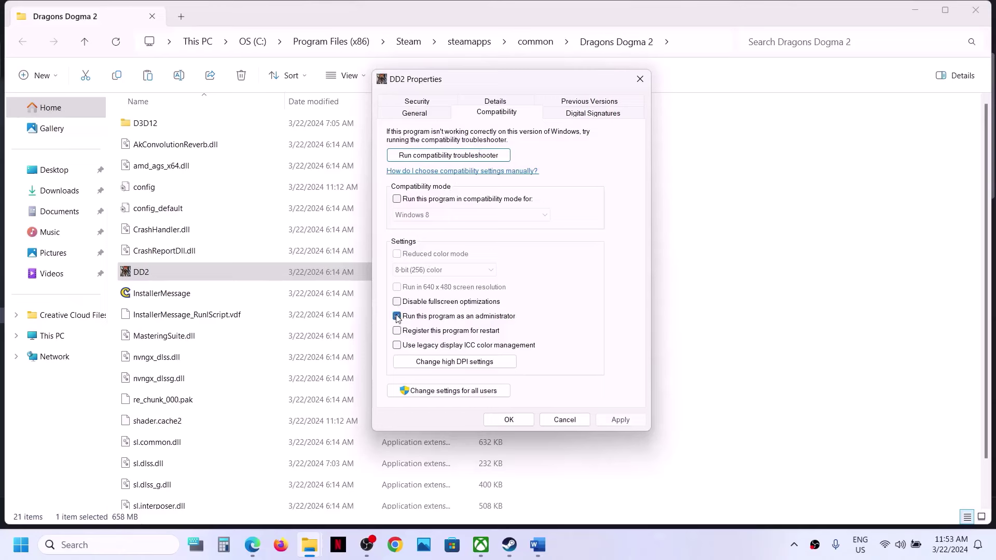
click(620, 420)
click(509, 420)
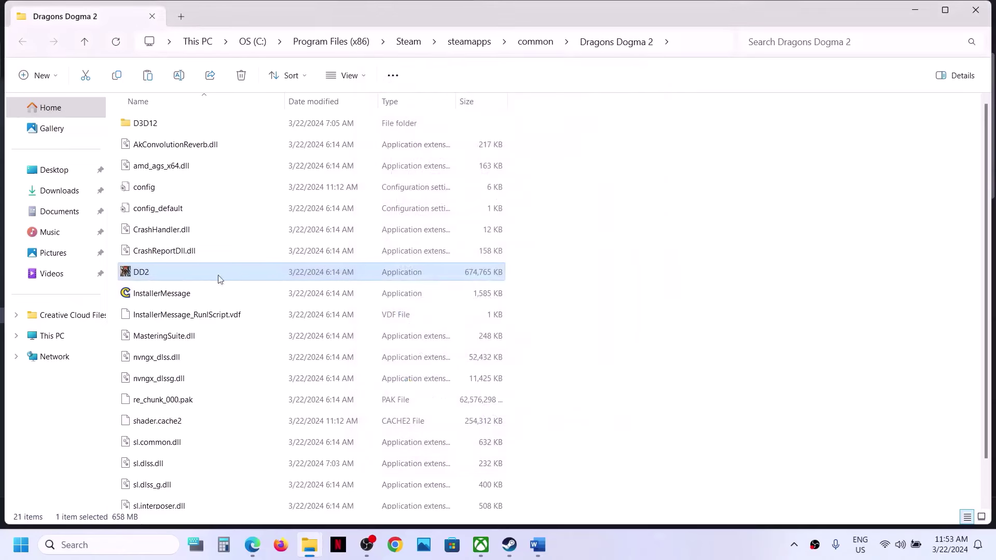
Step: Enable compatibility mode for Windows 8 in the DD2 application's properties and apply it
right_click(177, 273)
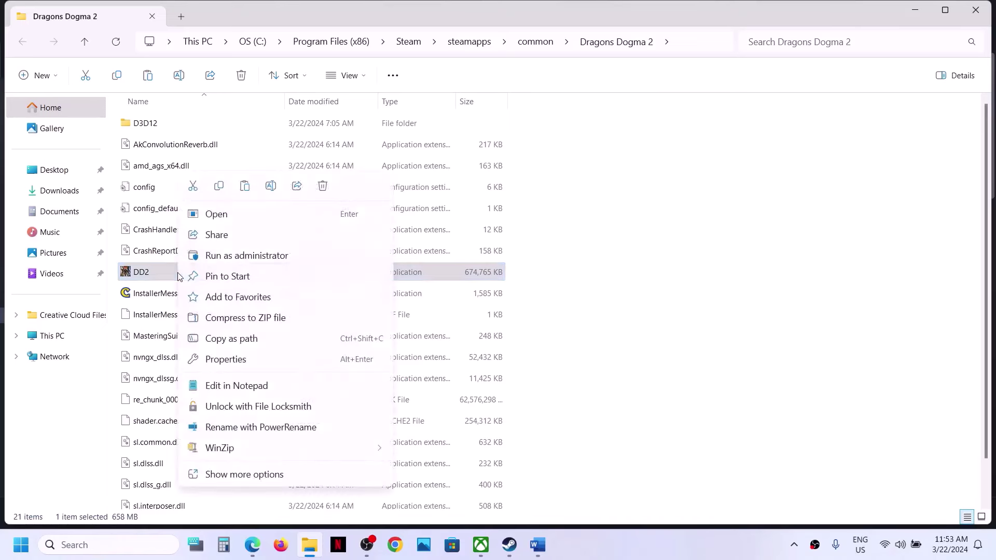
click(257, 363)
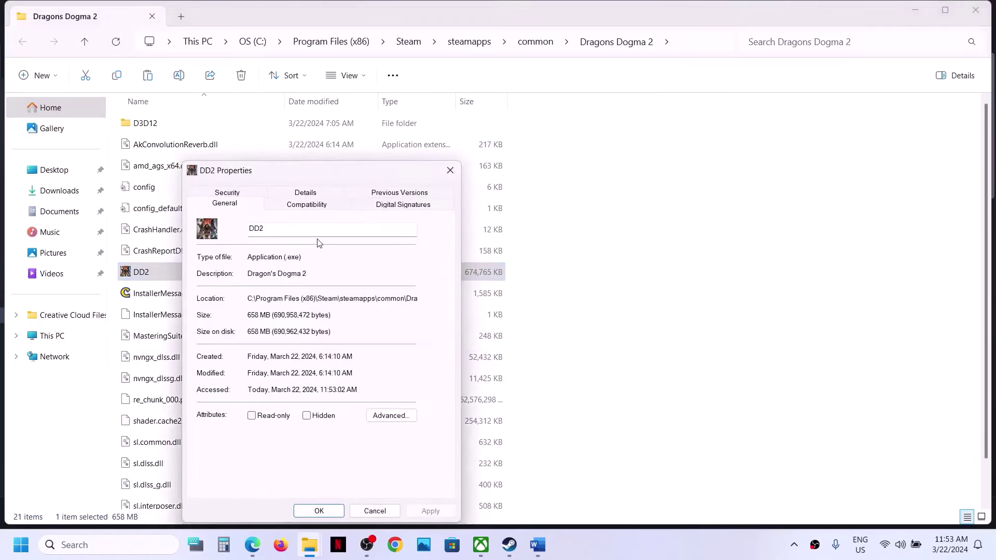
click(306, 206)
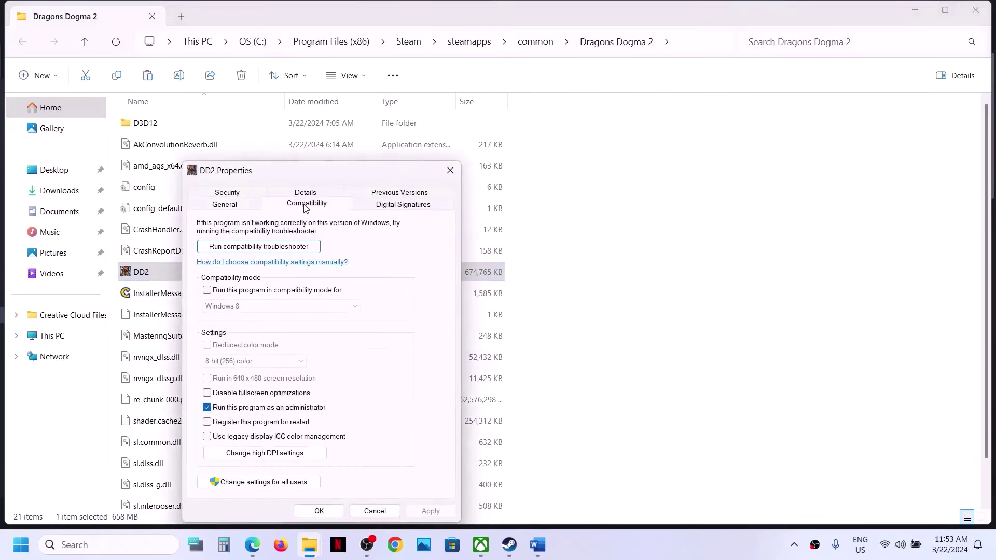
click(207, 289)
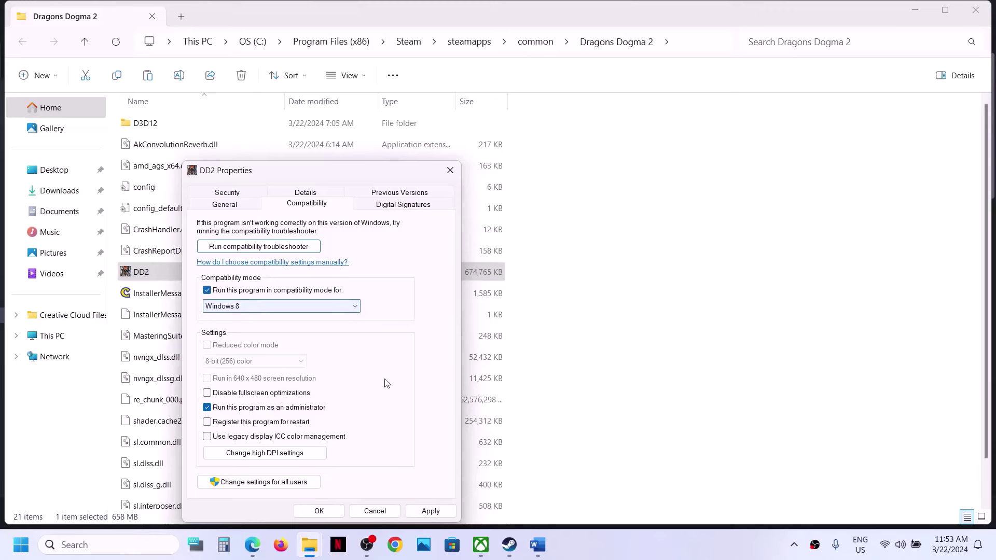
click(430, 511)
click(319, 512)
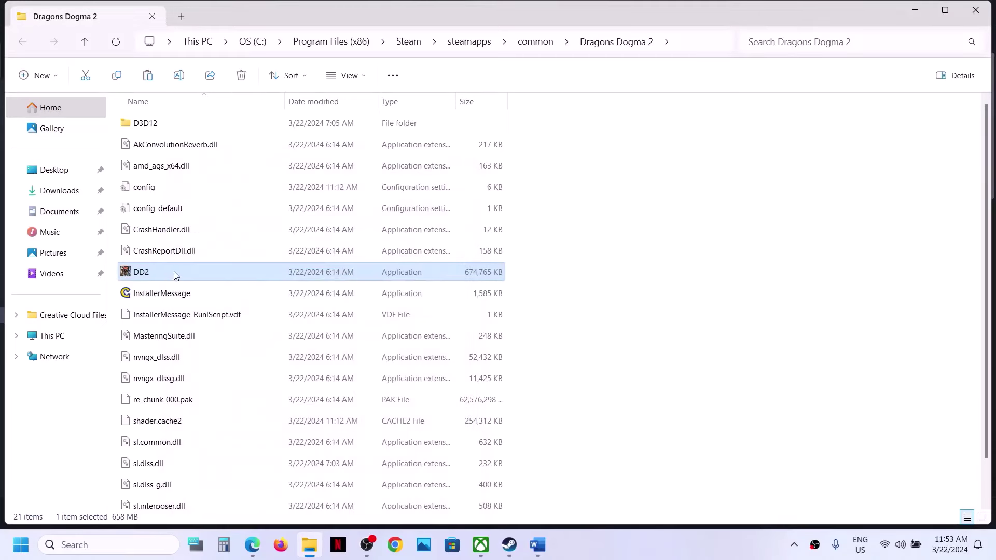
Step: Switch the DD2 application's compatibility mode to Windows 7 and apply it
right_click(174, 276)
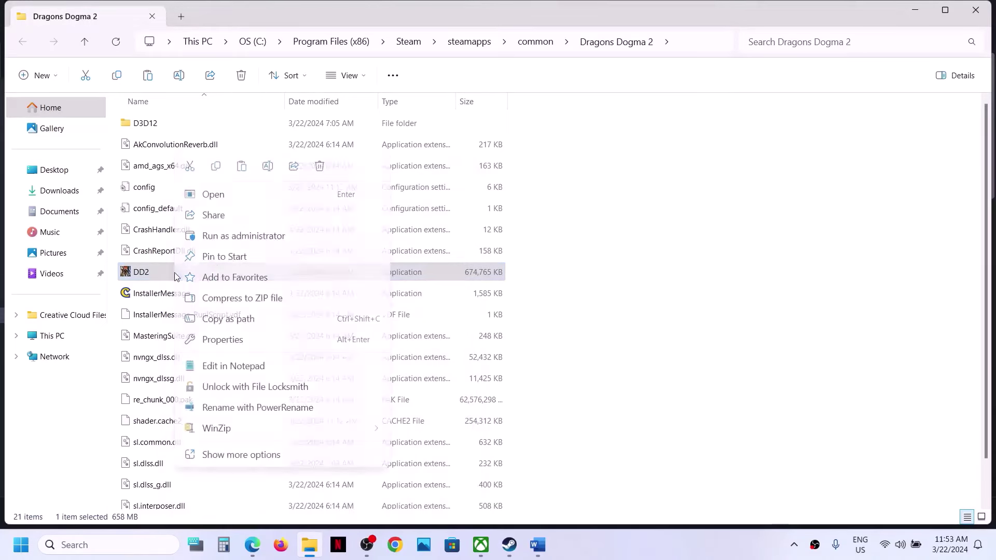
click(247, 338)
click(303, 204)
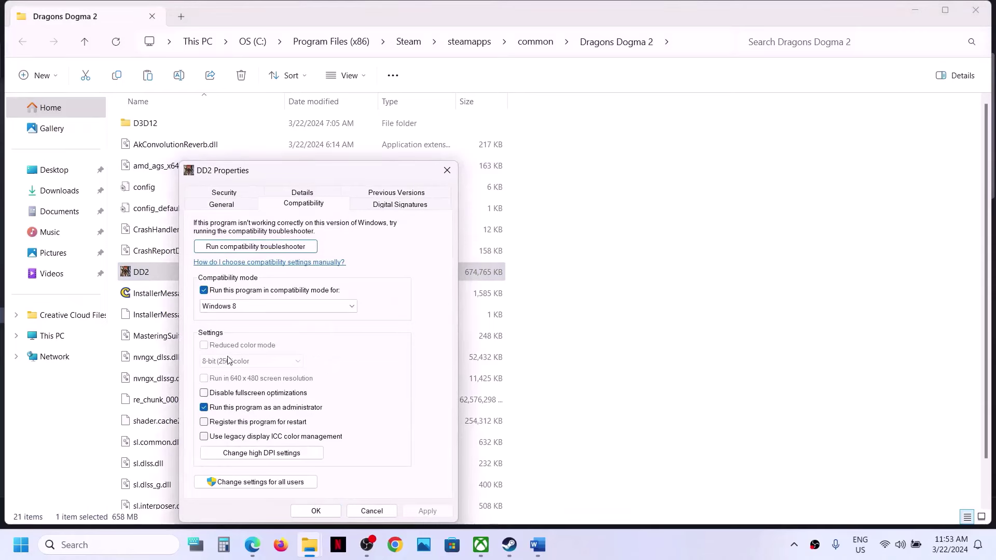
click(234, 307)
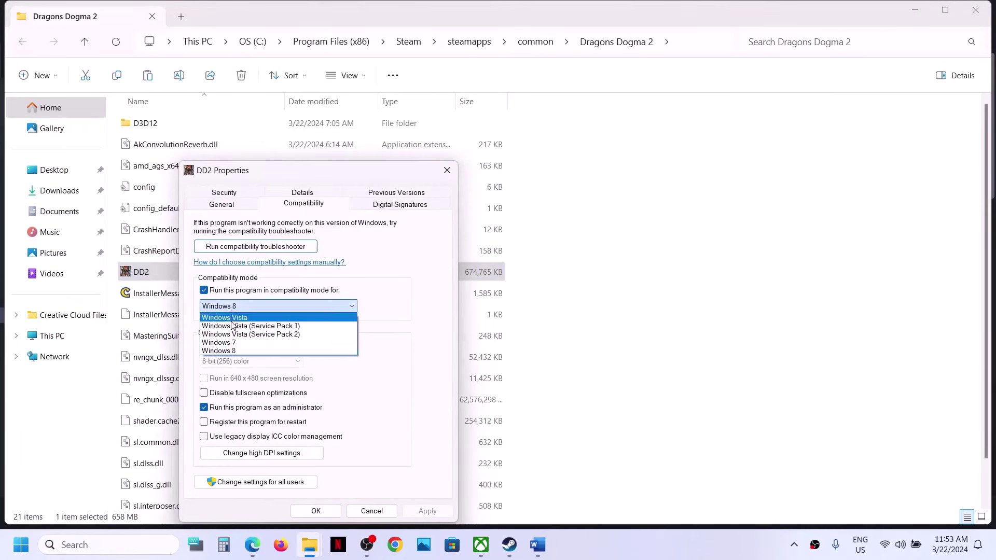
click(227, 348)
click(427, 511)
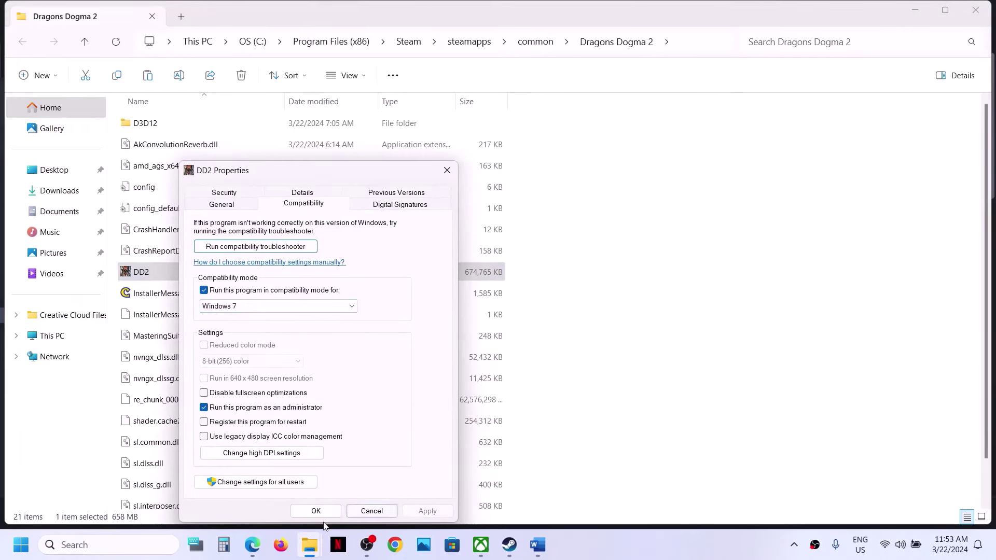
click(316, 511)
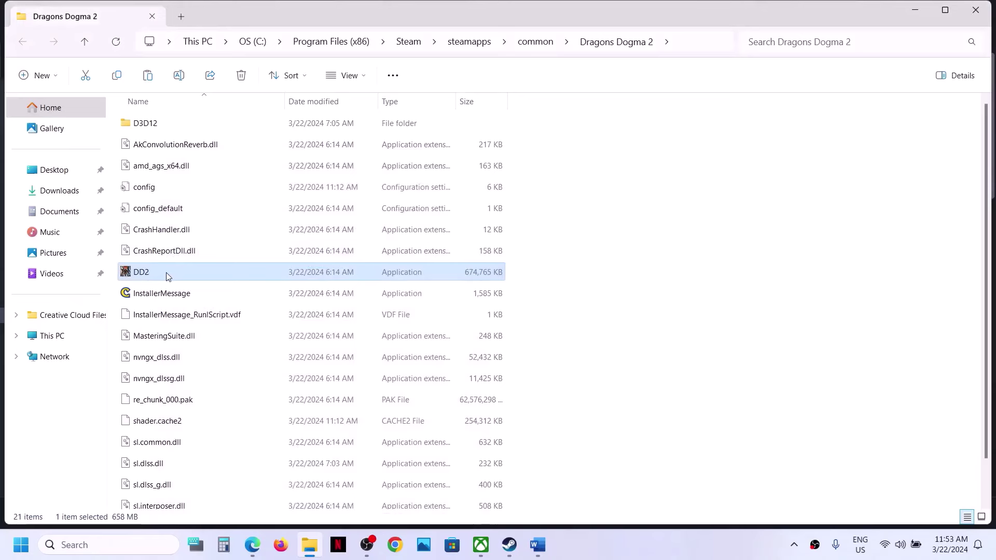
Step: Disable fullscreen optimizations in the DD2 application's compatibility settings and apply the change
right_click(167, 276)
click(218, 340)
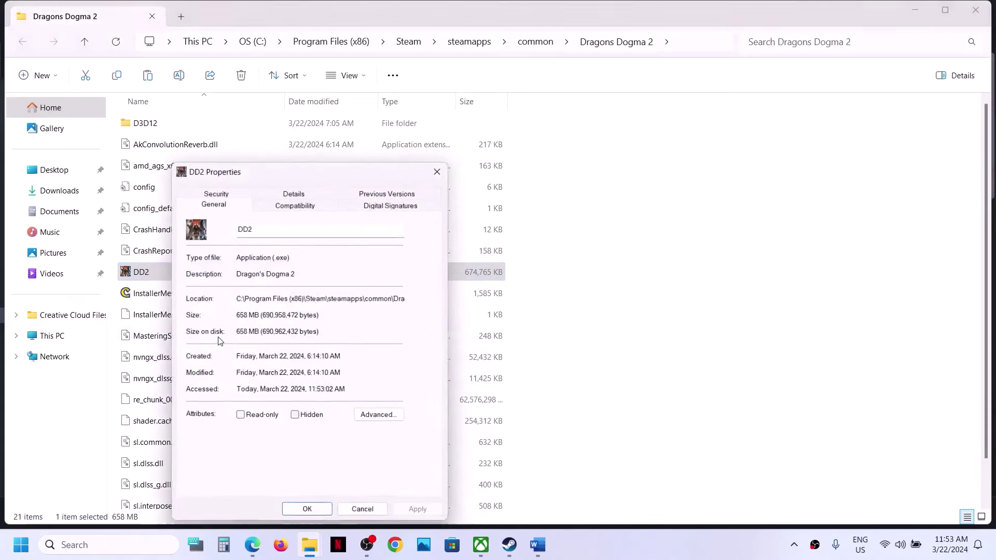
click(277, 207)
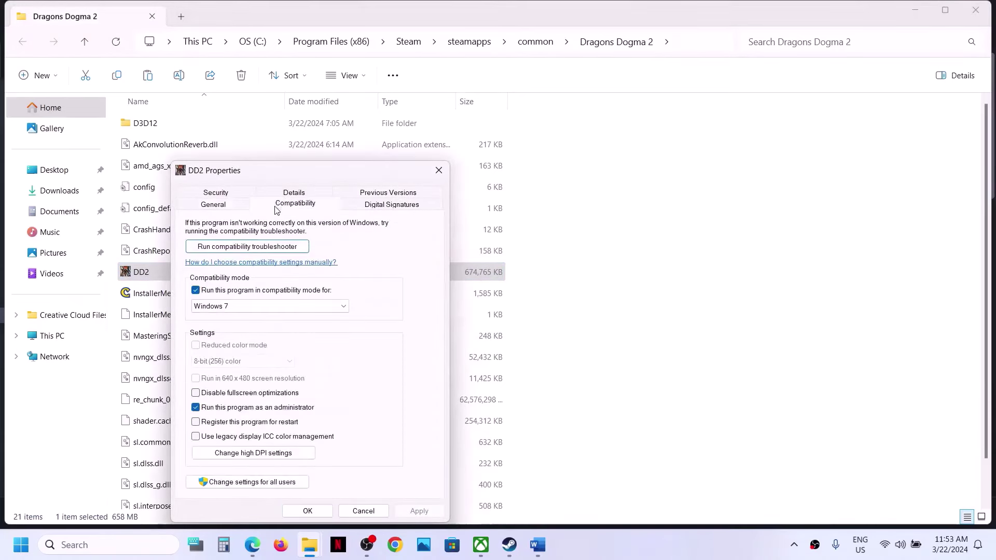
click(196, 393)
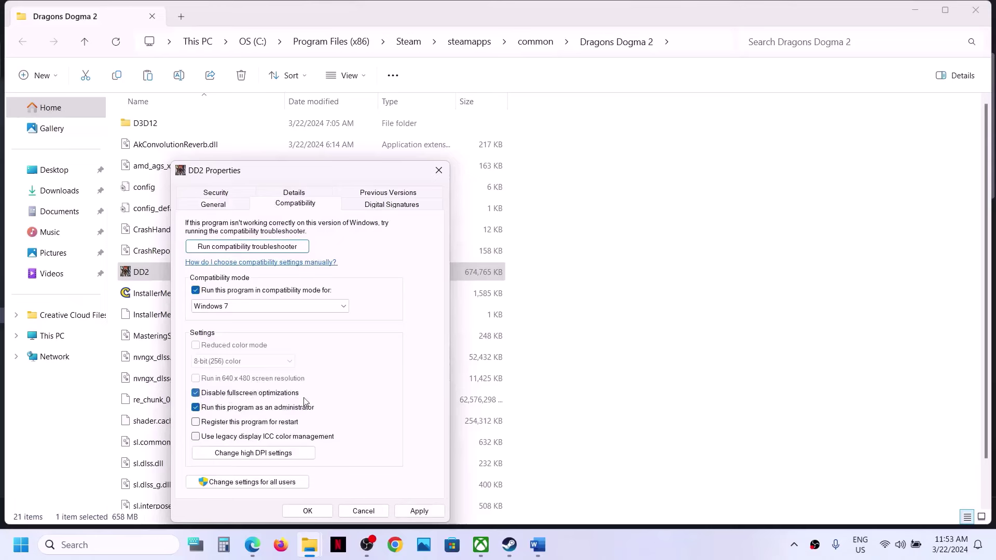
click(419, 512)
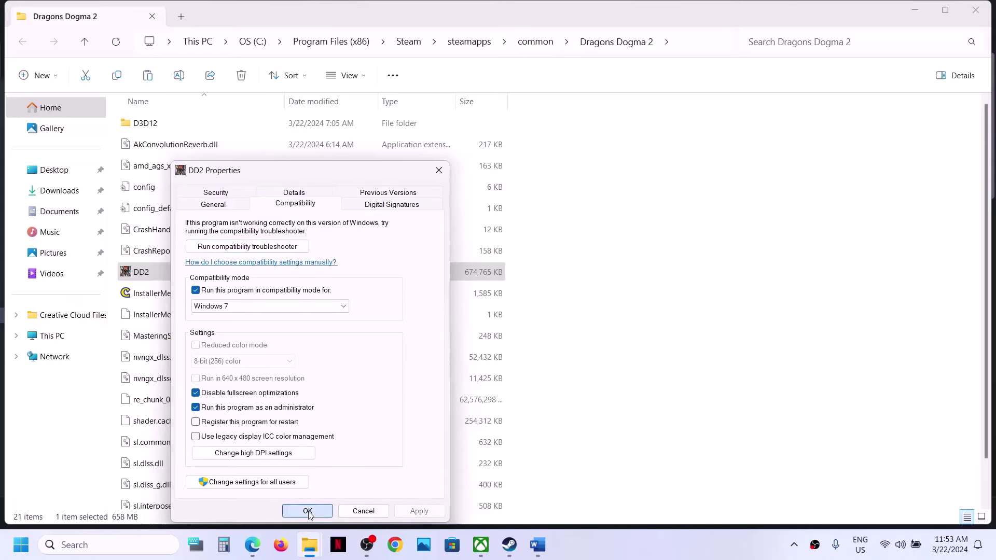
click(307, 511)
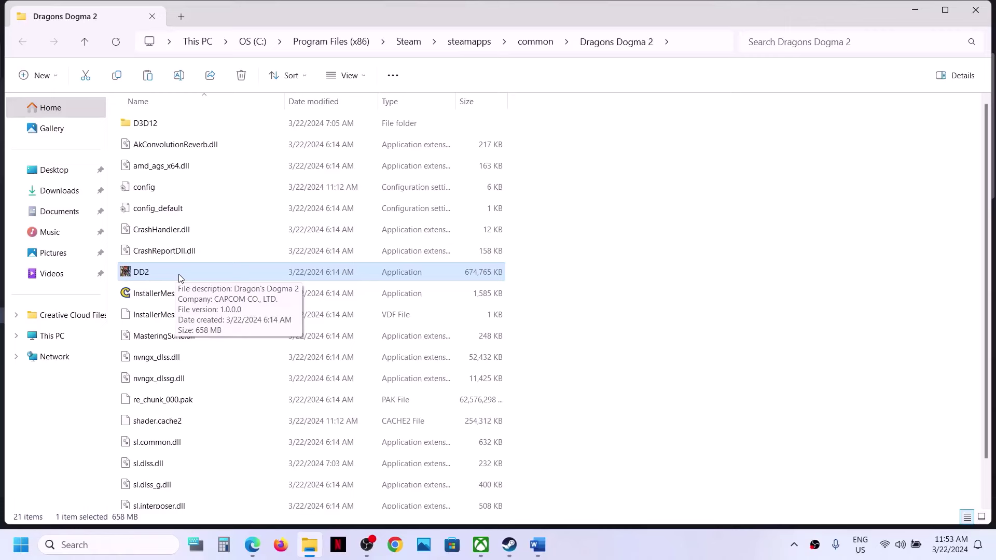
Step: Clear compatibility mode, disabled fullscreen optimizations and run as administrator for DD2, apply the change and close the game folder
right_click(180, 278)
click(237, 340)
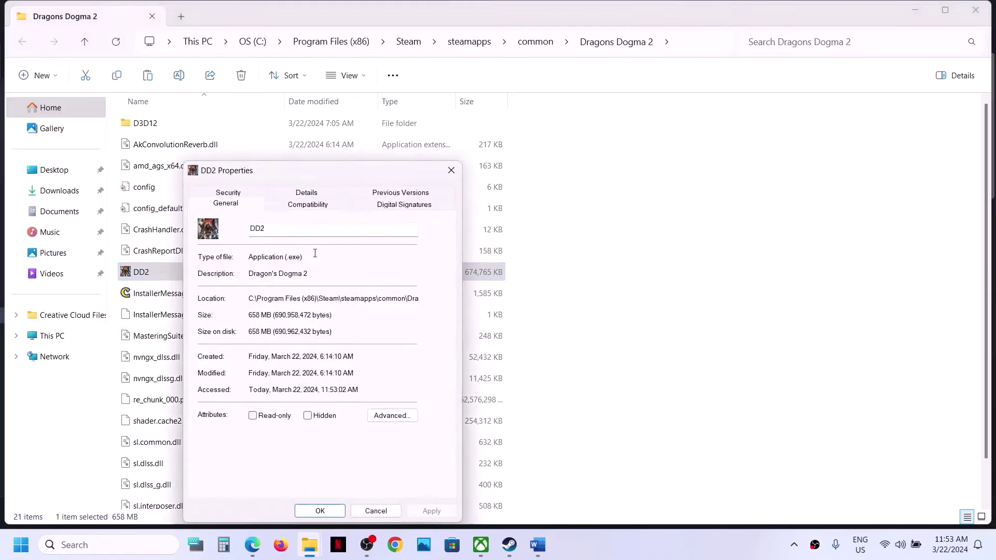
click(291, 205)
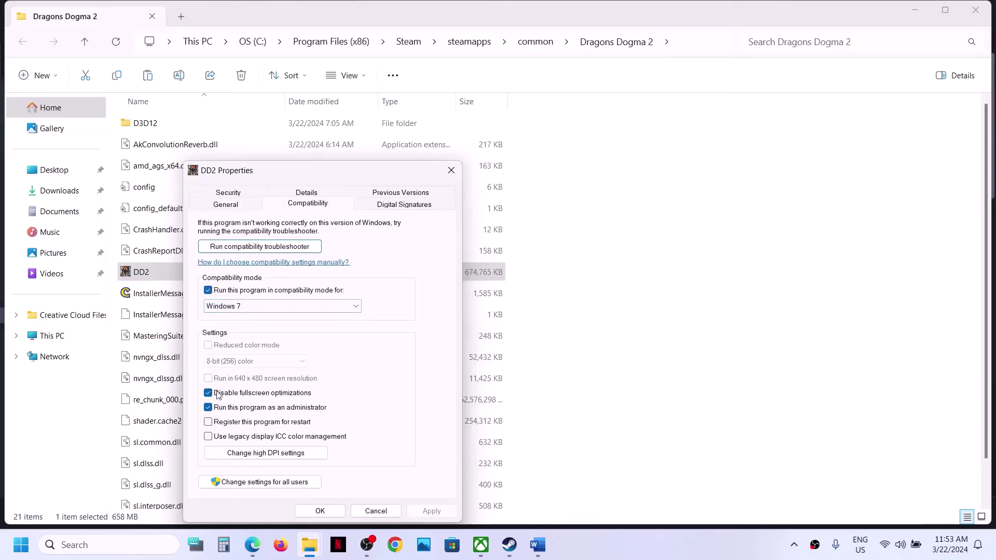
click(208, 290)
click(209, 408)
click(431, 511)
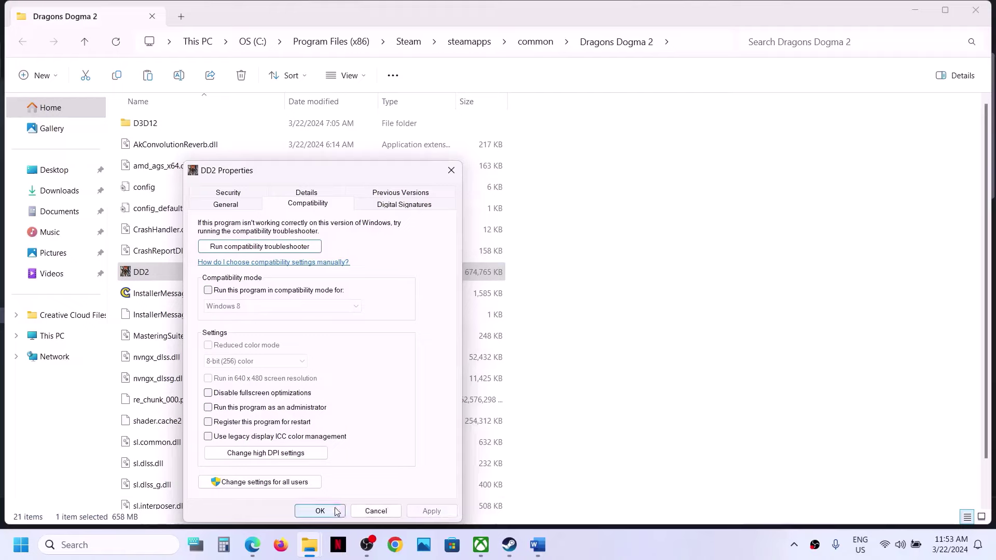
click(319, 511)
click(966, 17)
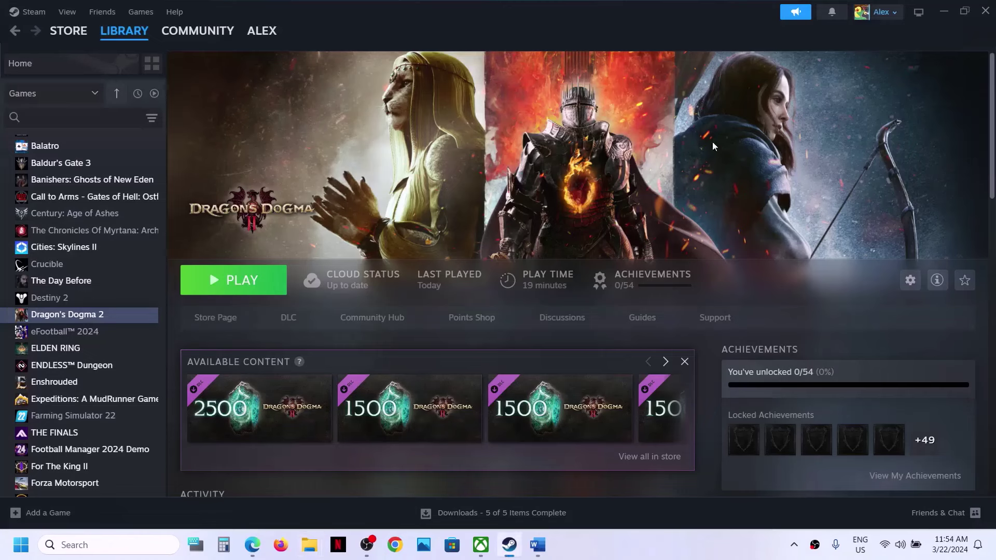
Step: Switch to the Word document and review Step 7 on closing the game and renaming config to config_backup
click(537, 544)
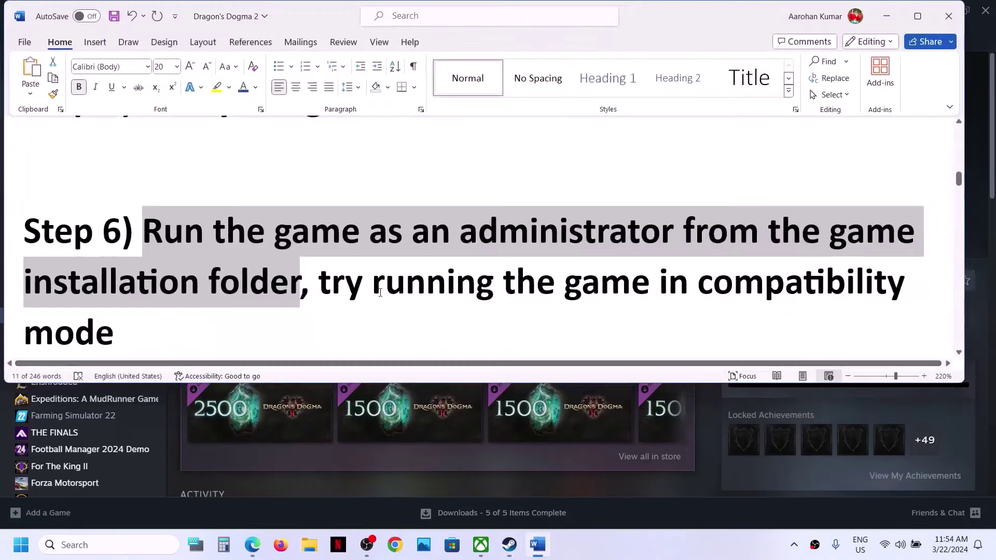
scroll(380, 293, down, 1)
scroll(380, 293, down, 3)
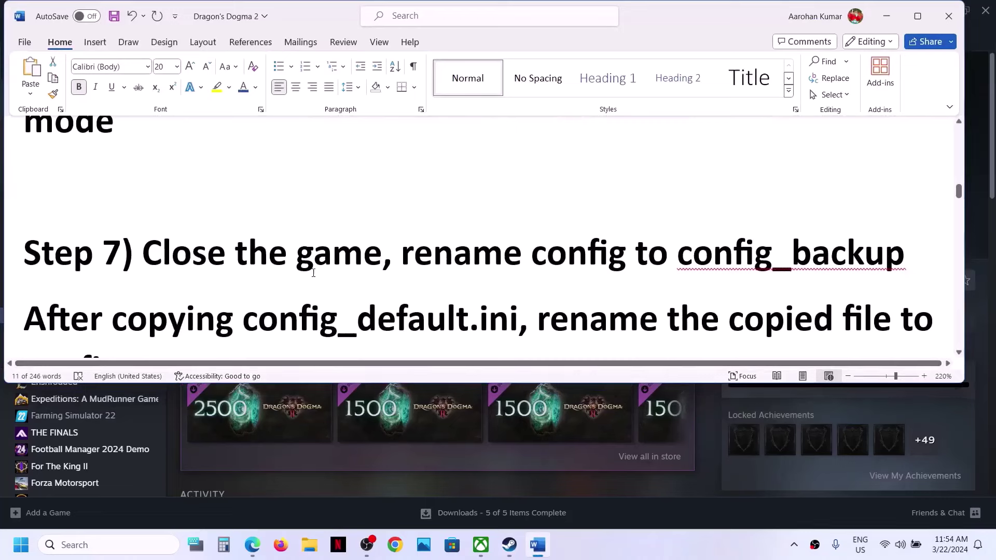
scroll(313, 273, down, 1)
mouse_move(143, 215)
mouse_down()
mouse_move(335, 214)
mouse_move(142, 214)
mouse_up()
click(383, 215)
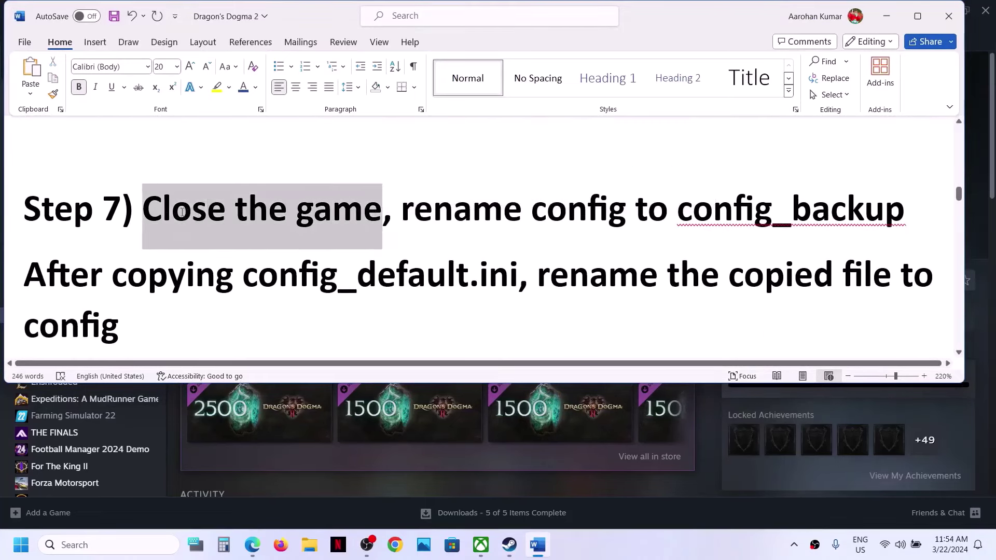
click(454, 218)
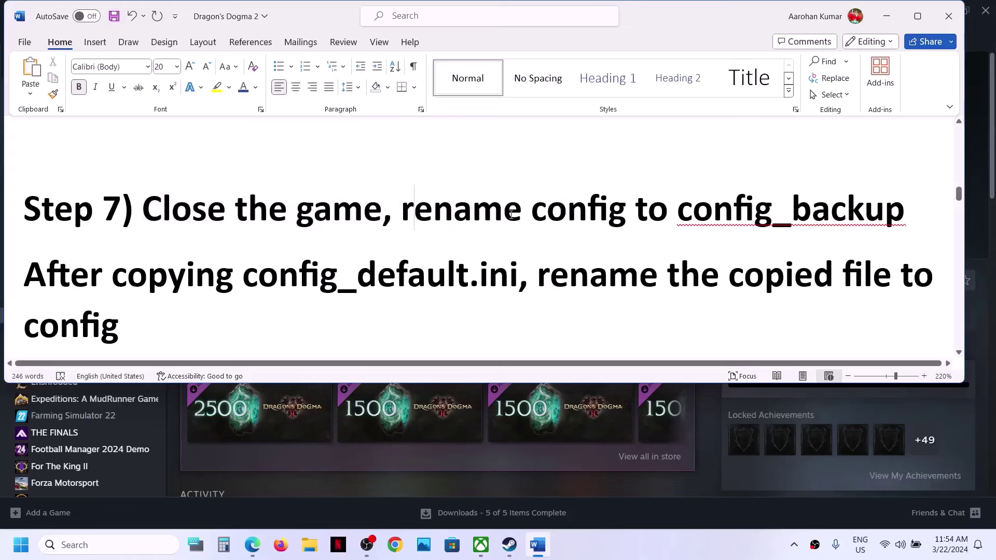
drag(511, 215, 825, 222)
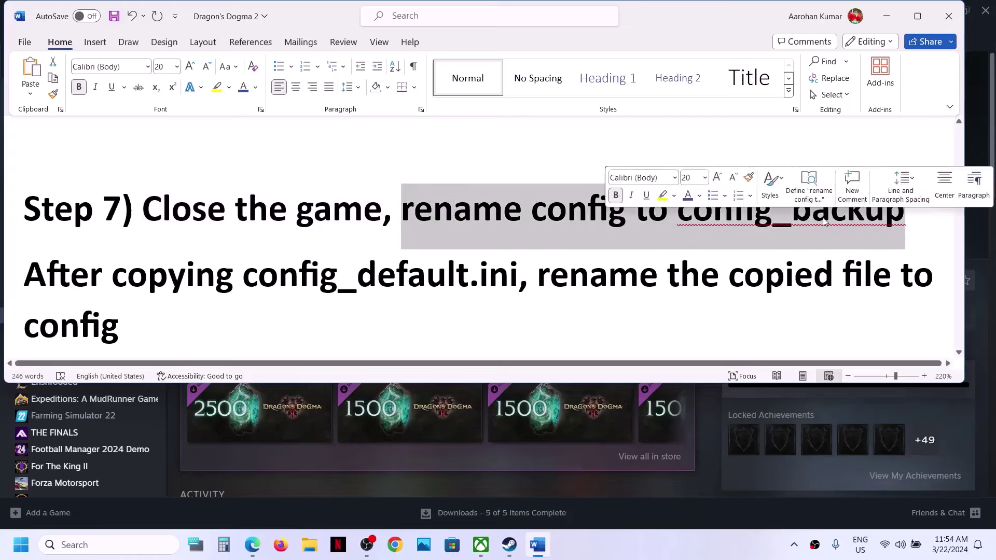
click(886, 16)
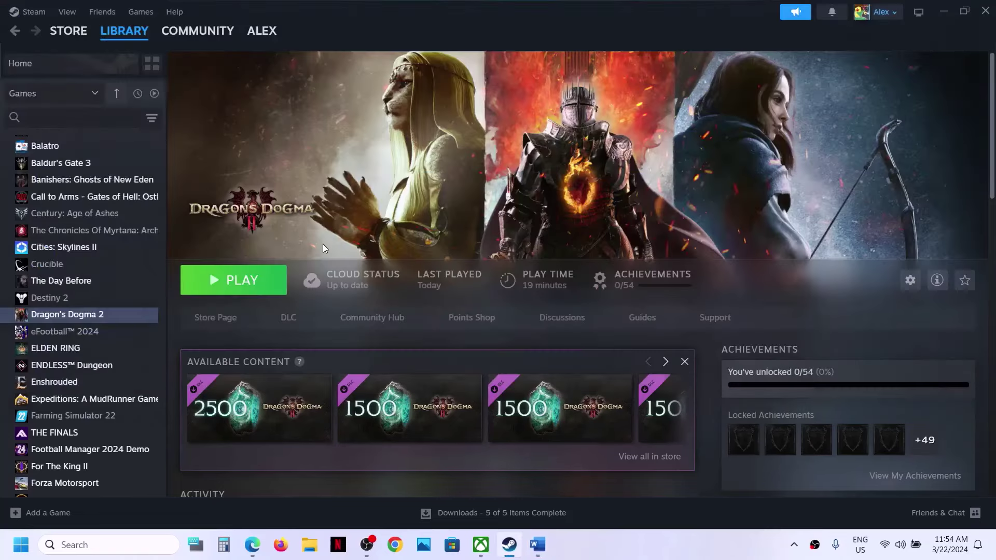
Step: Browse the local files of Dragon's Dogma 2 from the Steam library to open its installation folder
right_click(83, 317)
mouse_move(124, 395)
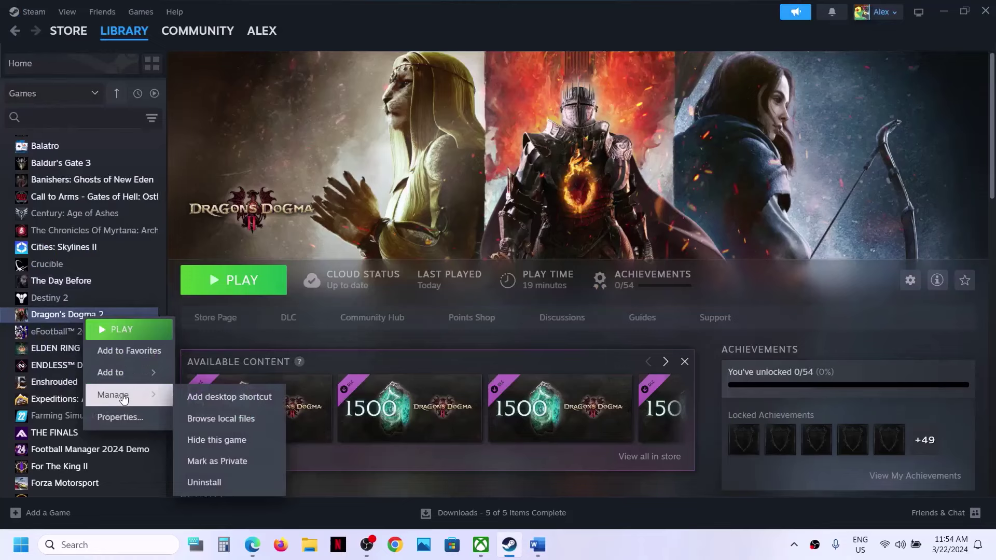
click(232, 420)
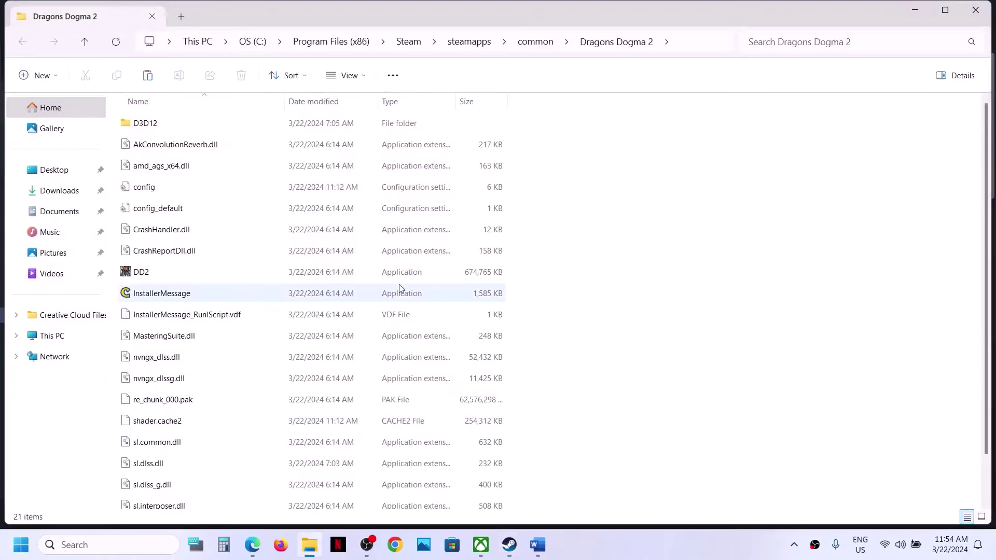
Step: Back up the config and config_default files by copying both from the game folder to the desktop, and return to the folder
click(153, 192)
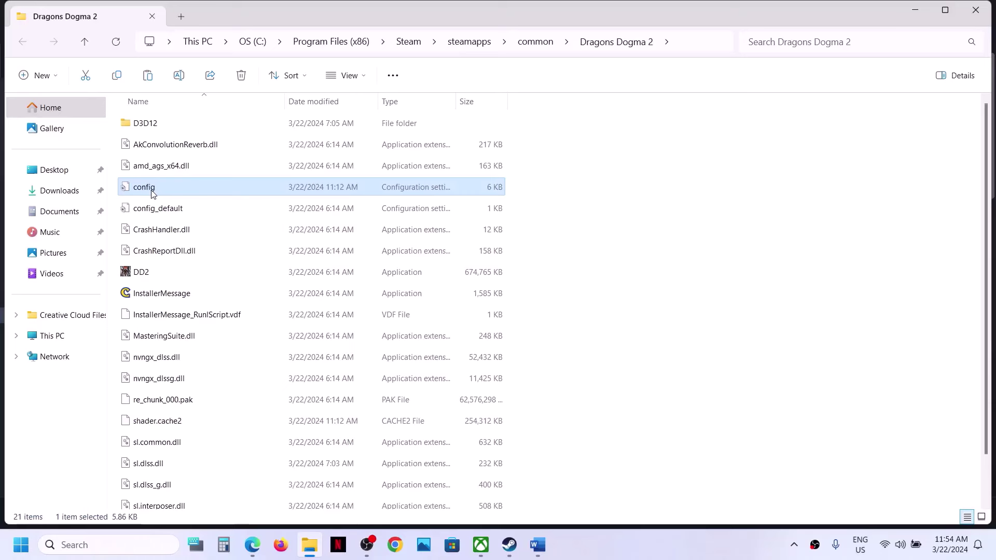
click(153, 203)
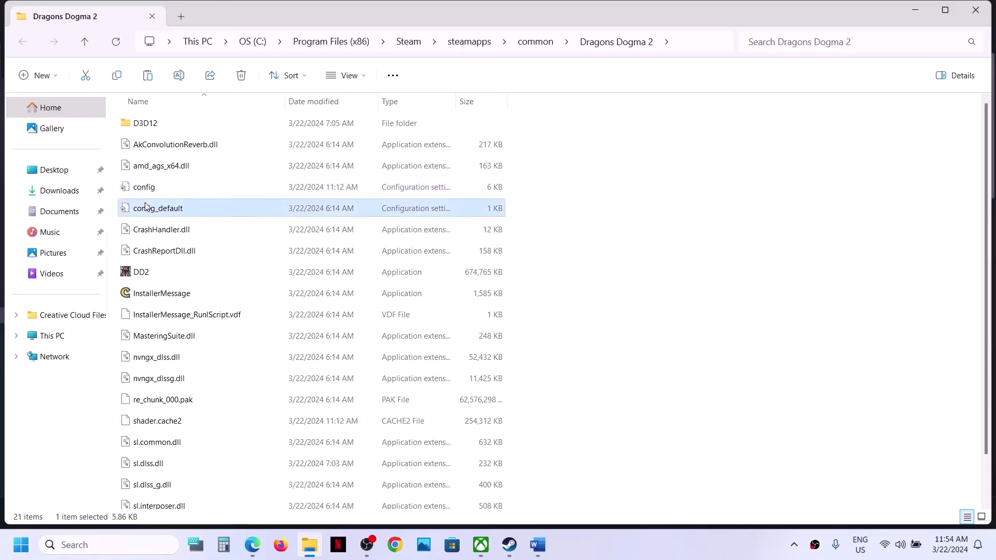
click(146, 192)
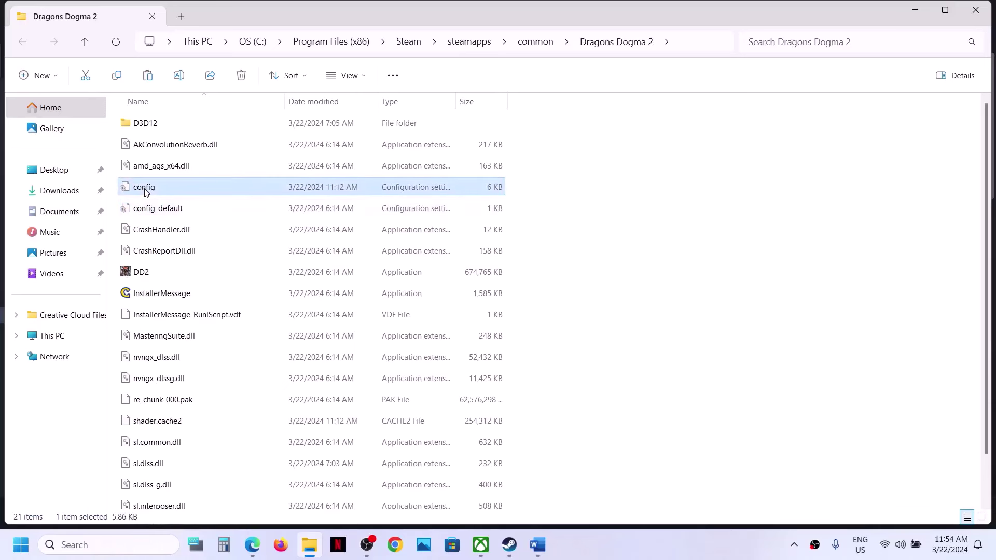
ctrl+click(170, 210)
right_click(171, 213)
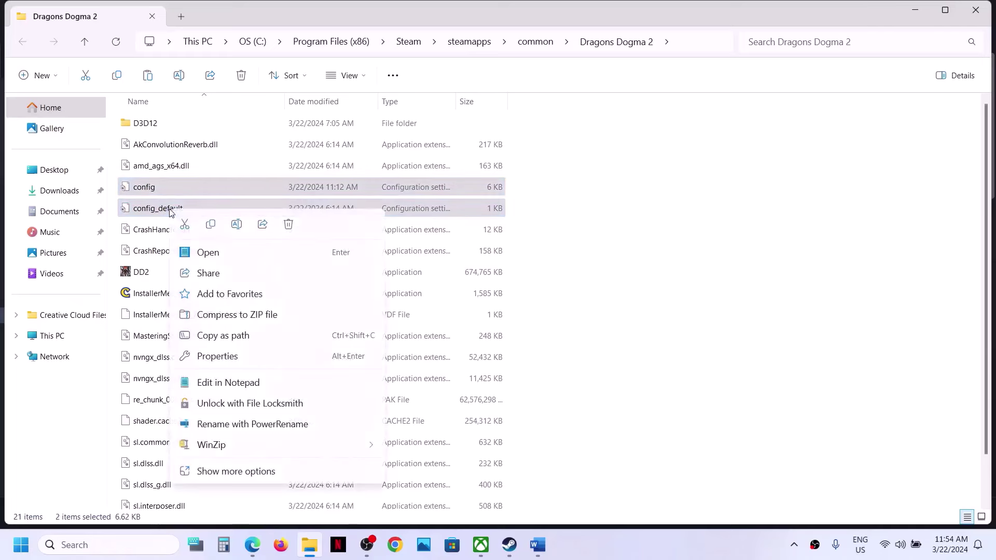
click(211, 225)
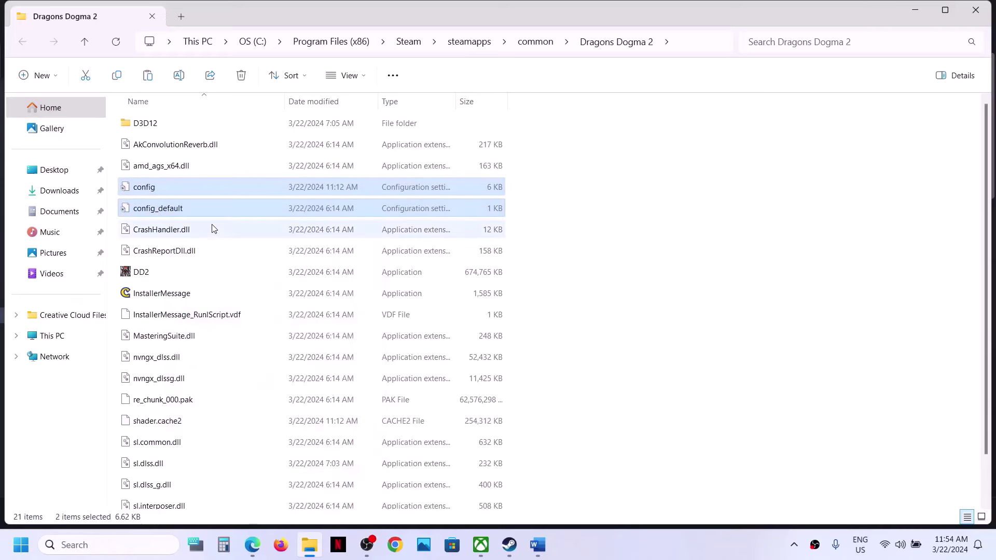
key(super+d)
key(ctrl+v)
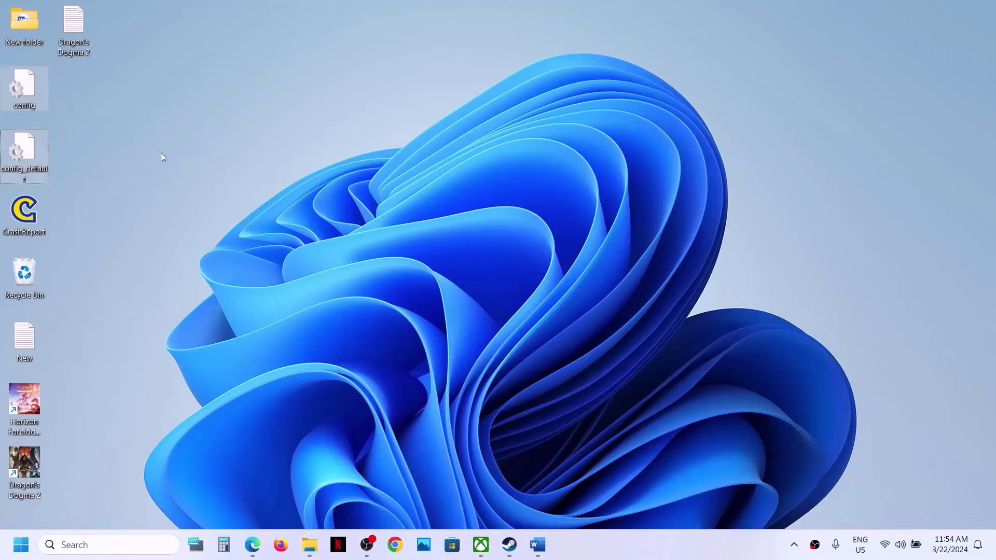
key(super+d)
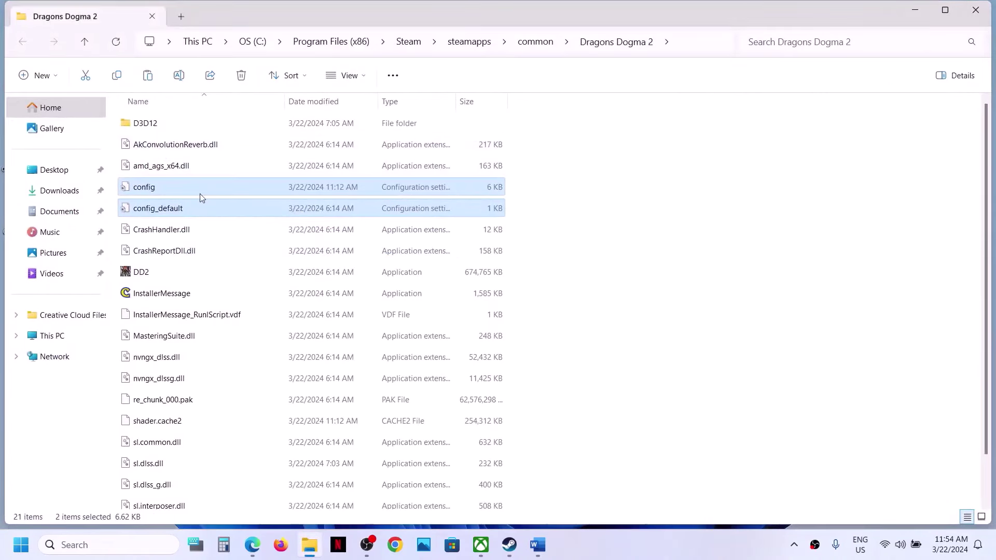
Step: Rename the config file in the Dragons Dogma 2 folder as config_backup
click(154, 191)
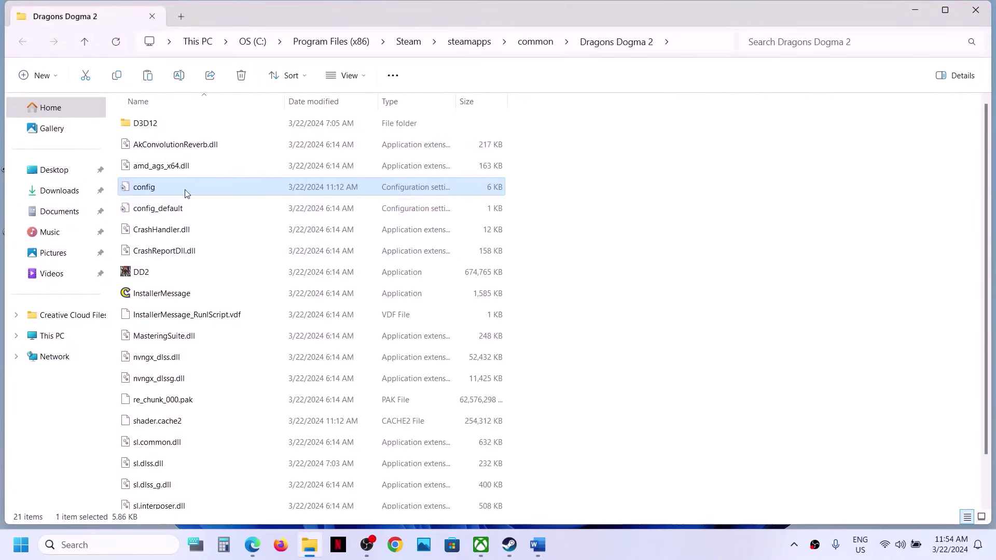
right_click(165, 188)
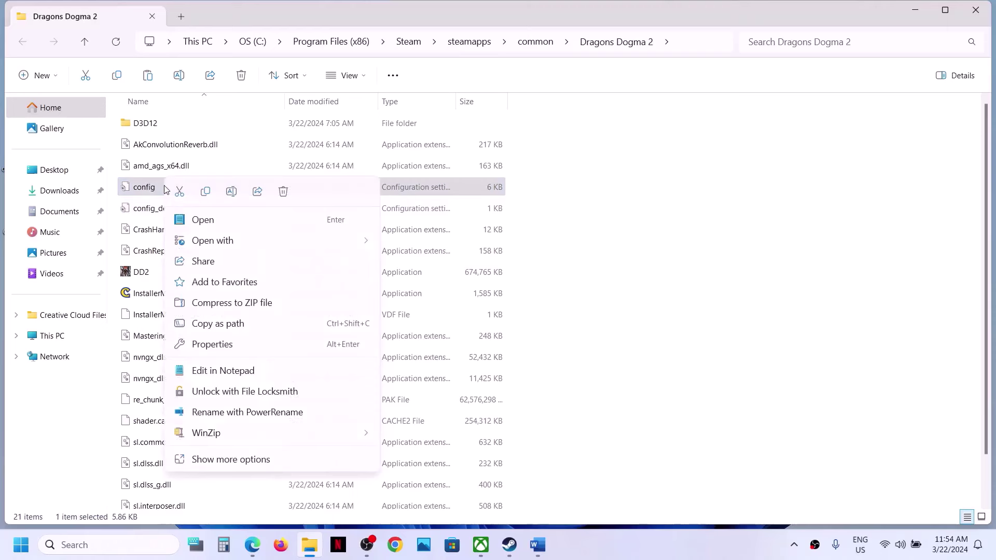
click(230, 193)
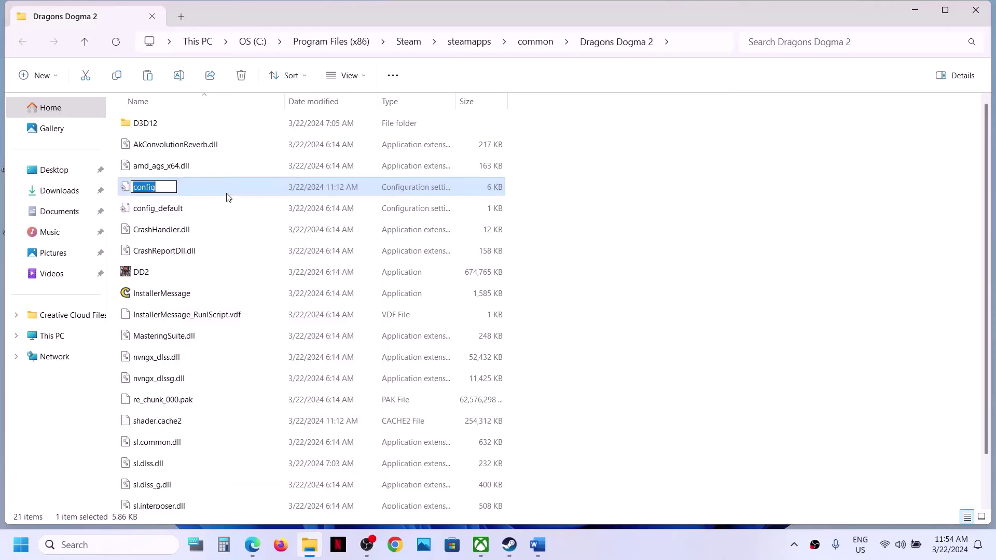
key(End)
text(_backu)
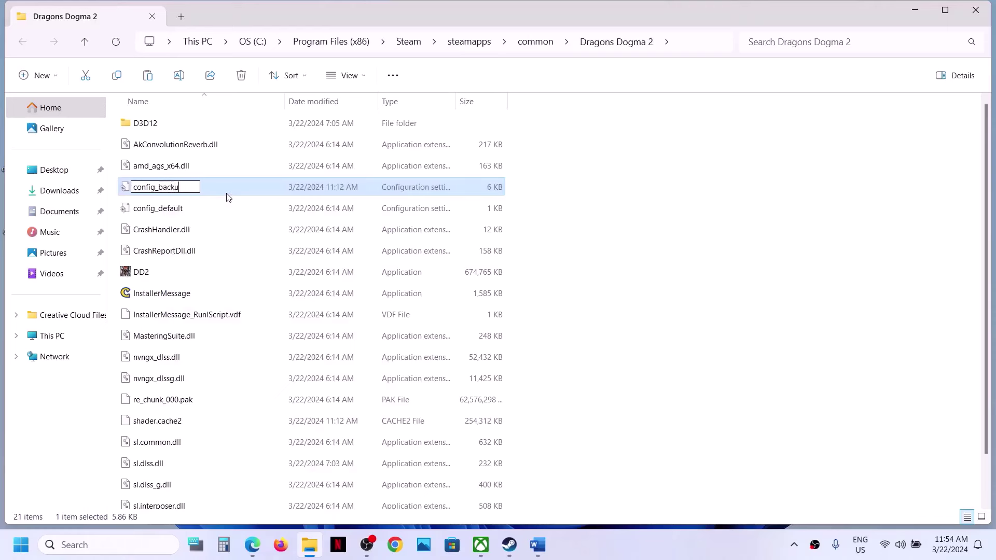
key(Return)
Step: Duplicate the config_default file within the Dragons Dogma 2 folder
click(207, 205)
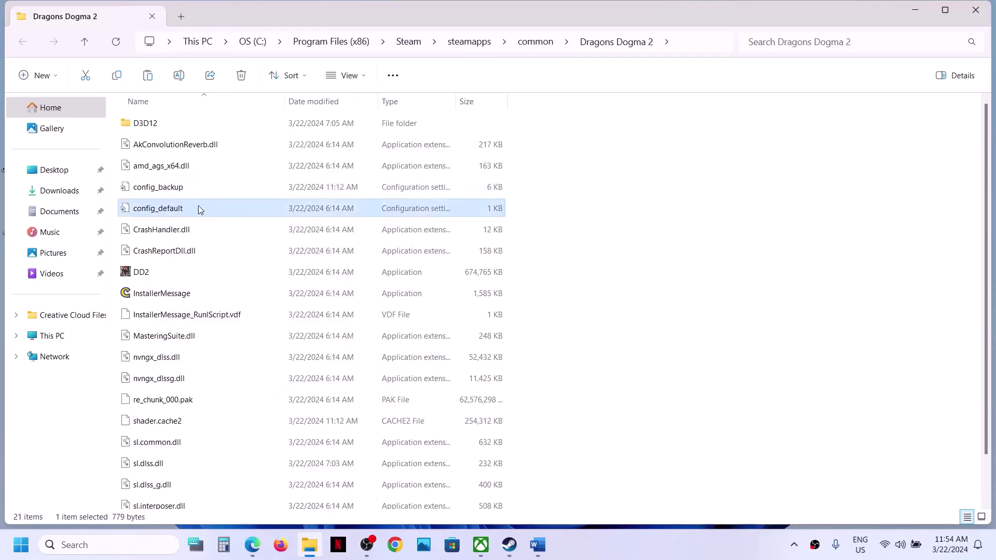
right_click(160, 212)
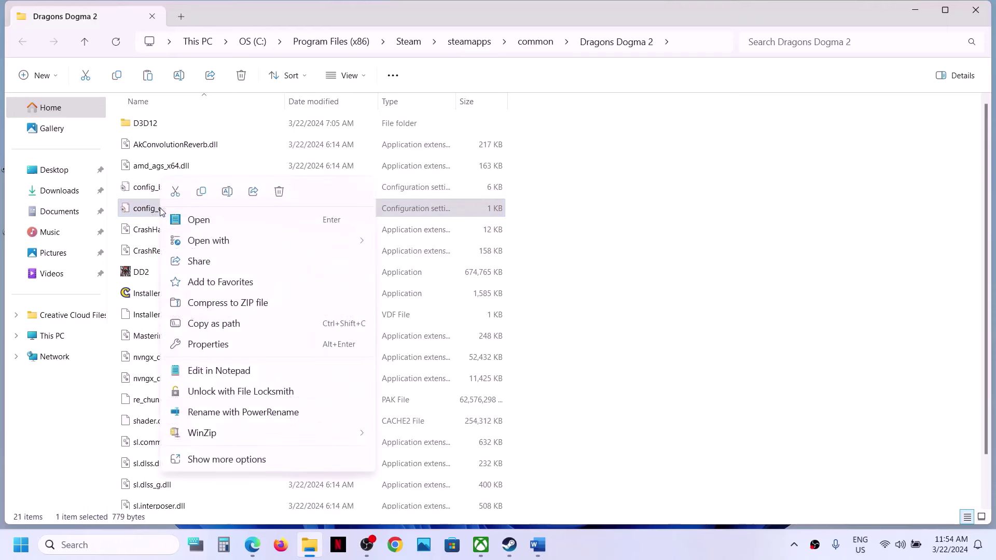
click(201, 192)
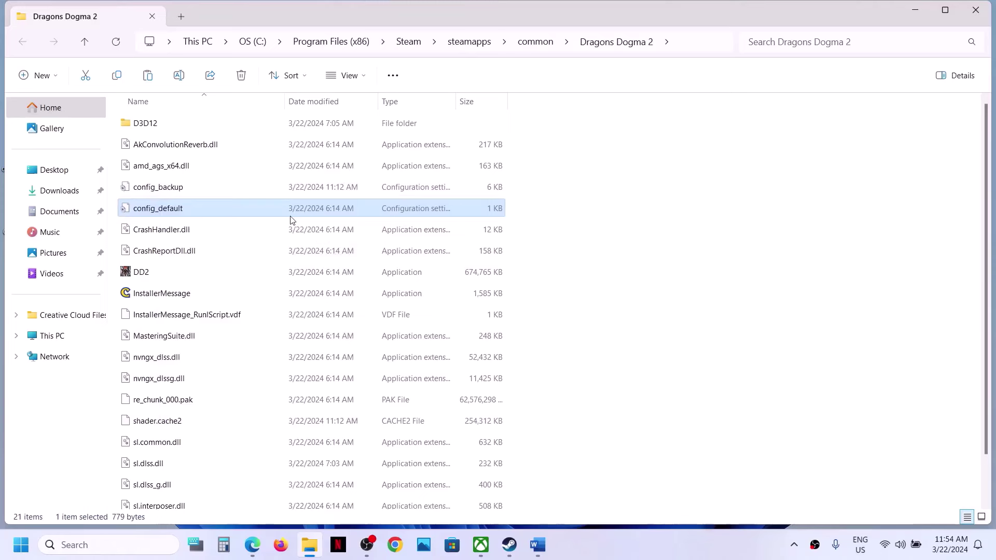
key(ctrl+v)
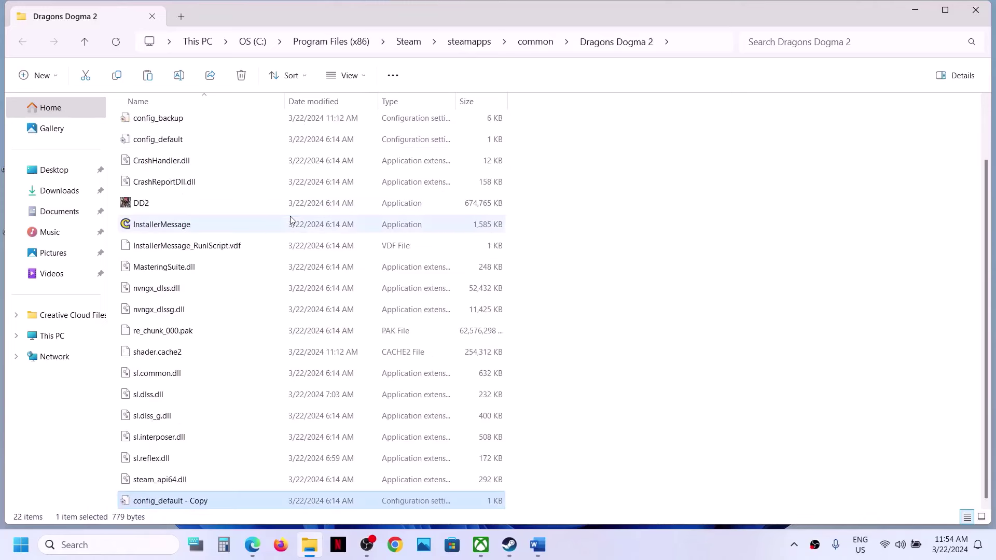
Step: Rename the copy of config_default as config, refresh the folder and select the renamed file
right_click(187, 504)
click(259, 487)
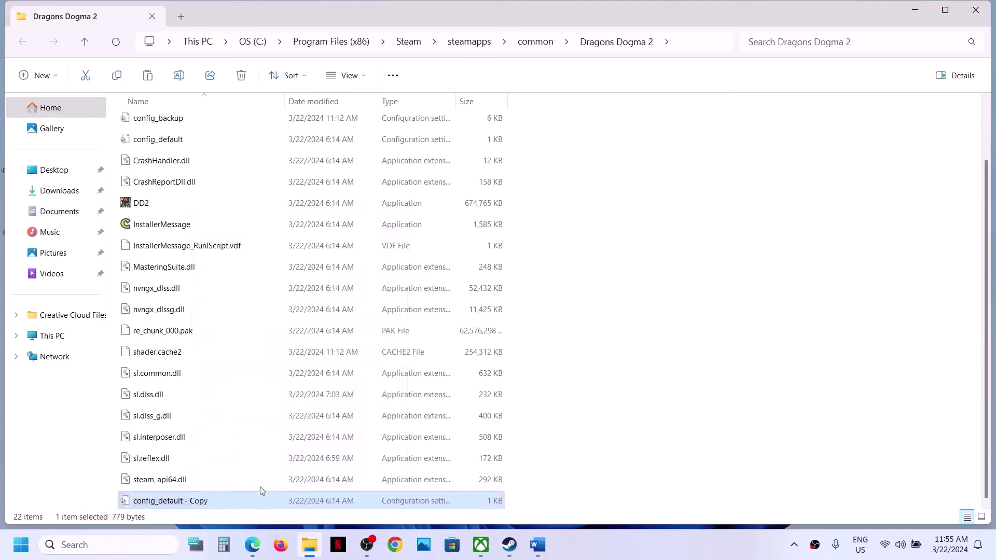
click(210, 499)
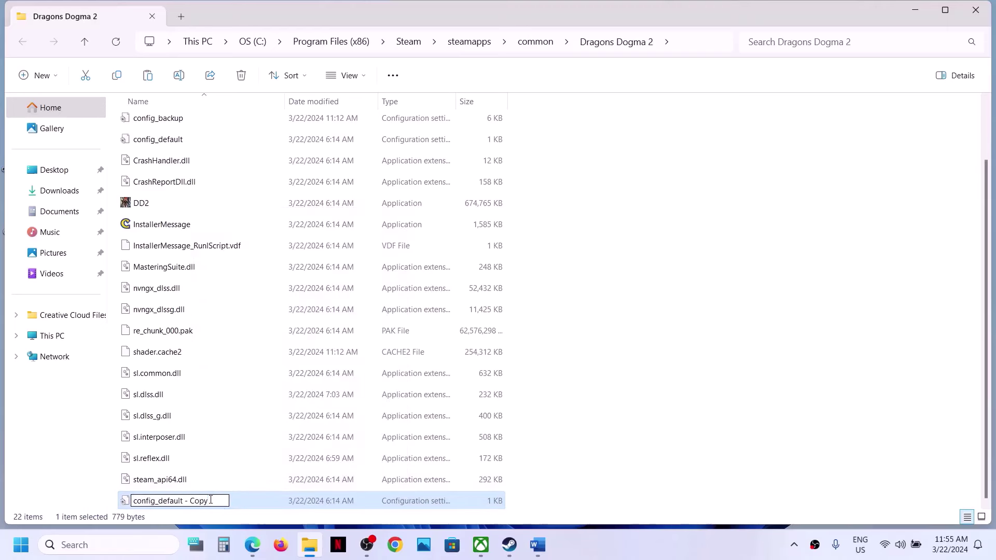
drag(211, 499, 171, 502)
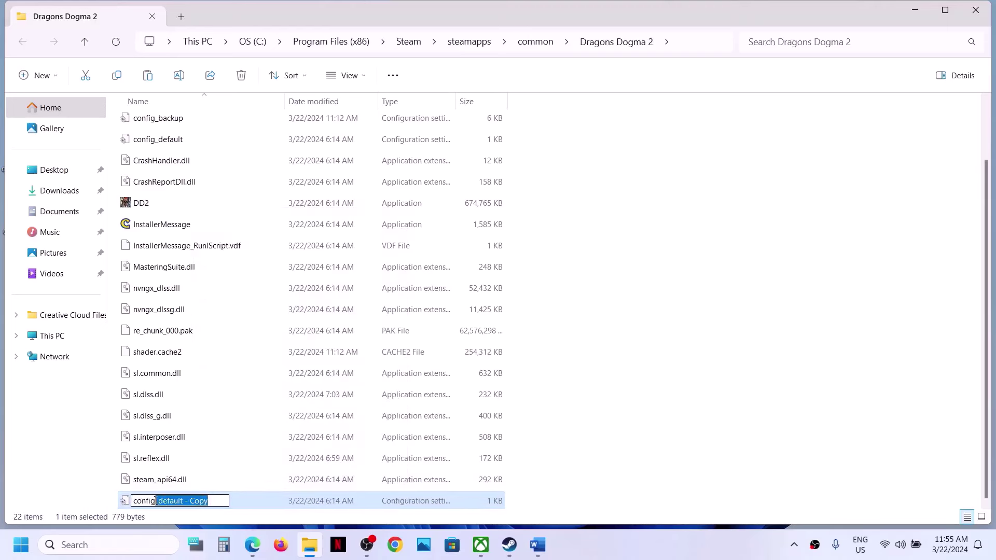
key(BackSpace)
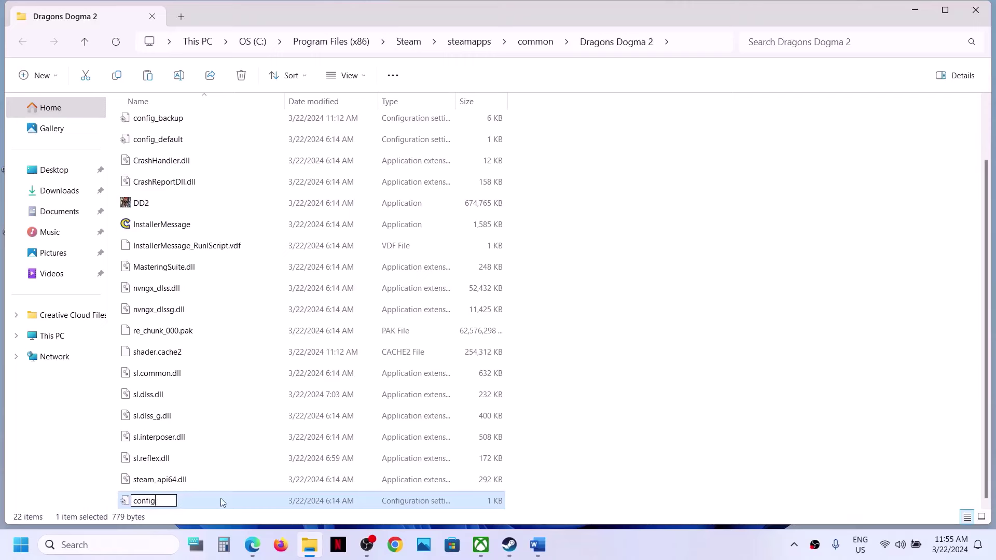
click(588, 431)
right_click(603, 389)
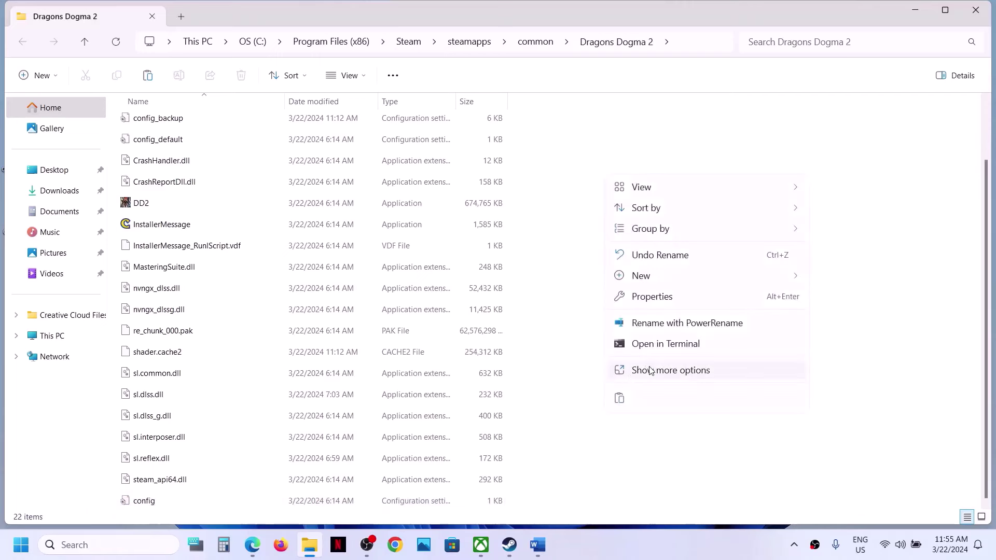
click(658, 372)
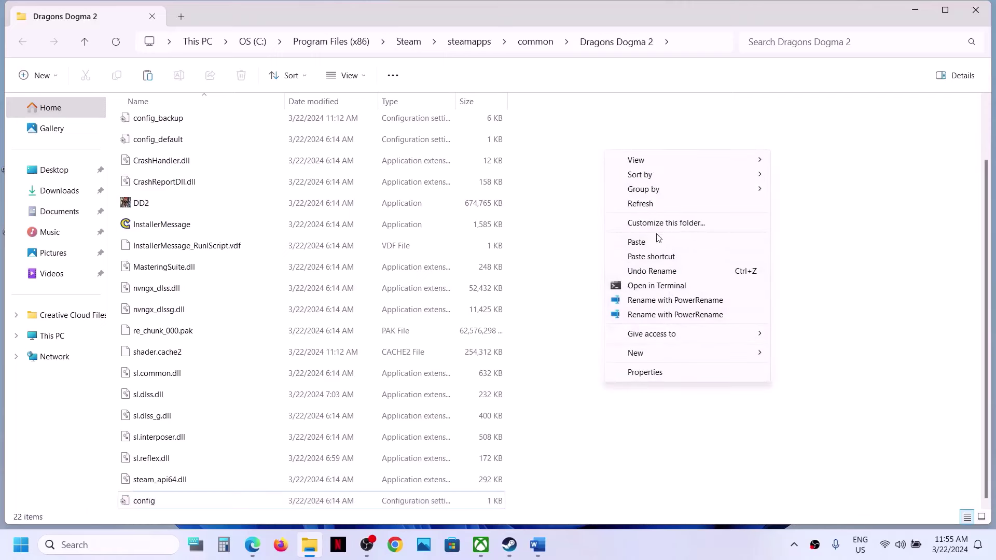
click(650, 202)
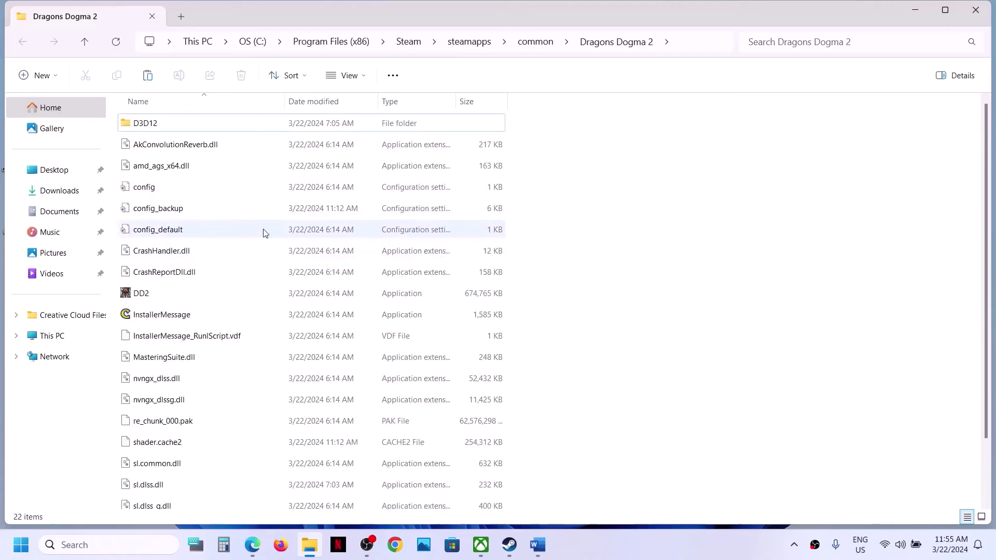
click(185, 192)
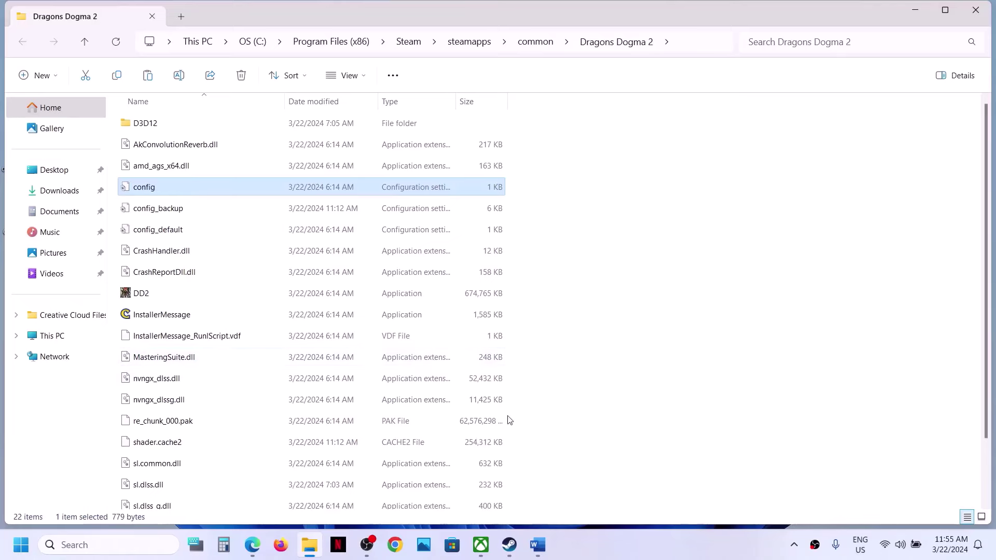
Step: Switch to the Word document, review Step 8 on deleting the save game files and losing progress, and minimize the document
click(537, 545)
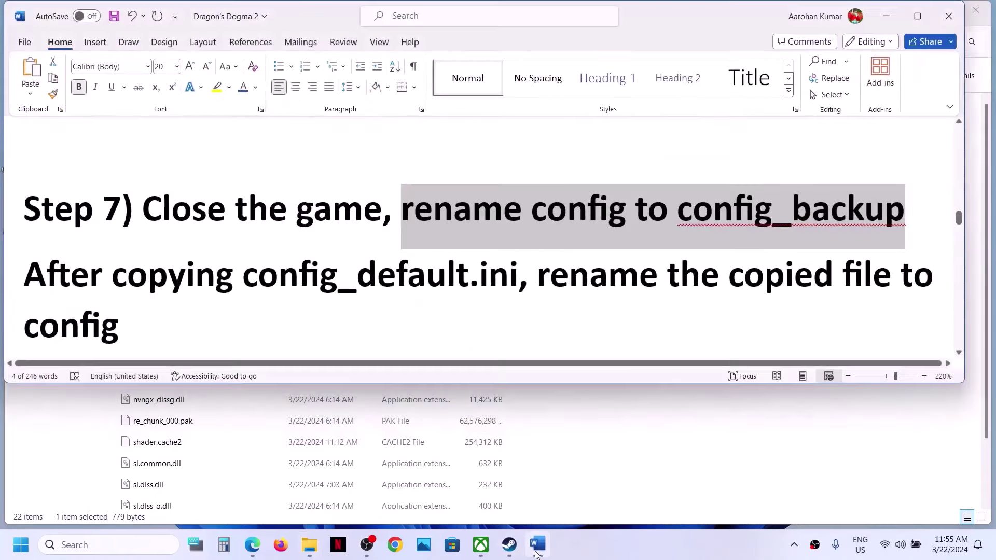
scroll(447, 315, down, 5)
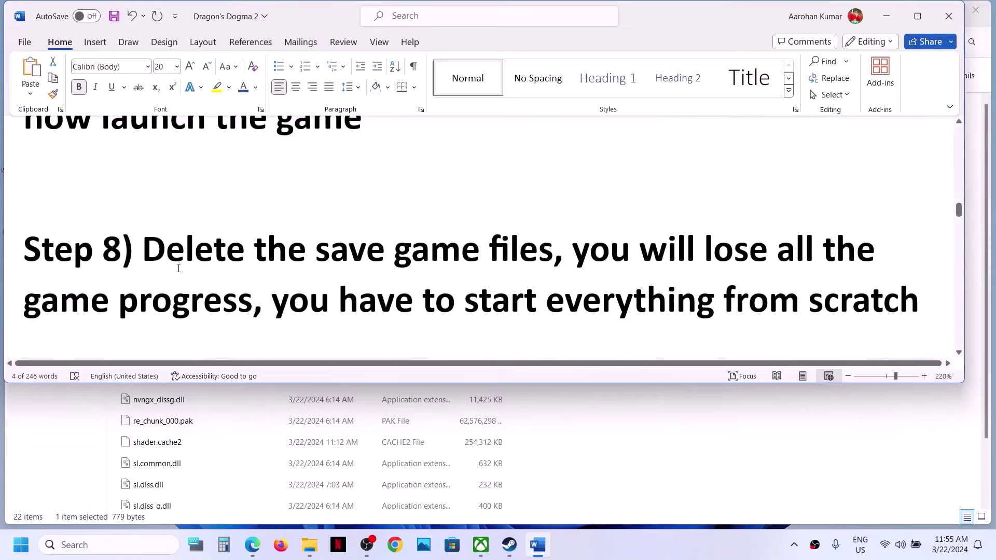
drag(148, 251, 533, 240)
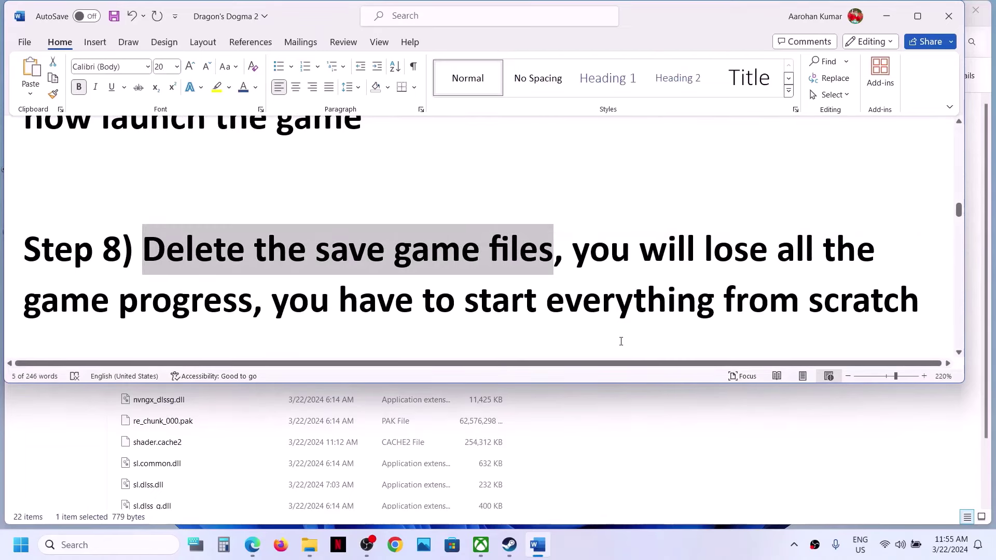
drag(569, 254, 921, 307)
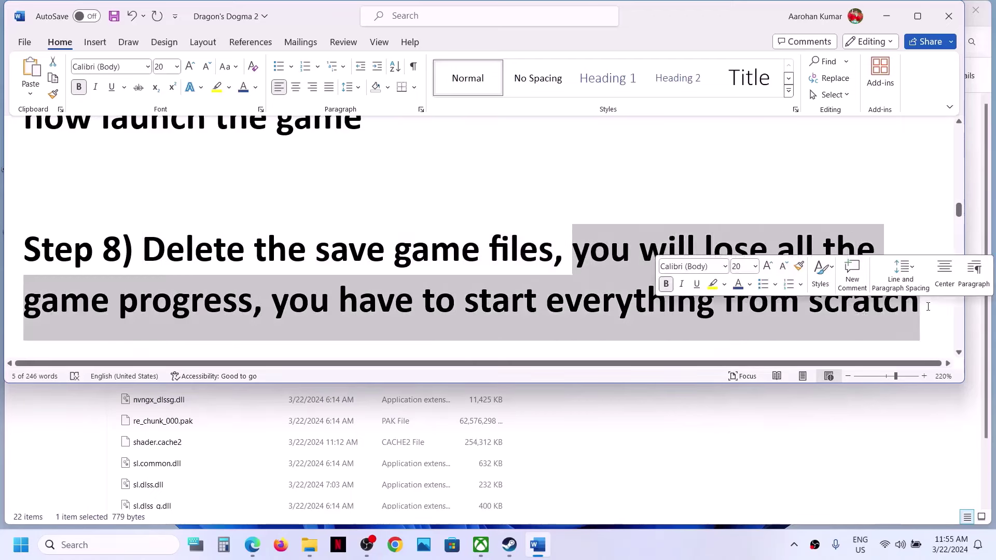
click(887, 20)
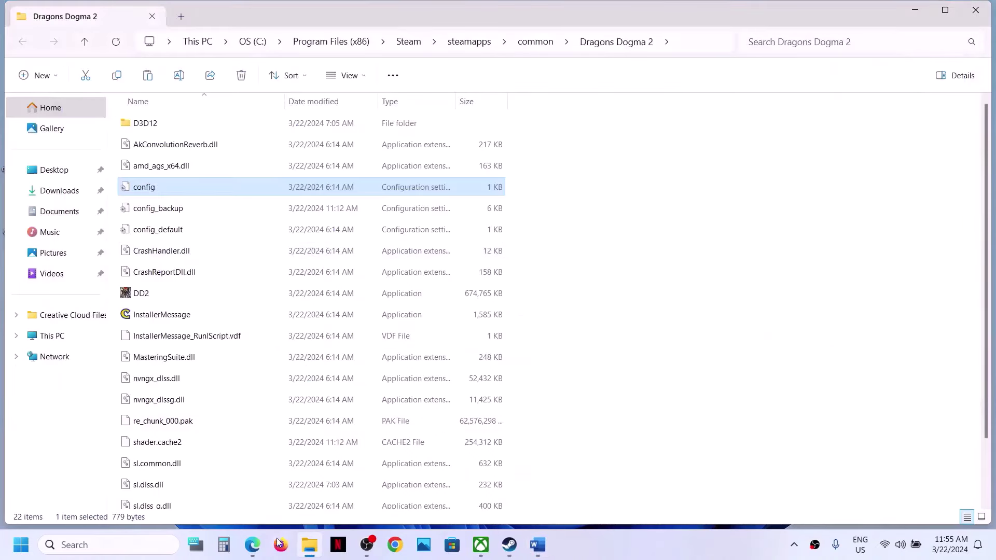
Step: Go to This PC and open the Program Files (x86) folder on the OS (C:) drive
click(16, 335)
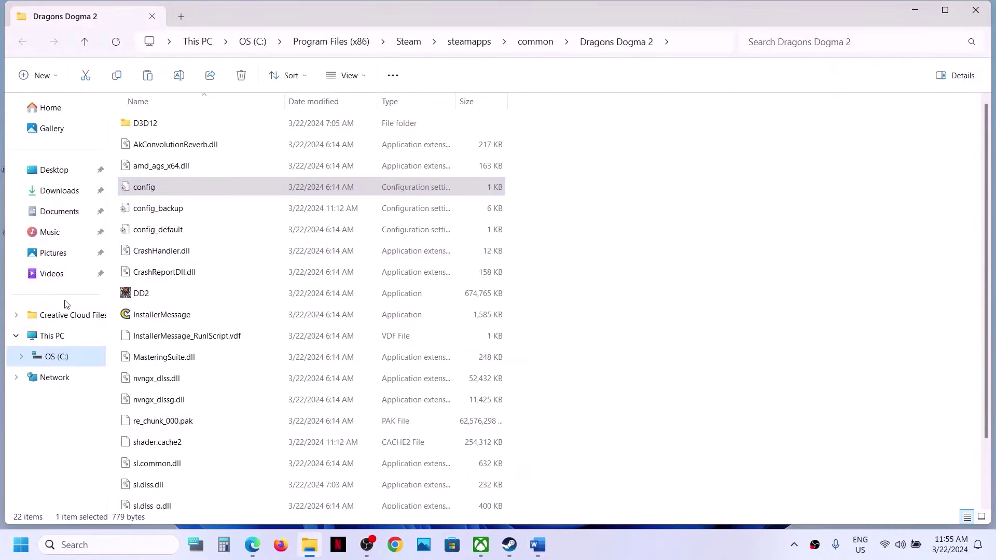
click(50, 337)
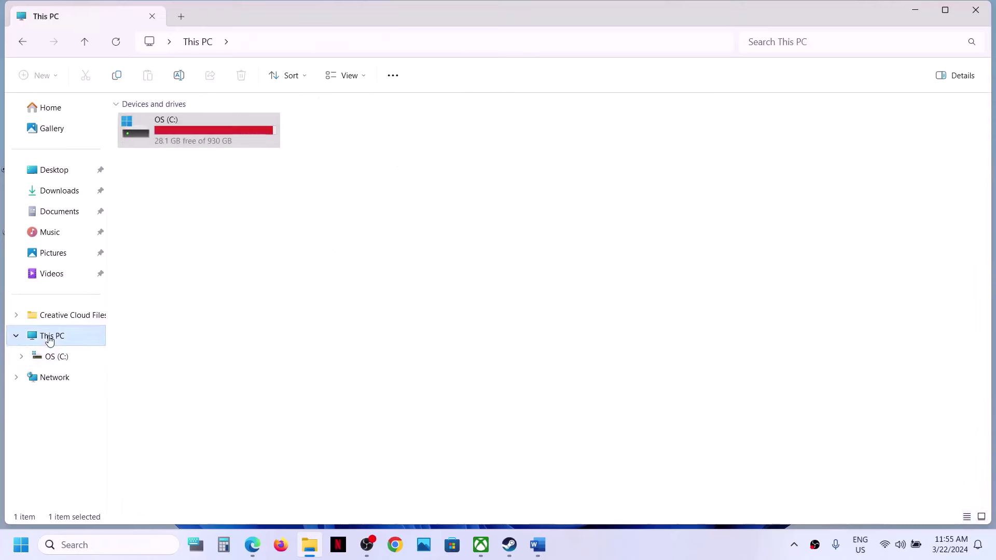
double_click(184, 134)
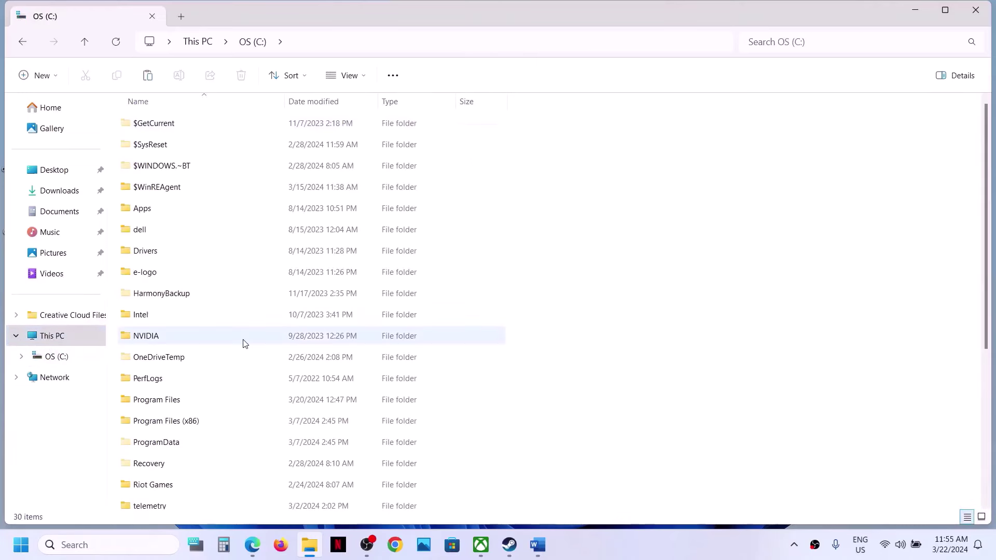
scroll(245, 343, down, 2)
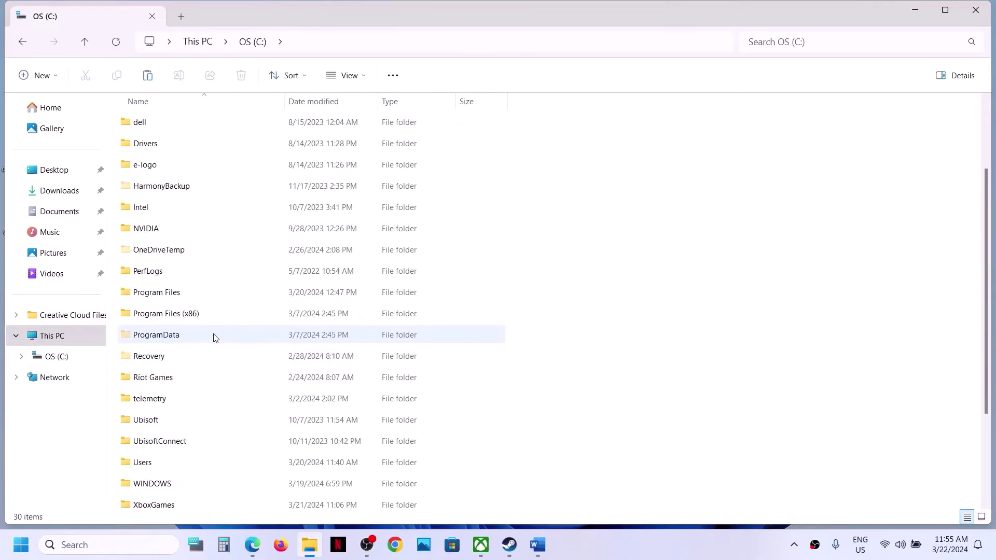
click(179, 317)
double_click(177, 318)
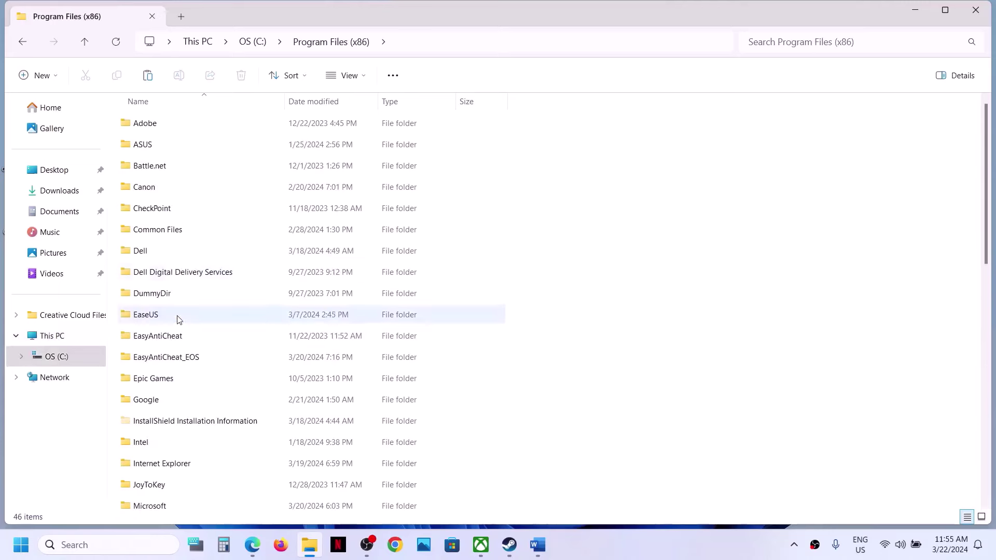
Step: Open the Steam folder and go into its userdata folder
scroll(177, 314, down, 3)
scroll(174, 312, down, 3)
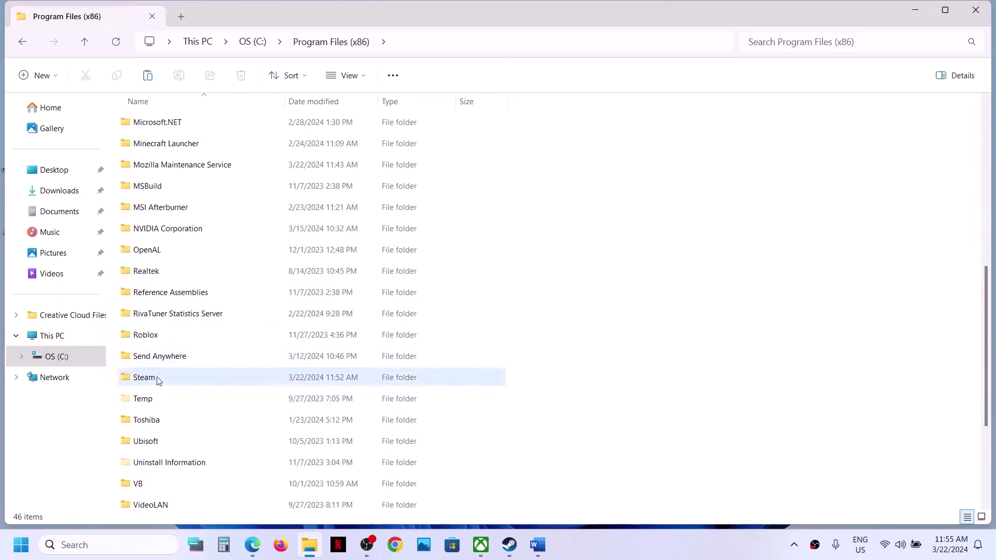
double_click(144, 378)
scroll(157, 379, down, 3)
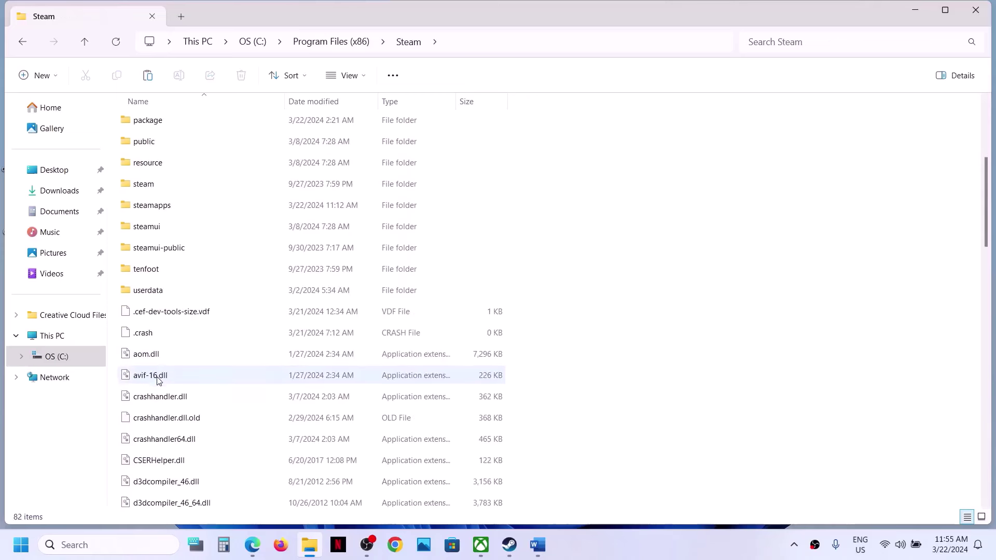
click(151, 297)
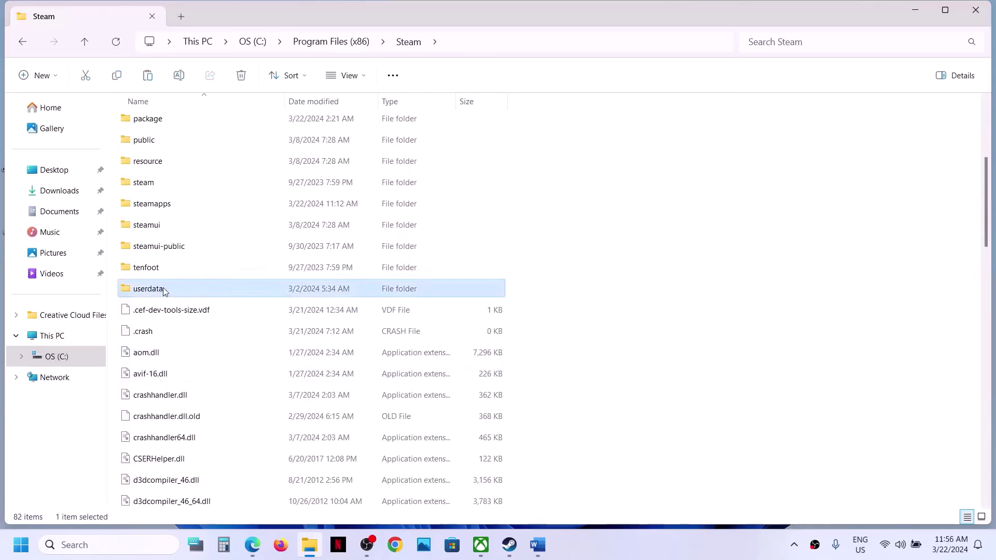
double_click(164, 290)
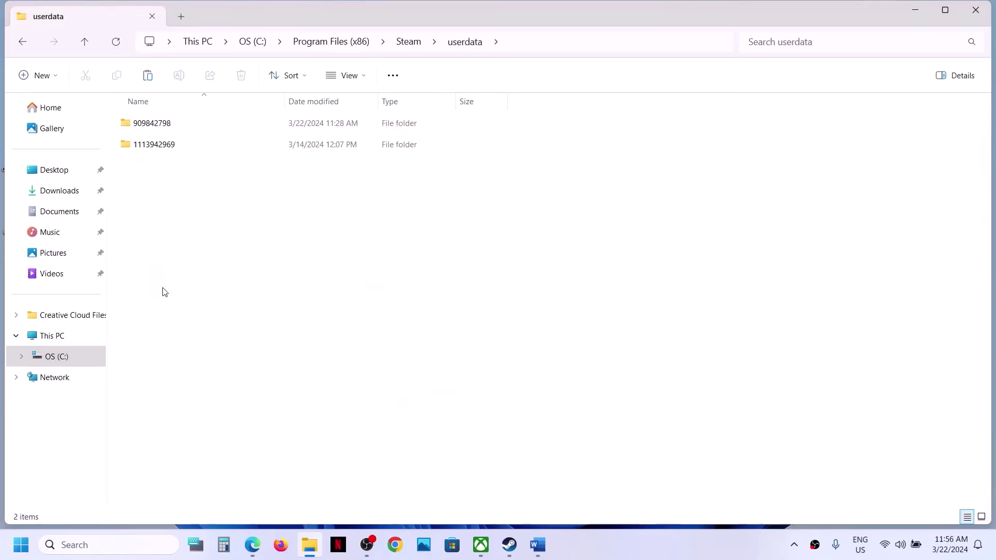
Step: Open the Steam user ID folder, go through 2054970 and remote to win64_save, and select all its save files
click(167, 123)
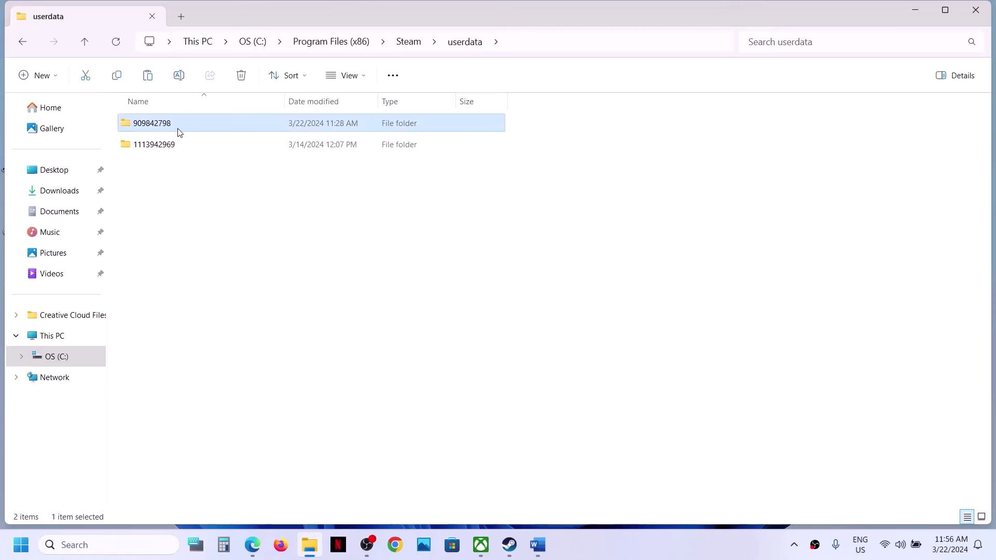
double_click(178, 129)
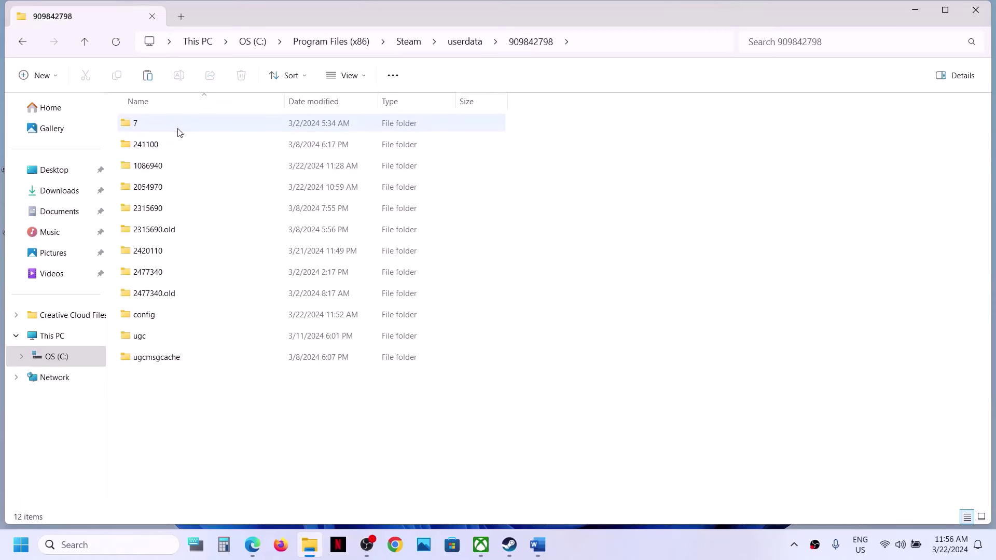
click(156, 191)
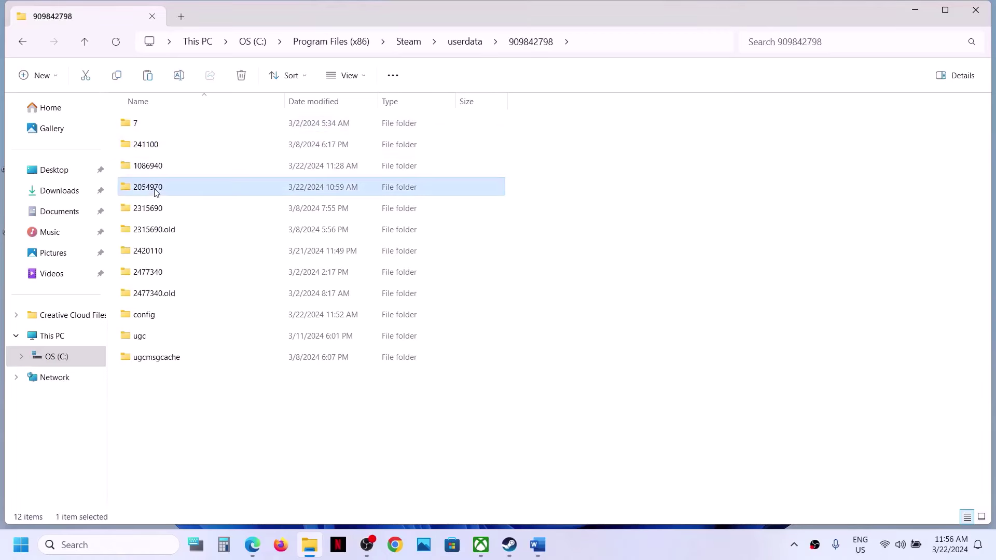
mouse_move(154, 195)
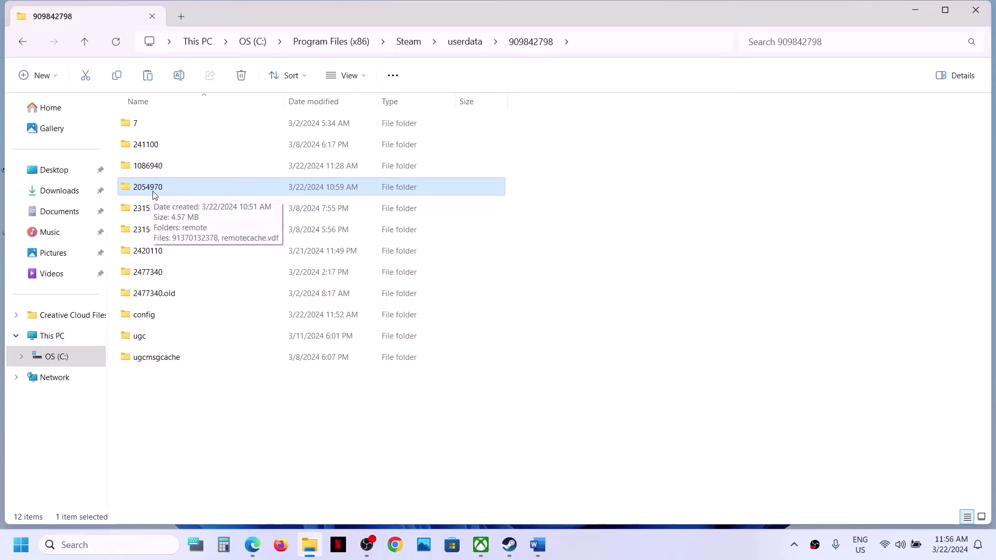
double_click(170, 190)
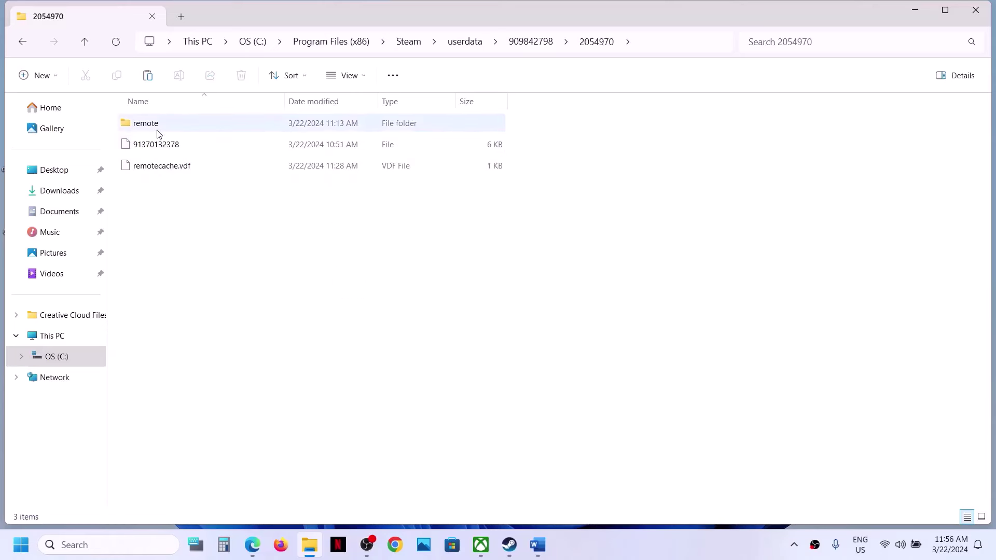
double_click(158, 130)
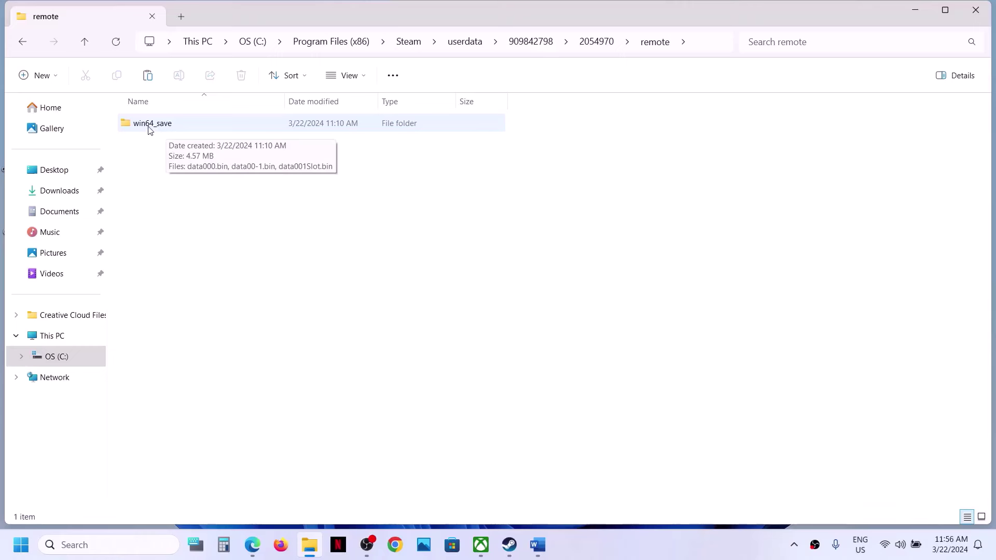
double_click(147, 129)
drag(192, 179, 143, 110)
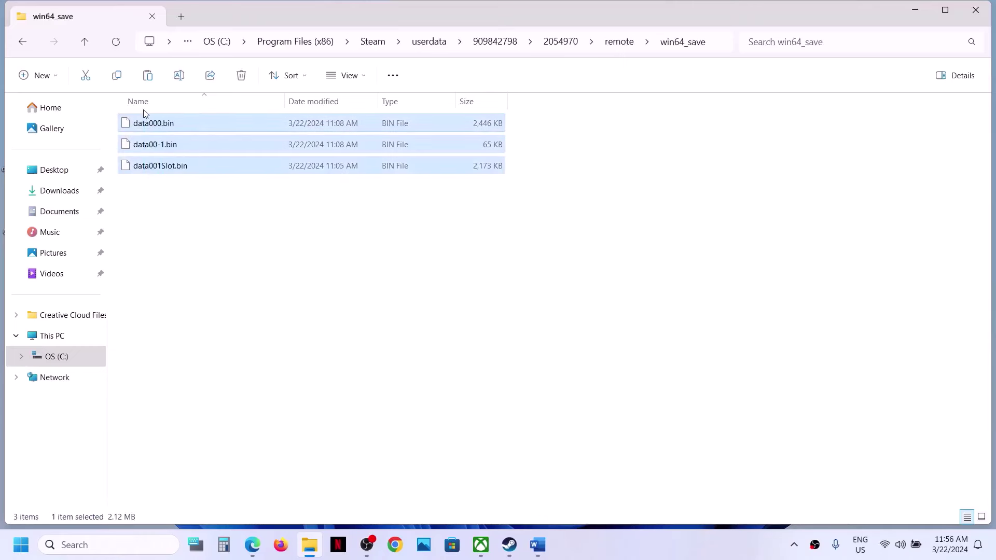
Step: Return to the remote folder and copy the win64_save folder to the desktop as a backup
click(90, 44)
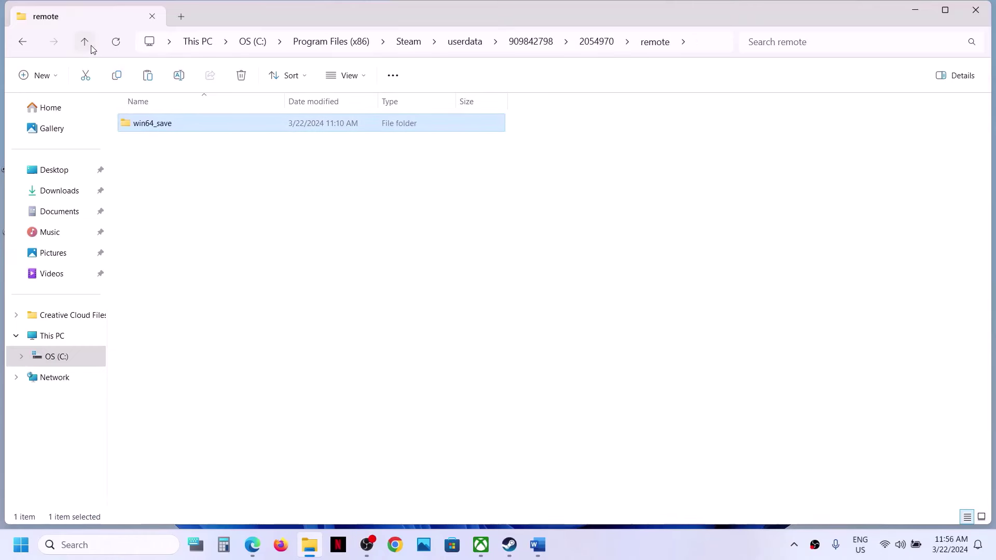
click(91, 45)
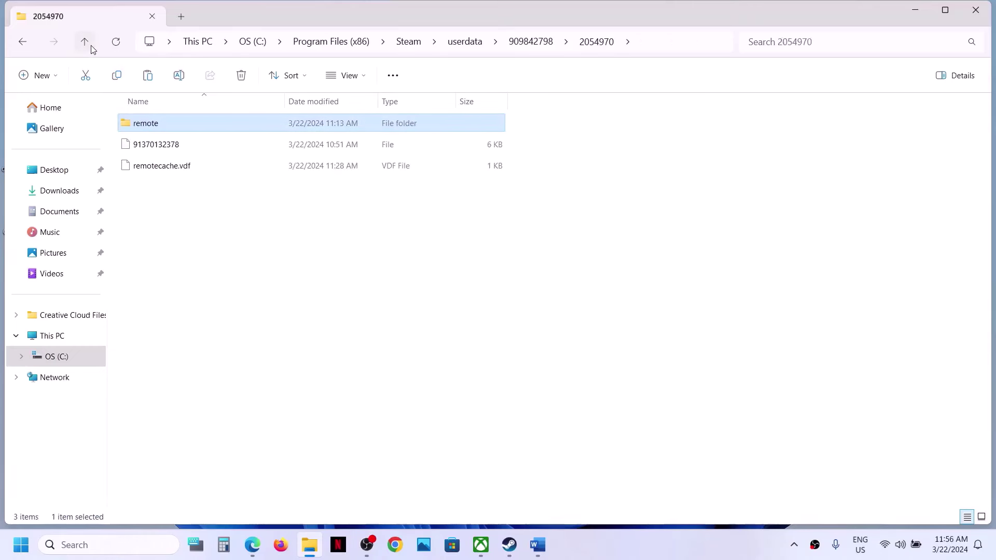
double_click(132, 120)
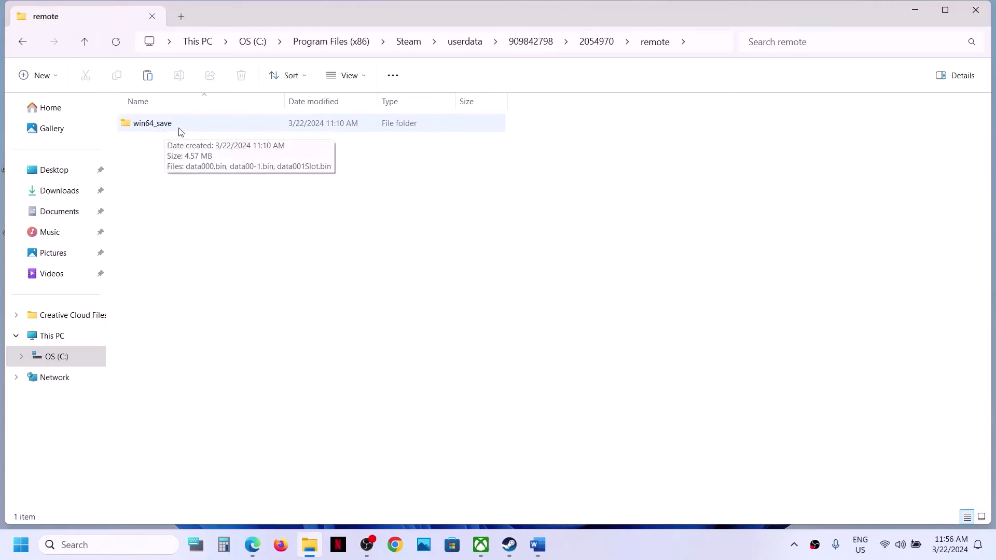
right_click(179, 129)
click(158, 127)
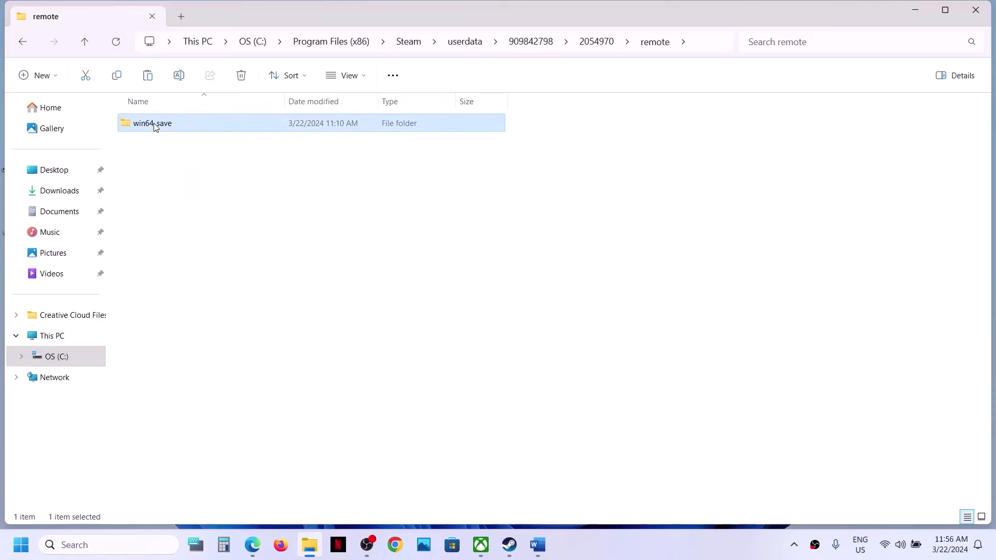
right_click(155, 125)
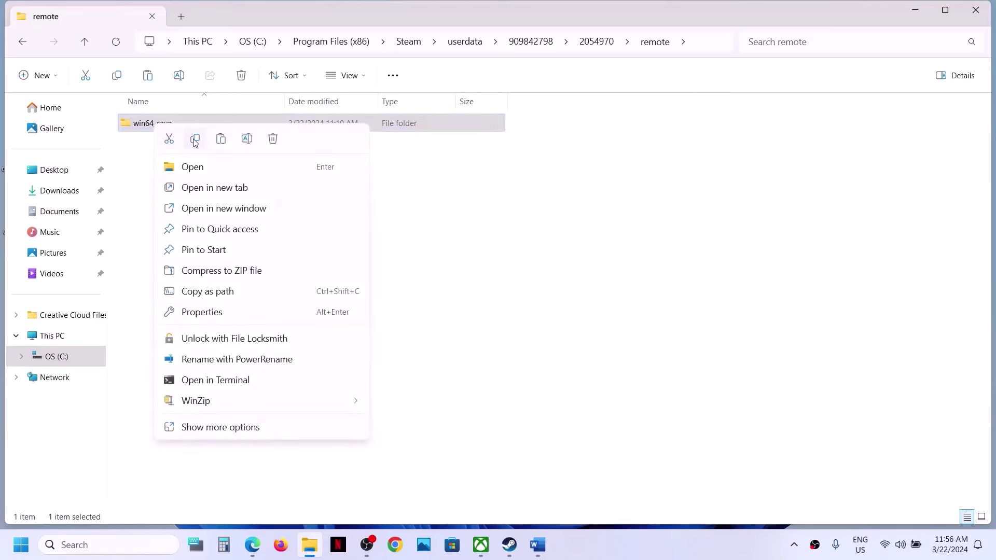
click(195, 140)
key(super+d)
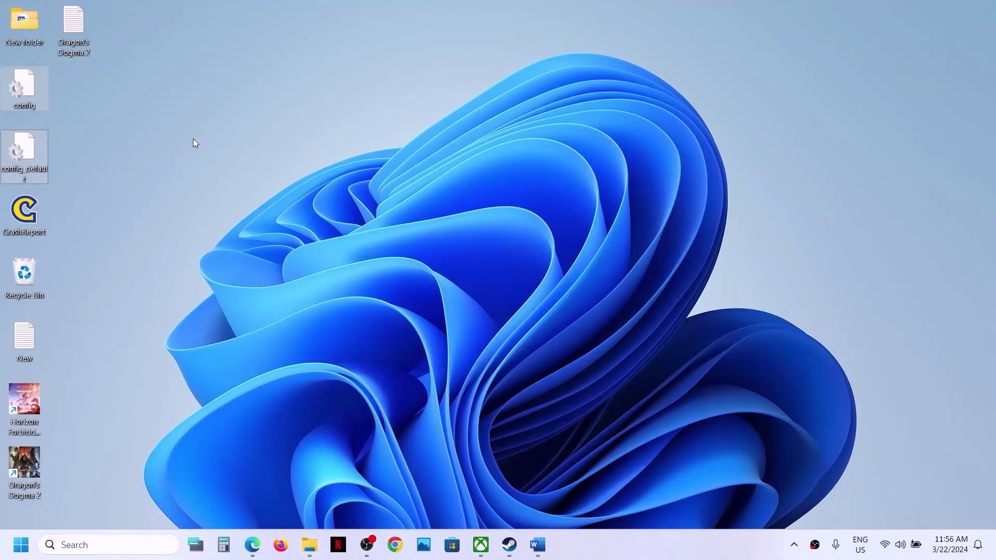
key(ctrl+v)
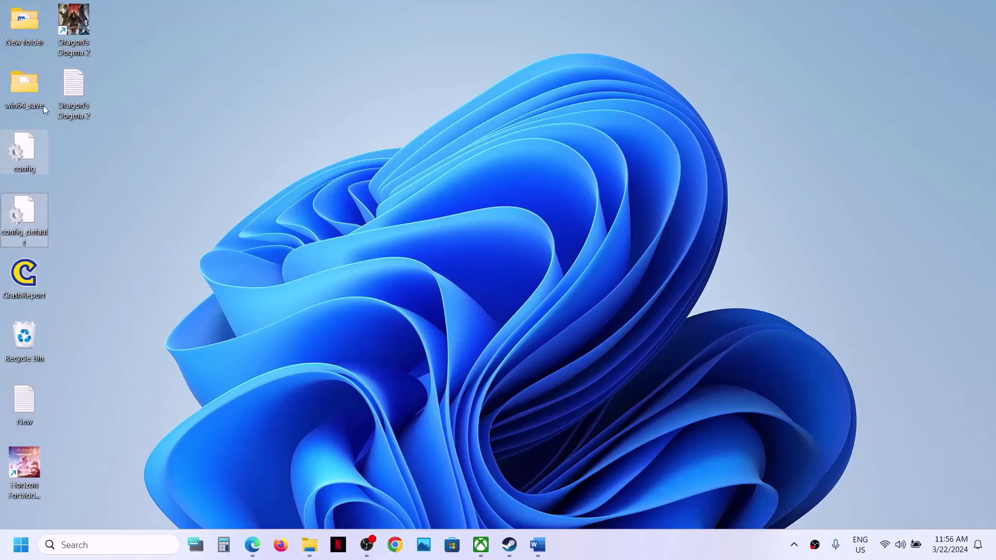
click(14, 91)
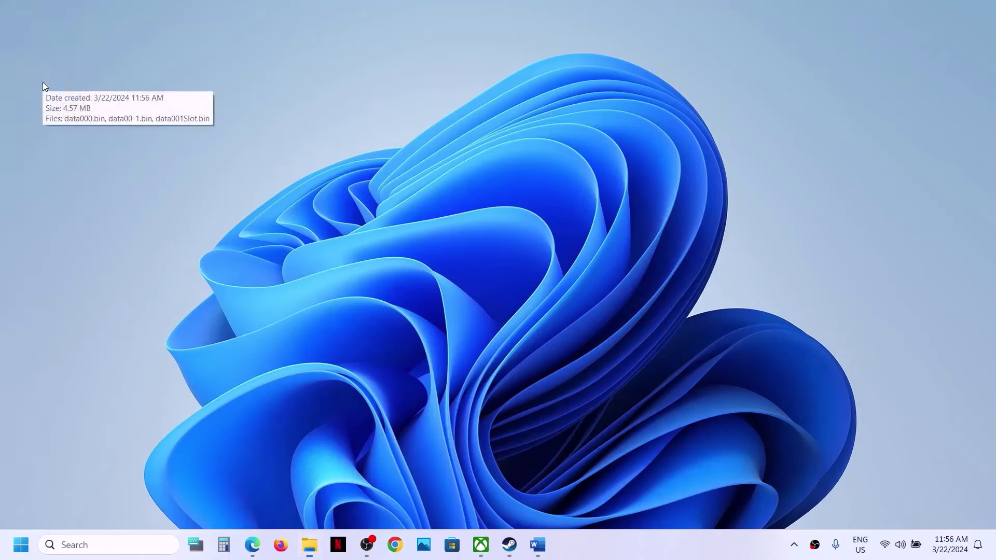
Step: Switch back to the remote folder and delete its win64_save folder
key(super+d)
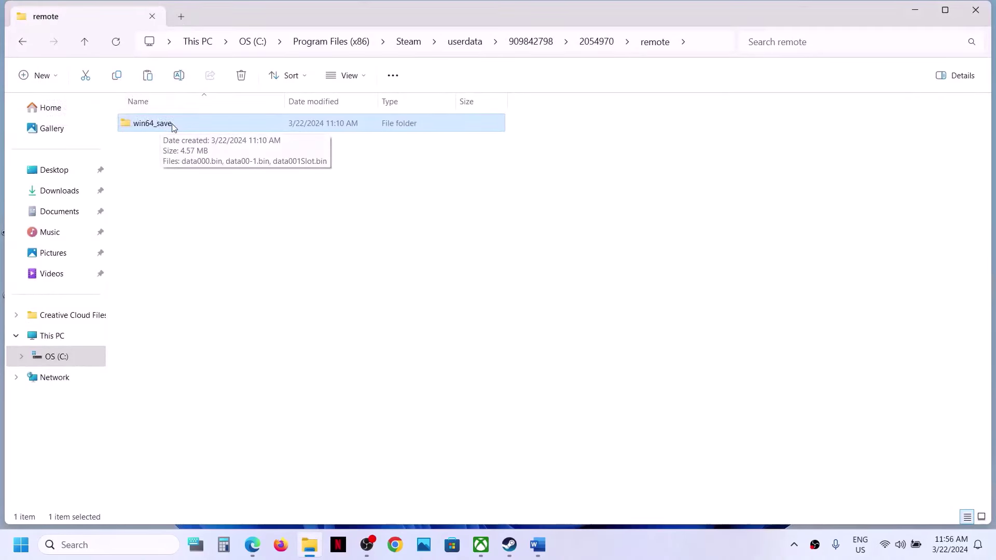
right_click(172, 126)
click(297, 139)
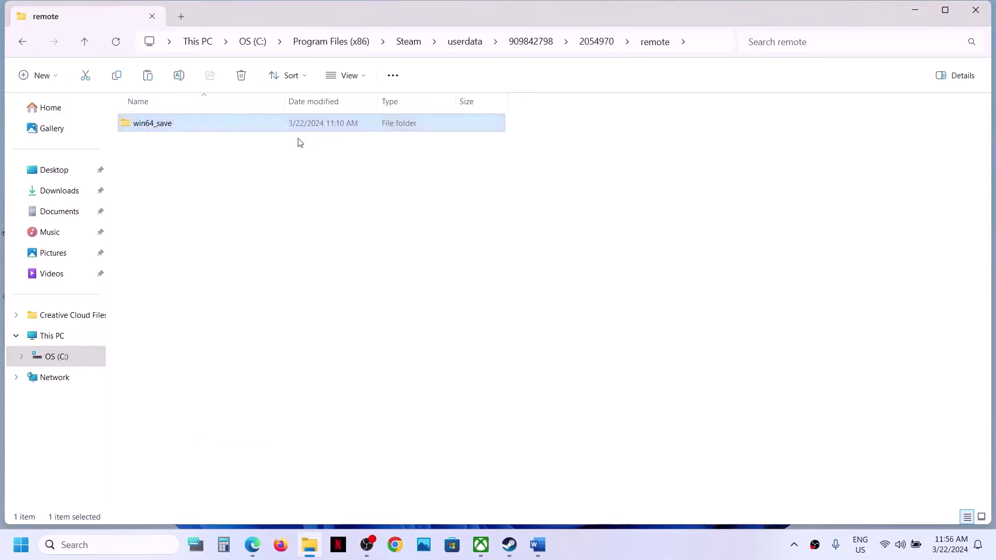
Step: Launch Dragon's Dogma 2 from the Steam library and confirm its initial language and brightness settings
click(509, 546)
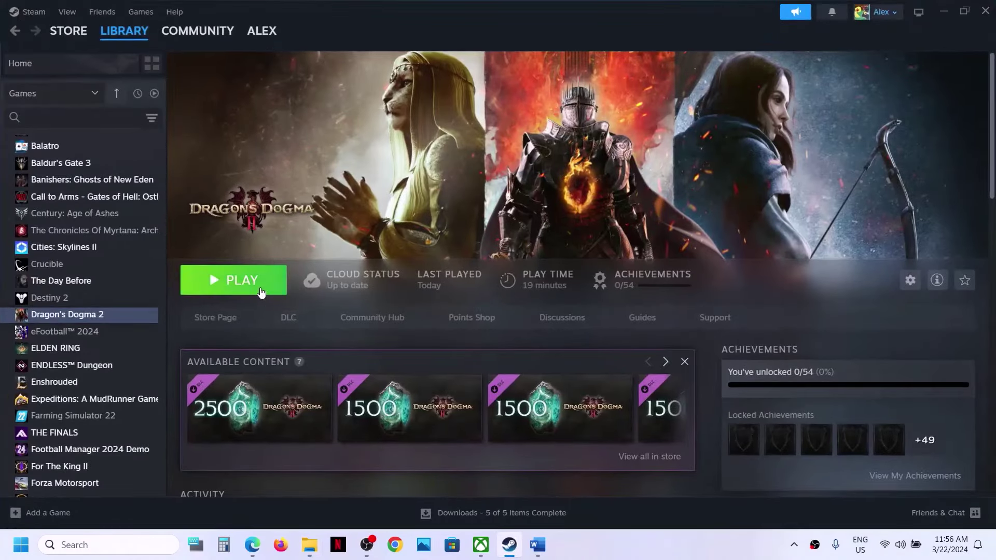
click(261, 292)
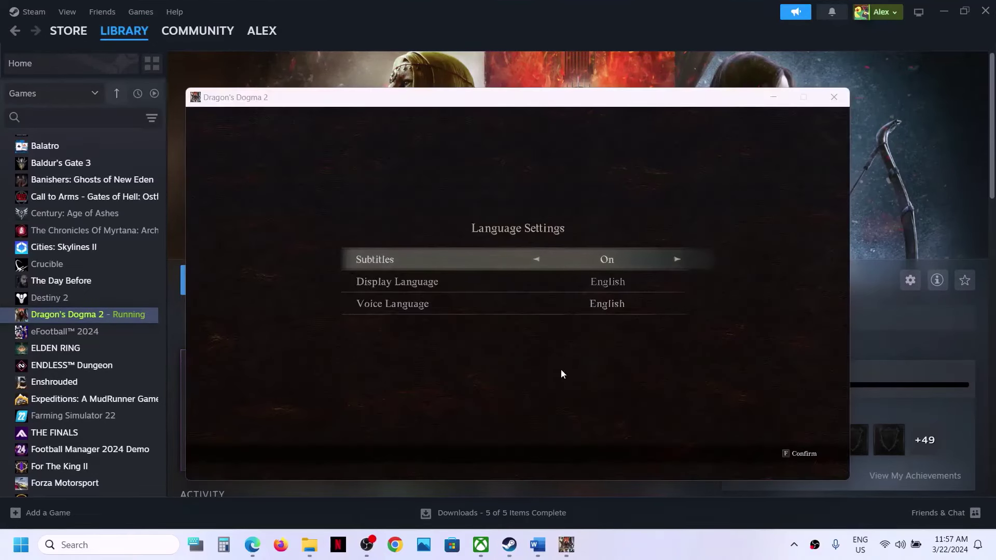
click(561, 370)
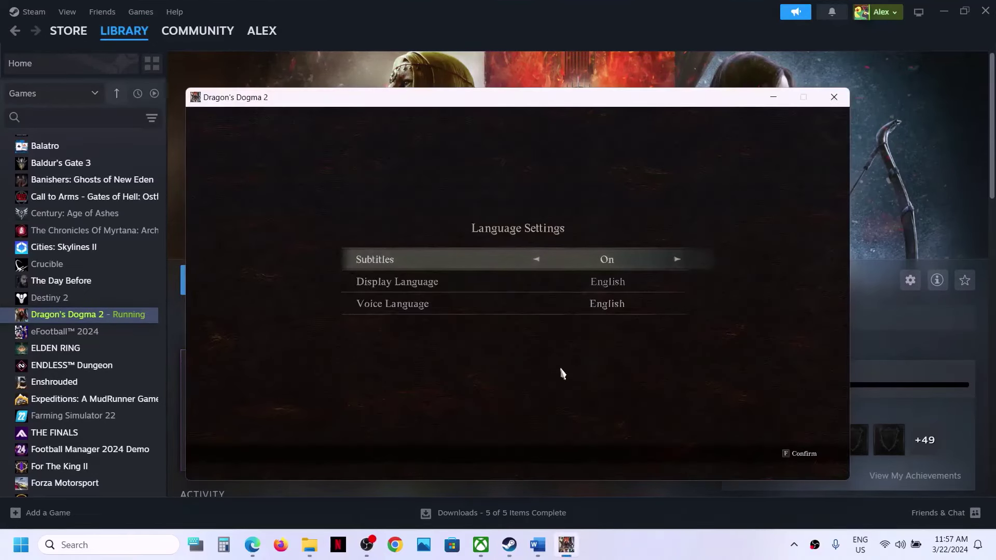
key(f)
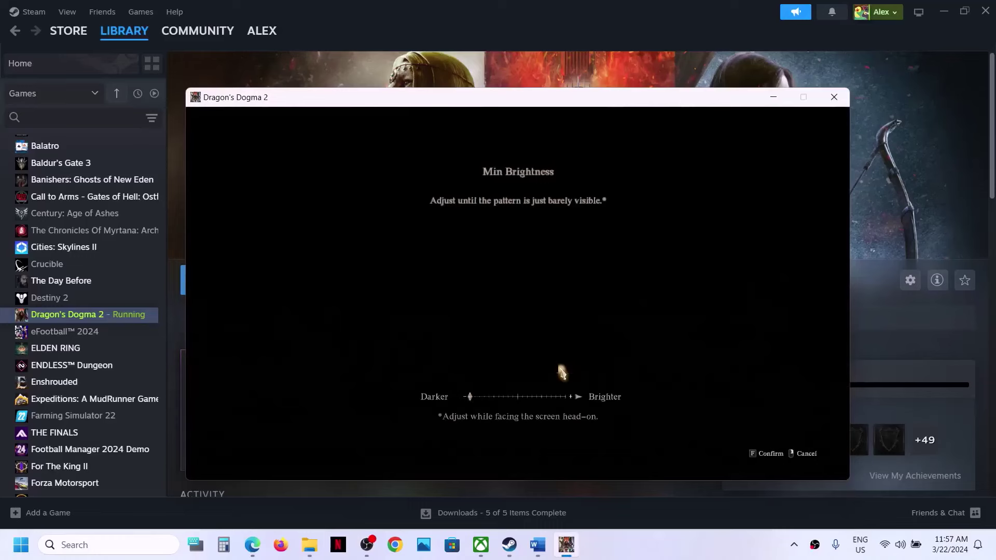
key(f)
key(f)
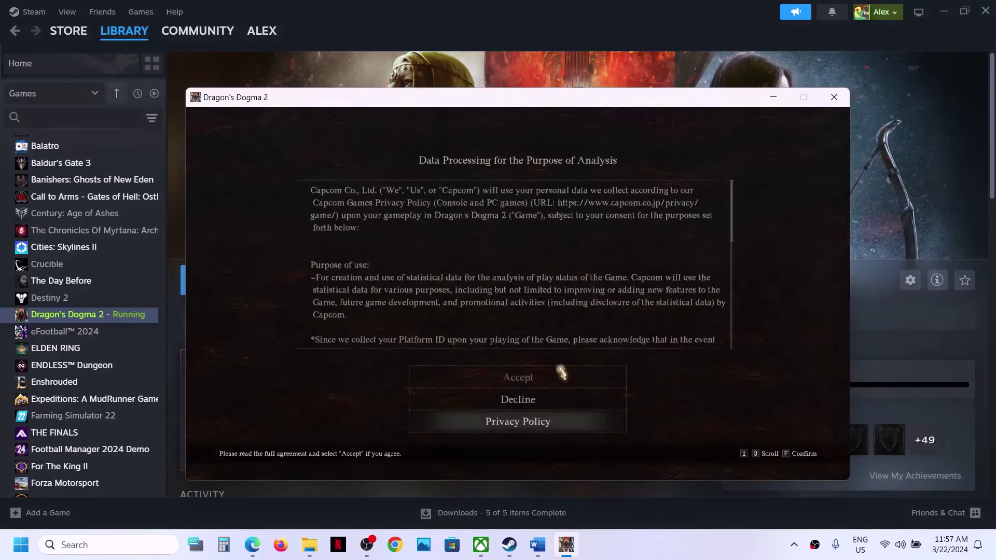
Step: Read through and accept the data processing agreement, and confirm the autosave notice
scroll(611, 298, down, 6)
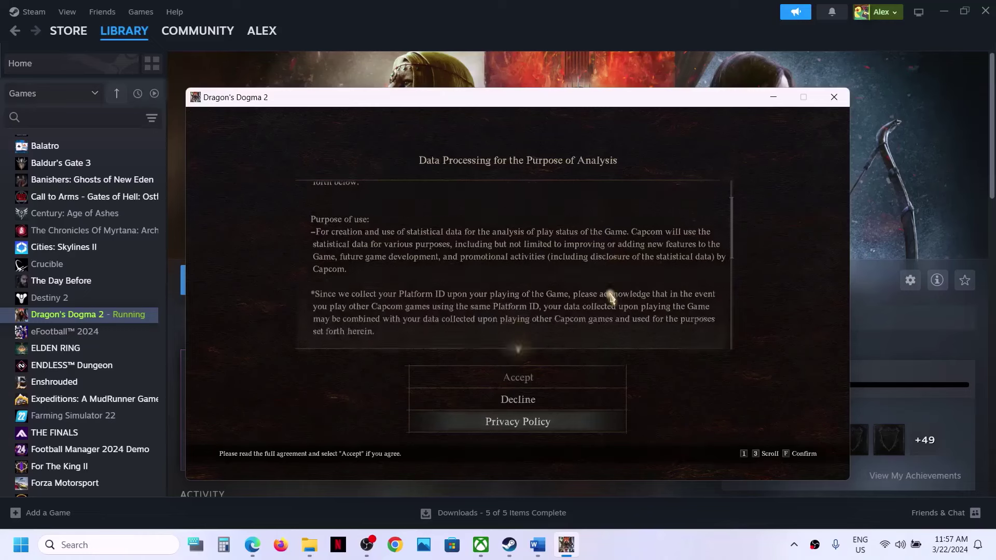
click(539, 382)
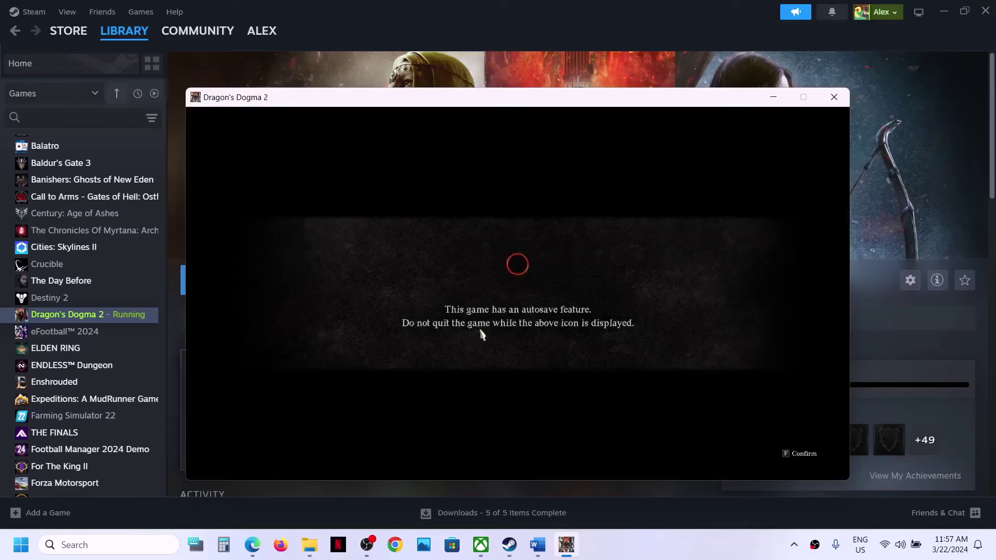
click(569, 324)
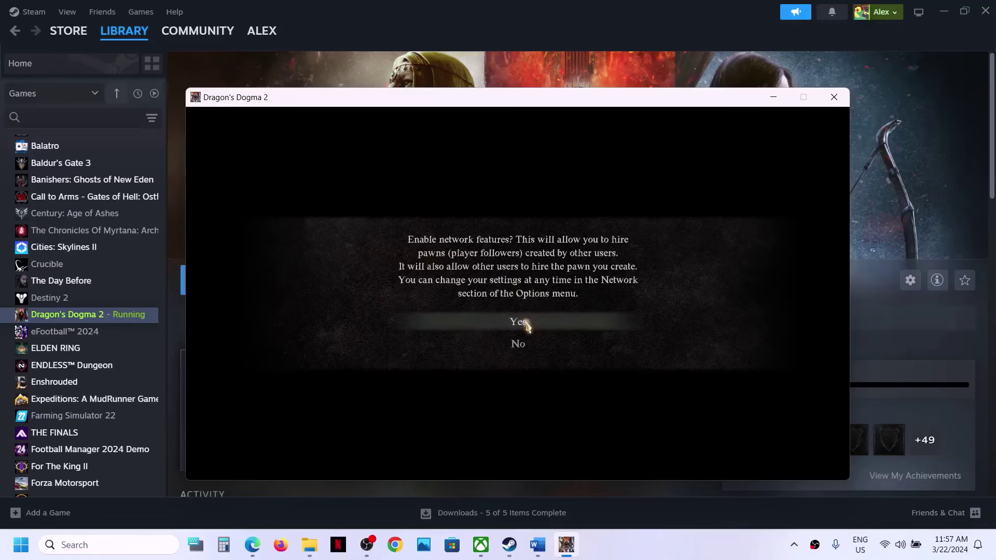
Step: Check the remote folder in File Explorer, and return to Dragon's Dogma 2 to enable the network features
click(309, 545)
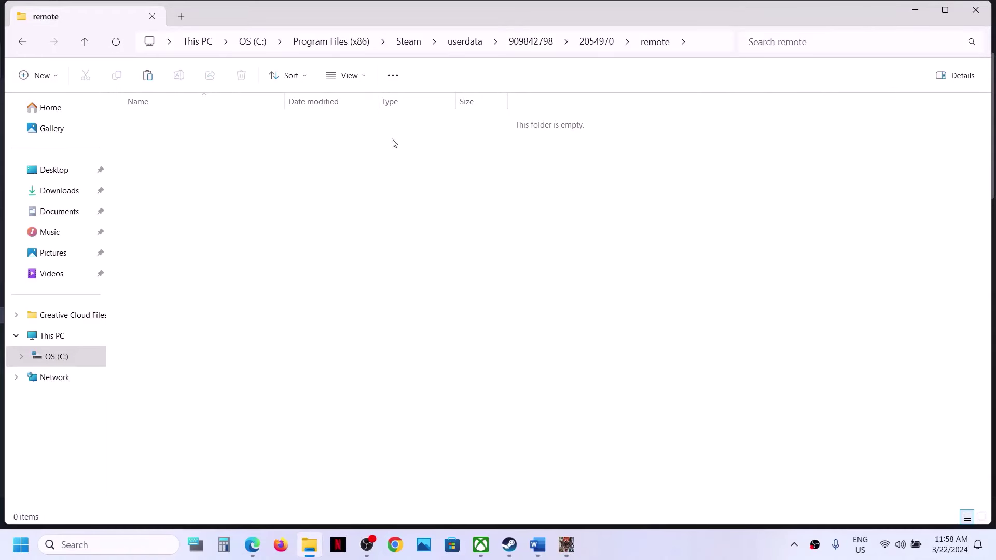
click(566, 545)
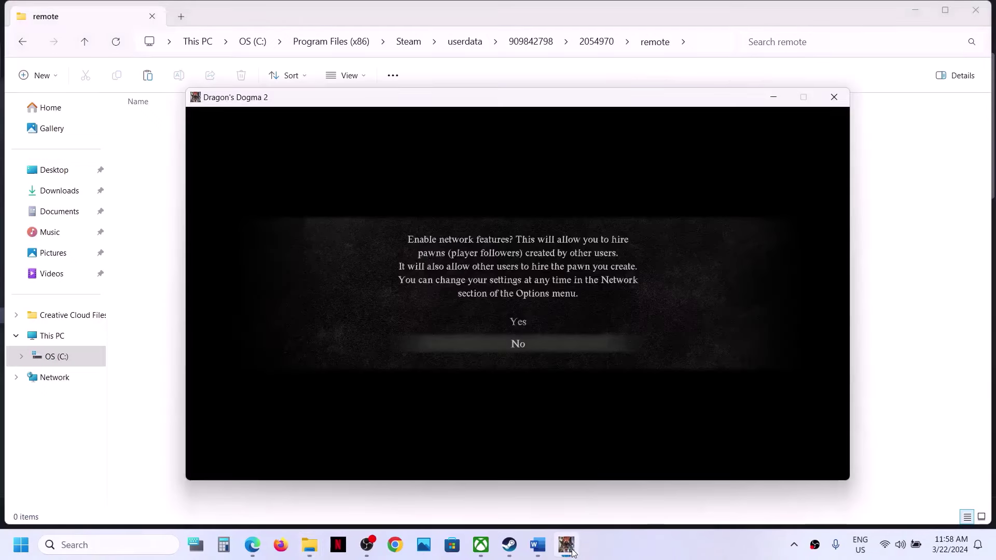
click(521, 322)
Step: Select the regenerated win64_save folder in the remote folder, and return to Dragon's Dogma 2 to start the game
key(alt+Tab)
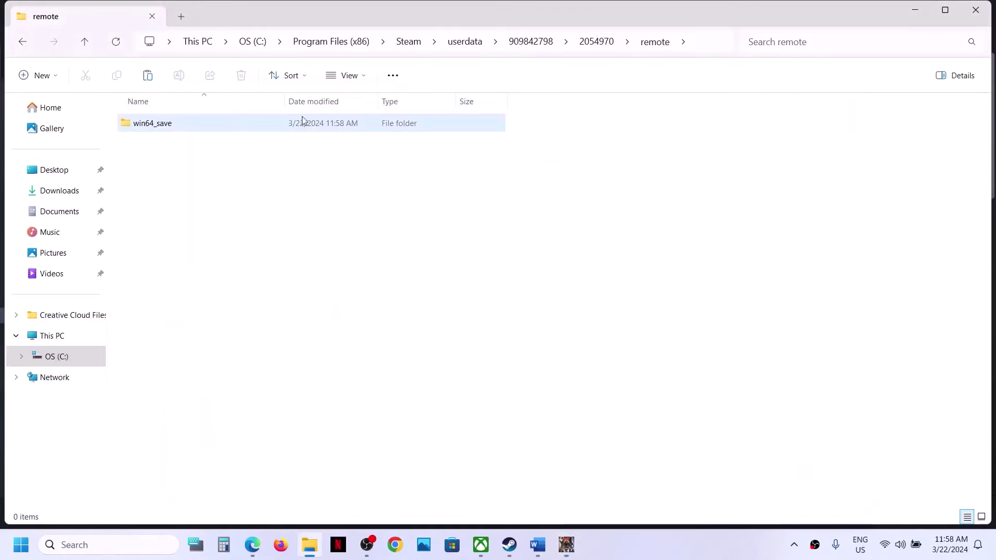
right_click(241, 127)
click(211, 124)
click(211, 124)
right_click(211, 125)
click(328, 135)
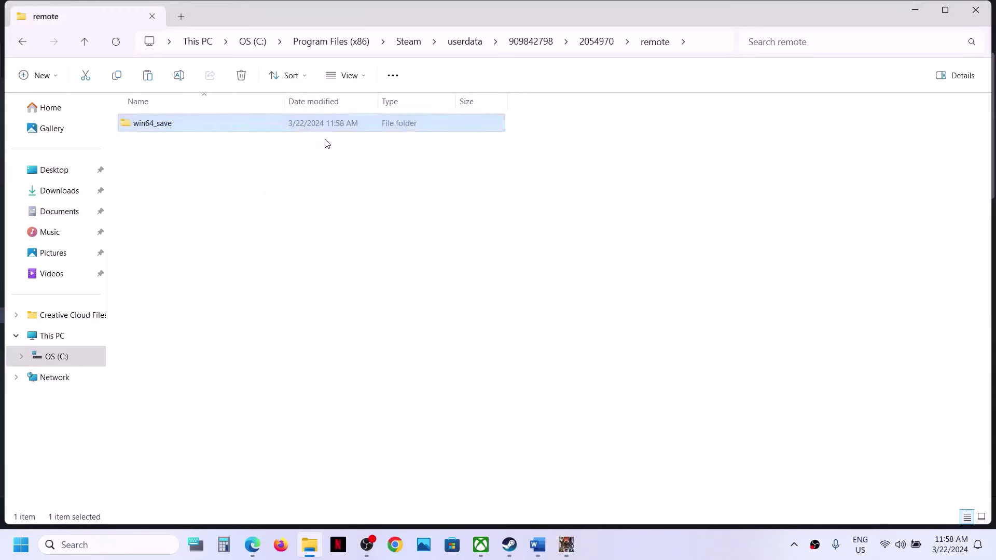
click(566, 546)
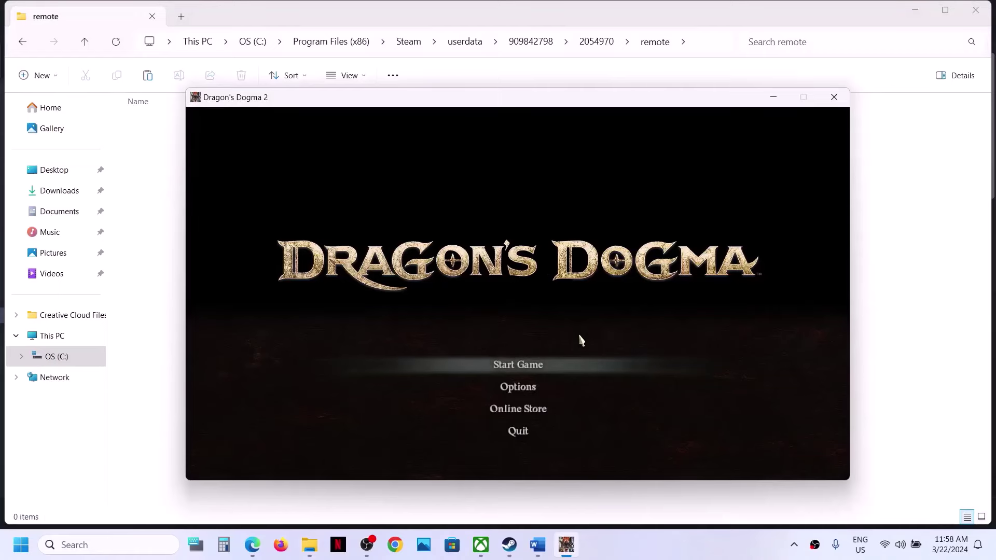
click(538, 369)
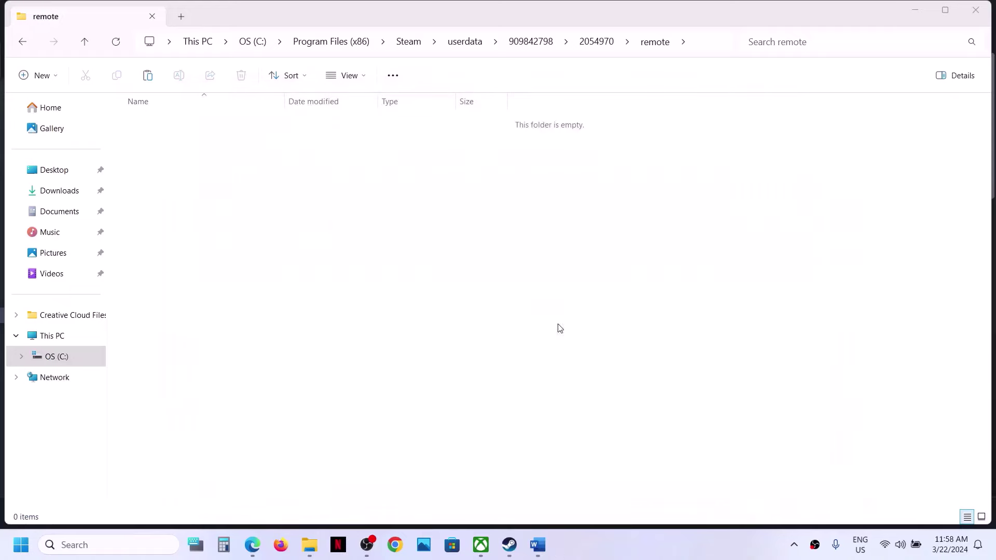
Step: Switch to the Word troubleshooting document and highlight "Delete the save game files" in Step 8
click(537, 545)
click(253, 299)
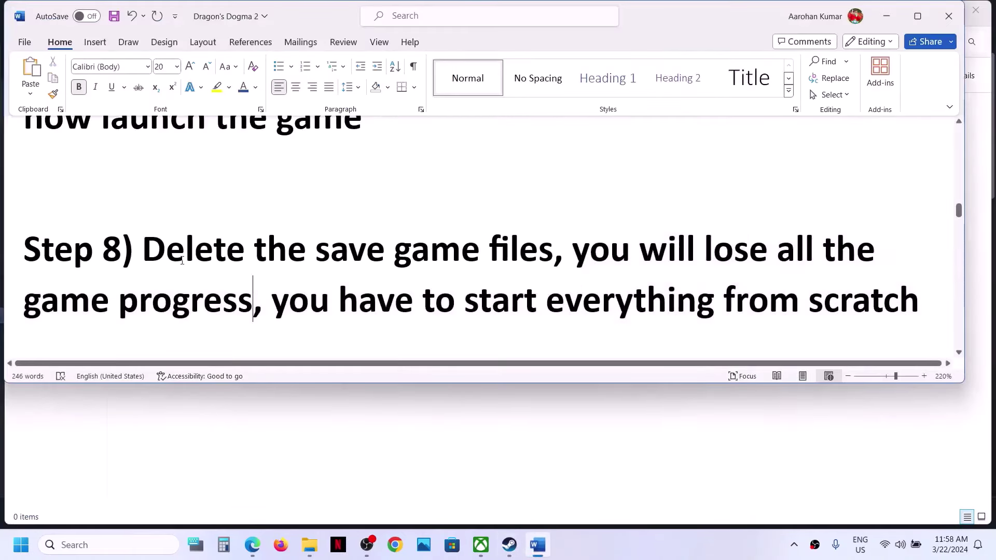
drag(157, 252, 548, 253)
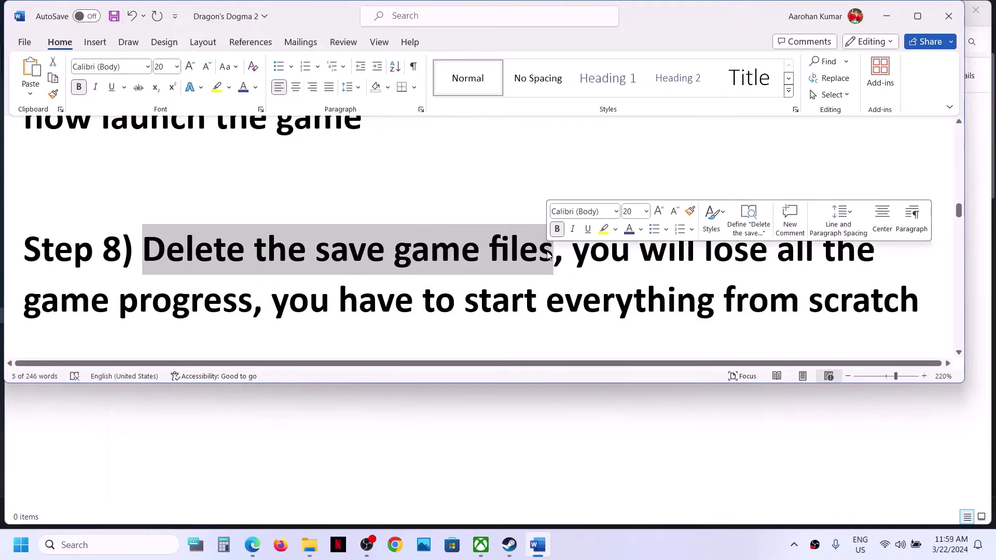
Step: View the win64_save backup on the desktop, the remote folder and the game's Steam library page
key(super+d)
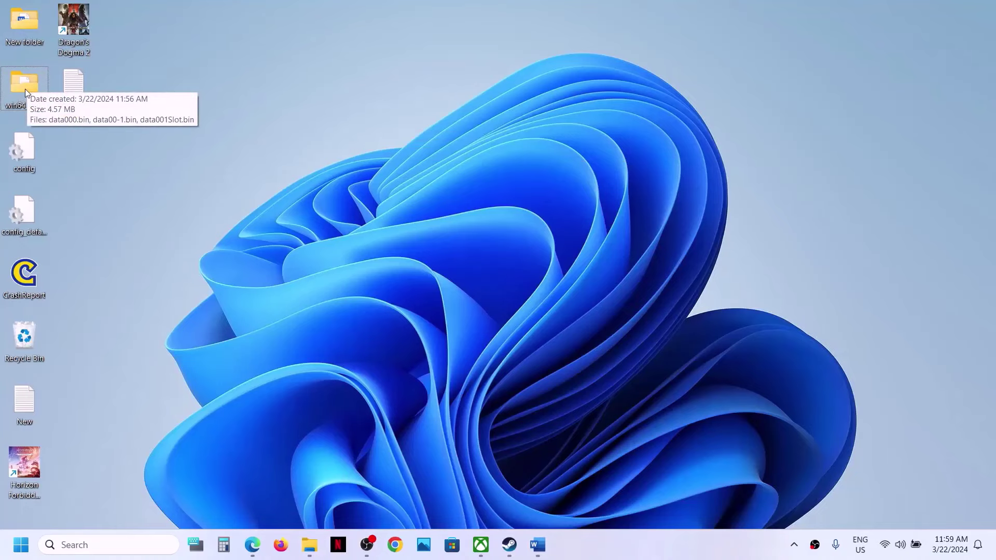
key(alt+Tab)
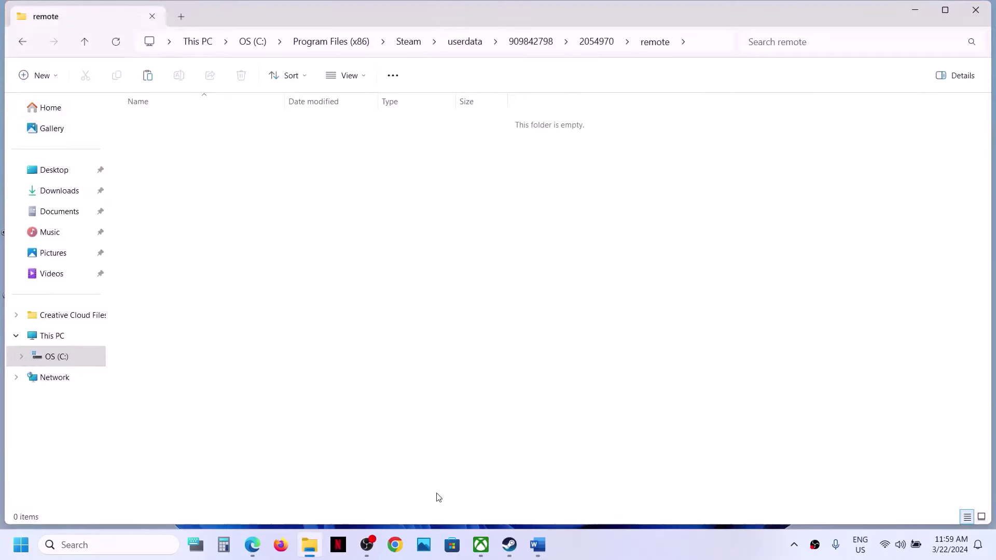
click(508, 545)
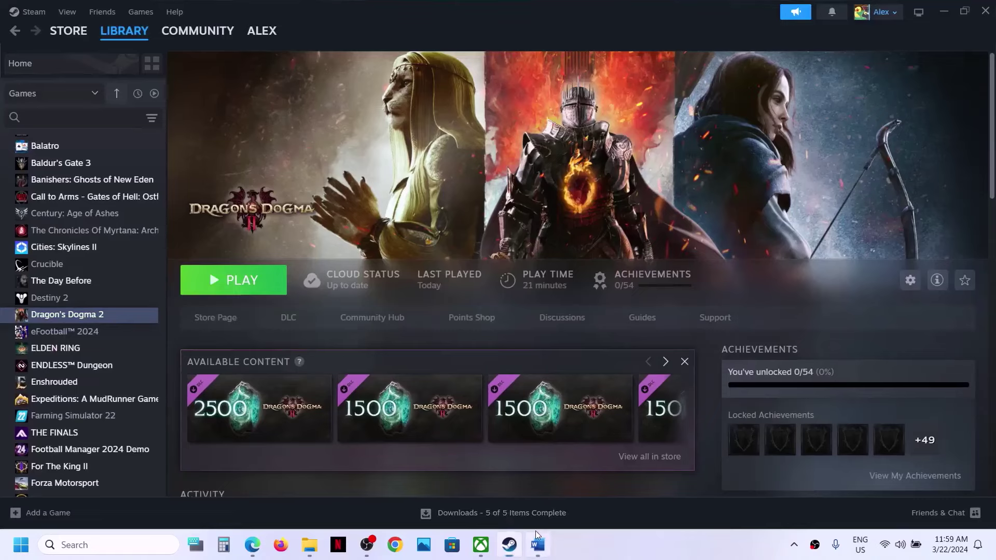
Step: Return to the Word document and read Step 9 on allowing the game exe file through antivirus and firewall
click(538, 544)
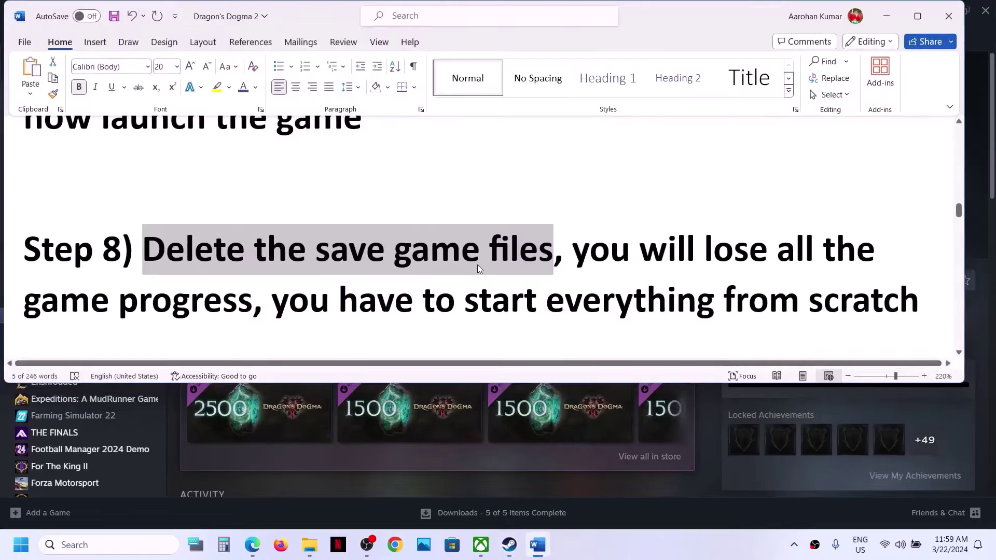
scroll(506, 320, down, 4)
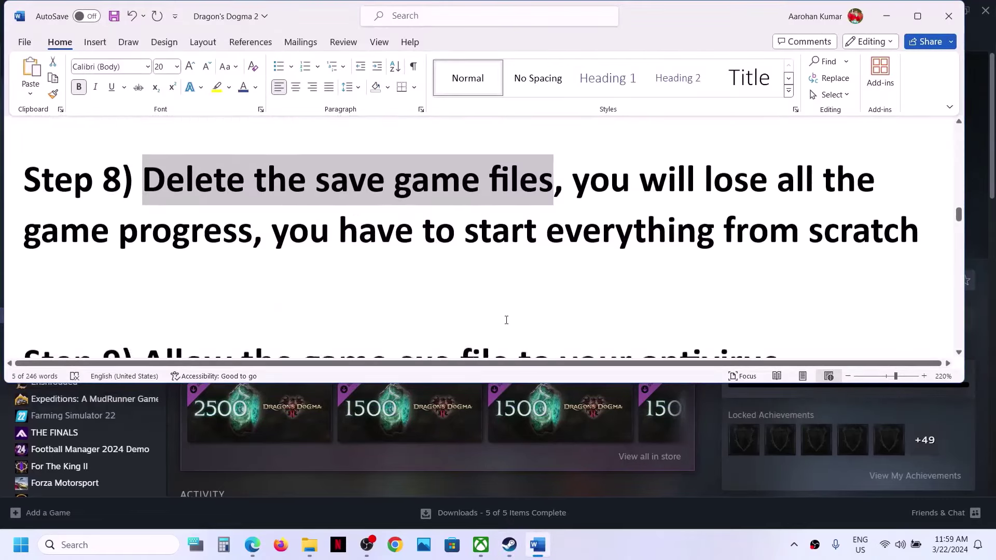
scroll(506, 320, down, 1)
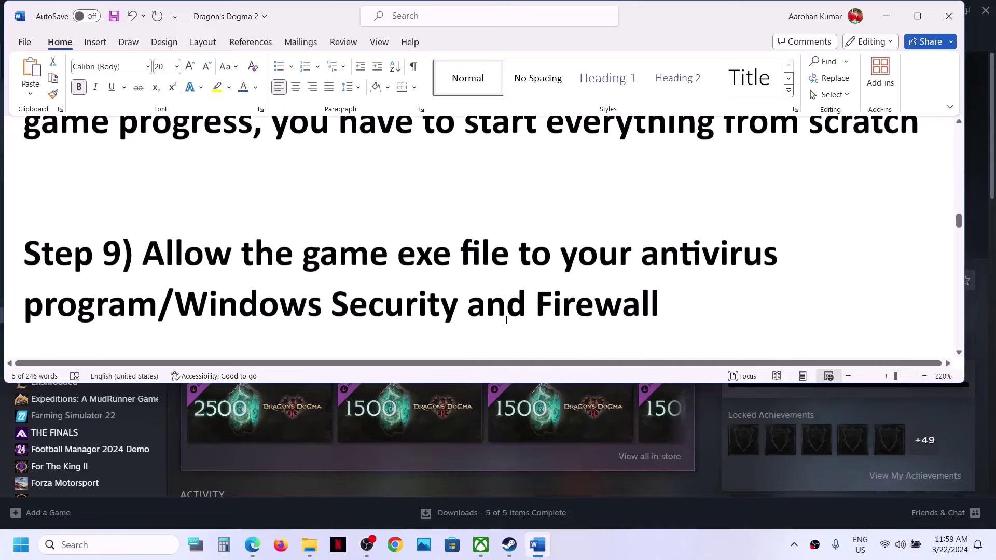
drag(150, 248, 150, 282)
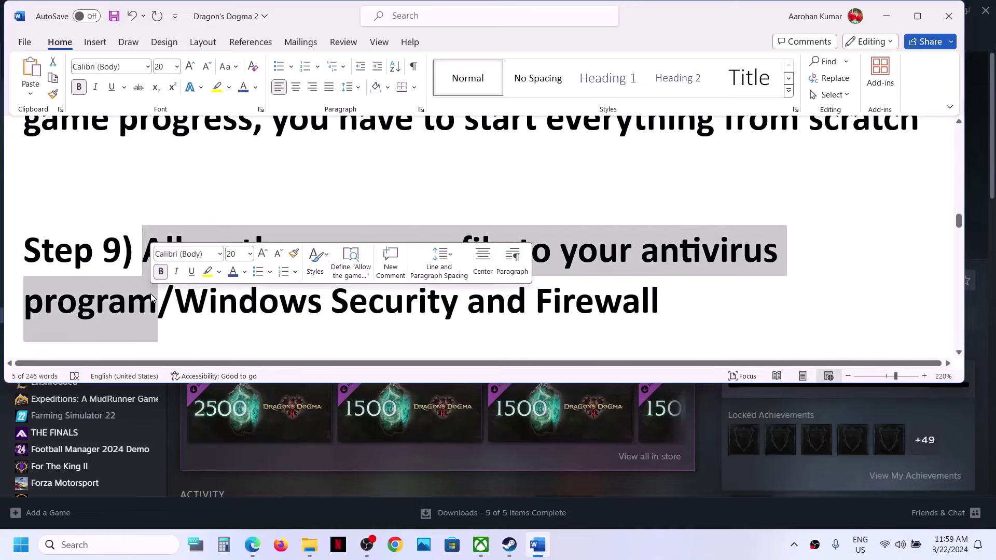
click(132, 267)
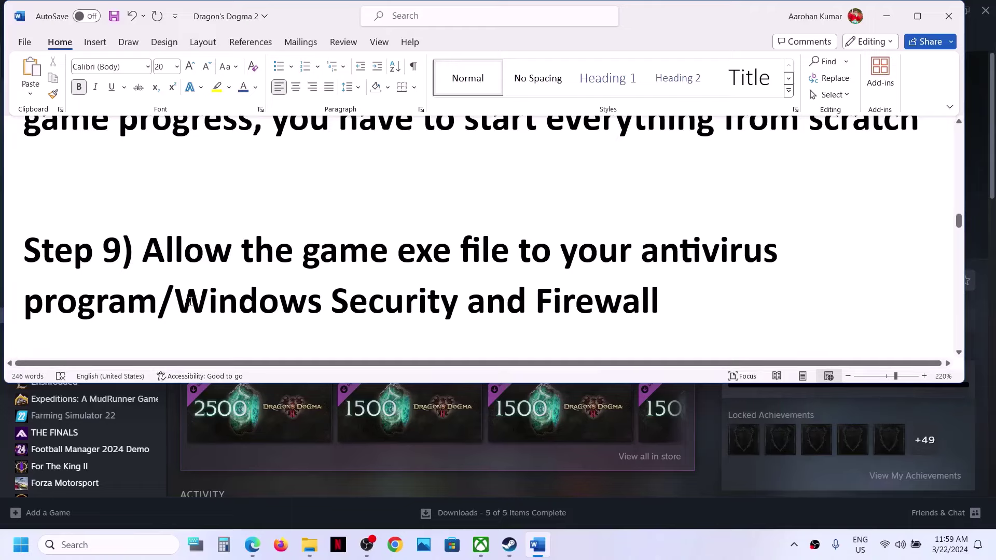
Step: Open the Windows privacy and security settings and launch Virus & threat protection in Windows Security
click(710, 489)
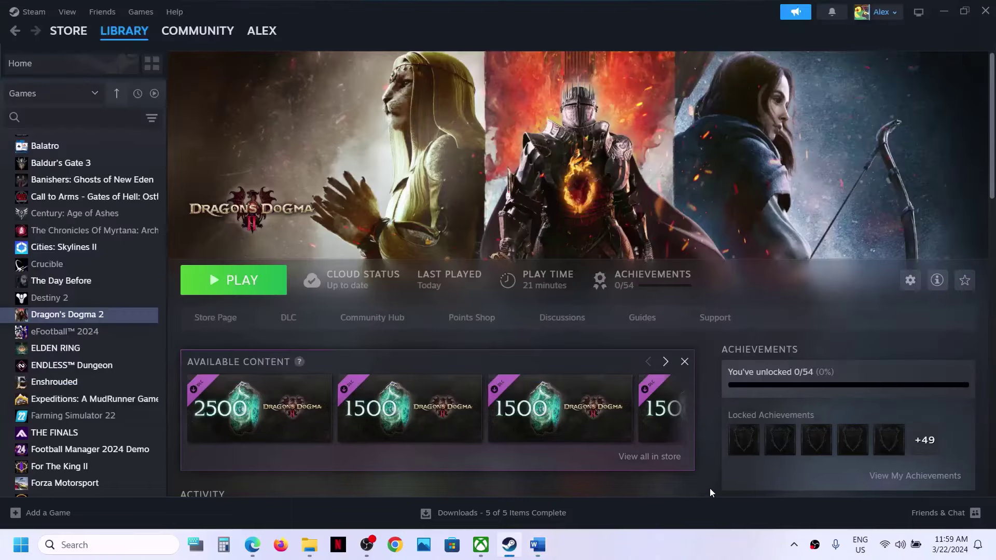
key(super+i)
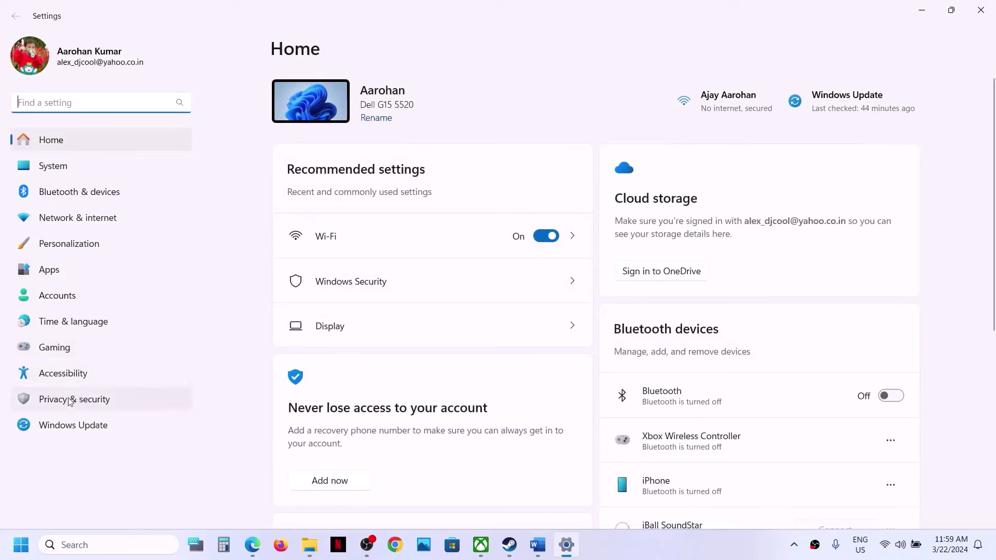
click(67, 401)
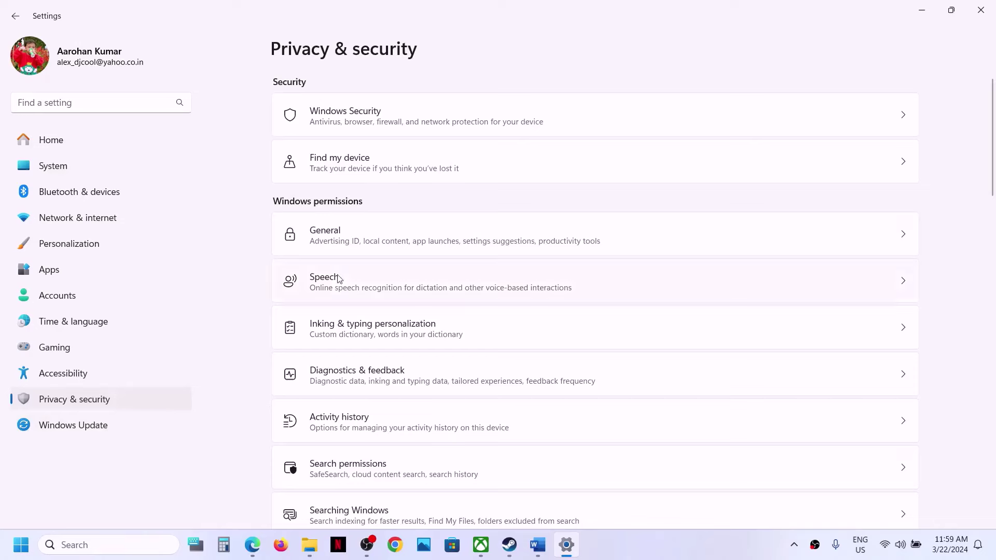
click(377, 120)
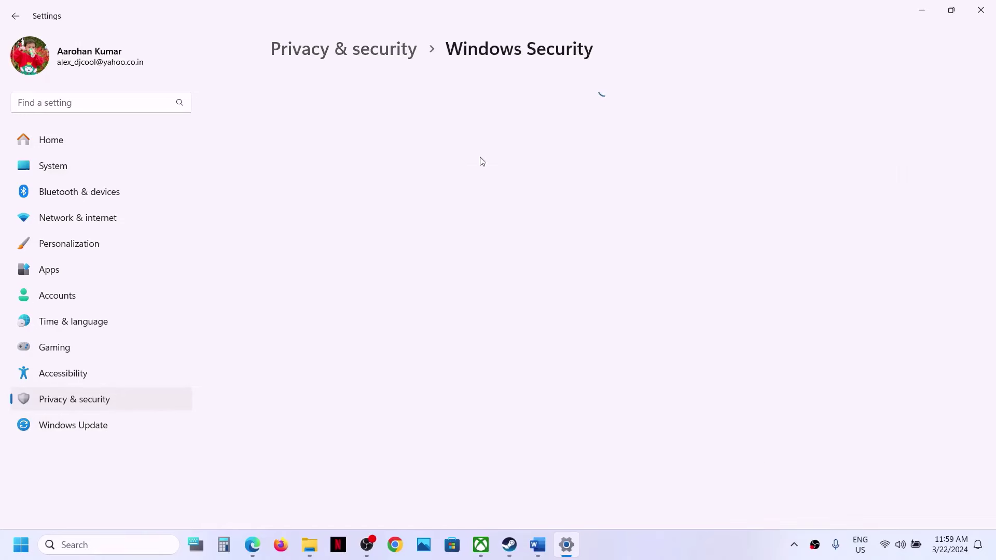
click(366, 198)
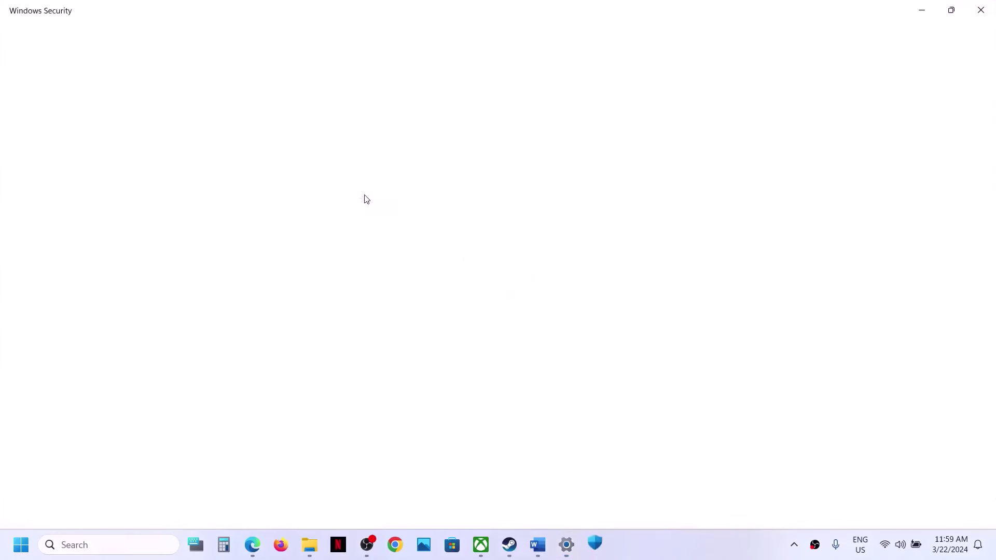
Step: Open the list of apps allowed through Controlled folder access in the ransomware protection settings
scroll(366, 198, down, 2)
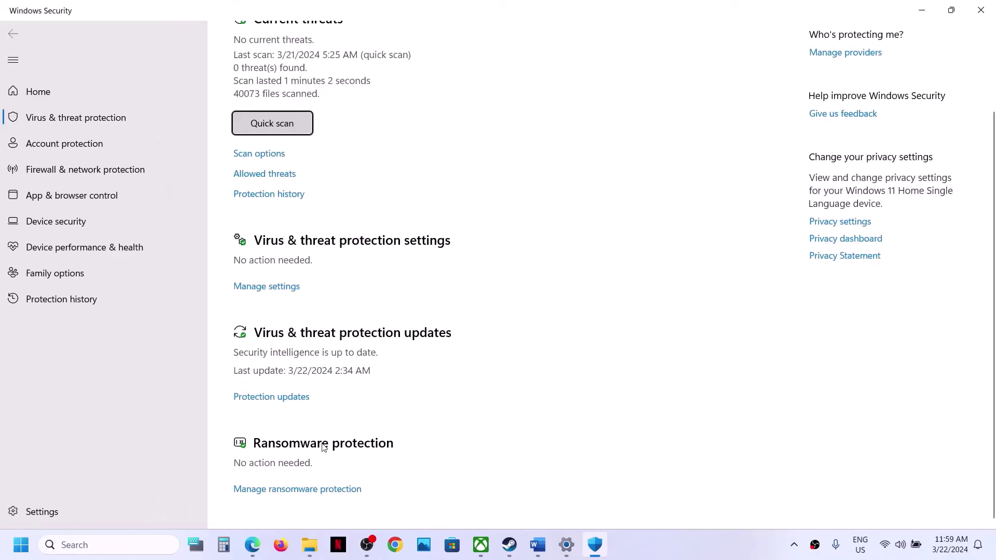
click(301, 490)
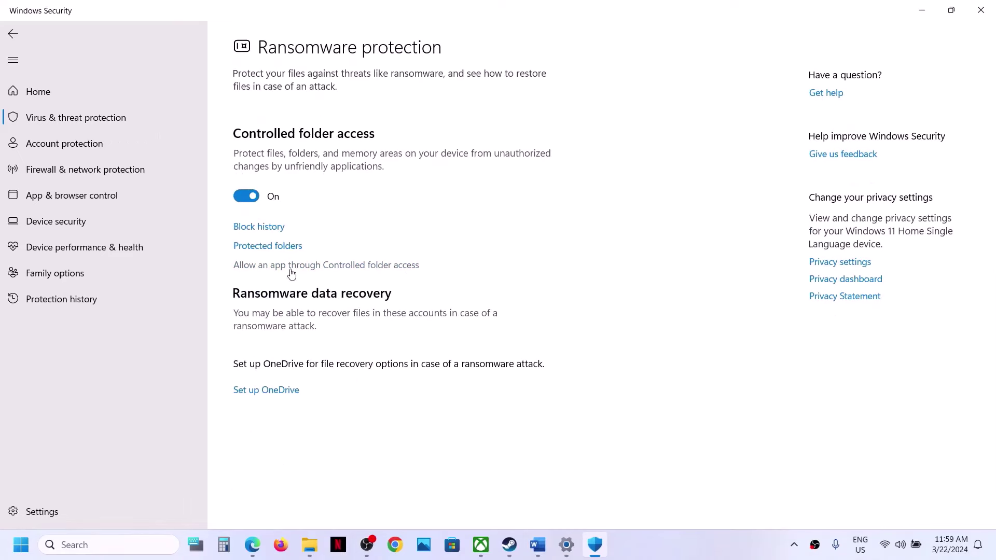
click(290, 264)
click(416, 374)
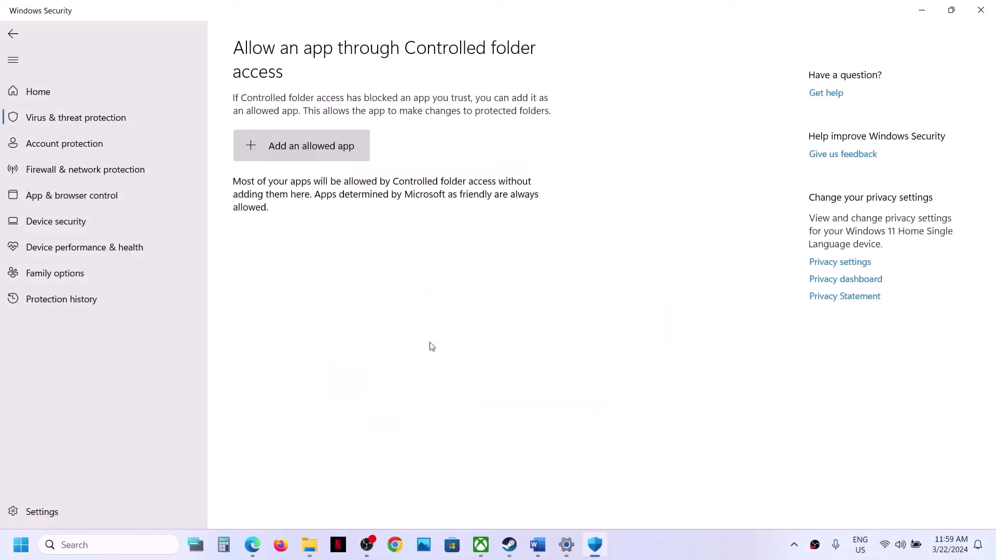
scroll(432, 346, down, 2)
Step: Start adding an allowed app by browsing all apps and navigate to C:\Program Files (x86)\Steam
click(315, 55)
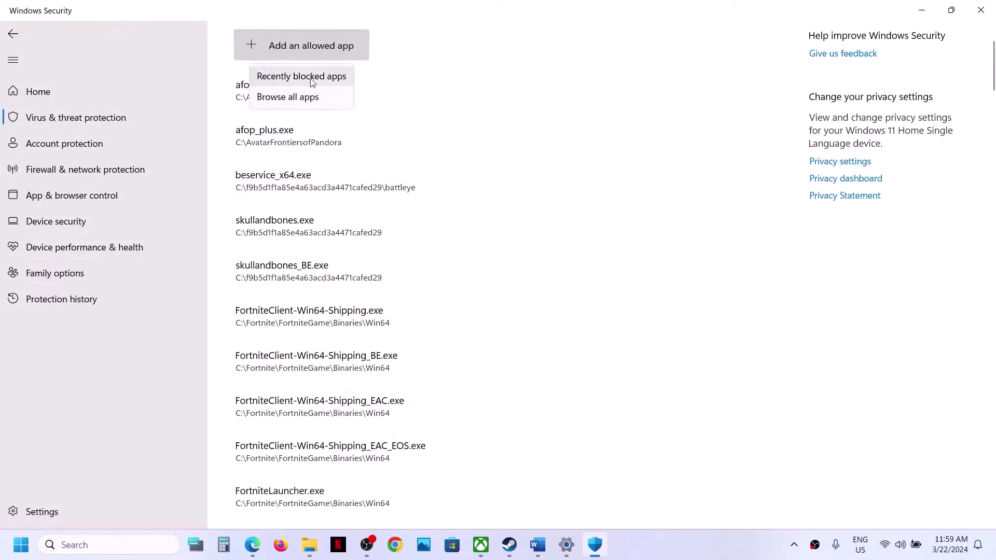
click(298, 97)
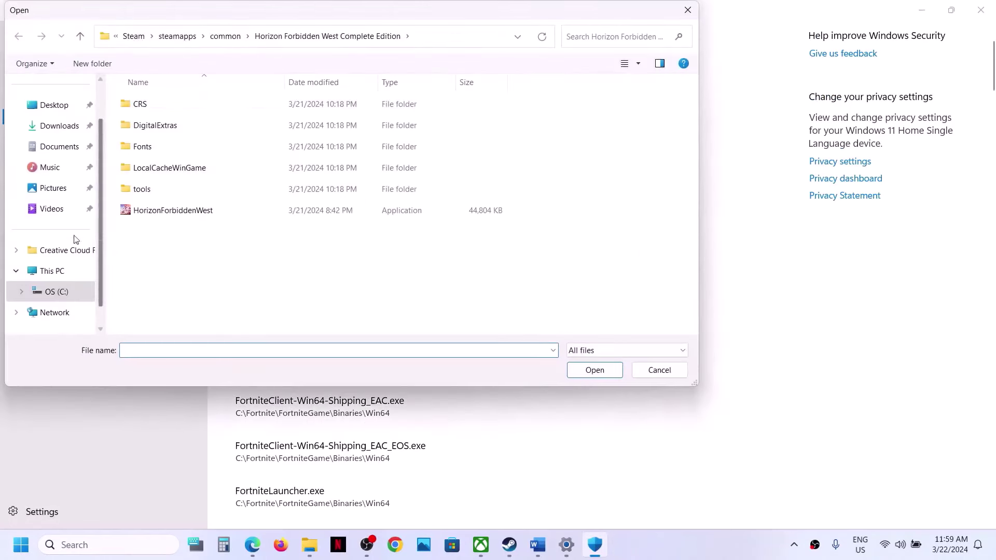
click(60, 271)
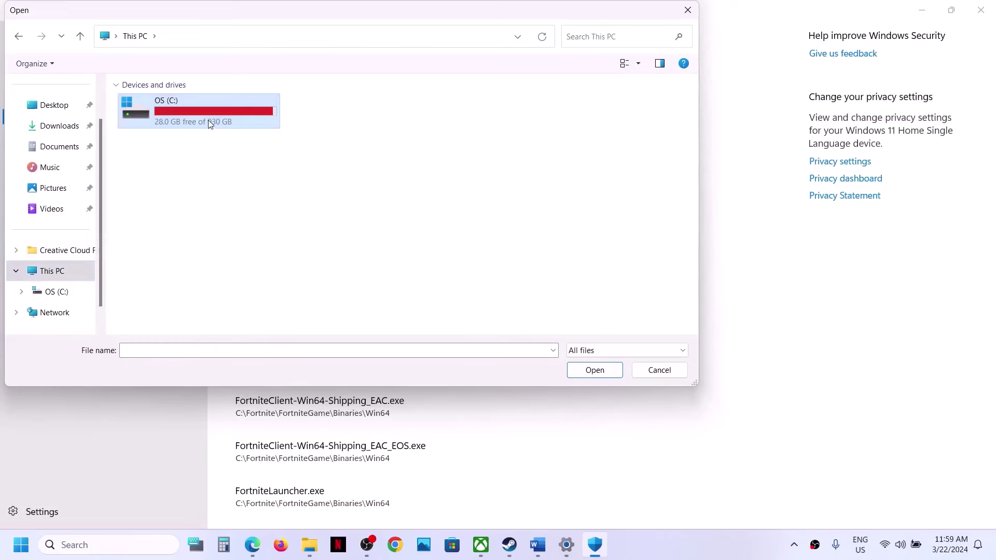
double_click(208, 124)
scroll(218, 256, down, 5)
double_click(200, 153)
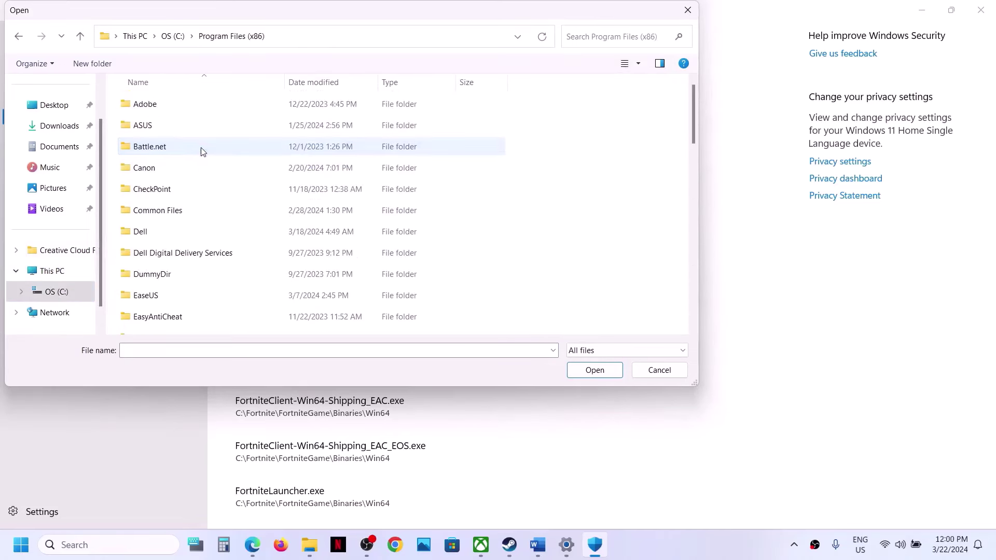
key(s)
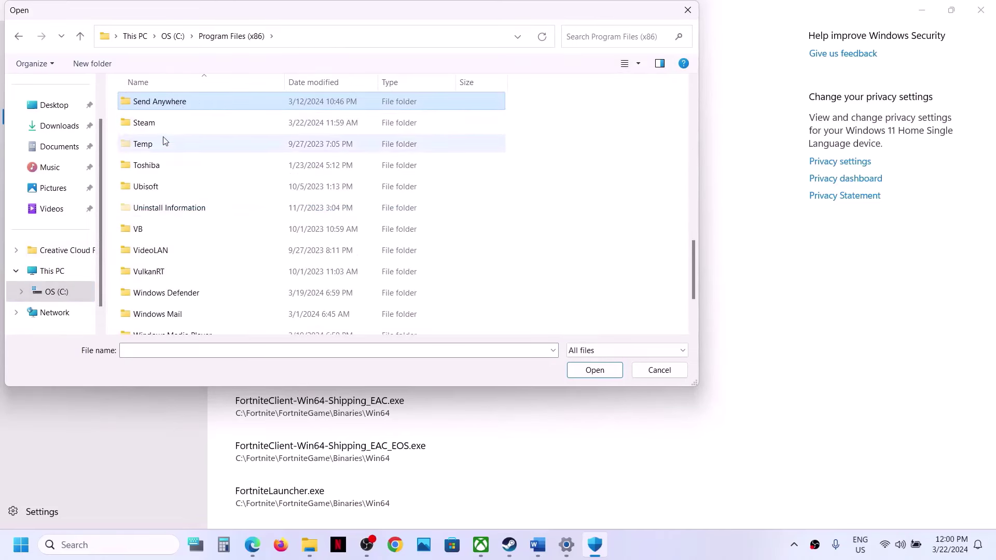
double_click(164, 125)
Step: Add the DD2 application from steamapps\common\Dragons Dogma 2 to the allowed apps
click(170, 168)
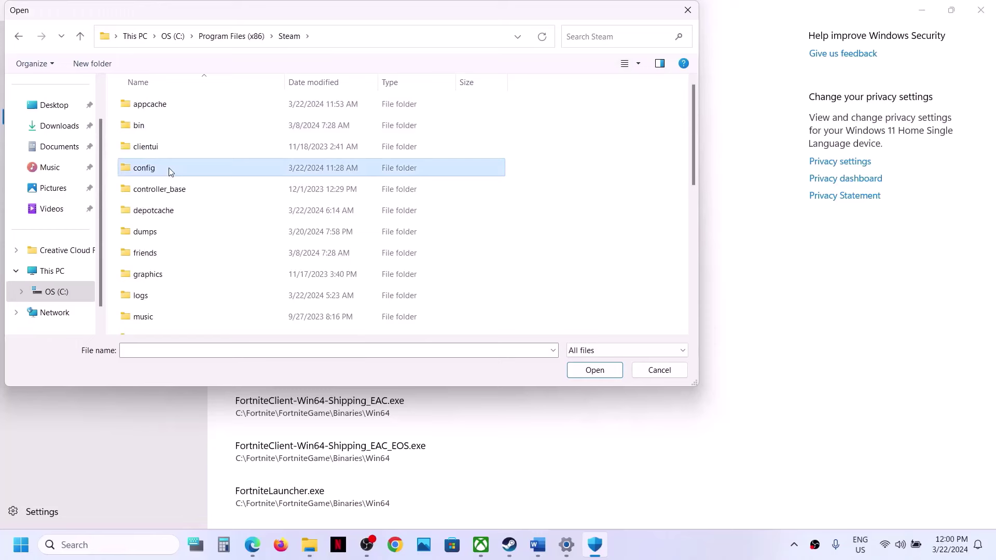
key(s)
double_click(156, 128)
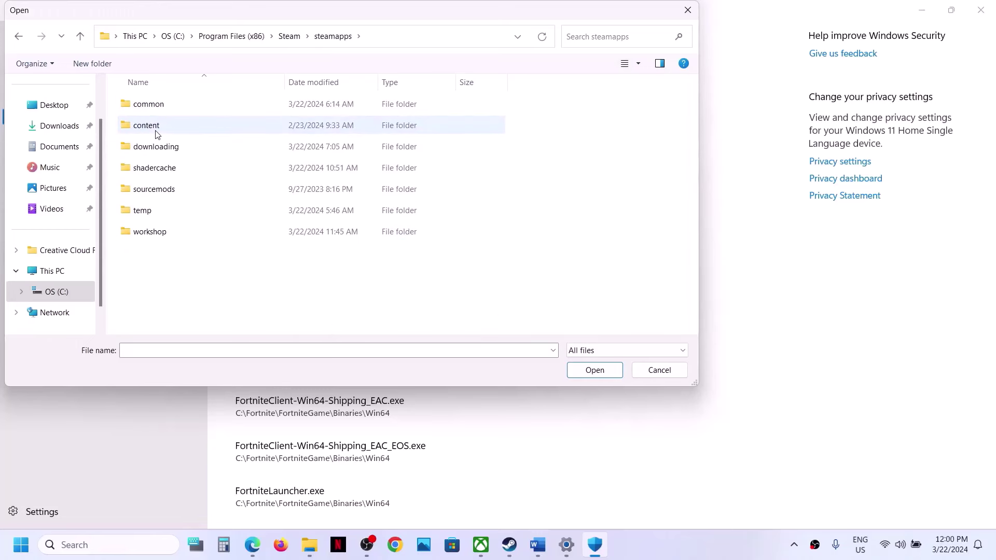
double_click(162, 103)
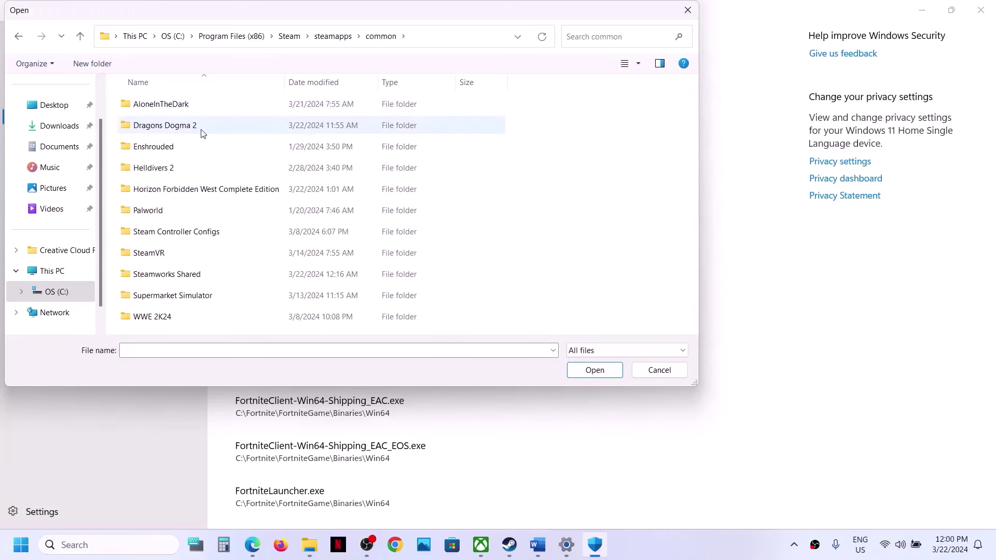
double_click(165, 126)
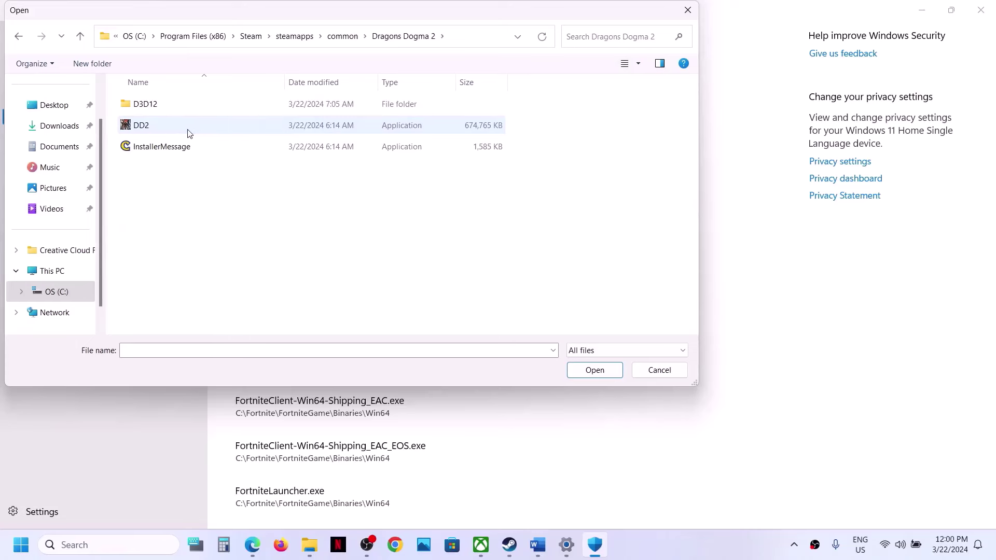
click(157, 131)
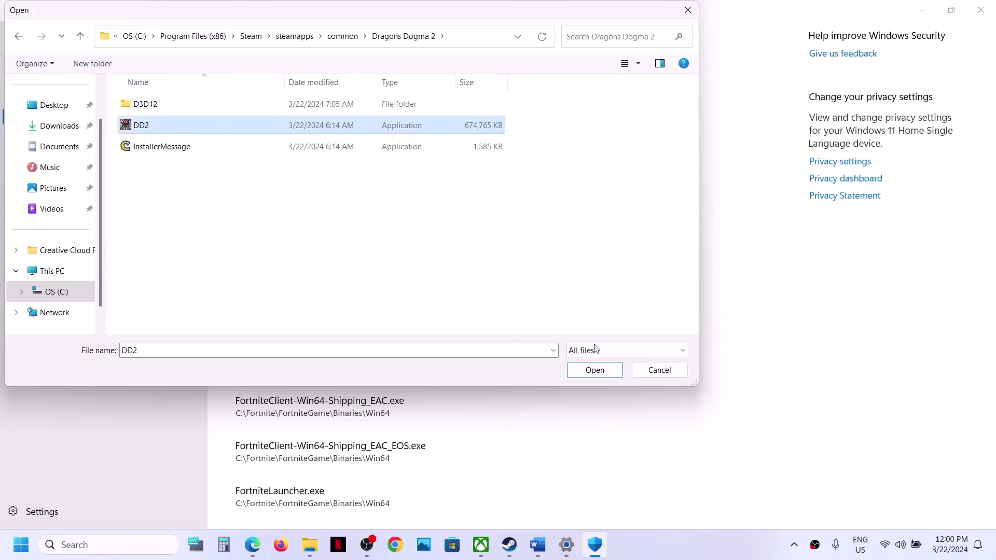
click(603, 373)
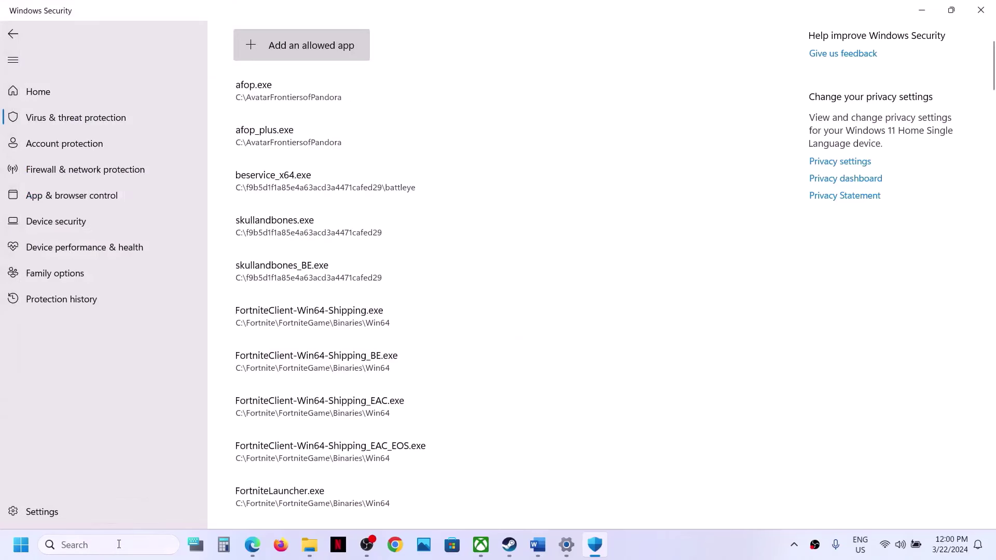
Step: Open the Control Panel and bring up the System and Security list of apps allowed through Windows Defender Firewall
click(99, 545)
text(rol)
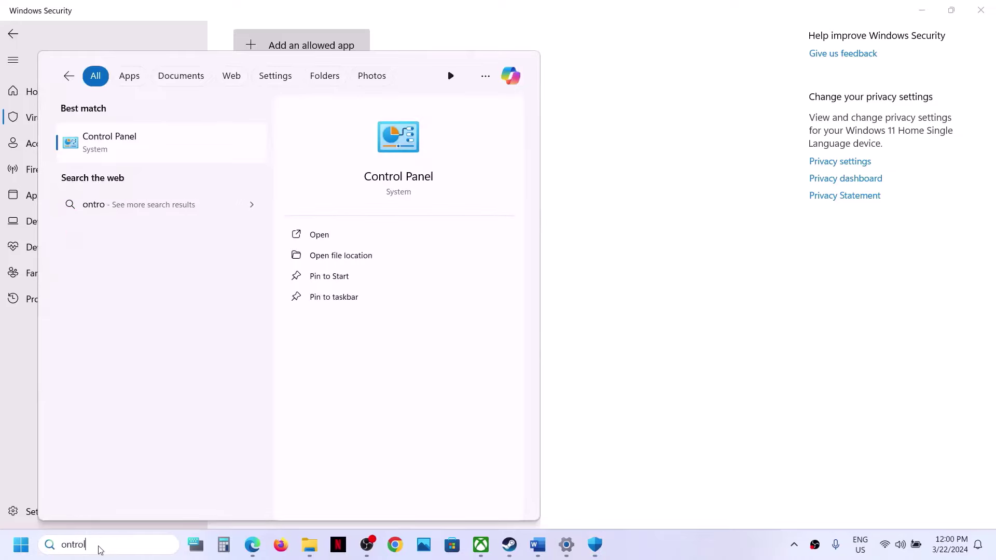
click(131, 146)
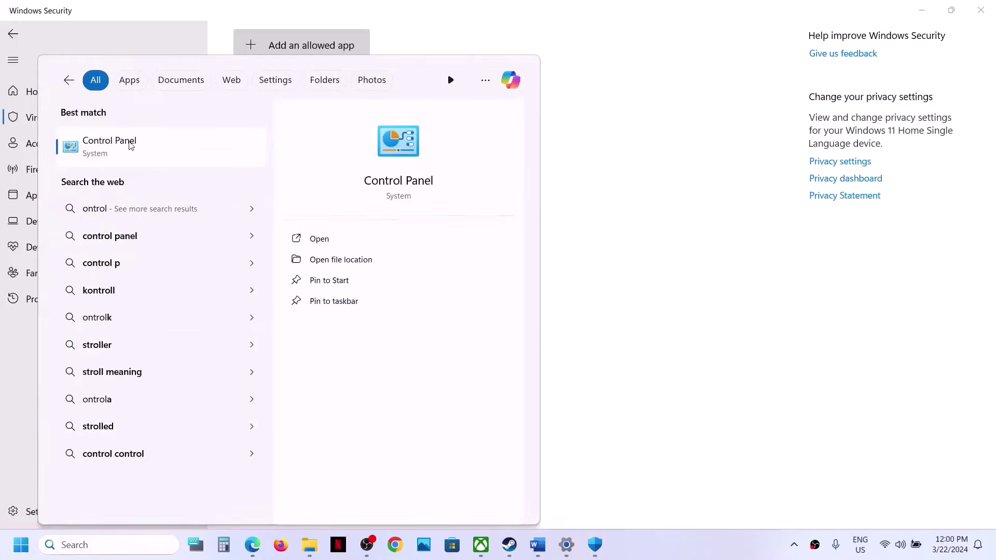
click(338, 108)
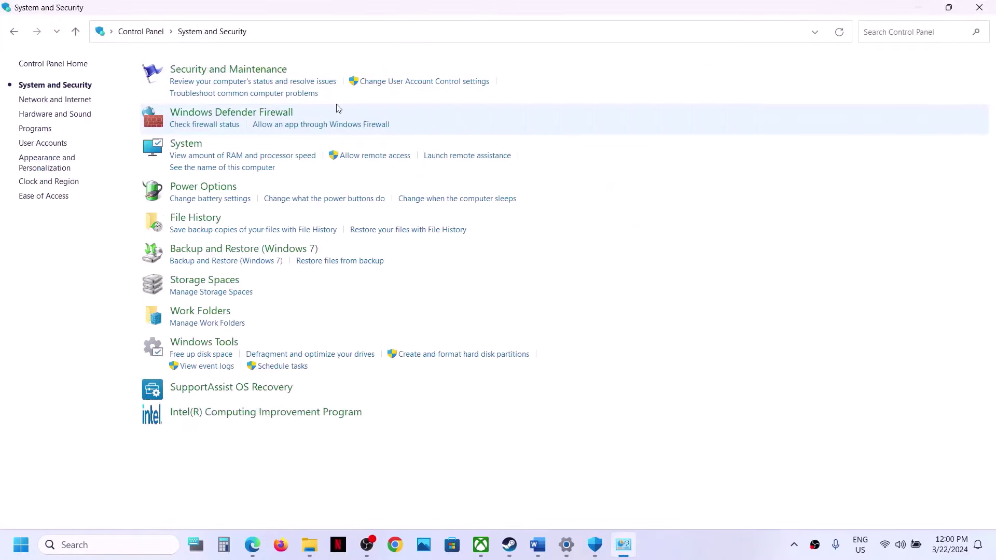
click(243, 115)
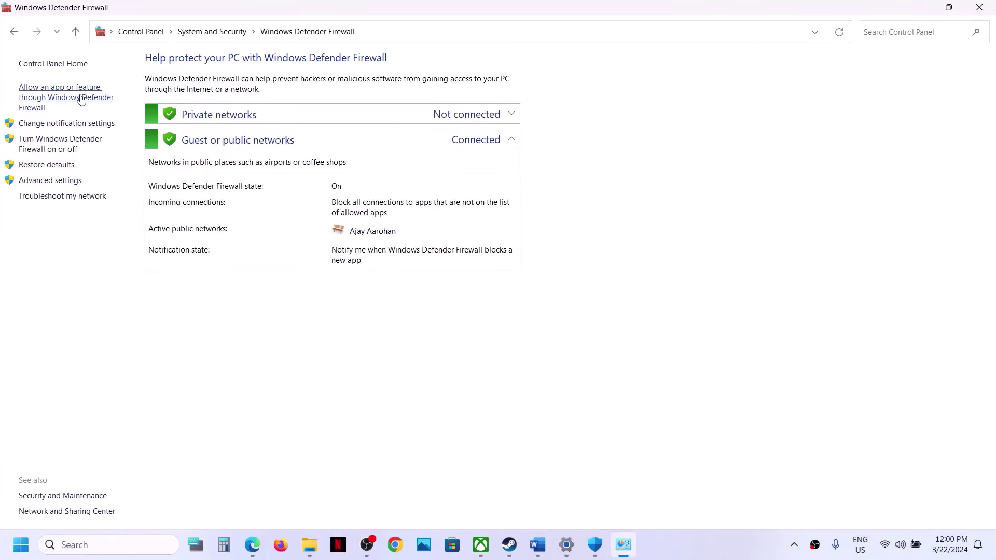
click(81, 99)
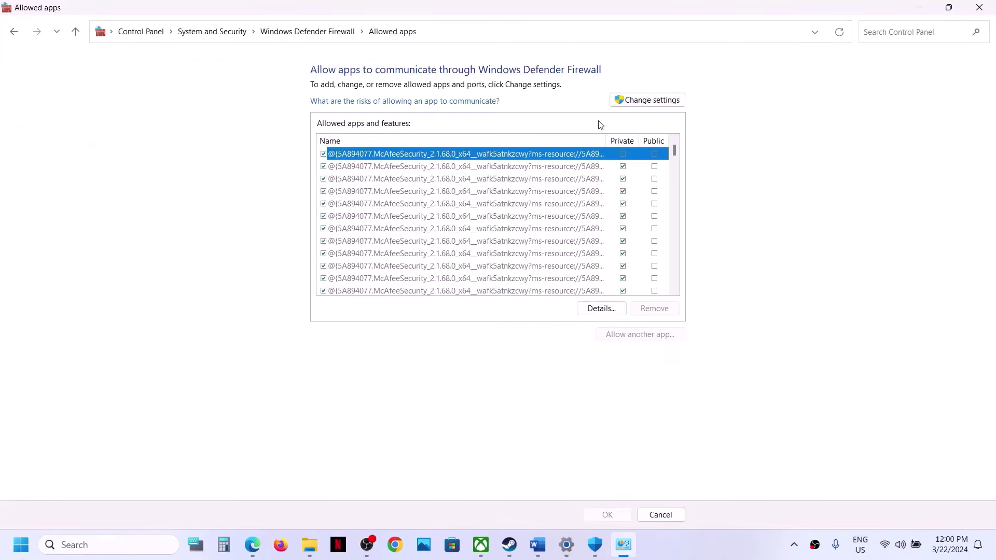
Step: Try to allow another app through the firewall by adding DD2 from steamapps\common\Dragons Dogma 2
click(648, 100)
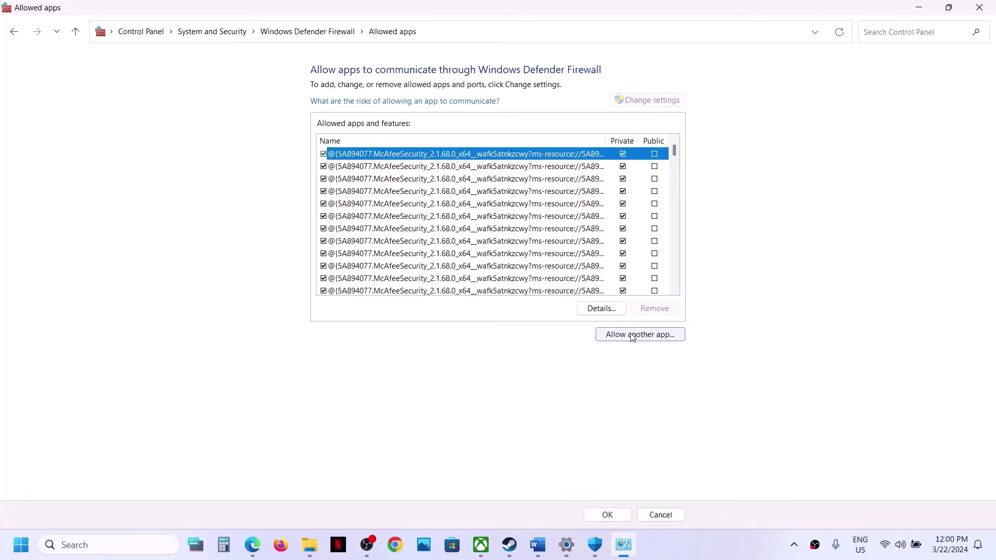
click(631, 338)
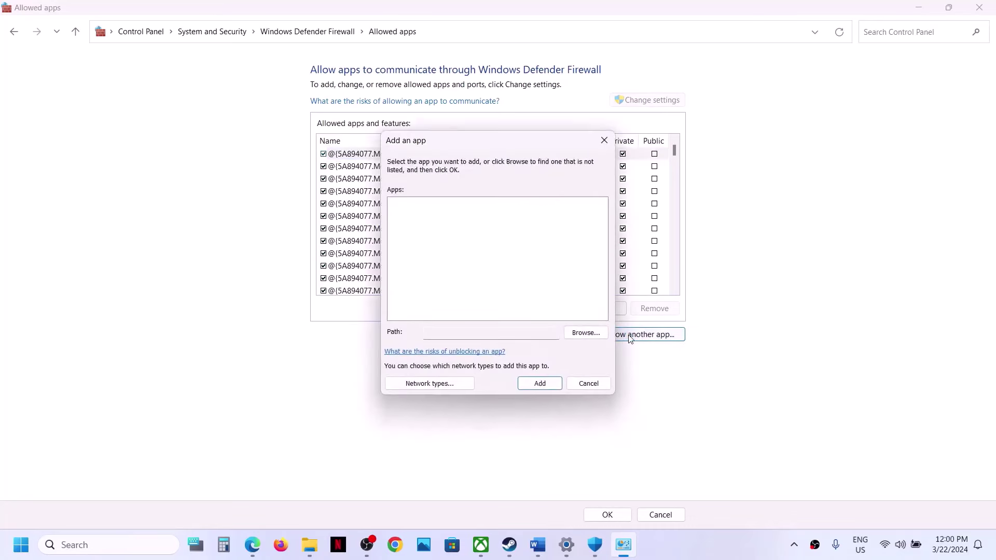
click(577, 332)
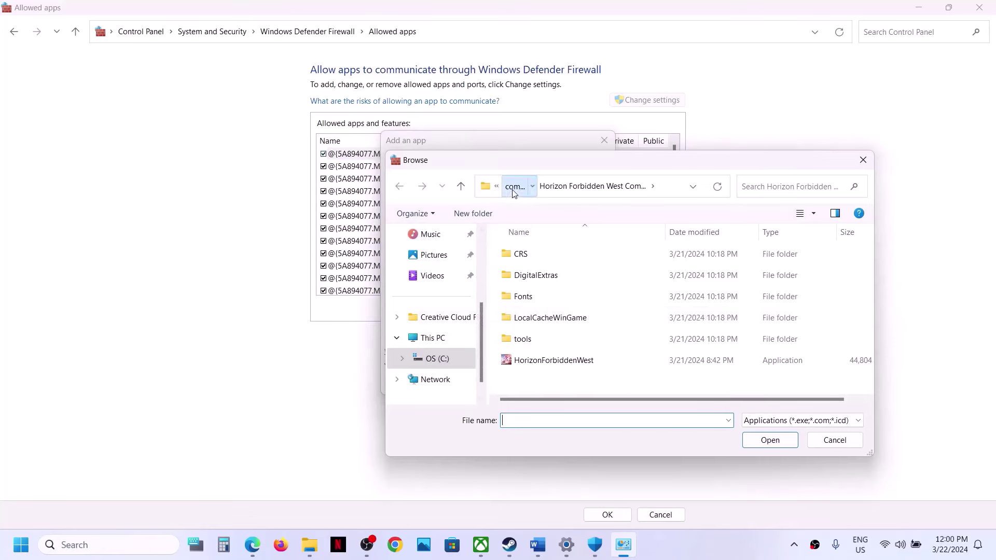
click(518, 188)
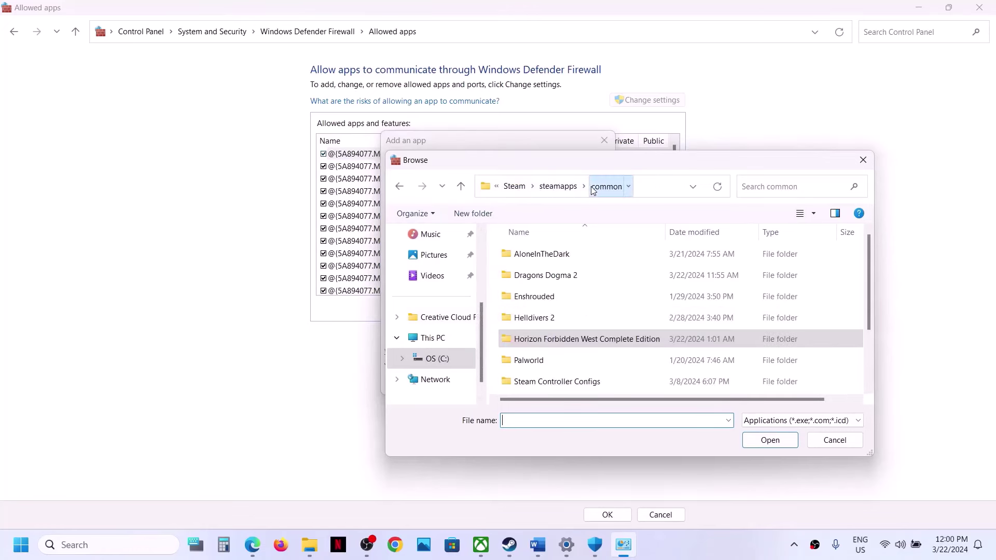
click(559, 277)
double_click(560, 278)
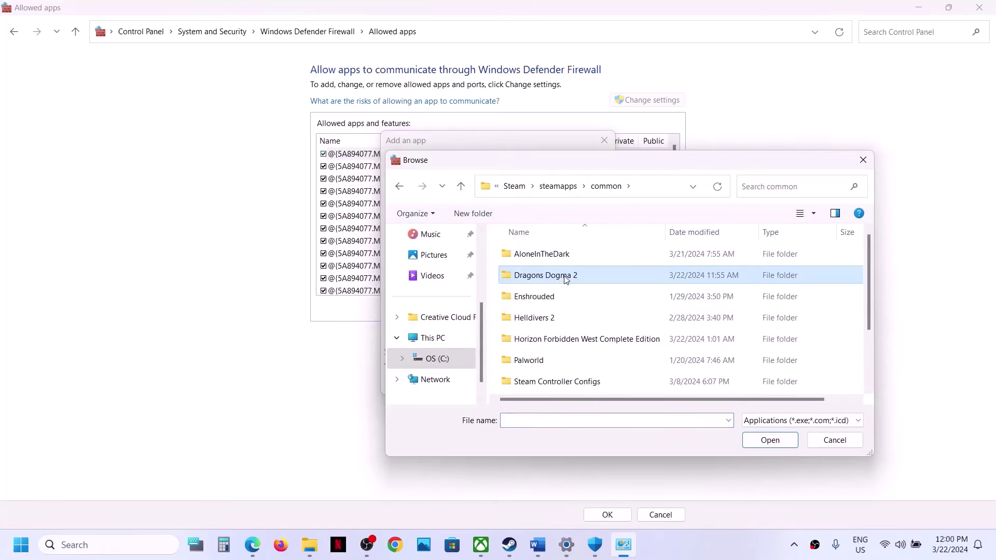
click(527, 278)
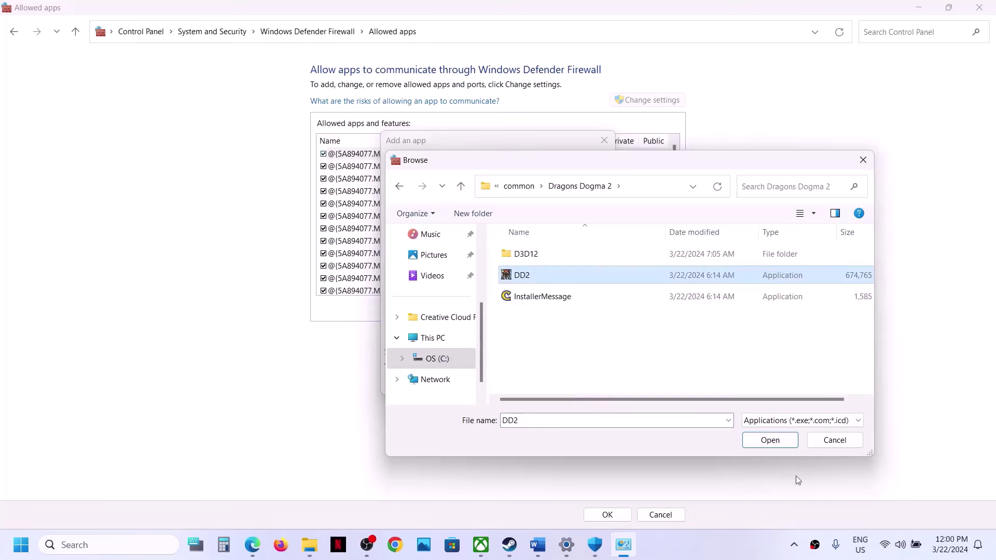
click(775, 446)
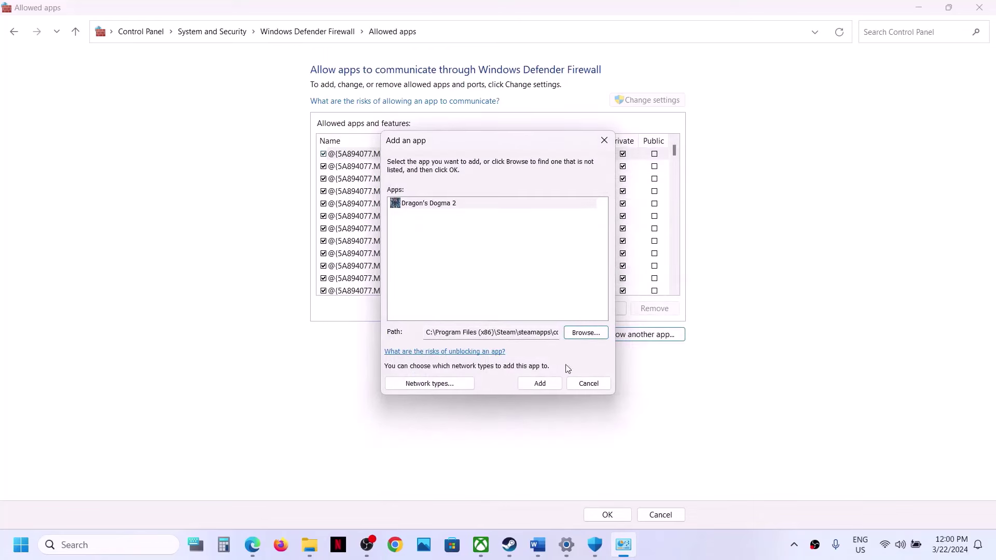
click(539, 384)
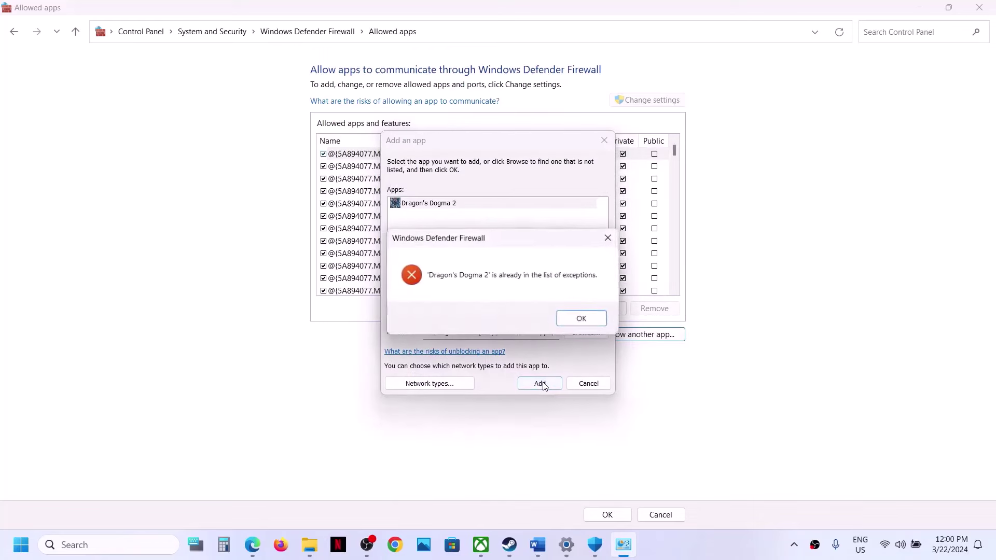
click(576, 319)
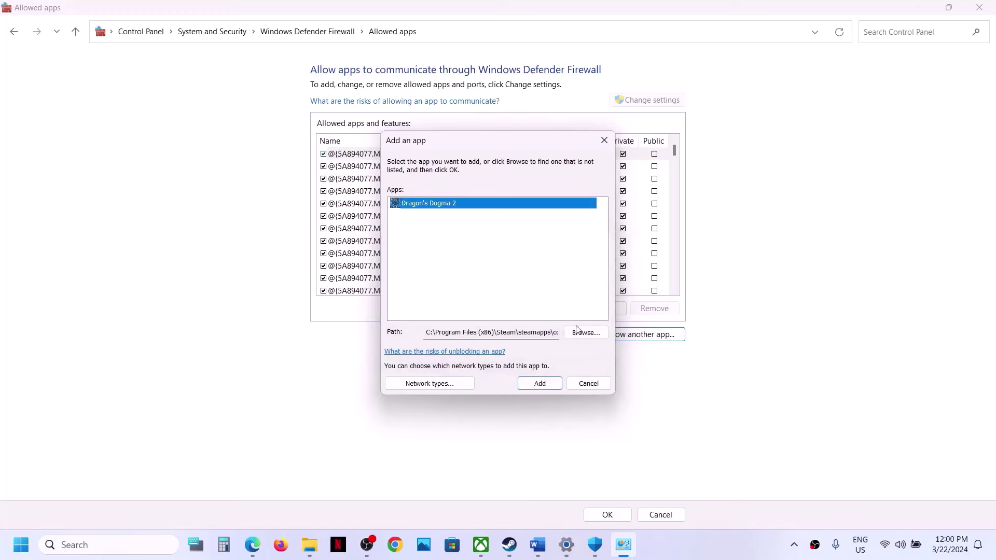
click(588, 383)
Step: Locate and select Dragon's Dogma 2 in the firewall's allowed apps list and accept the settings
click(487, 216)
key(d)
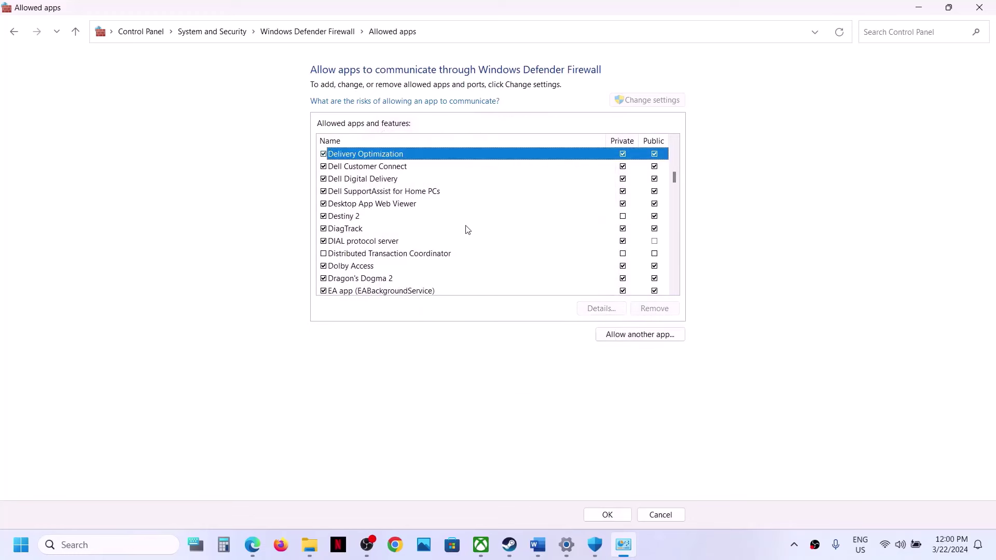
click(378, 279)
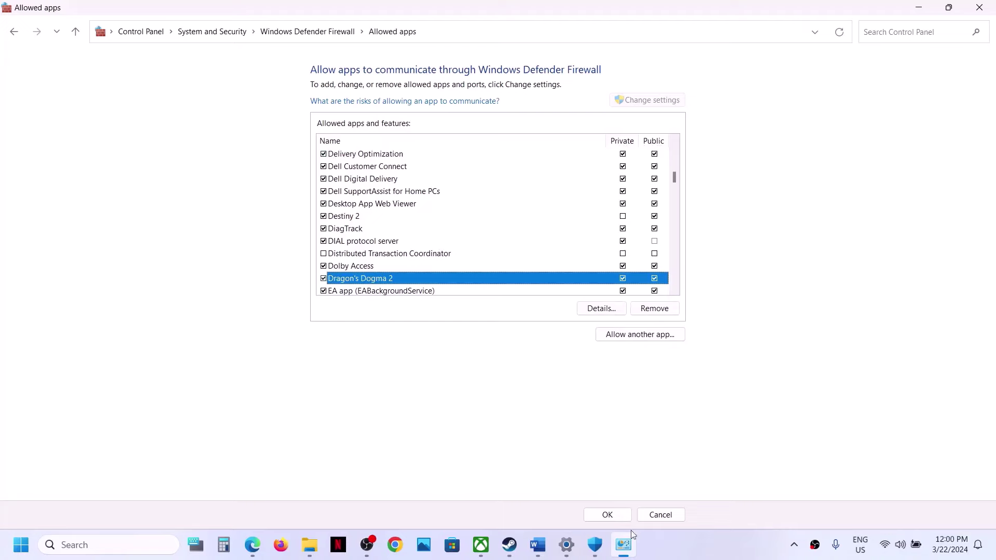
click(607, 514)
Step: Close the Control Panel, Windows Security and Settings windows
click(988, 14)
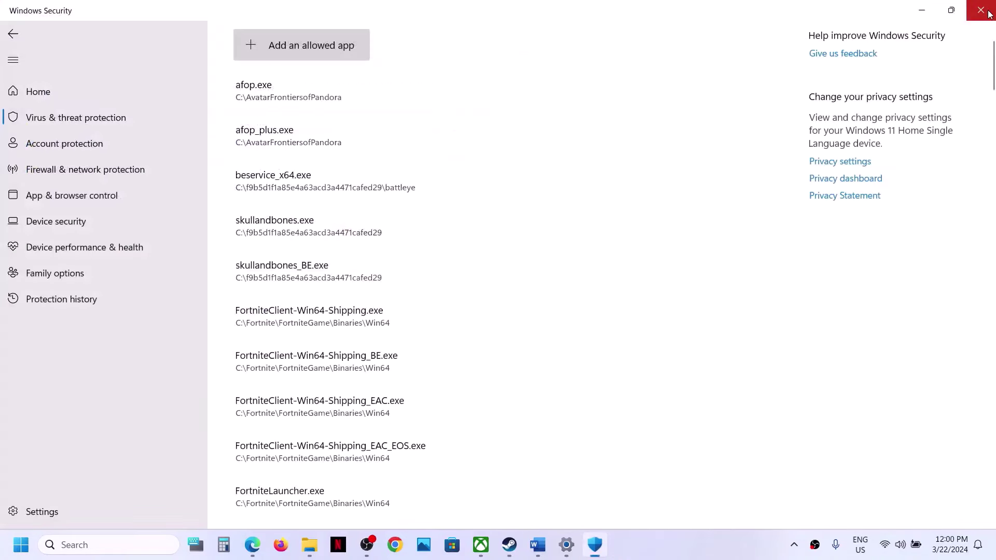
click(987, 14)
click(985, 10)
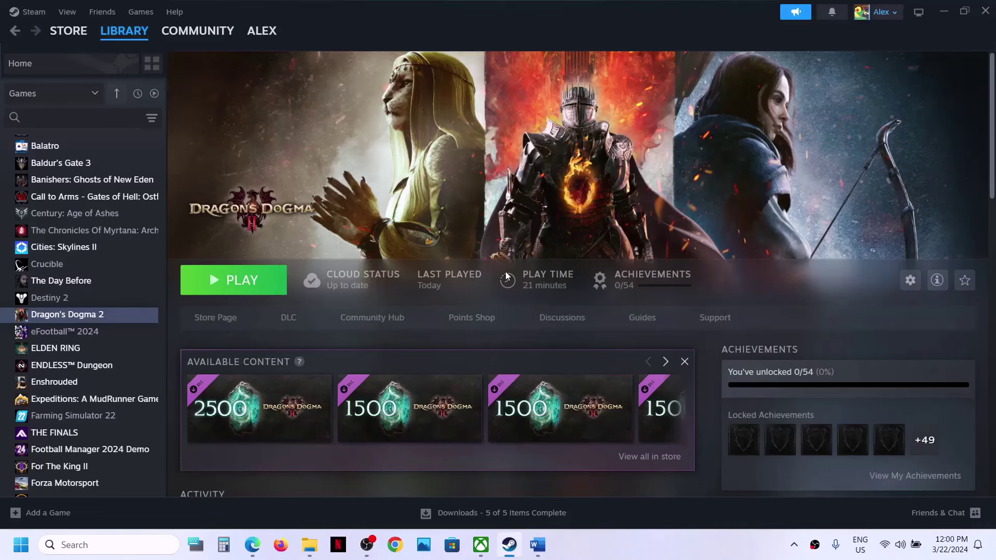
Step: Switch to the Word document of fixes and copy the Visual C++ download link under Step 10
click(537, 545)
scroll(338, 310, down, 2)
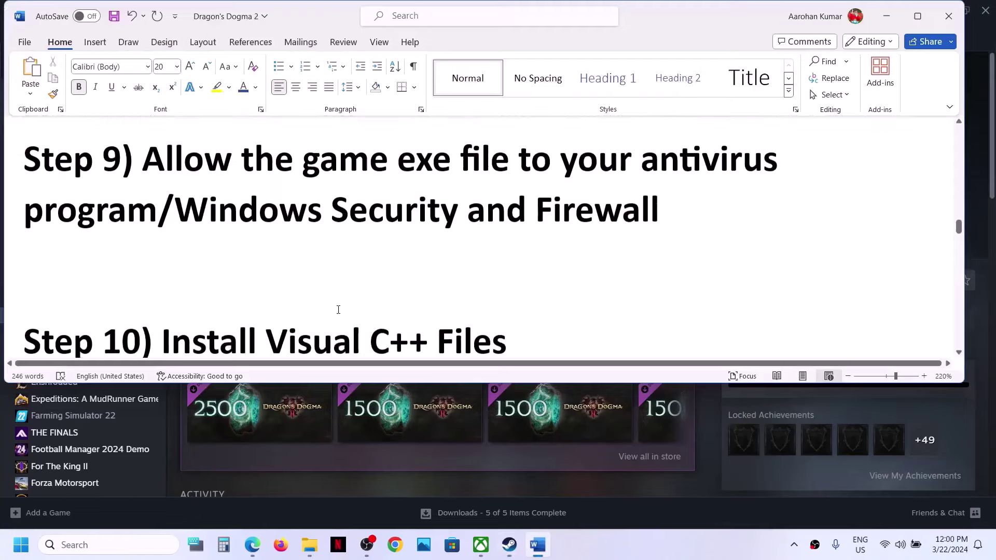
scroll(338, 310, down, 3)
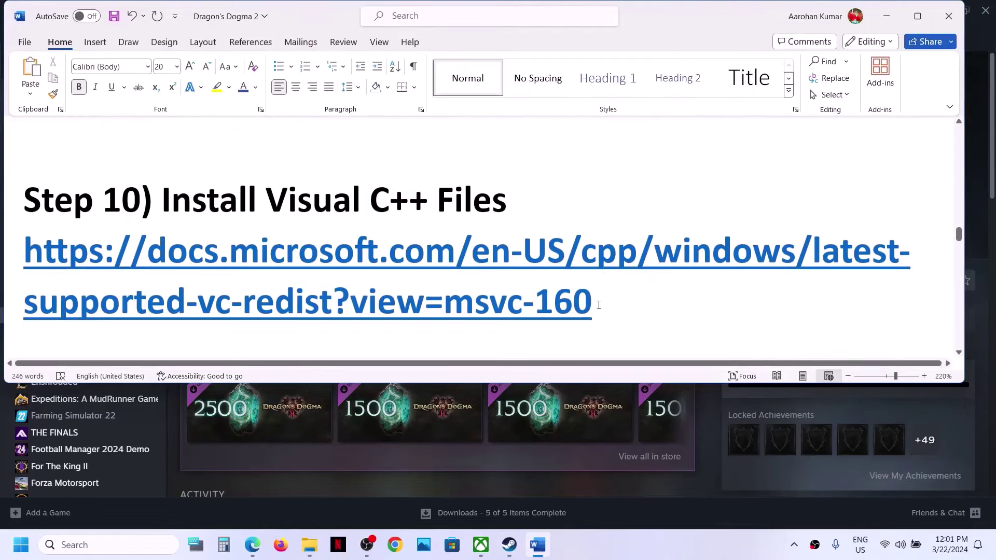
triple_click(604, 308)
key(ctrl+c)
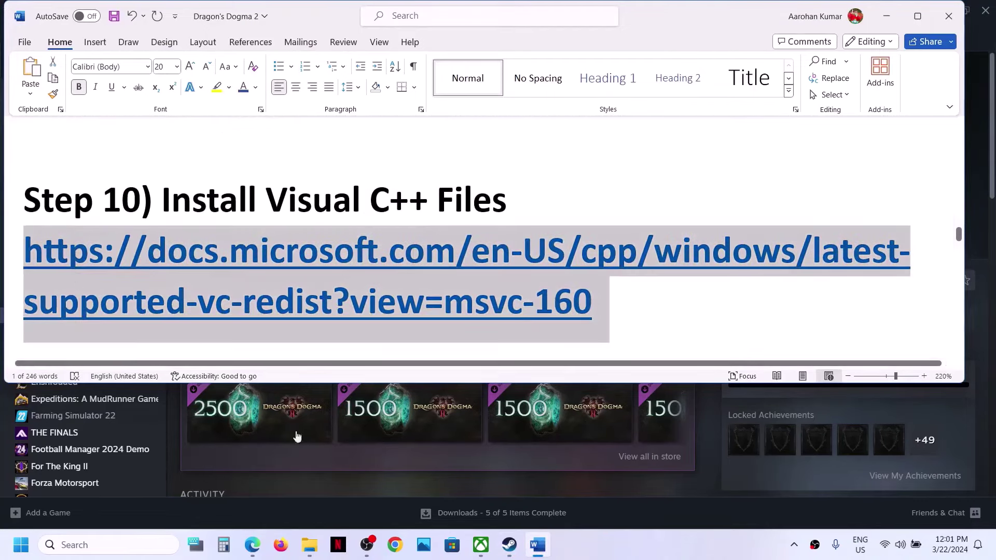
Step: Switch to Chrome and load the copied Microsoft Visual C++ Redistributable link
click(395, 545)
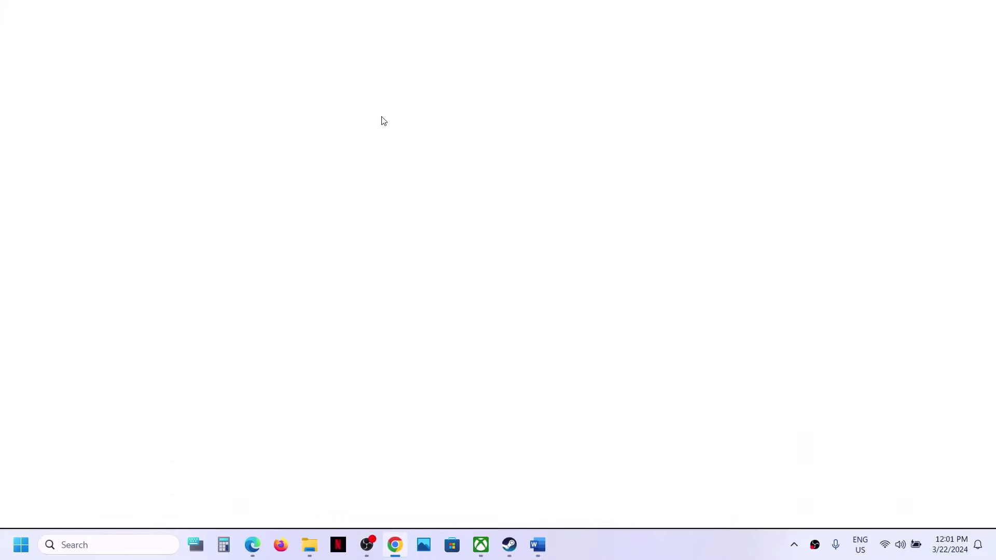
key(ctrl+v)
key(Return)
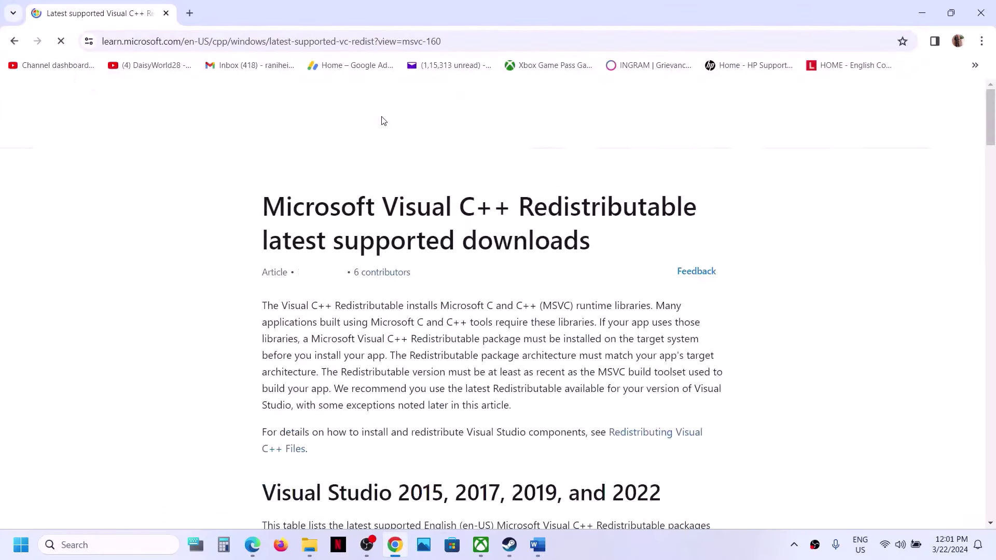
Step: Download the X86 redistributable, vc_redist.x86.exe, from the Visual Studio 2015, 2017, 2019, and 2022 section
scroll(416, 279, down, 15)
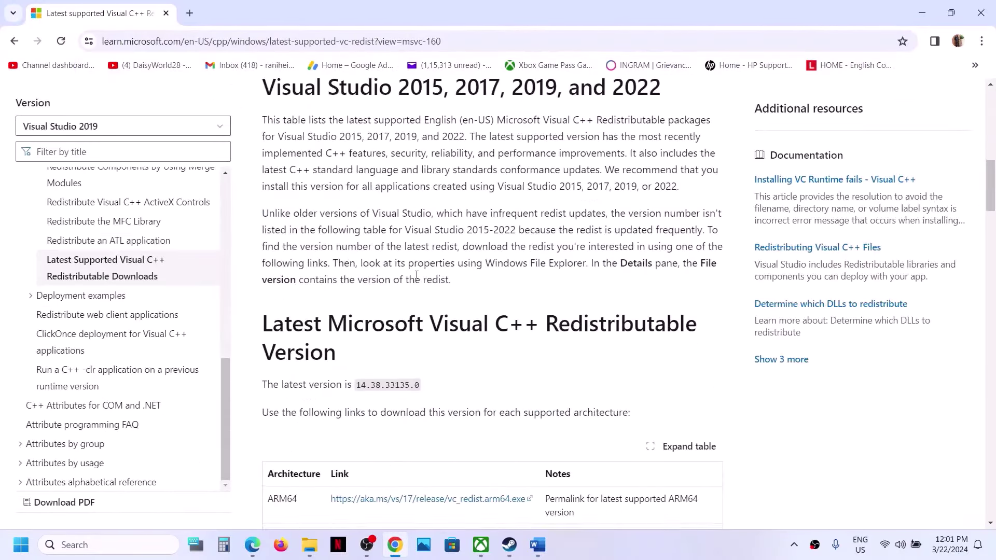
scroll(418, 277, up, 4)
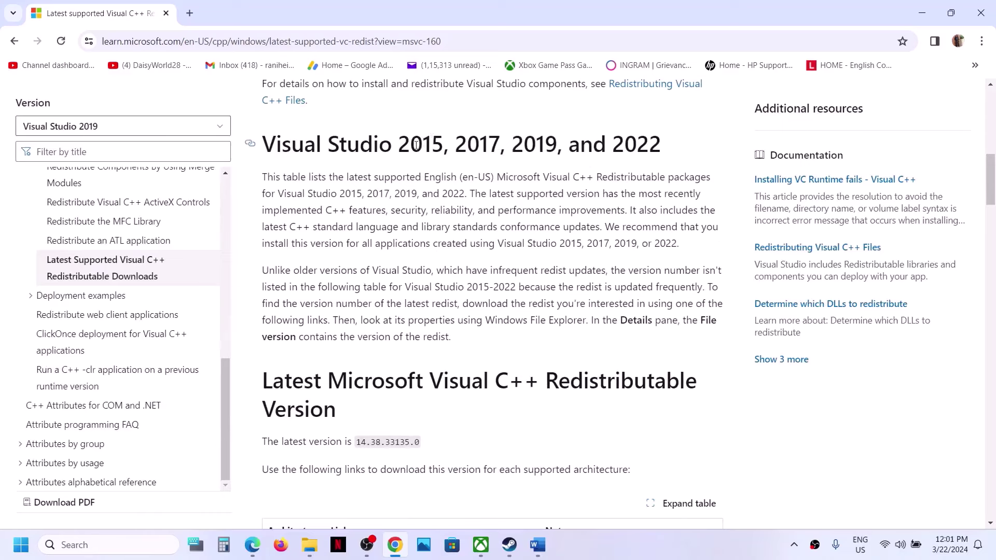
drag(416, 145, 698, 174)
click(451, 236)
scroll(451, 236, down, 8)
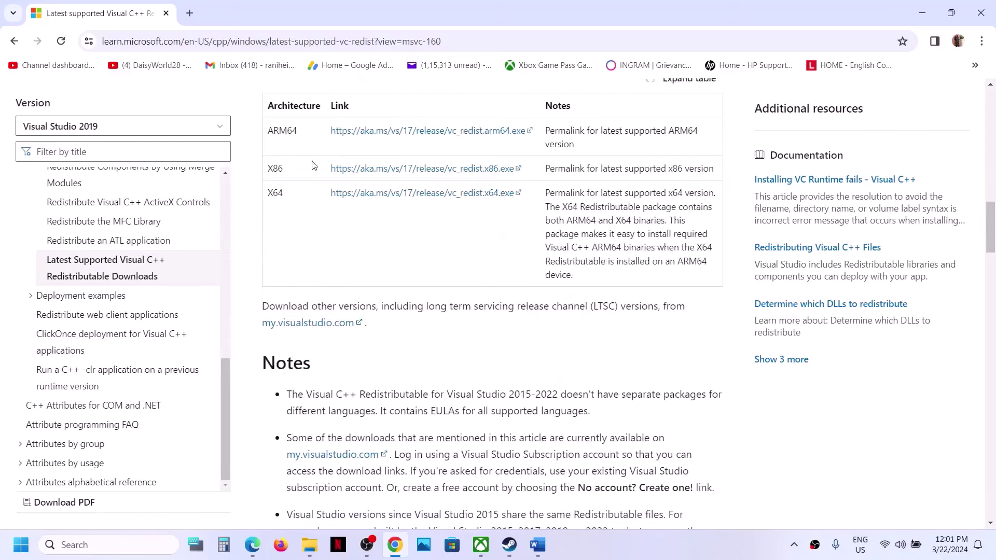
drag(270, 168, 293, 196)
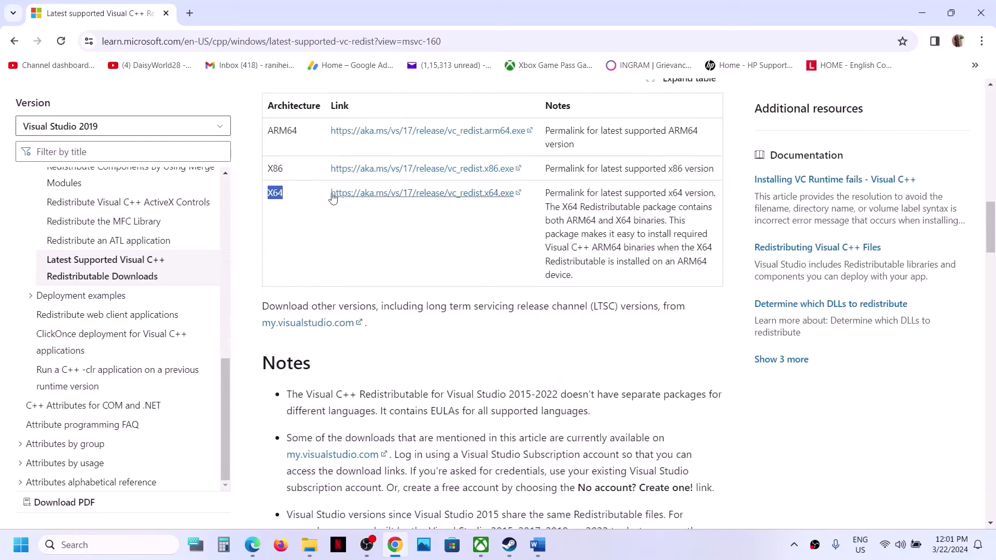
click(376, 167)
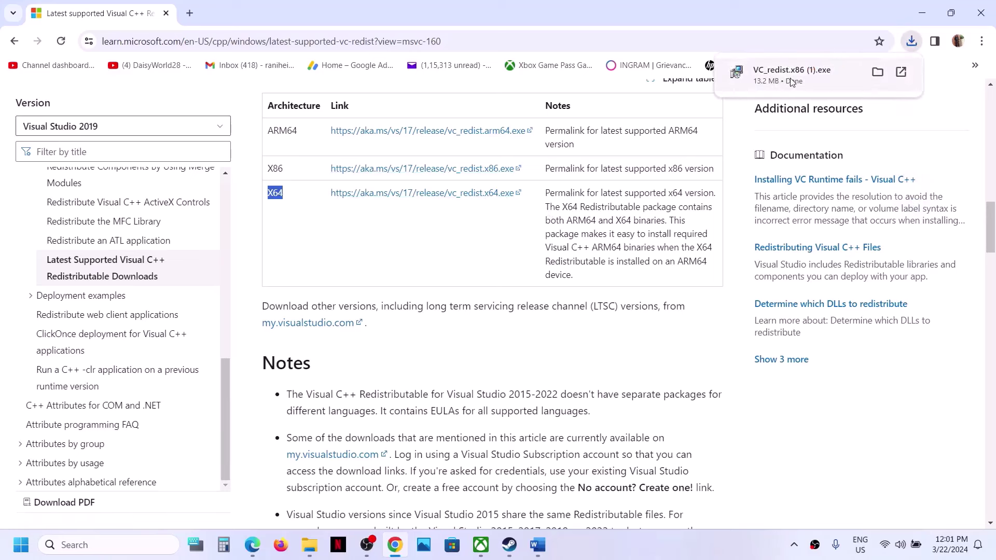
Step: Launch the downloaded x86 Visual C++ 2015-2022 installer and try to repair the installation
click(792, 77)
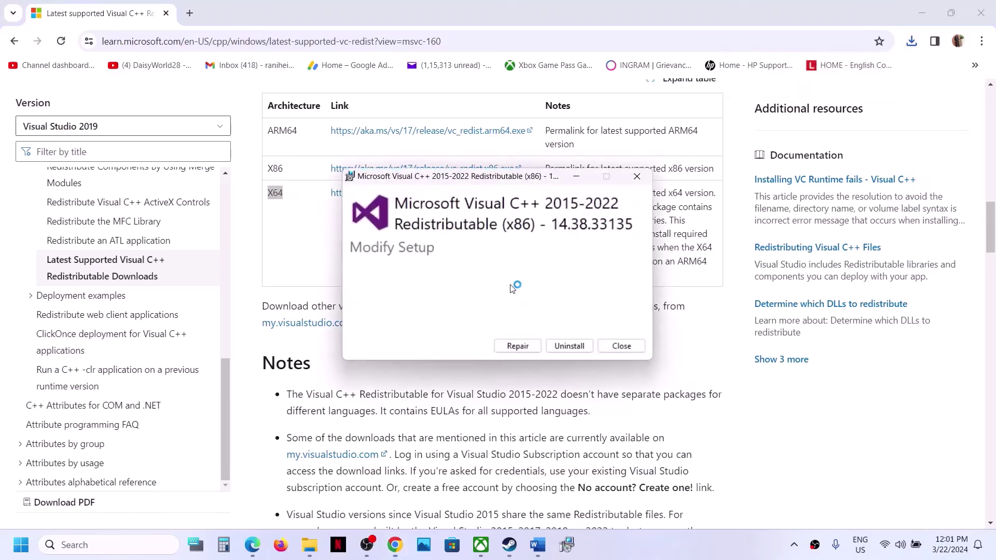
click(518, 346)
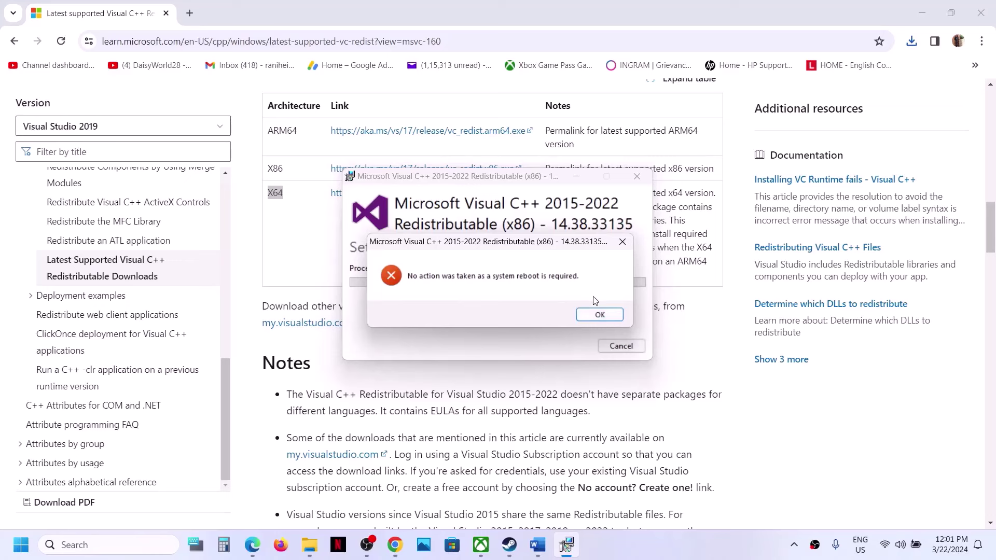
click(599, 315)
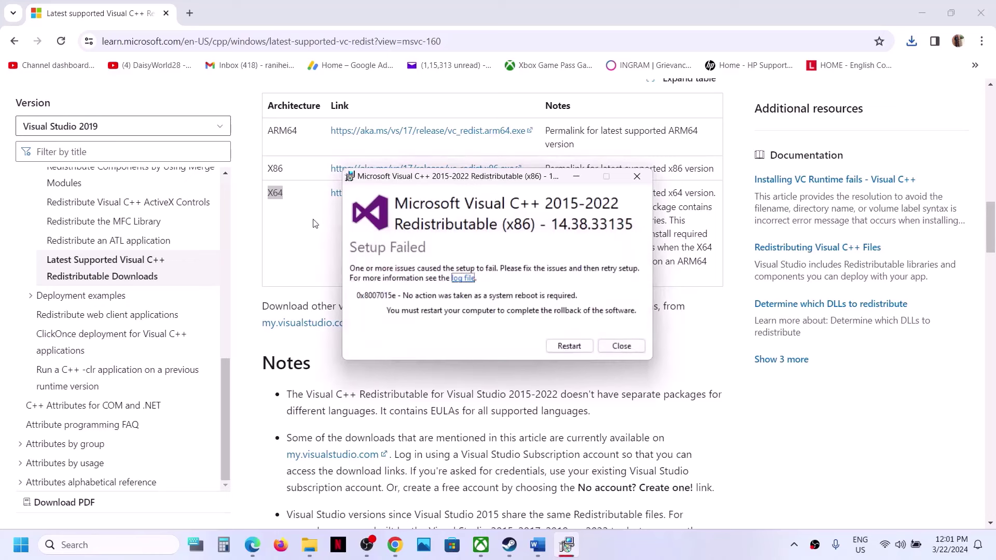
Step: Download and run the X64 redistributable, vc_redist.x64.exe, and try to repair its installation
click(297, 228)
drag(272, 192, 283, 193)
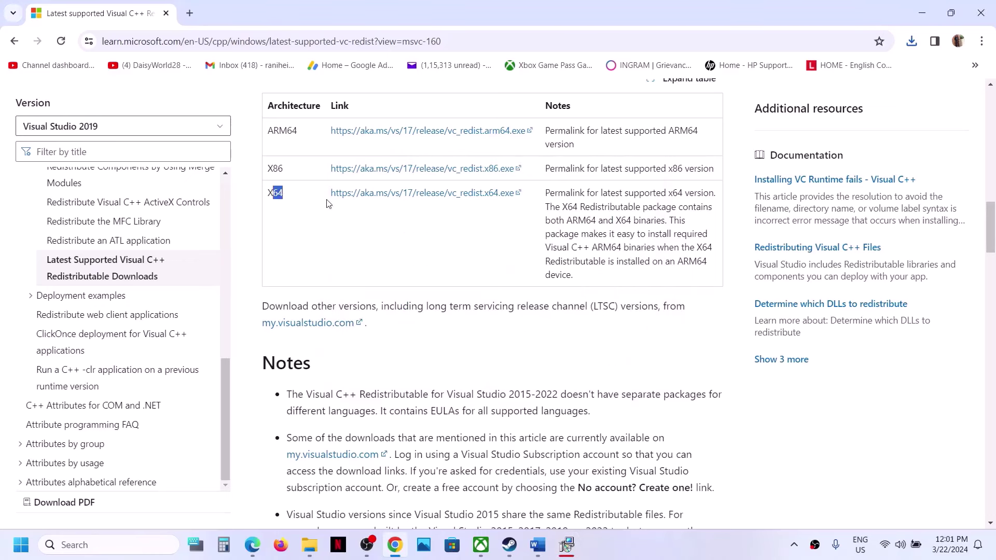
click(386, 194)
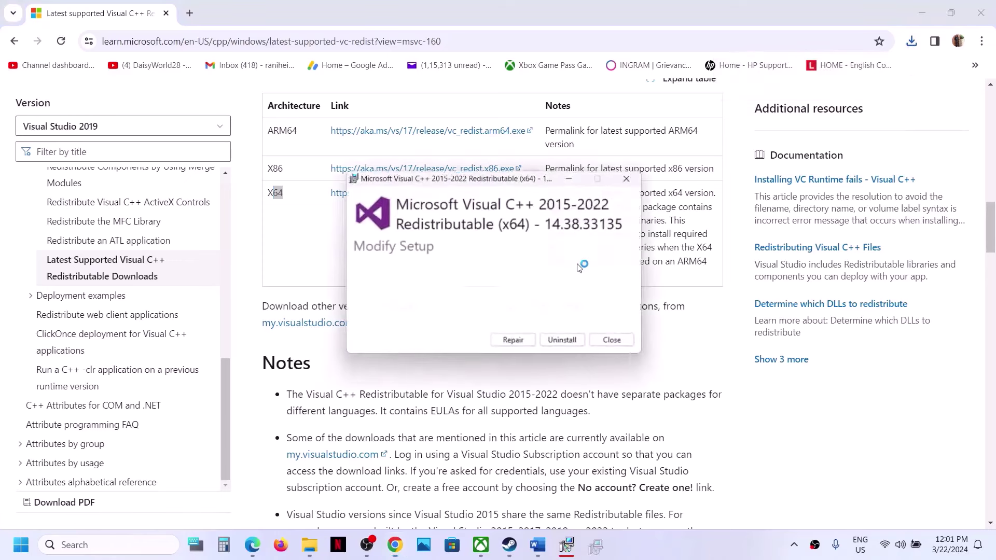
click(520, 344)
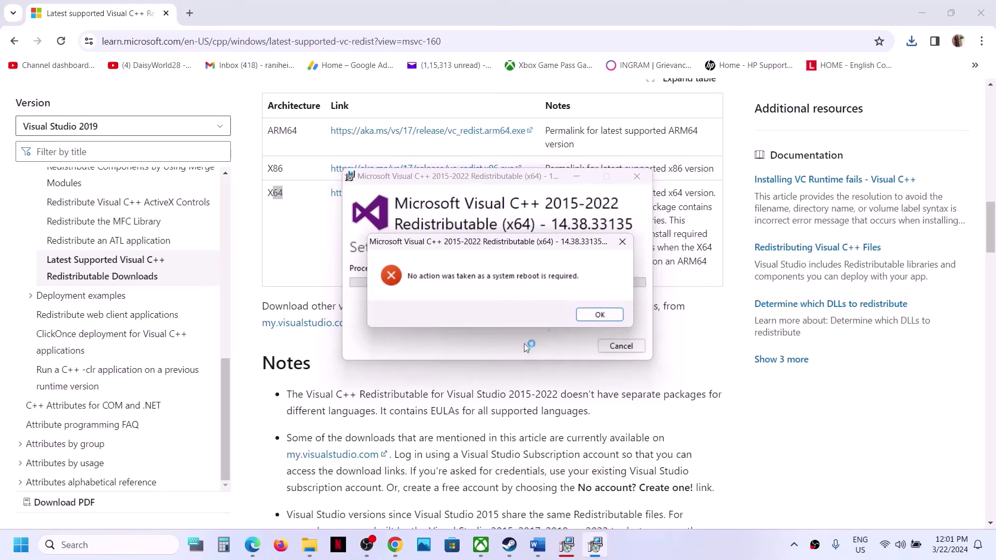
click(591, 315)
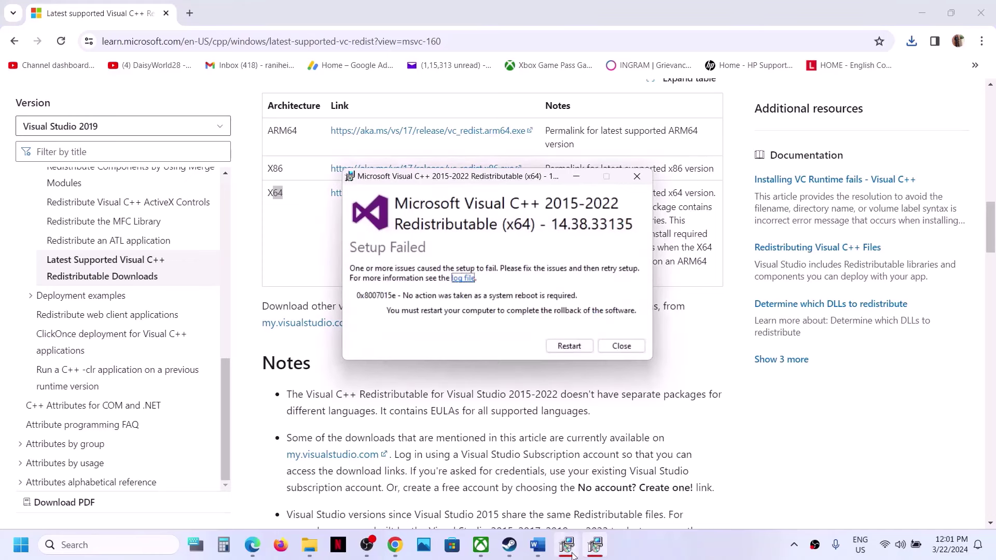
Step: Bring up the x86 and x64 Visual C++ installer windows side by side and show the system's restart options
drag(567, 167, 567, 500)
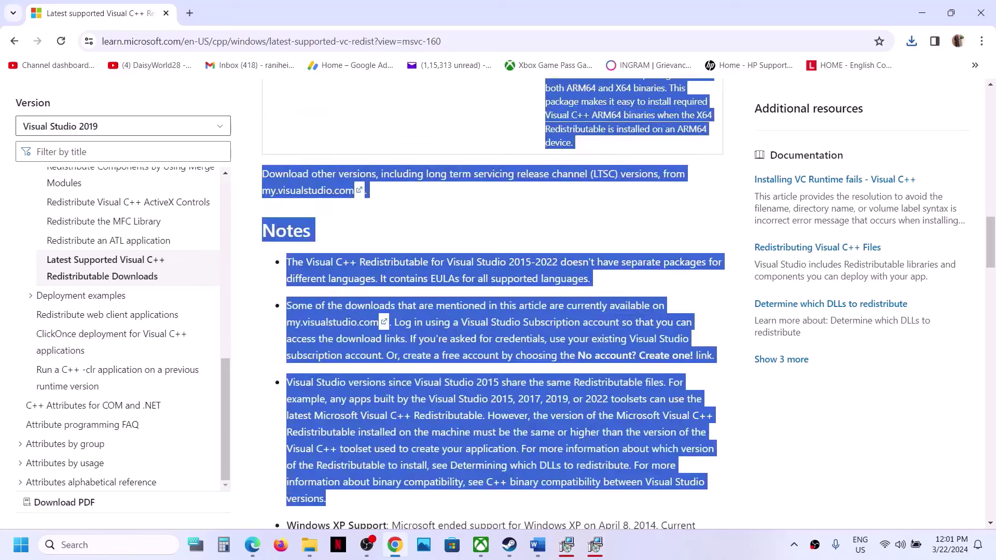
click(567, 545)
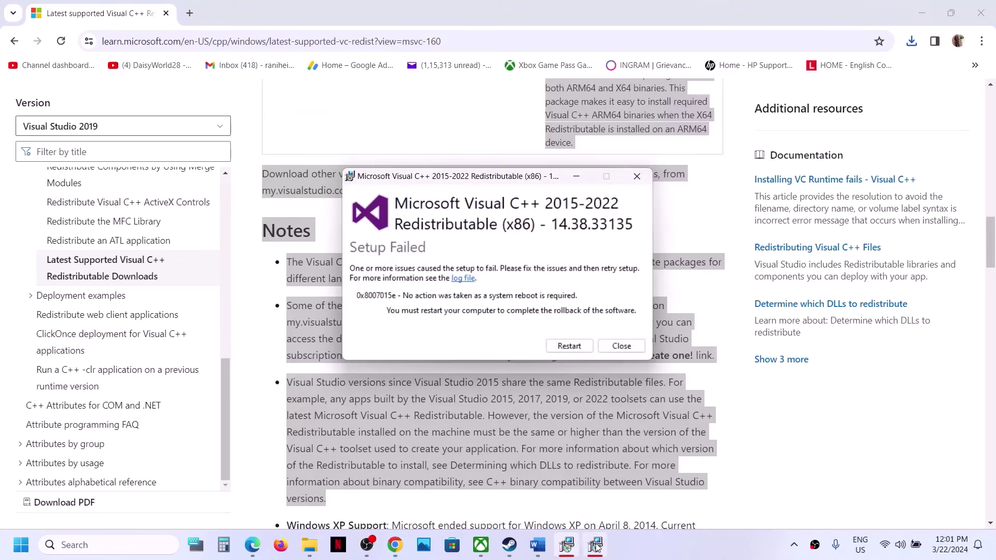
click(594, 541)
drag(542, 179, 826, 229)
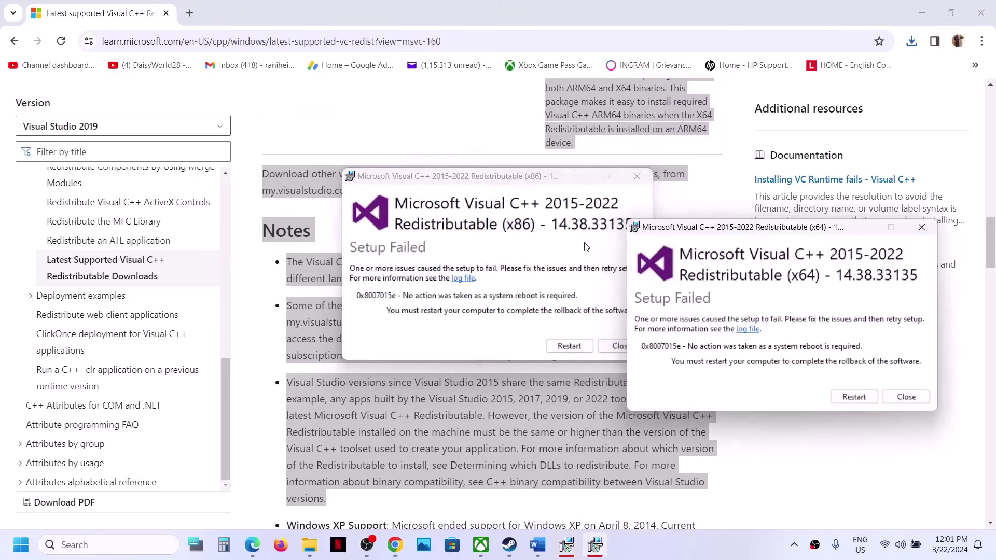
click(22, 554)
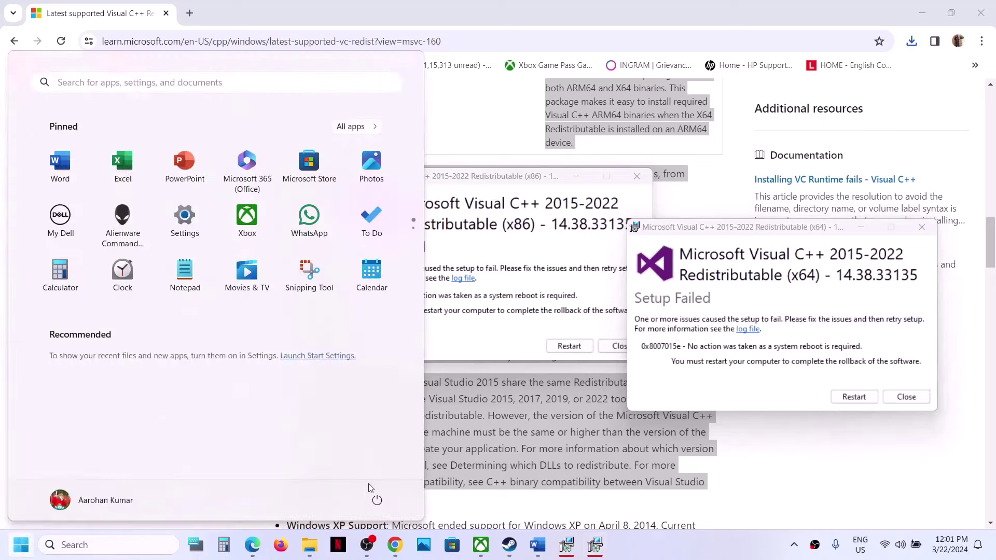
click(377, 499)
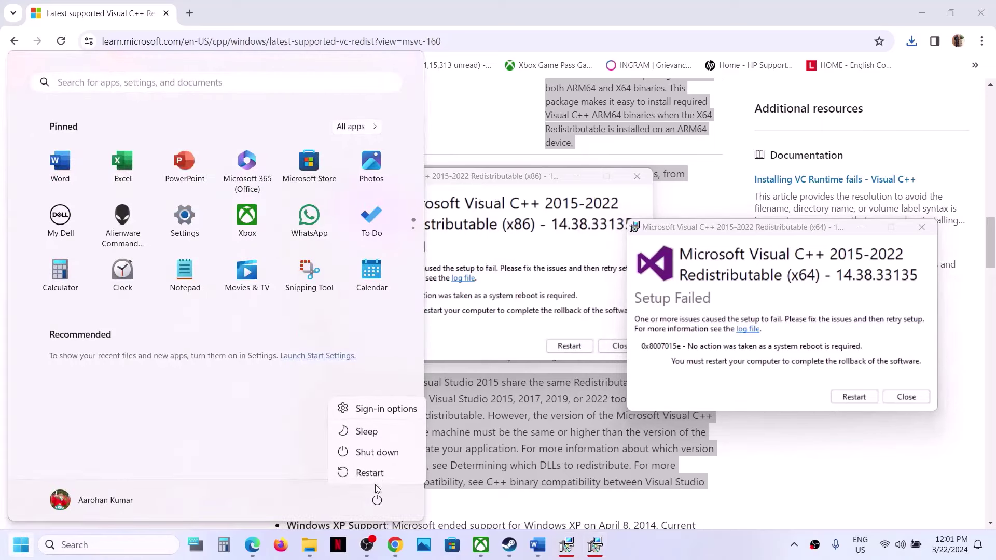
Step: Switch to the Word document and copy the Media Feature Pack link from Step 11
click(508, 545)
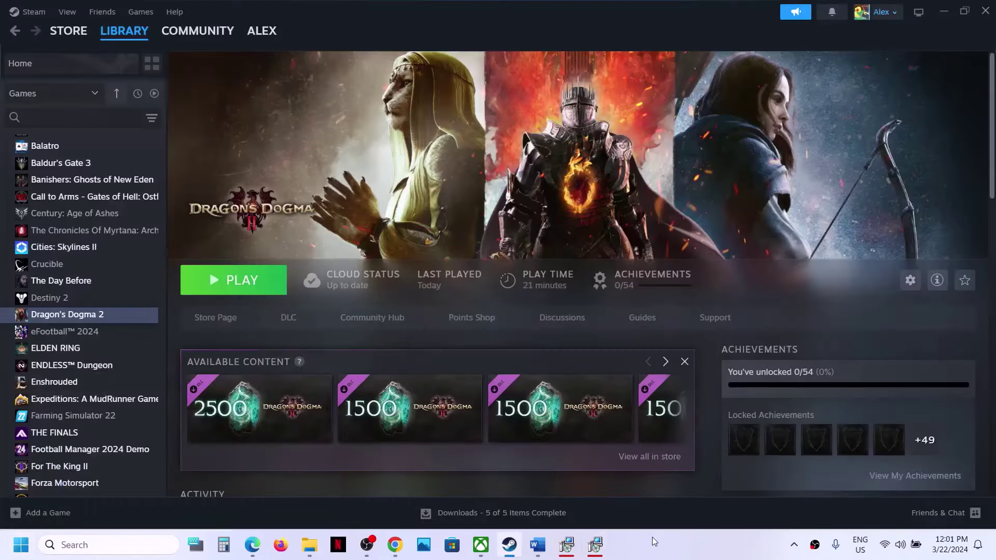
click(538, 545)
scroll(481, 301, down, 5)
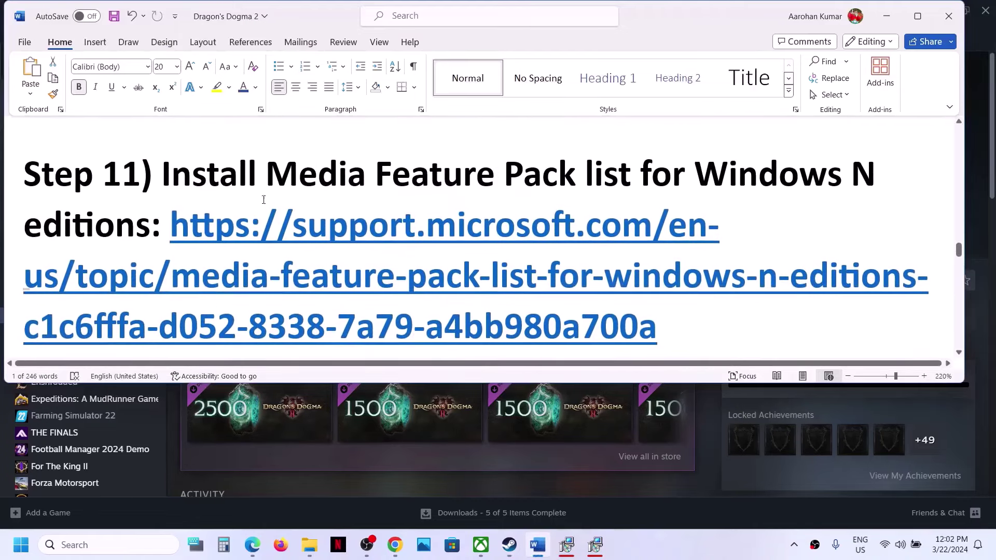
drag(264, 199, 149, 224)
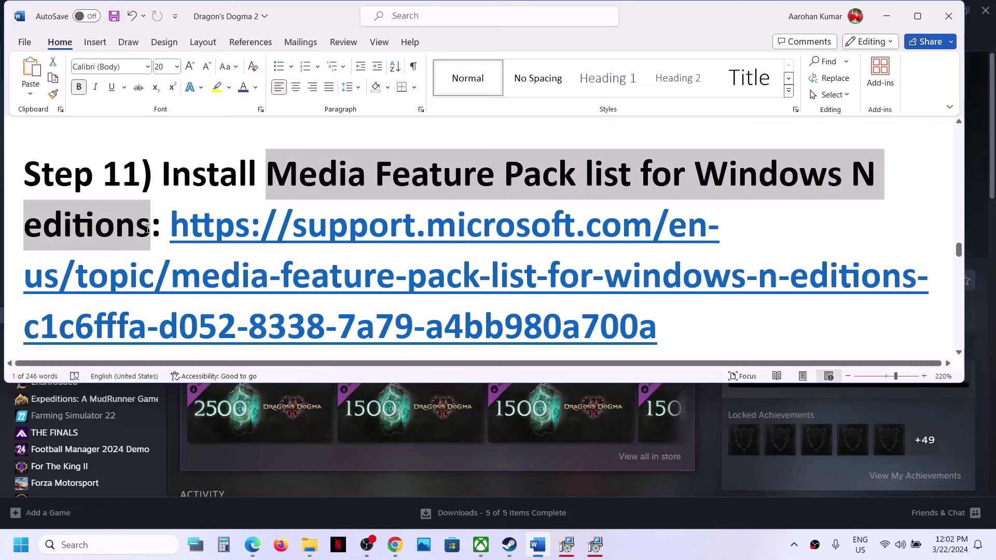
scroll(147, 228, down, 1)
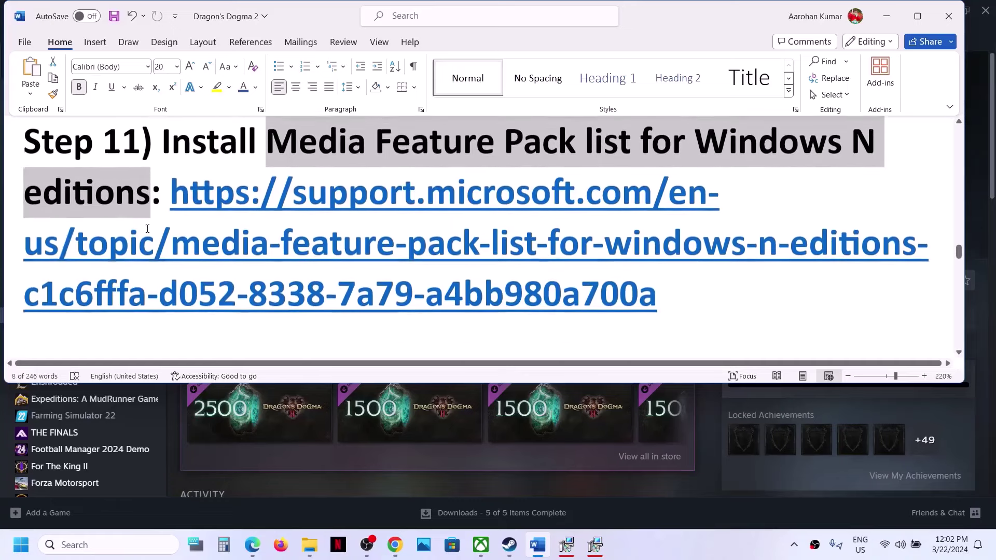
drag(680, 297, 275, 228)
key(ctrl+c)
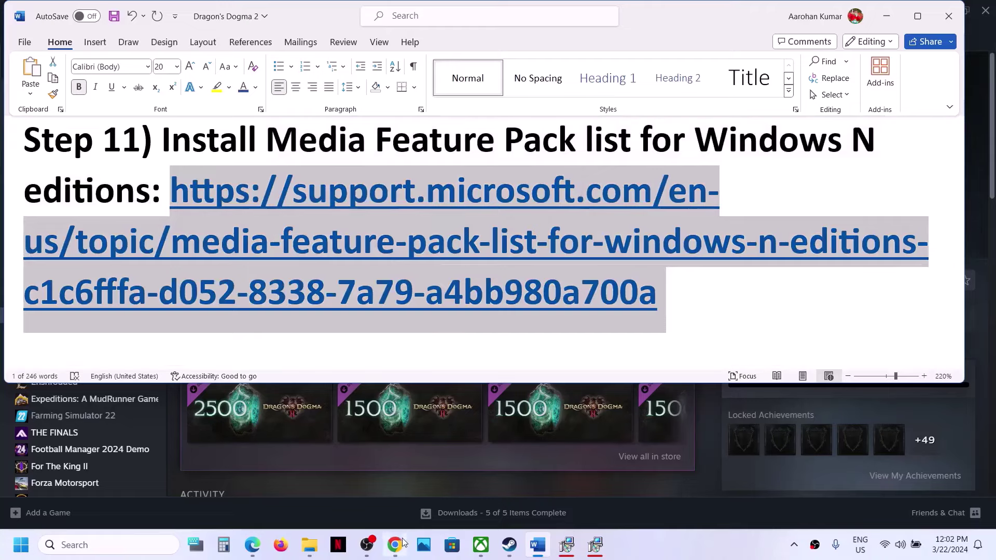
Step: Load the copied Media Feature Pack link in a new Chrome tab and go to the list of packs by Windows version
click(399, 548)
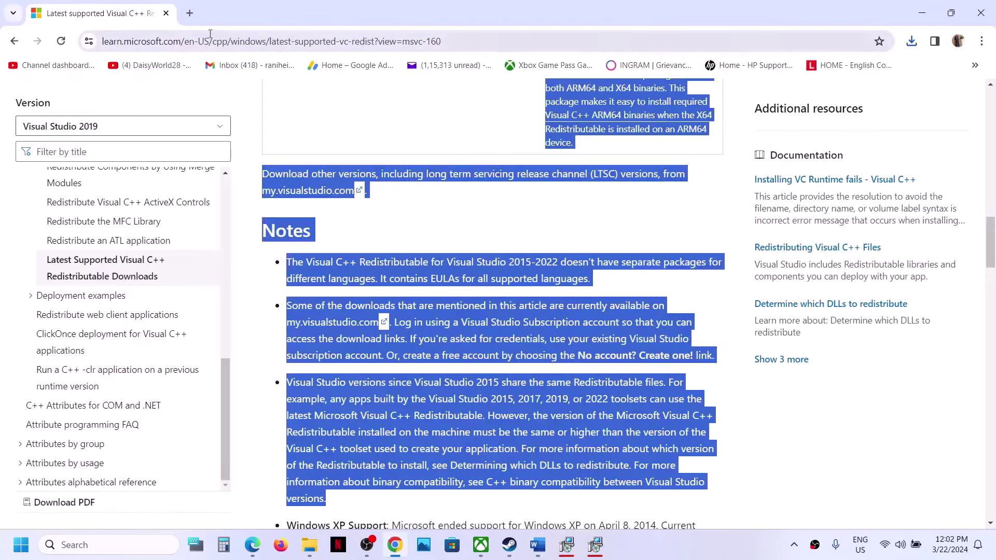
click(192, 20)
key(ctrl+v)
key(Return)
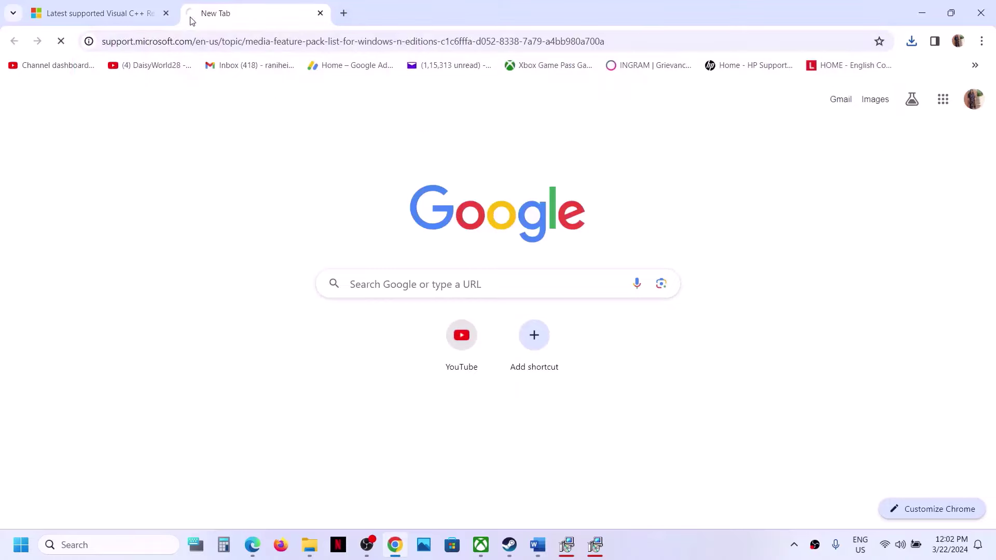
scroll(256, 296, down, 10)
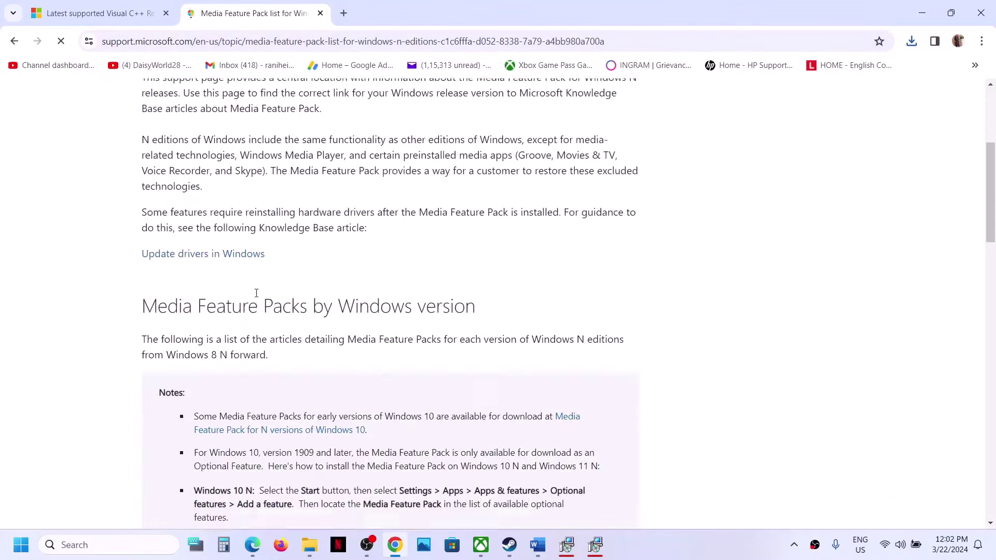
scroll(255, 296, down, 6)
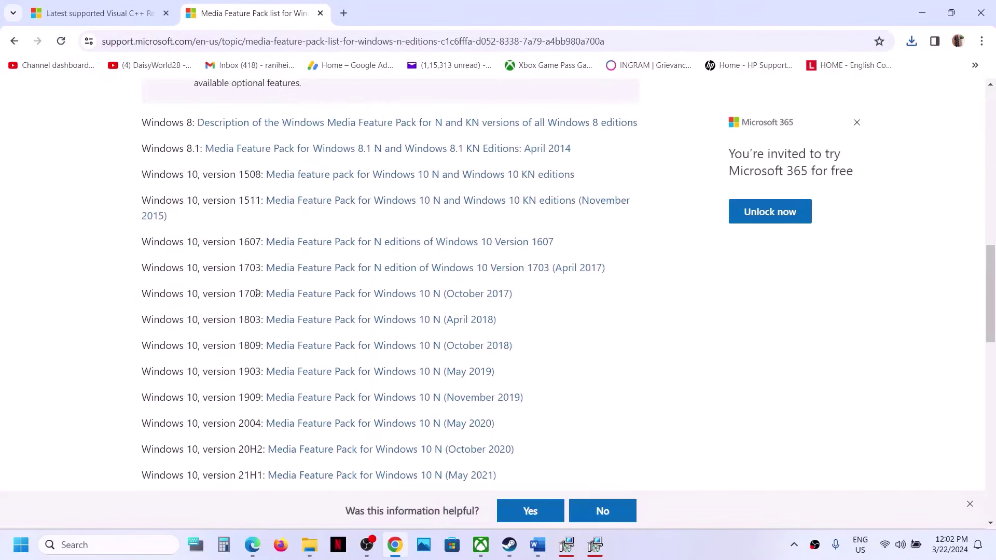
scroll(255, 294, down, 1)
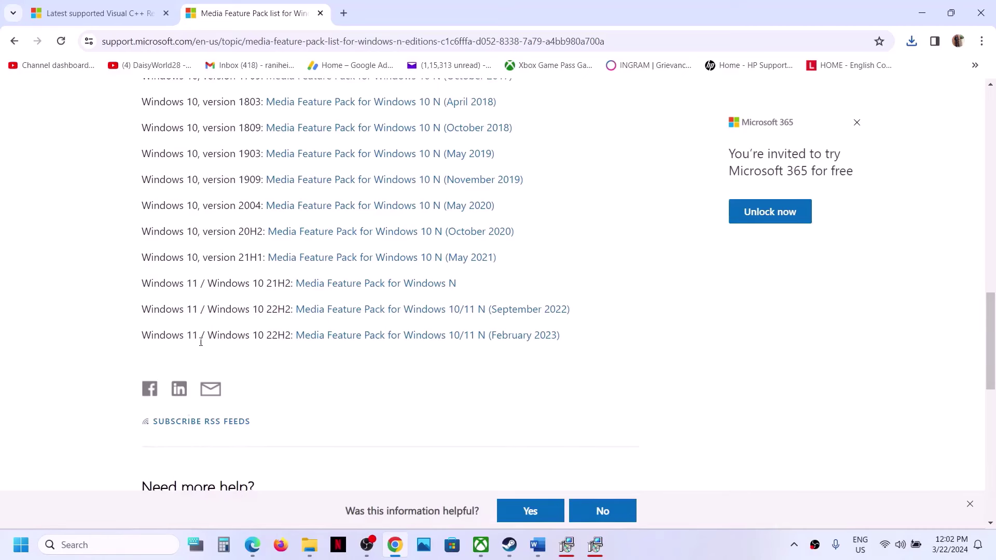
Step: Run winver to check the installed Windows version against the Media Feature Pack list, and close the version window
click(133, 549)
text(wi)
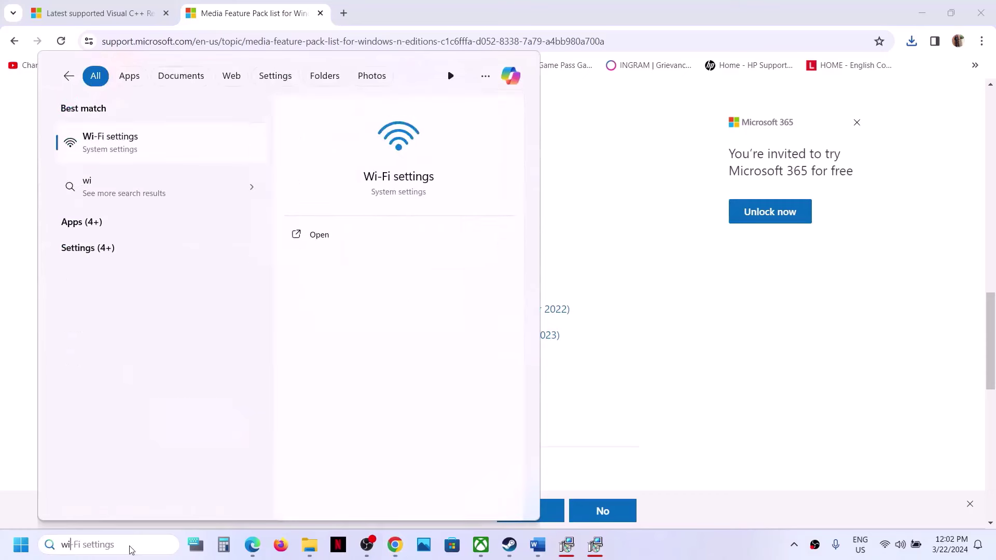
text(nver)
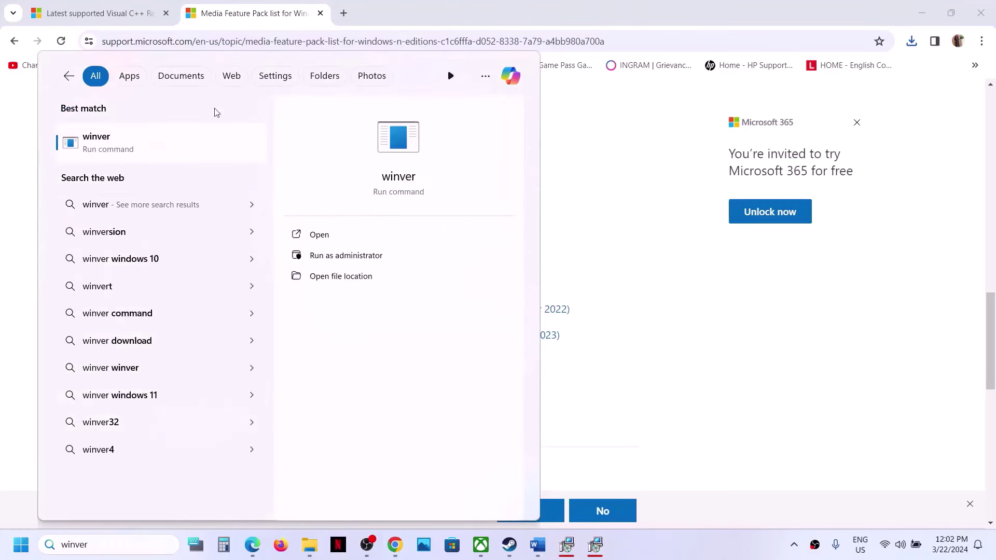
key(Return)
drag(240, 35, 784, 167)
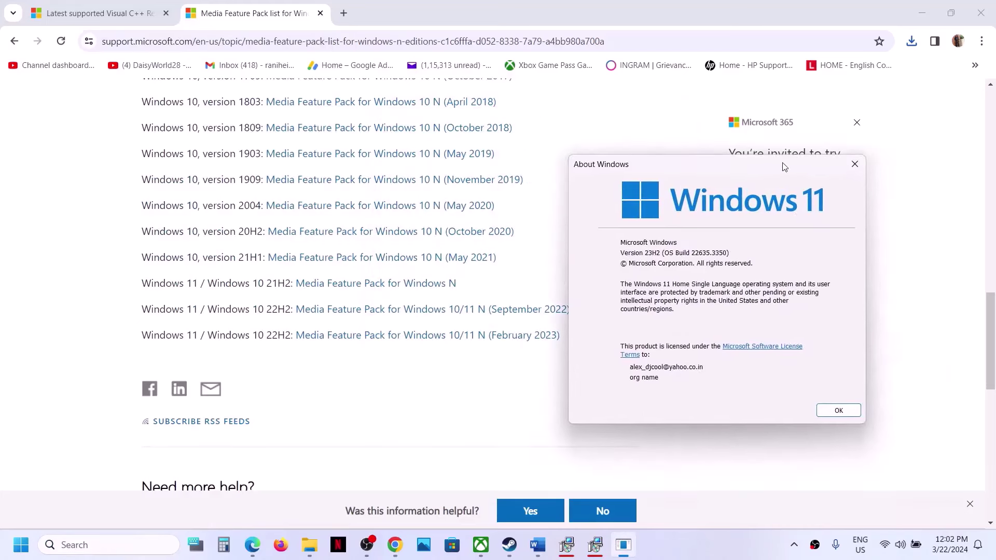
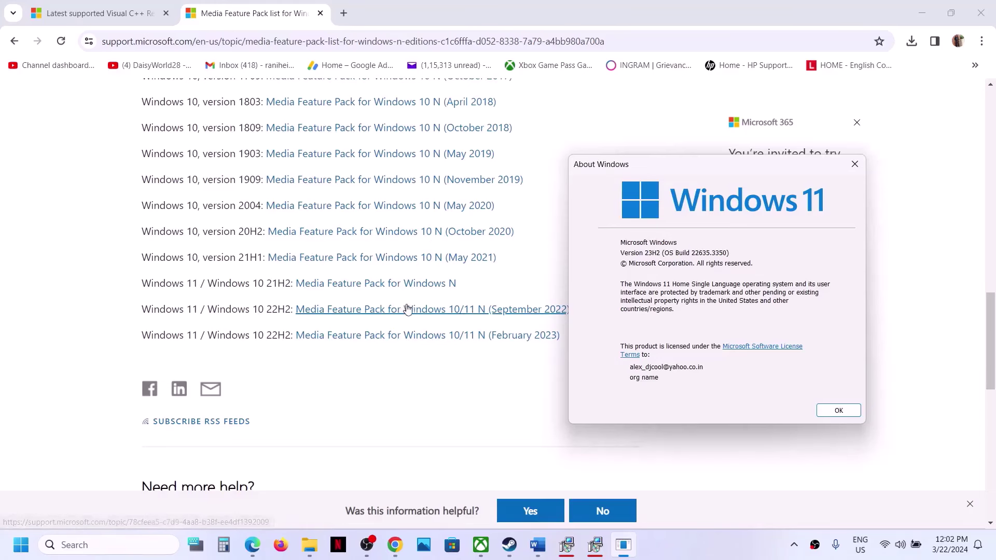
click(855, 164)
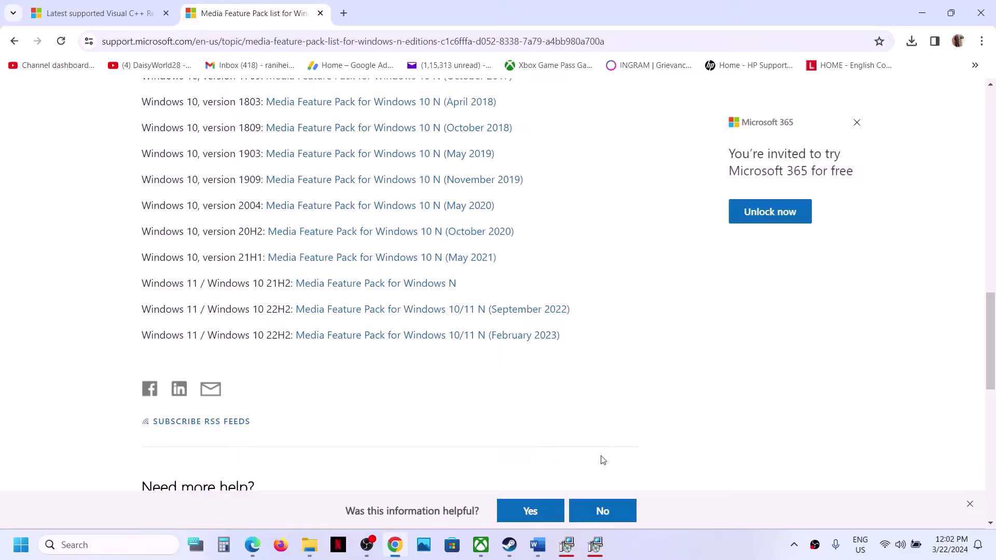
Step: Return to the Word document and copy the DirectX update link from Step 12
click(510, 545)
click(538, 553)
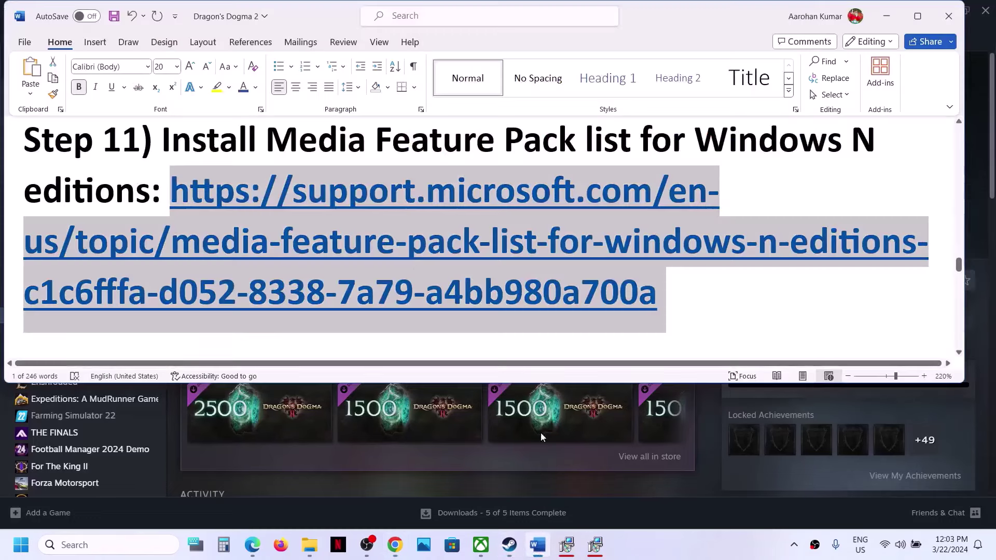
scroll(409, 263, down, 3)
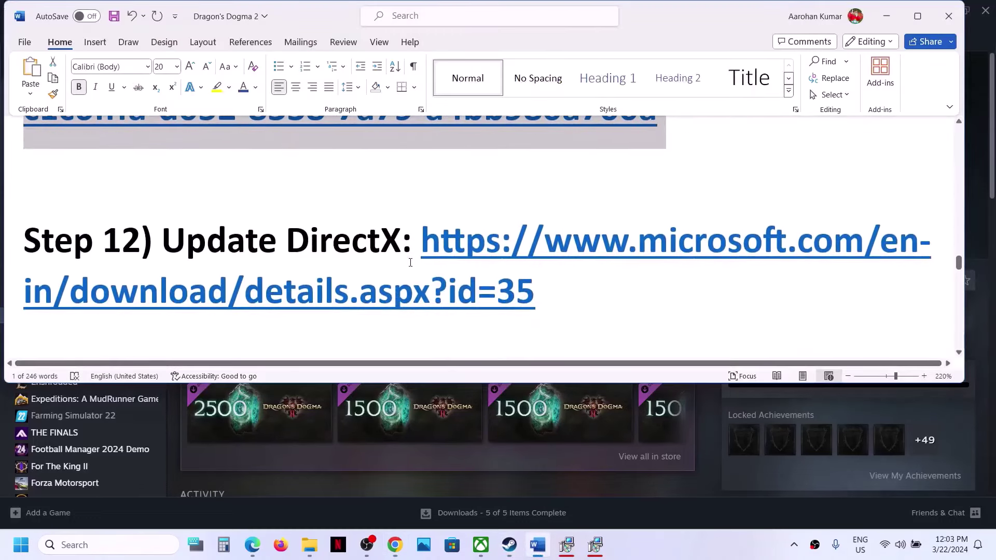
drag(550, 287, 455, 258)
key(ctrl+c)
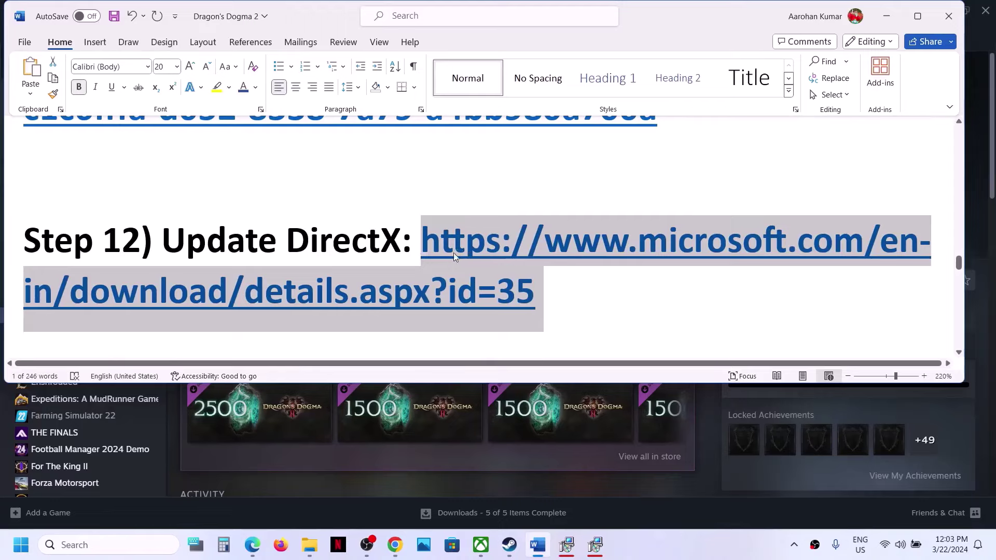
Step: Load the copied DirectX link in a new Chrome tab and download the English DirectX End-User Runtime installer
click(395, 545)
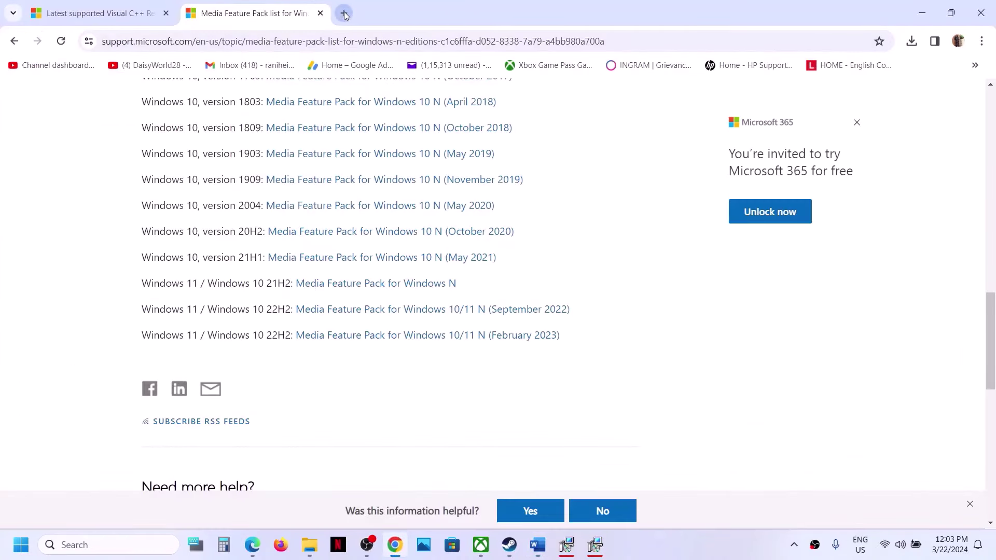
click(344, 14)
key(ctrl+v)
key(Return)
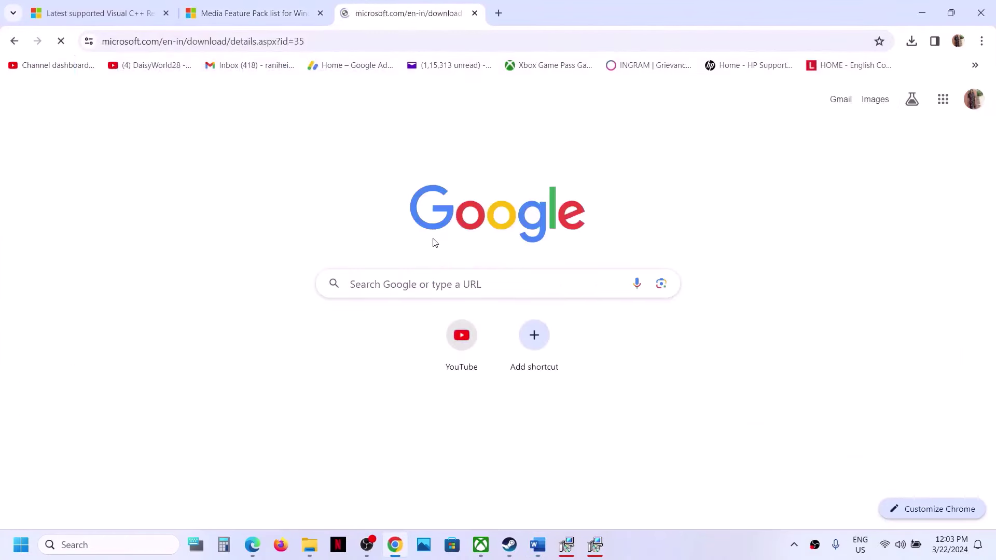
scroll(434, 241, down, 3)
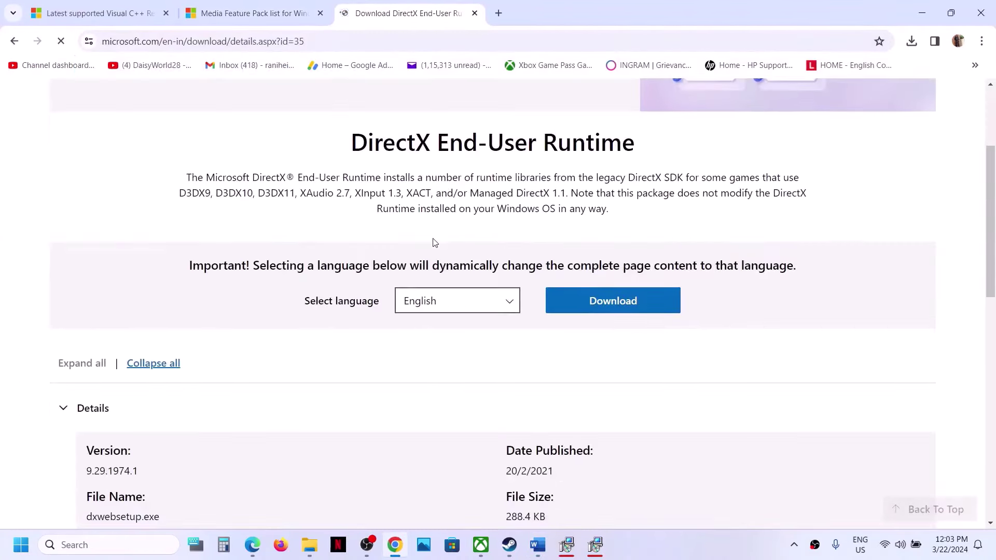
click(594, 308)
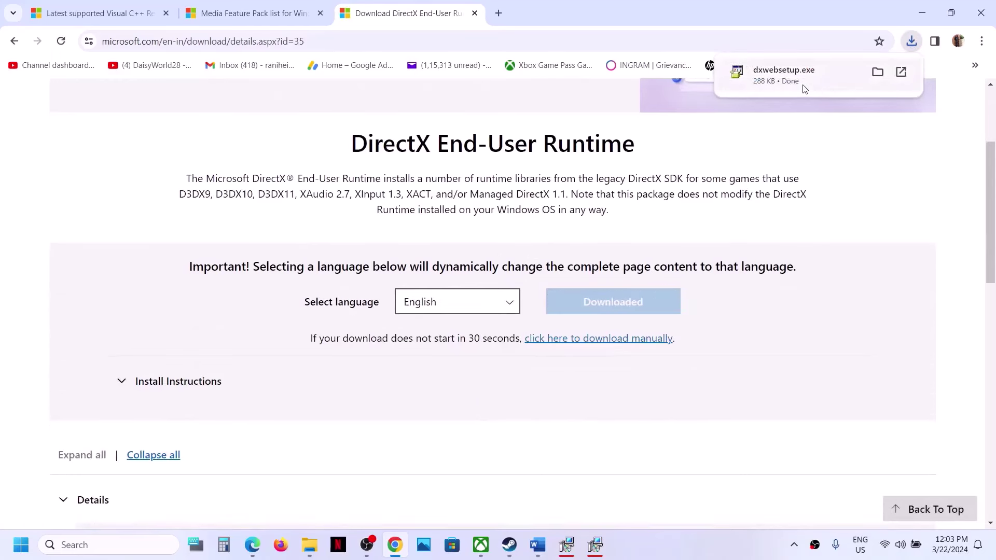
Step: Run dxwebsetup.exe with administrator permission, accept the license agreement, and start the DirectX installation without the Bing Bar
click(803, 88)
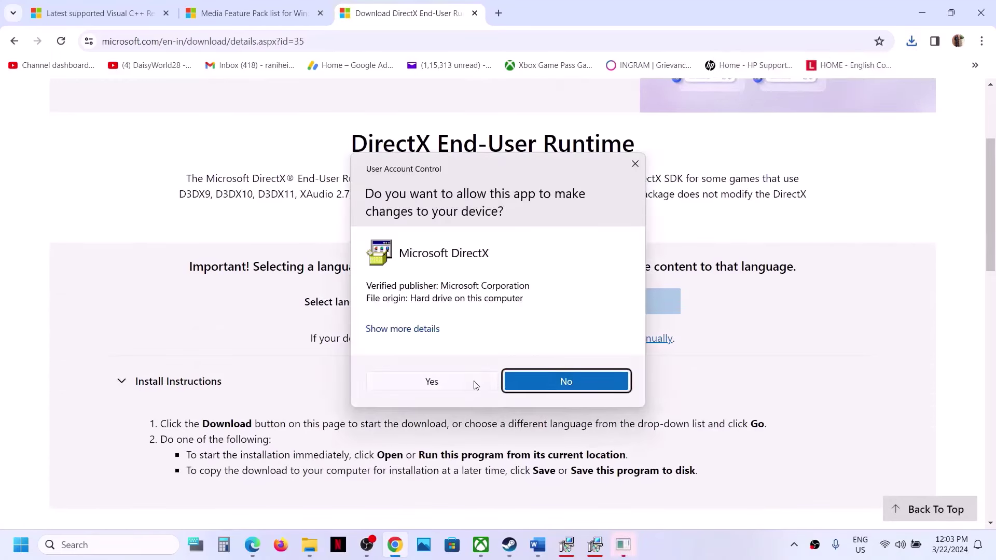
click(475, 384)
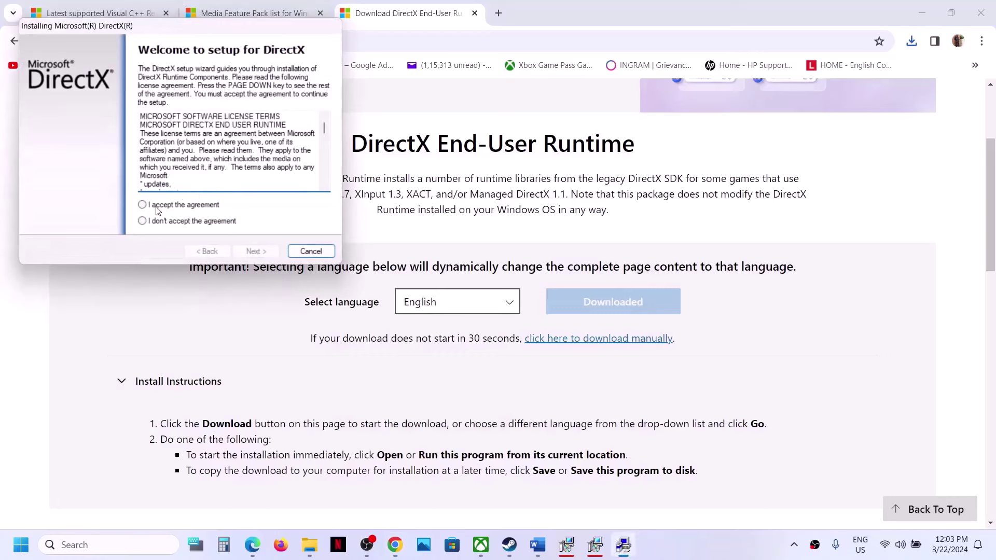
click(142, 205)
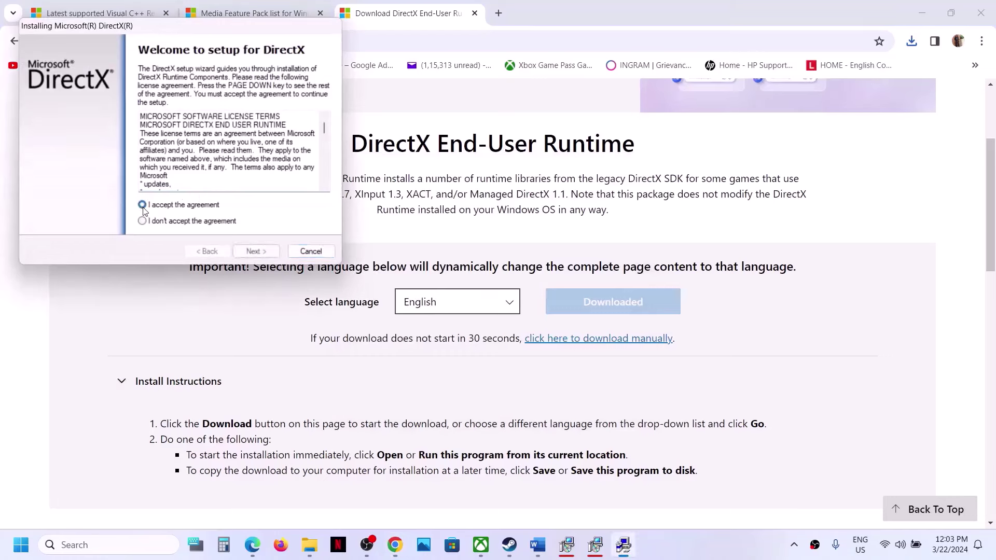
click(256, 250)
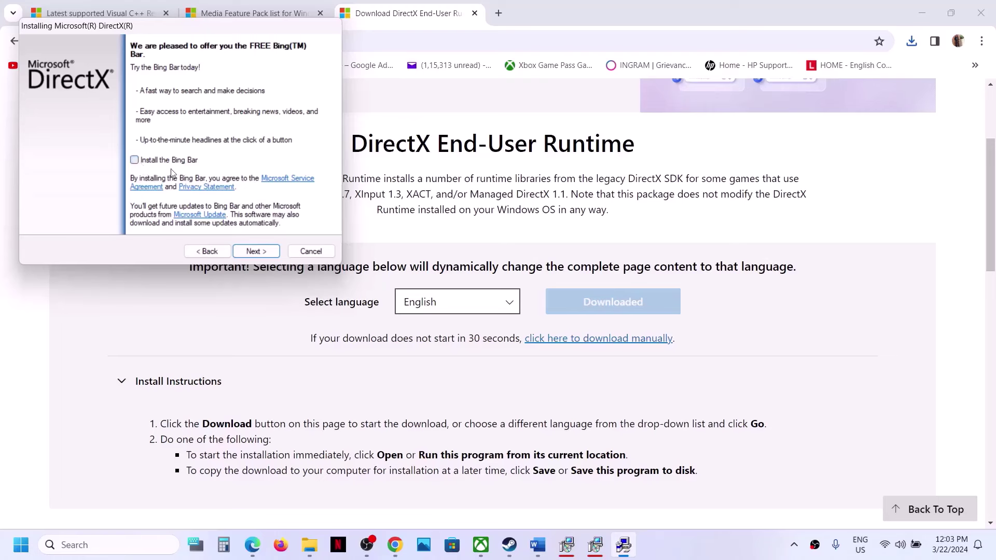
click(248, 250)
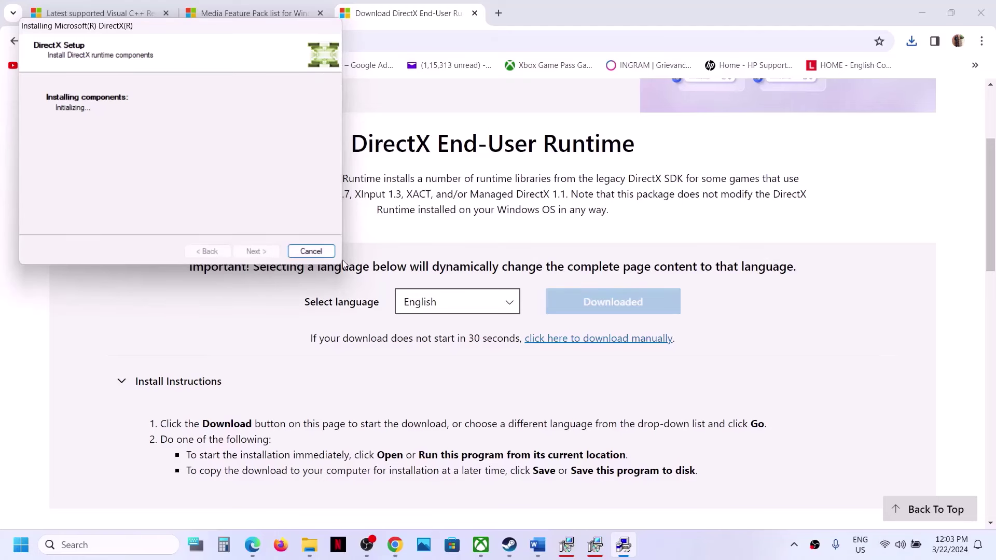
click(394, 317)
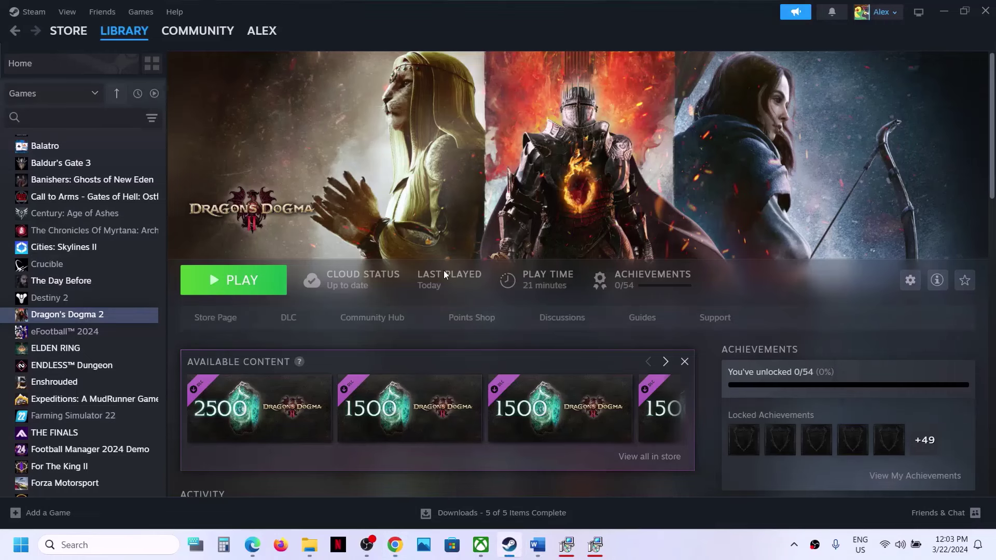
Step: Switch to the Word document and highlight Step 13's -dx11 and -dx12 launch option instruction
click(537, 545)
scroll(400, 296, down, 2)
scroll(400, 296, down, 2)
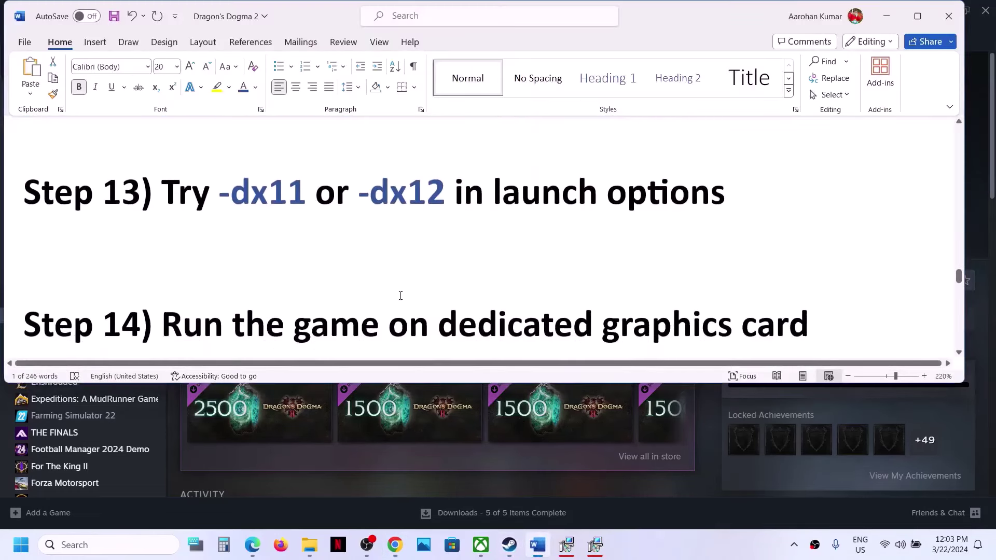
scroll(399, 291, up, 1)
drag(267, 244, 541, 239)
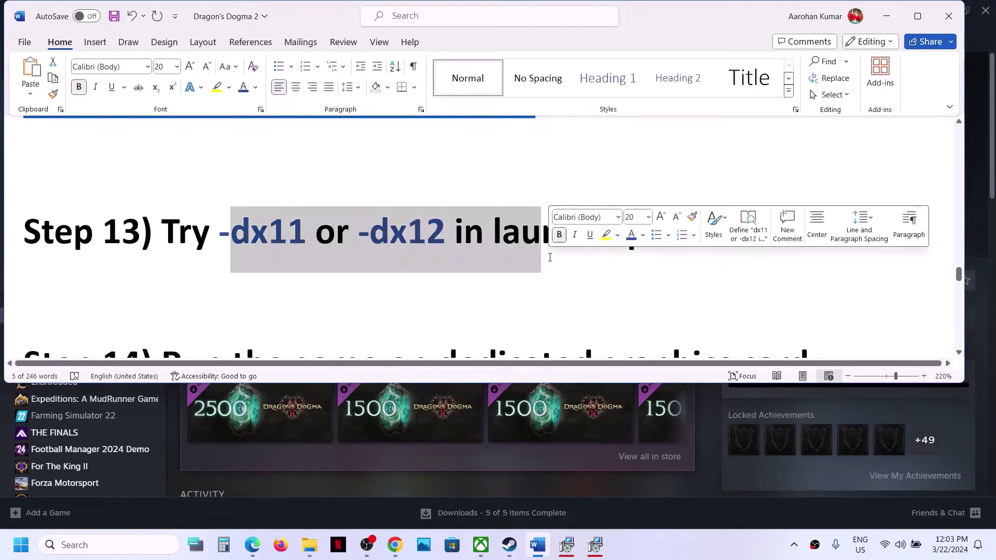
Step: Return to Steam, set Dragon's Dogma 2's launch options to -dx11, and launch the game
click(886, 16)
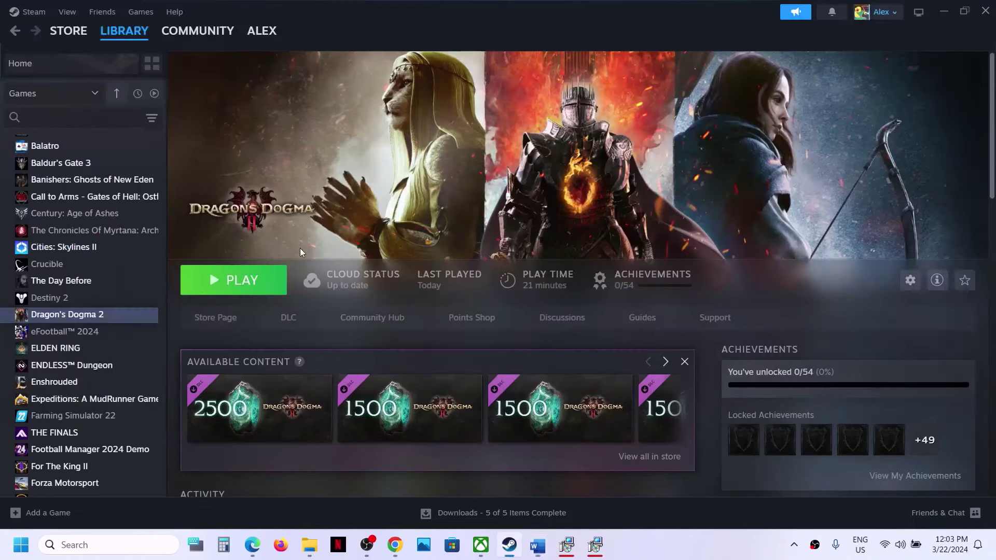
right_click(106, 318)
click(155, 417)
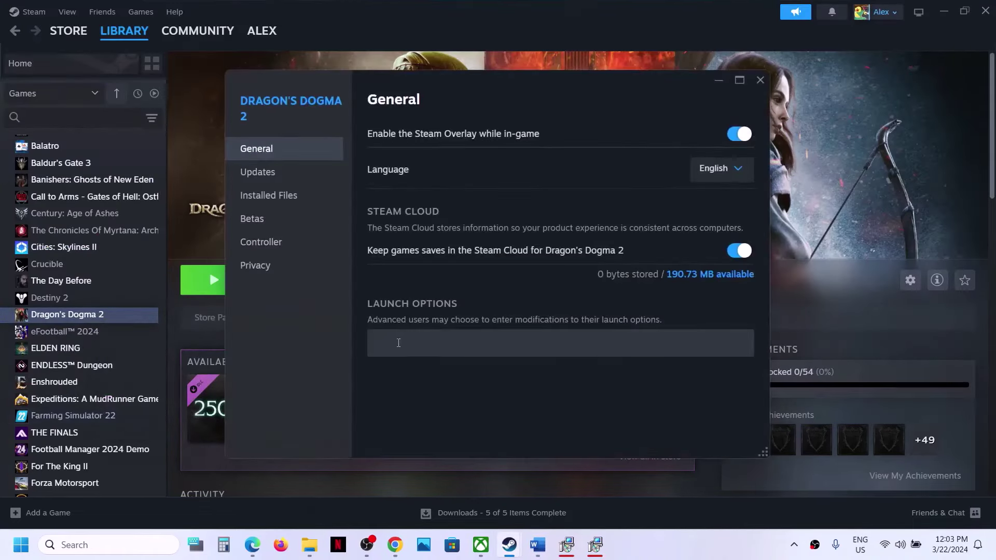
click(395, 347)
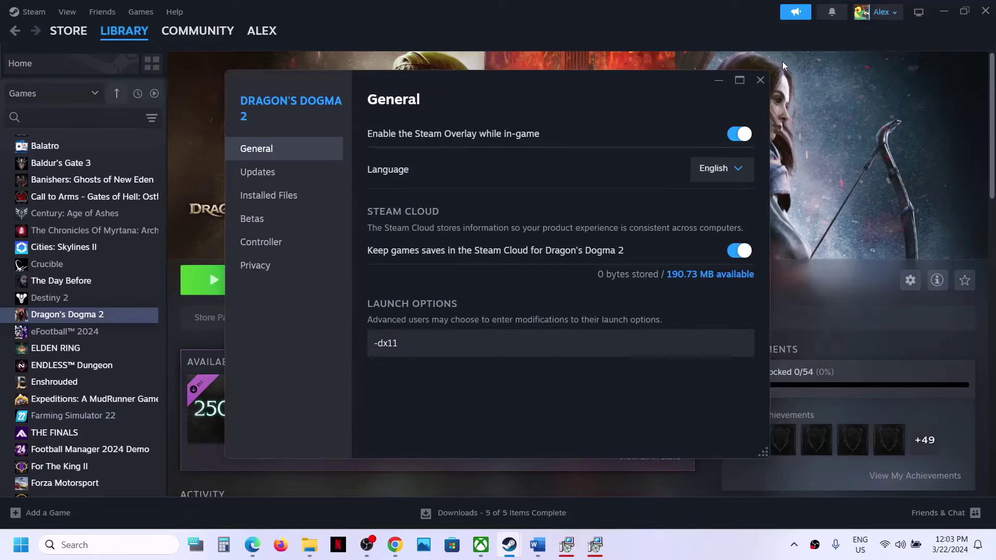
click(760, 79)
click(227, 291)
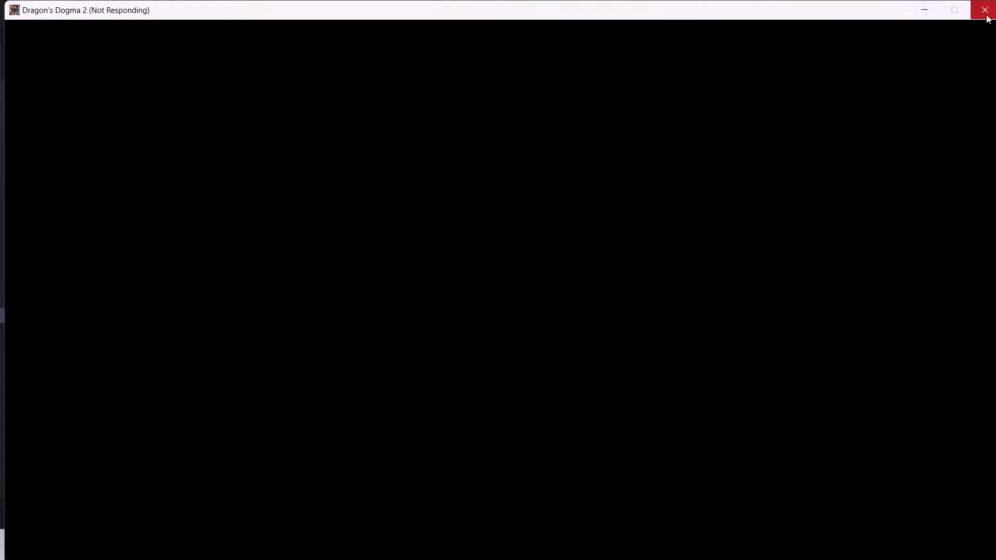
Step: Switch from the game back to Steam and replace Dragon's Dogma 2's launch option with -dx12
key(alt+Tab)
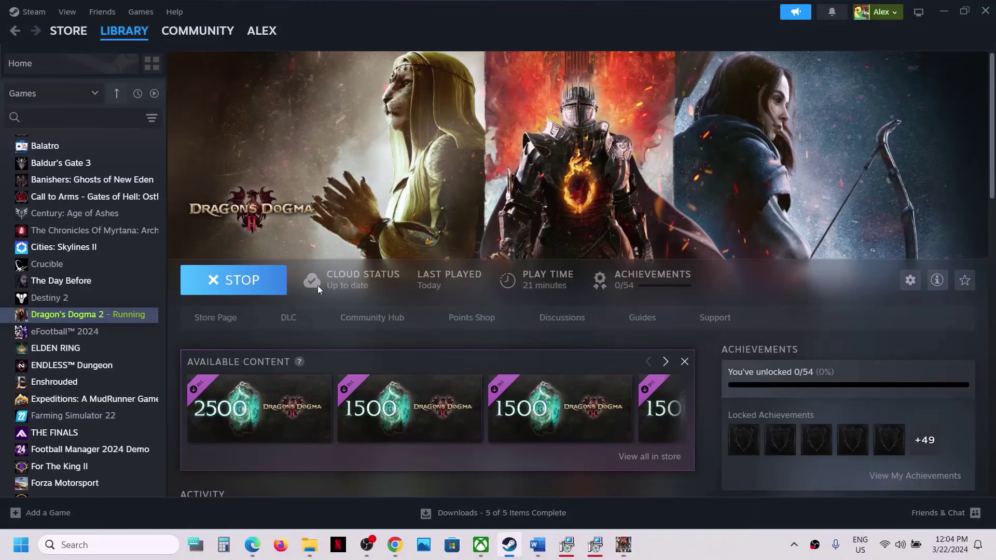
right_click(92, 317)
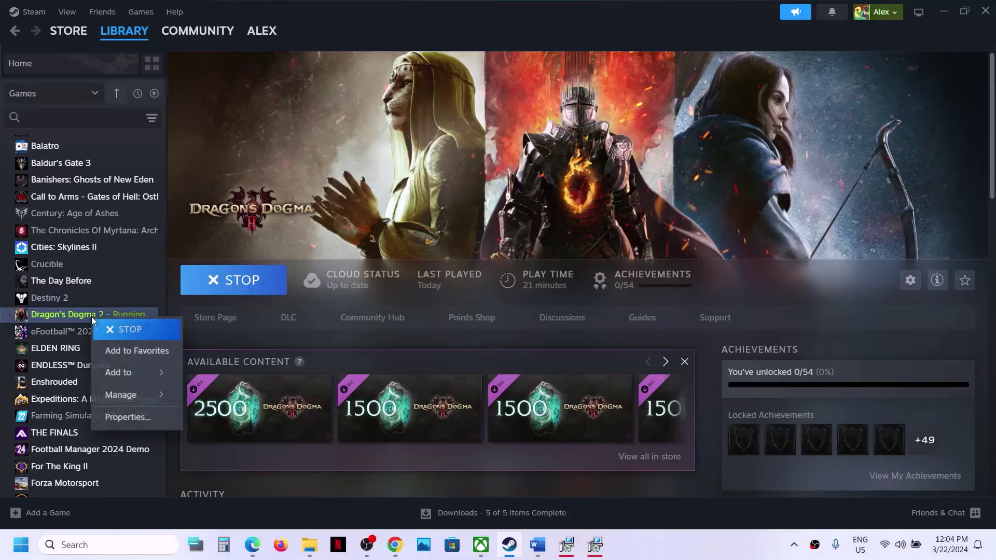
click(138, 416)
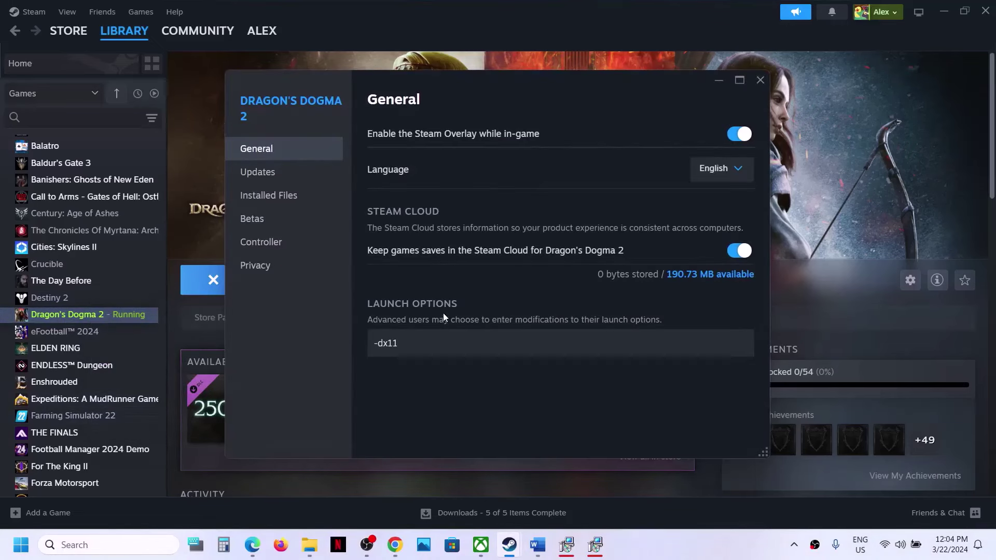
drag(404, 343, 313, 347)
text(-dx12)
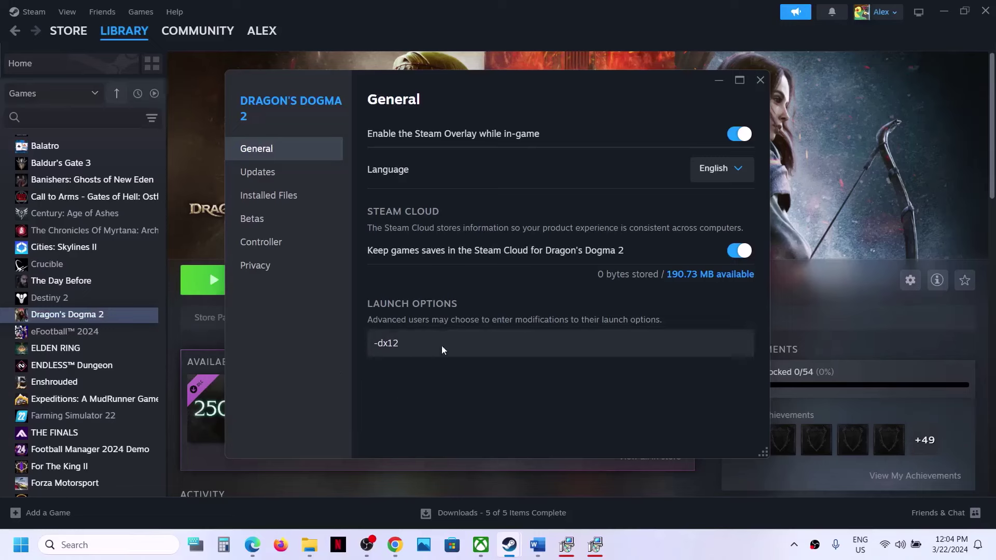
click(760, 78)
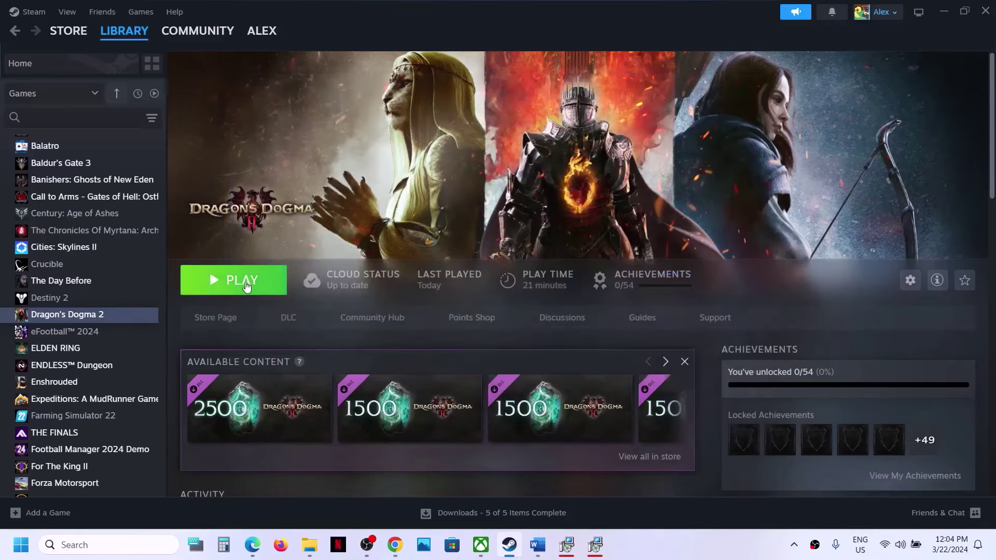
Step: Clear the launch options in Dragon's Dogma 2's properties and close the properties window
right_click(116, 315)
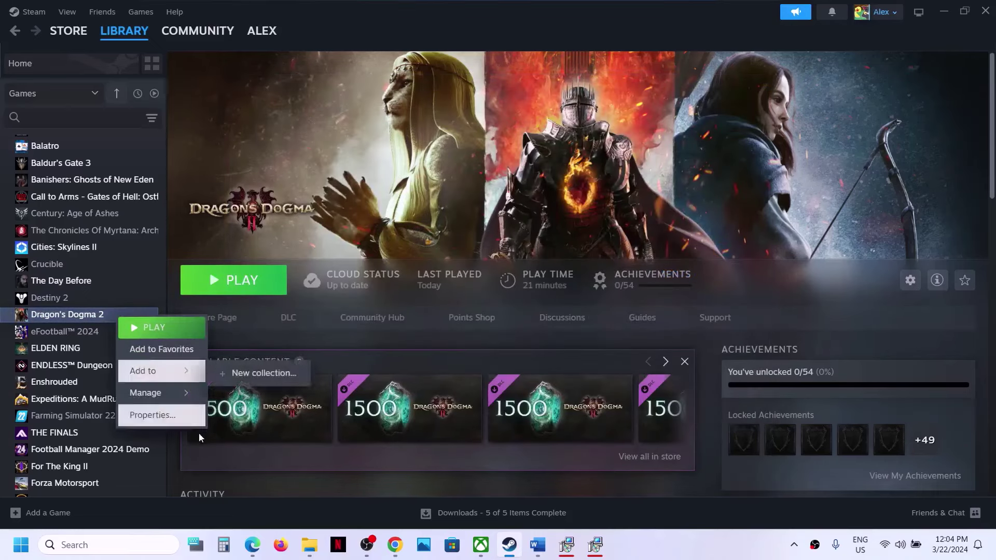
click(182, 425)
key(ctrl+a)
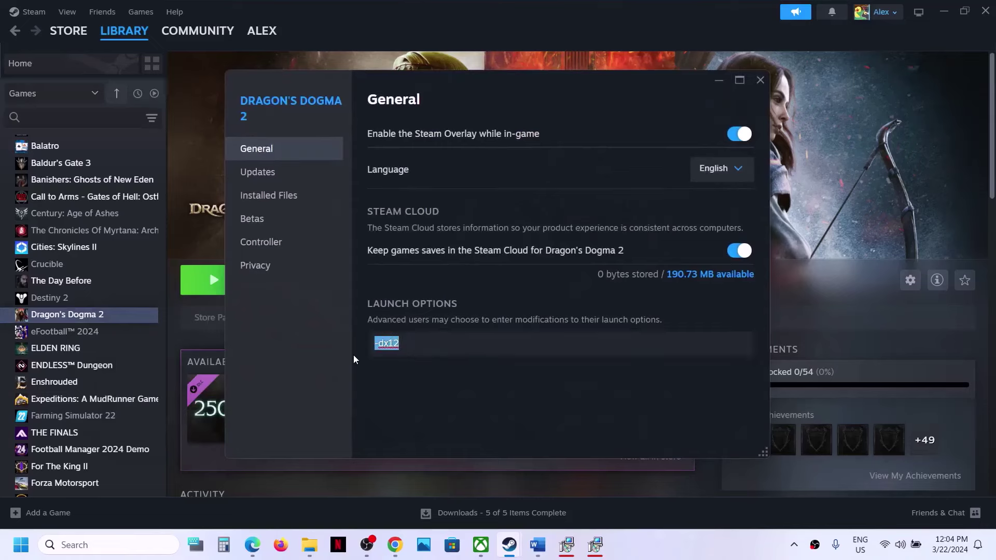
key(BackSpace)
click(446, 398)
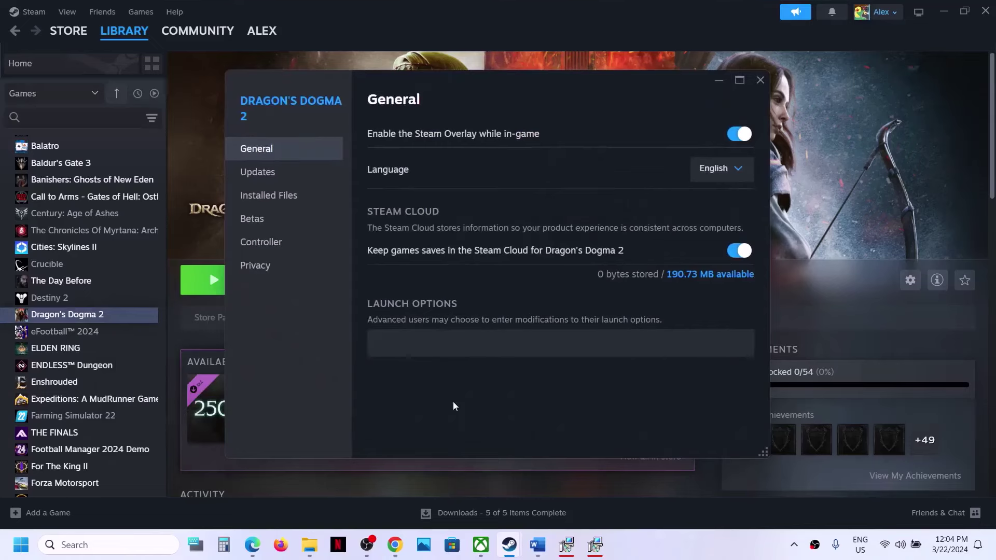
click(758, 82)
Step: Switch to the Word document and copy the word "graphics" from Step 14
mouse_move(537, 544)
click(537, 509)
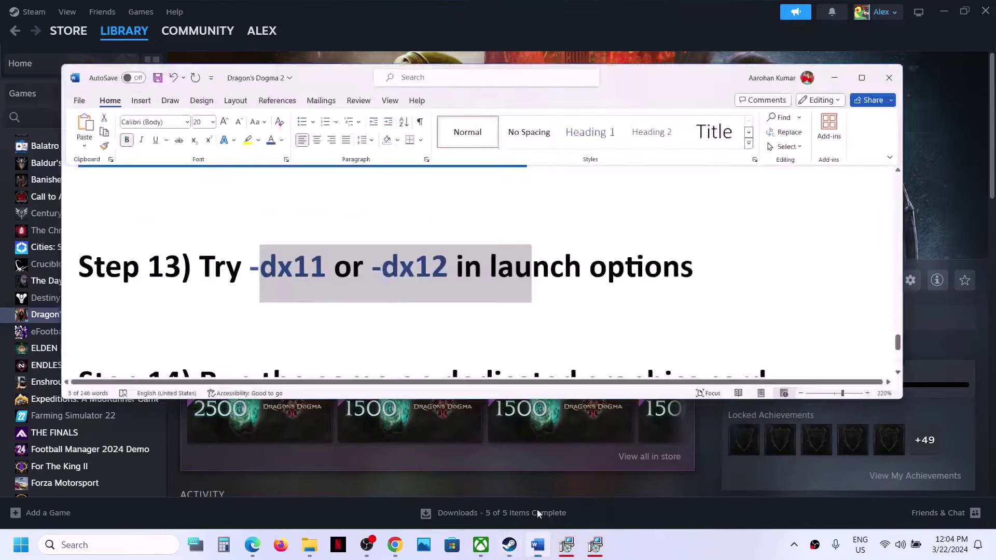
scroll(452, 327, down, 3)
scroll(451, 328, up, 2)
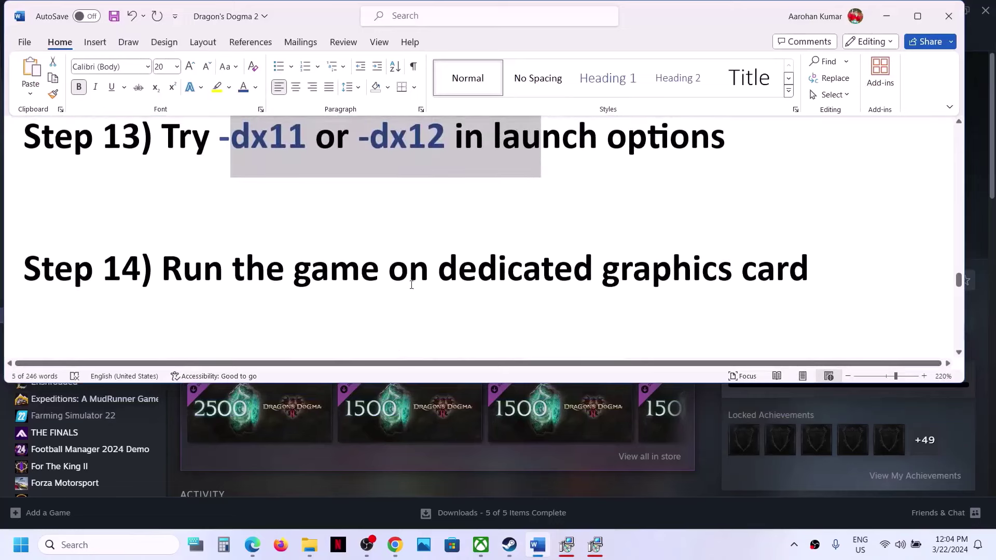
drag(406, 275, 684, 311)
click(667, 311)
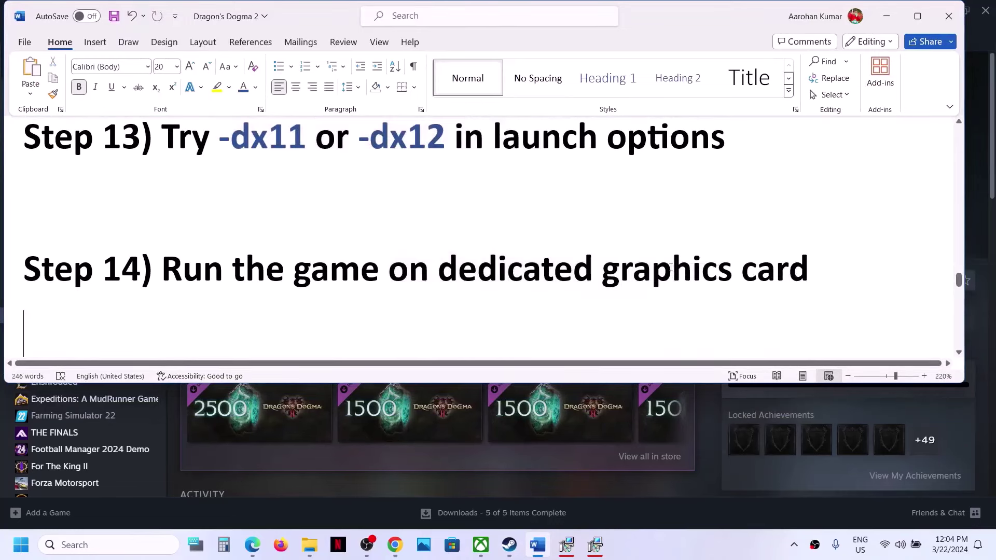
click(671, 267)
double_click(671, 267)
key(ctrl+c)
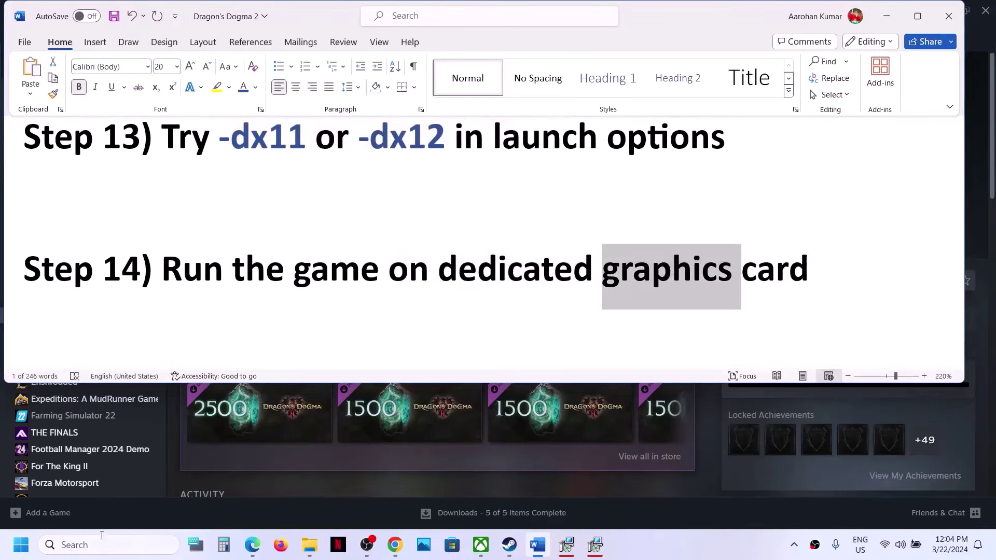
Step: Search Windows for the copied word "graphics" and open Graphics settings
click(95, 544)
key(ctrl+v)
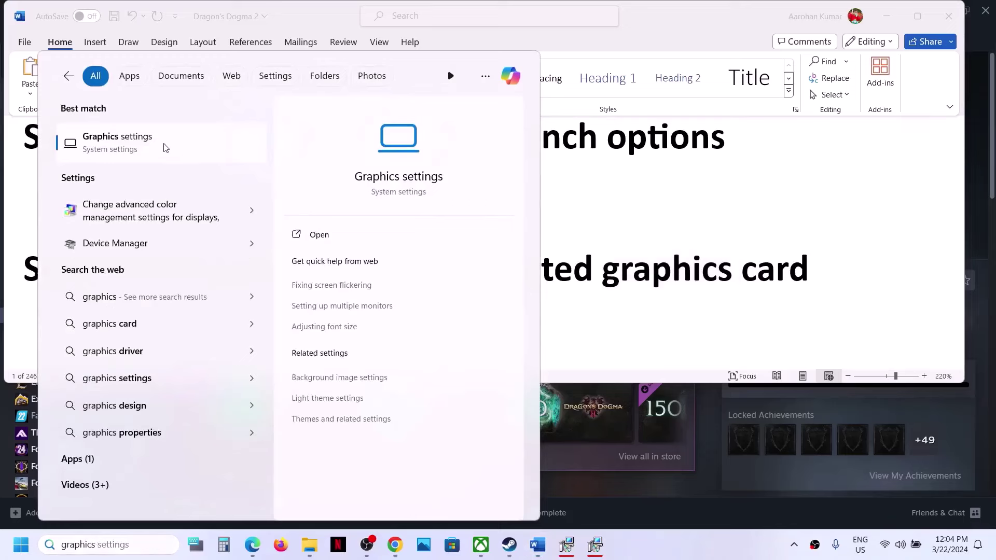
click(169, 147)
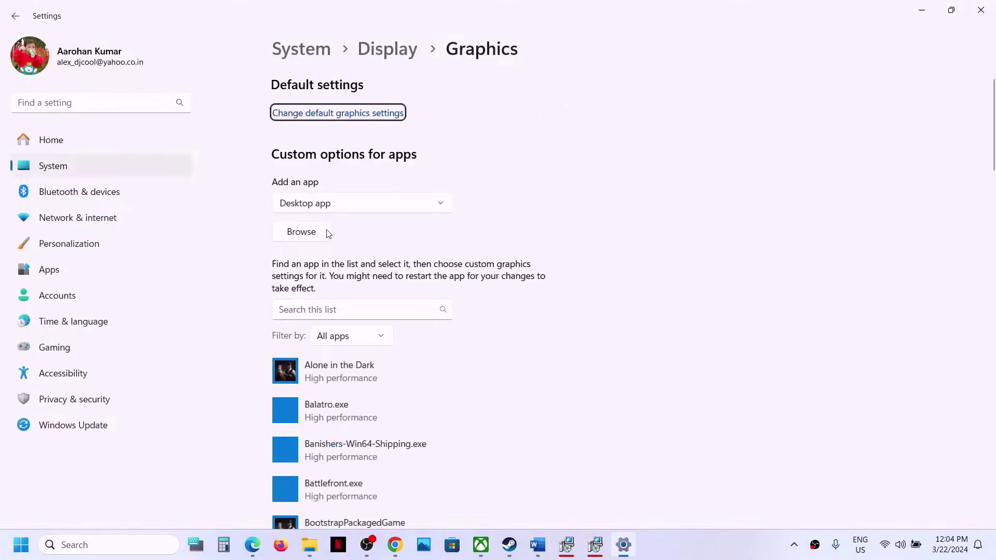
Step: Add the DD2 application from Steam's steamapps\common\Dragons Dogma 2 folder to the custom graphics options as a desktop app
click(302, 232)
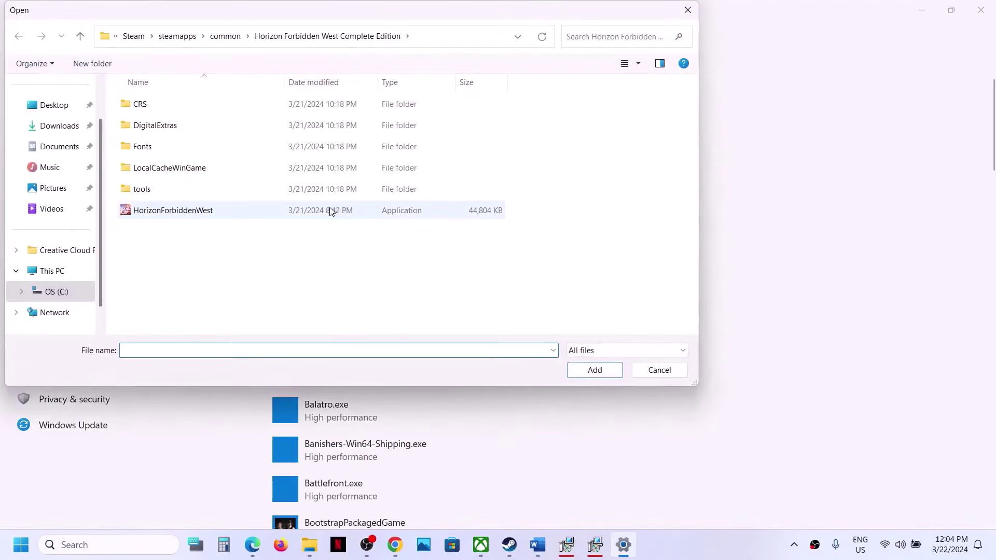
click(225, 35)
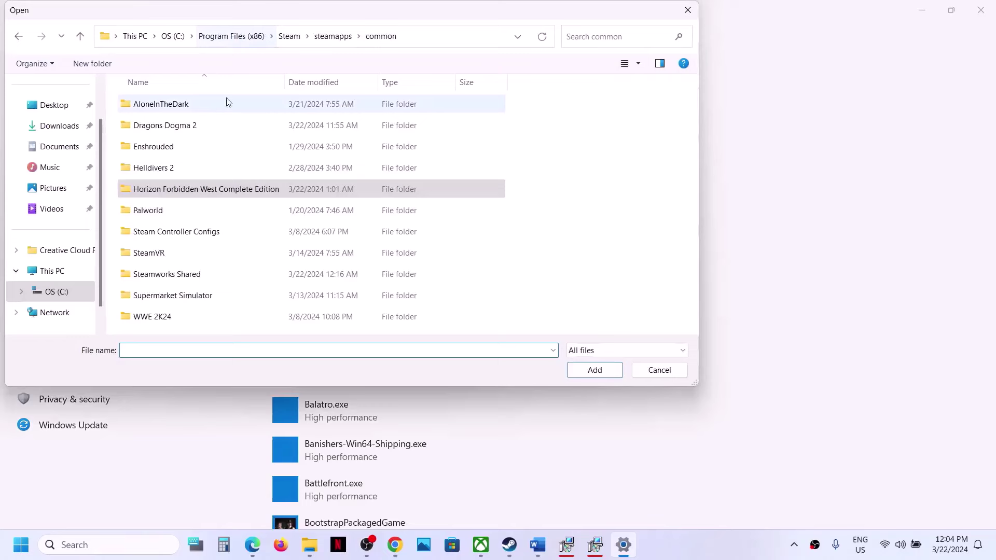
click(177, 129)
double_click(176, 128)
click(166, 131)
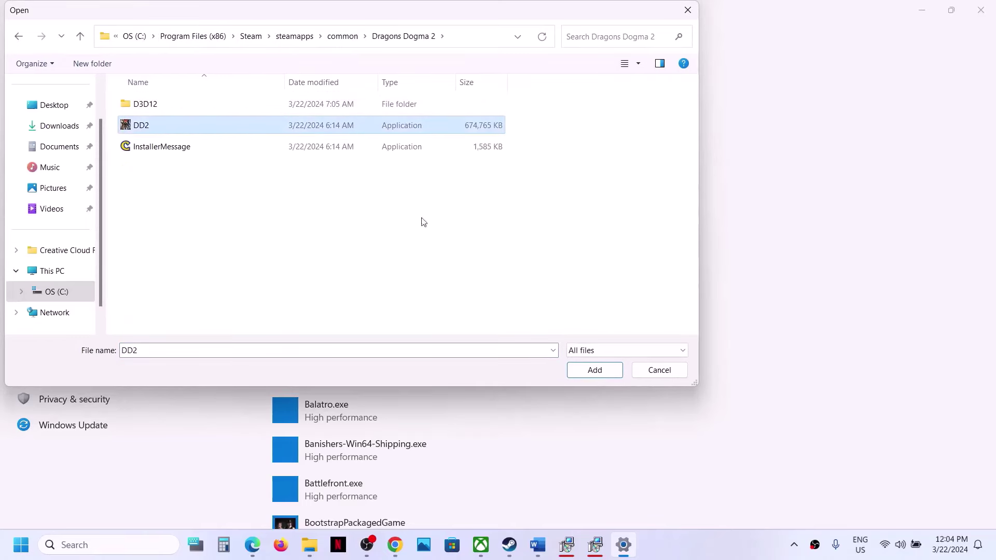
click(595, 369)
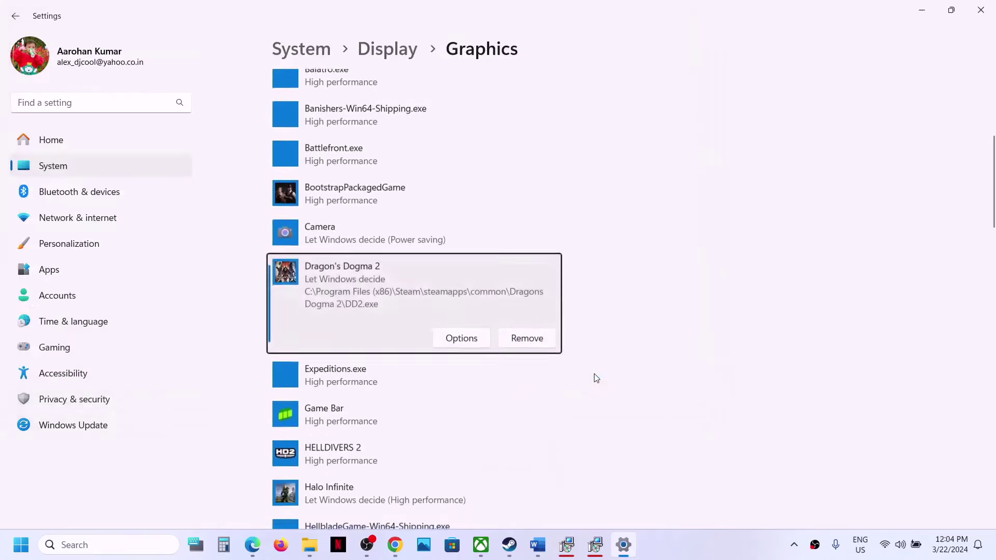
Step: Set Dragon's Dogma 2's graphics preference to High performance, save it, and close Settings
click(453, 339)
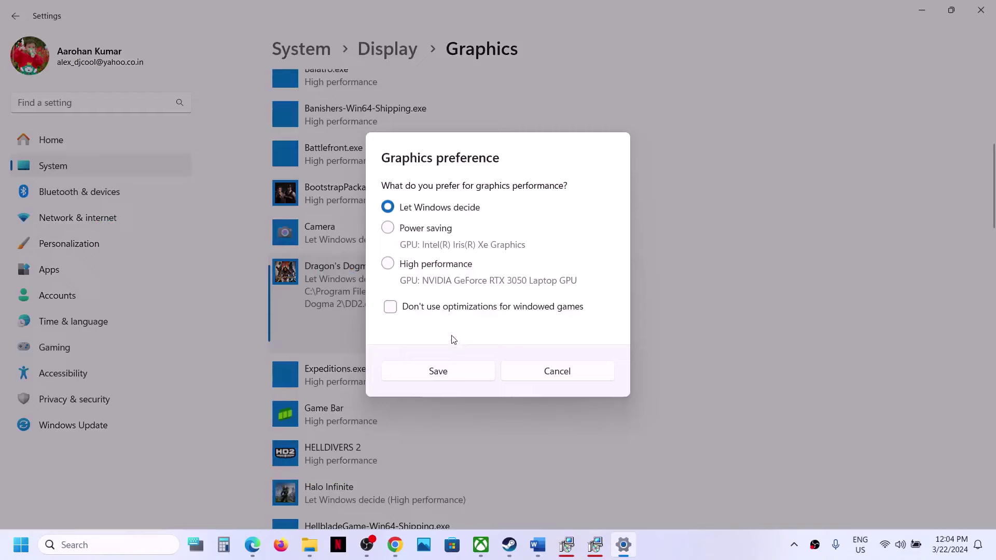
click(421, 264)
click(462, 374)
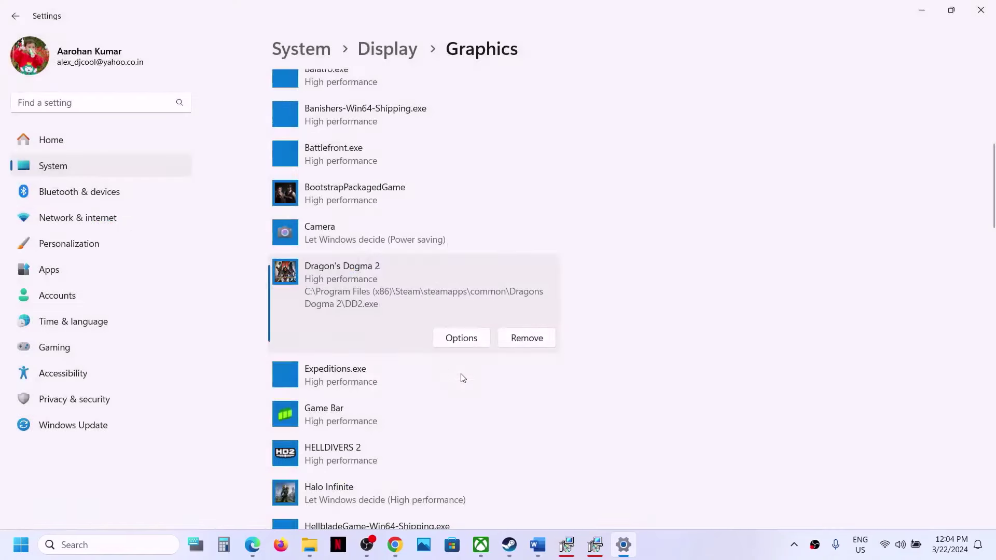
click(980, 10)
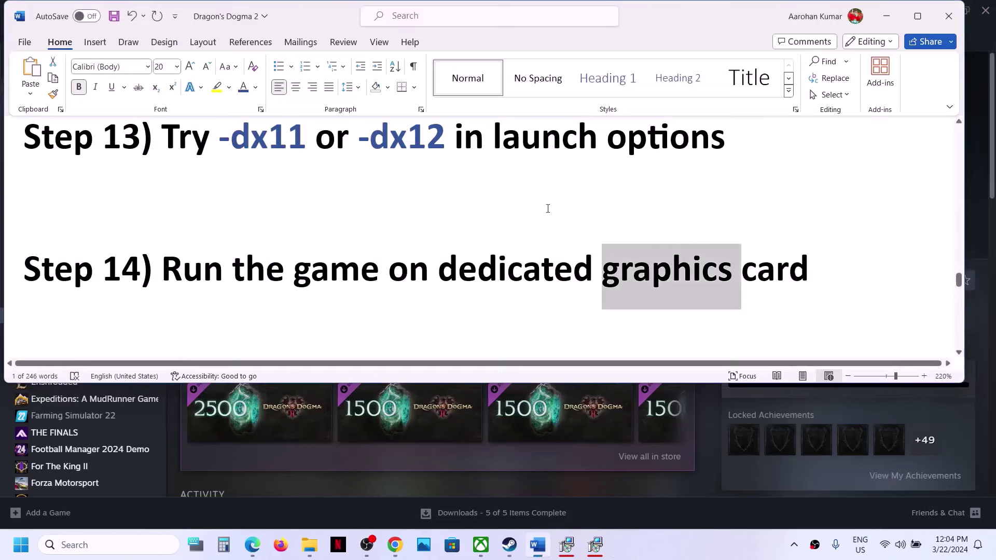
Step: Go to the virtual memory instructions in the Word document and copy the line "View Advanced system settings"
scroll(507, 236, down, 5)
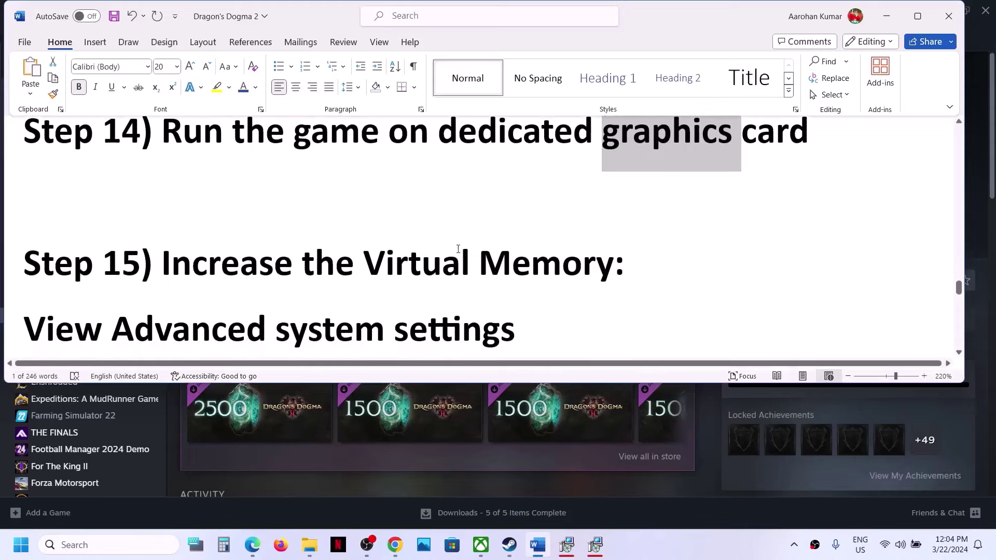
scroll(455, 250, down, 2)
click(699, 482)
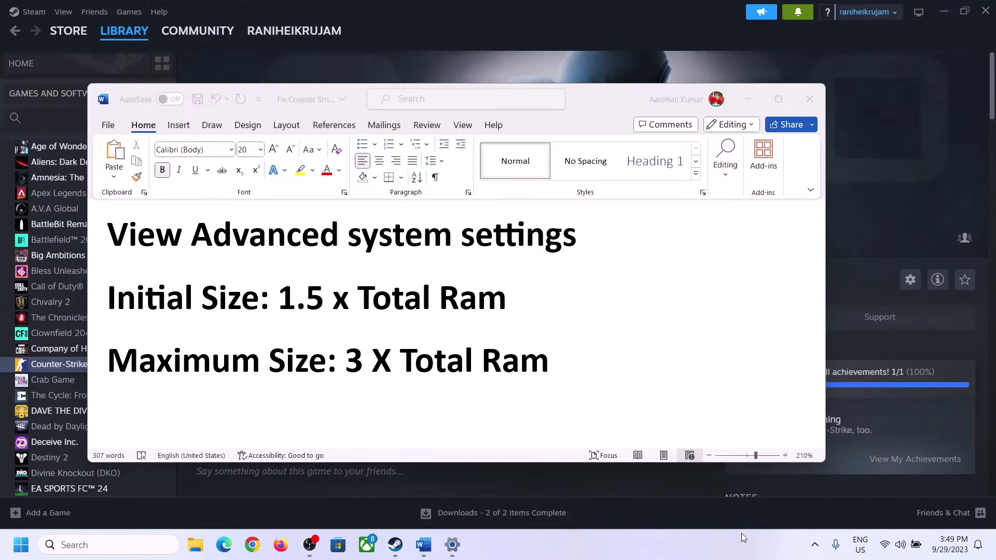
click(136, 240)
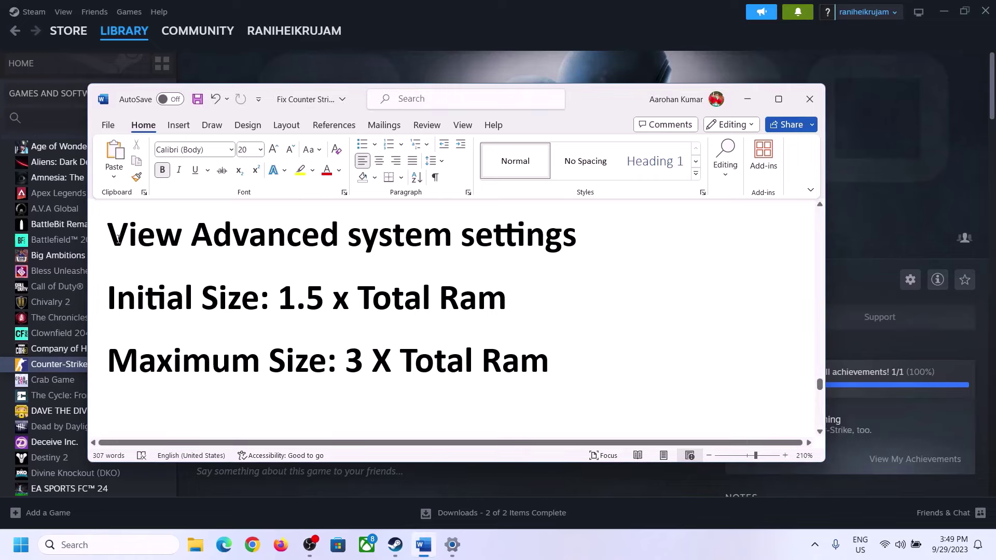
mouse_move(115, 239)
mouse_down()
mouse_move(382, 301)
mouse_move(539, 254)
mouse_up()
key(ctrl+c)
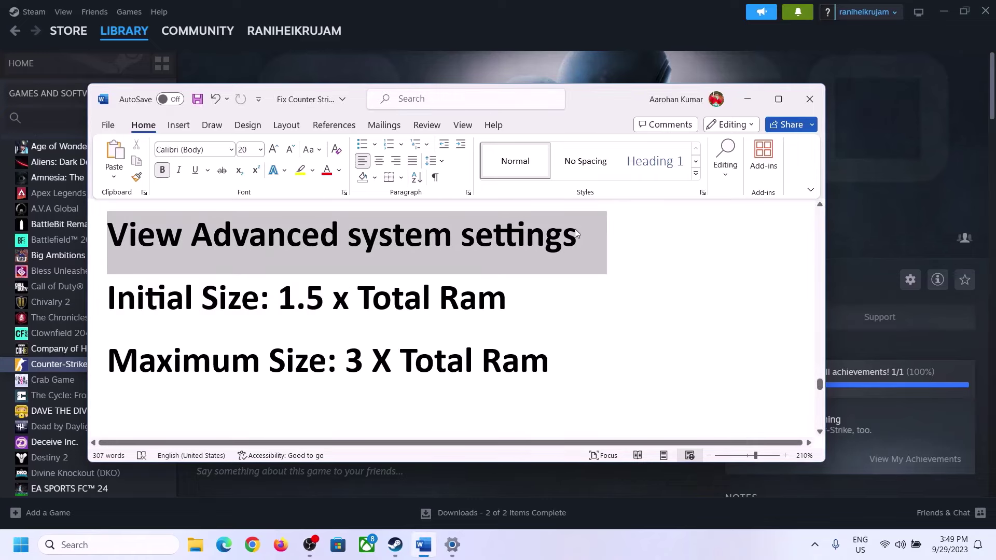
Step: Search Windows for the copied text, open View advanced system settings, and open the Virtual Memory dialog from the advanced performance options
click(109, 545)
key(ctrl+v)
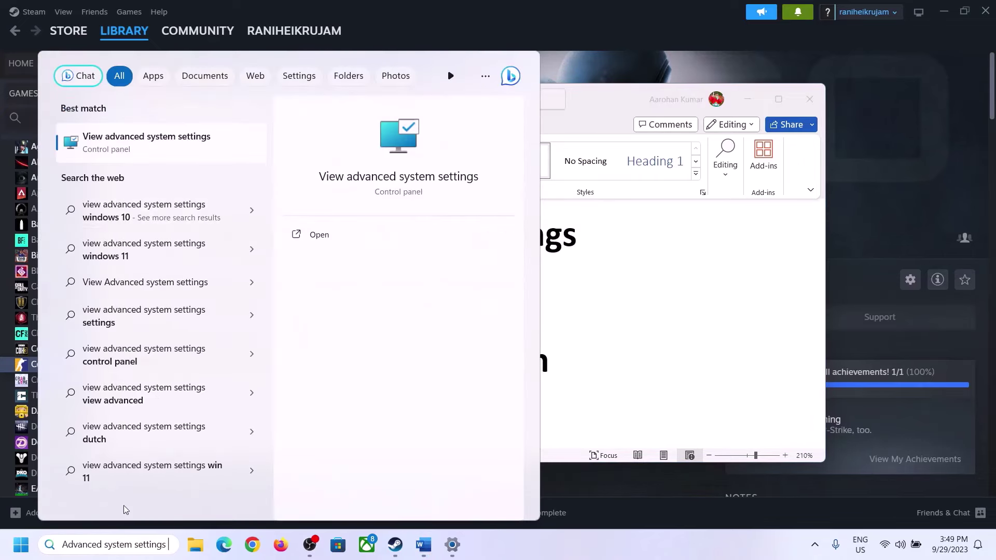
click(138, 150)
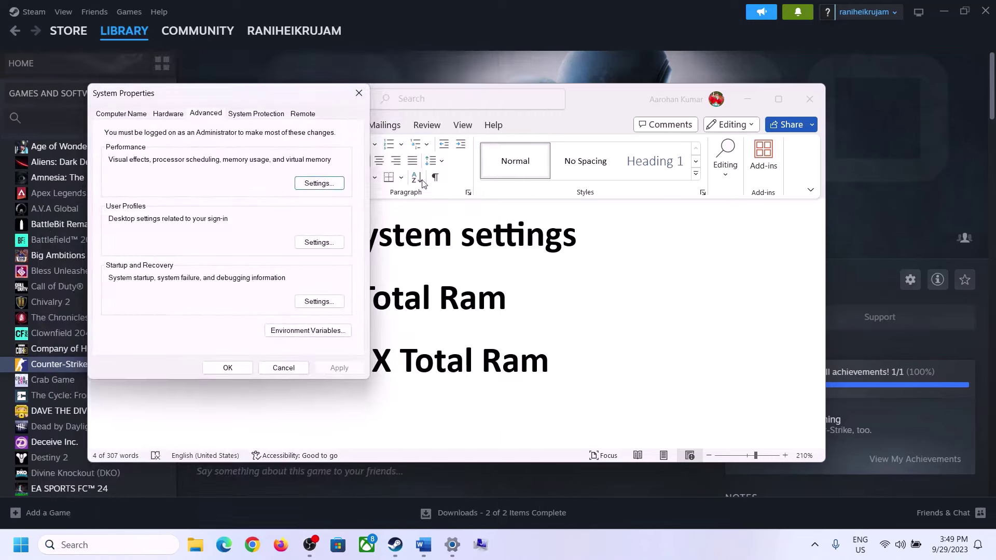
drag(207, 98, 446, 177)
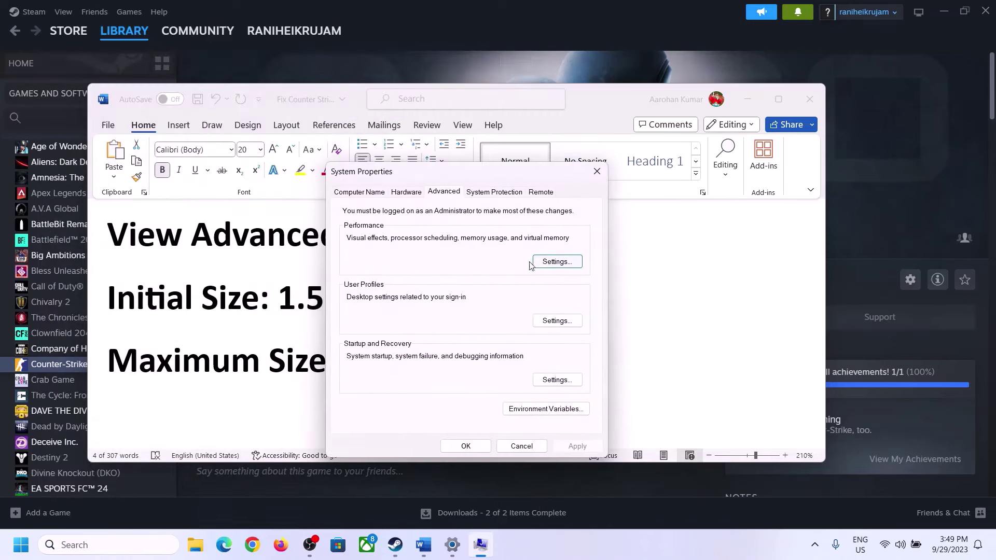
click(558, 261)
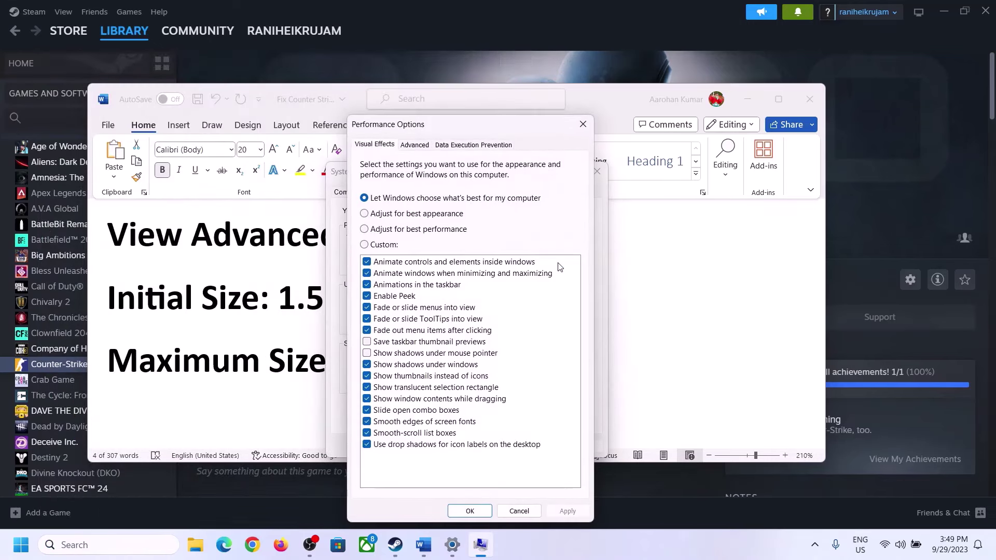
click(415, 145)
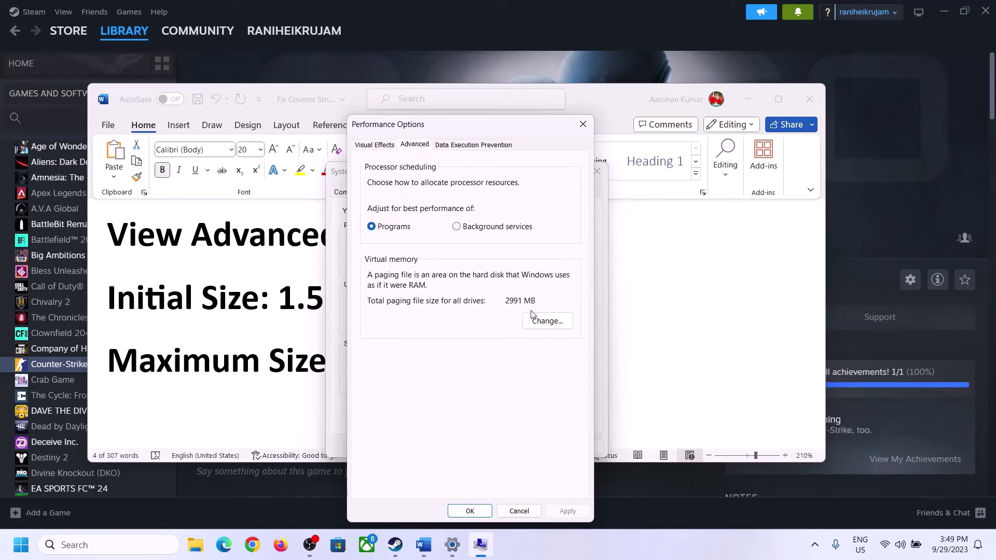
click(549, 320)
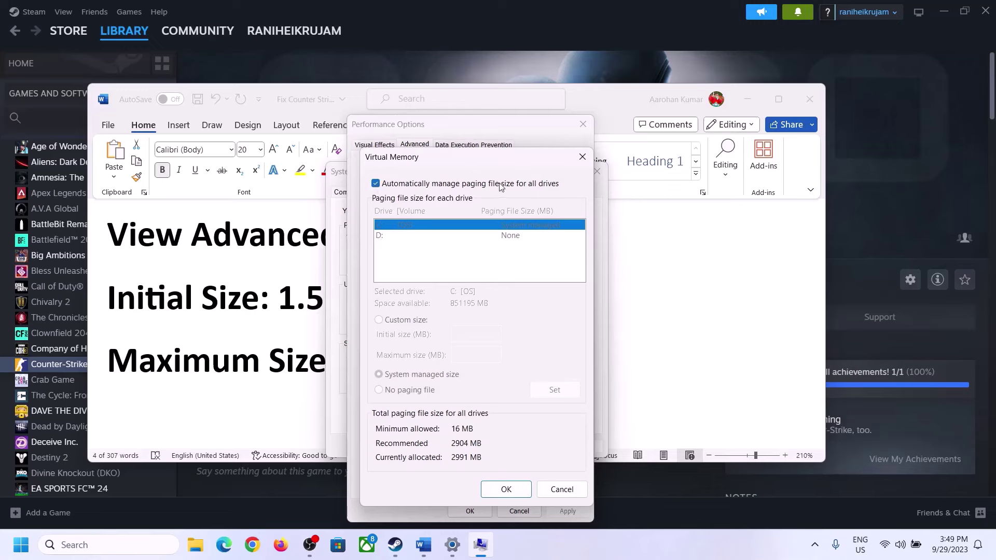
Step: Turn off automatic paging file management for all drives and choose a custom size for drive C
click(376, 183)
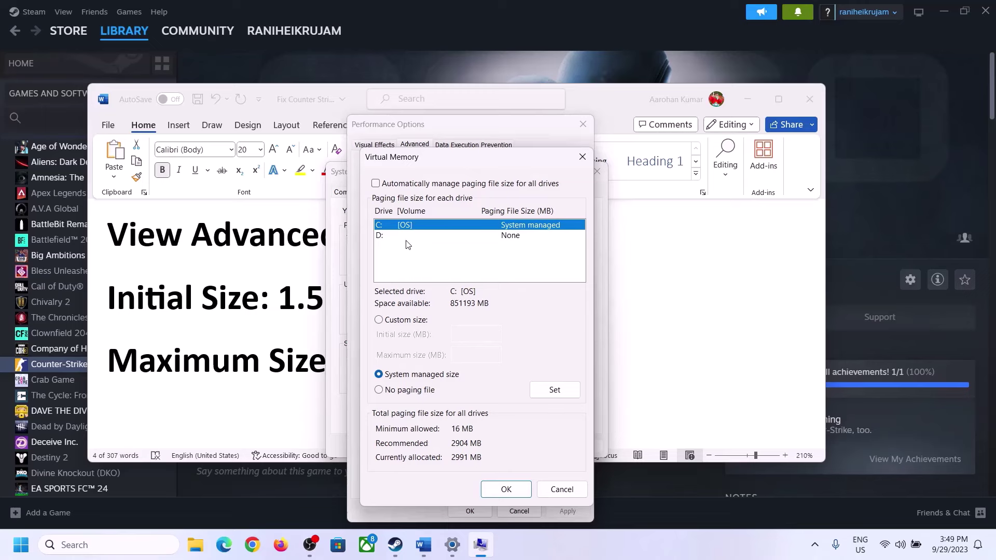
click(378, 320)
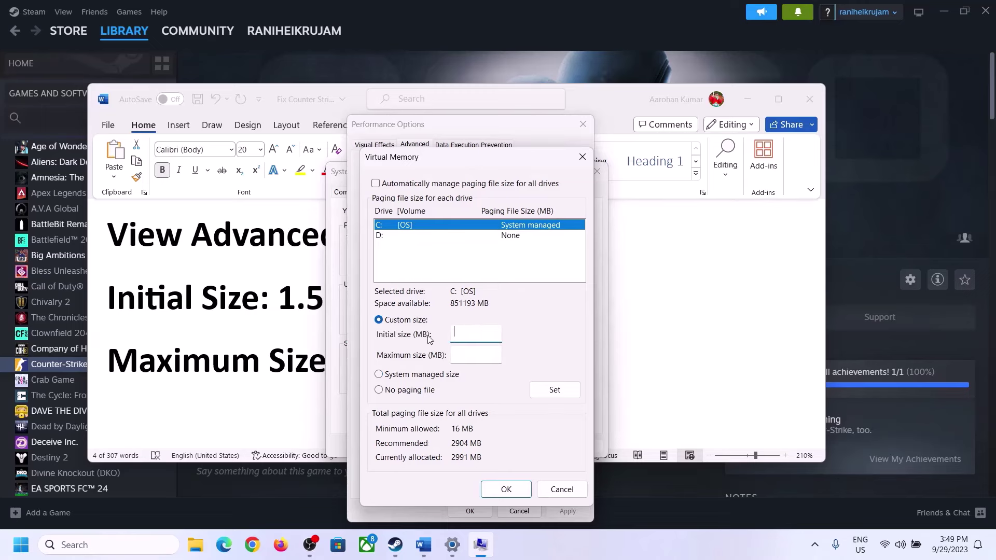
Step: Highlight the initial size formula in the Word document and check the installed RAM on the system About page in Settings
click(298, 308)
drag(291, 299, 461, 309)
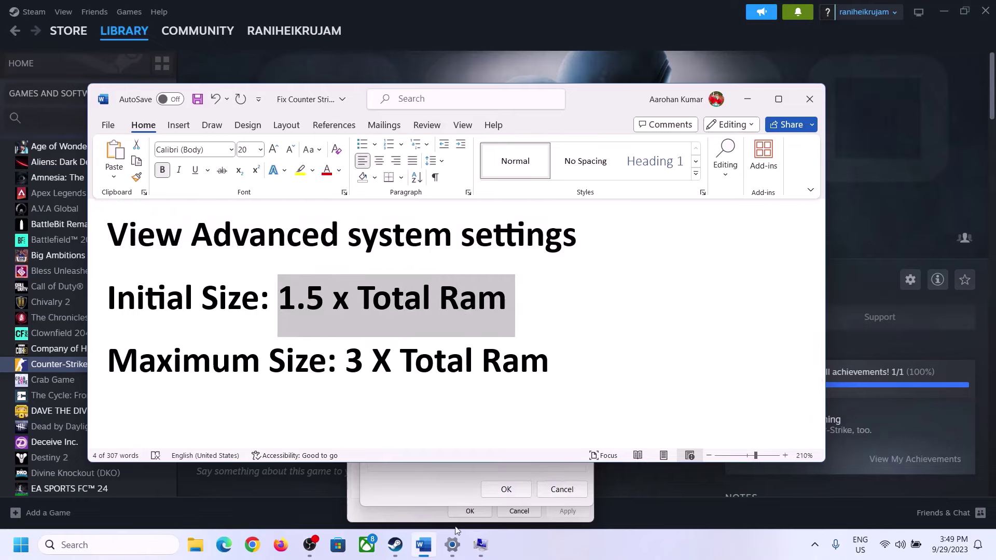
click(452, 547)
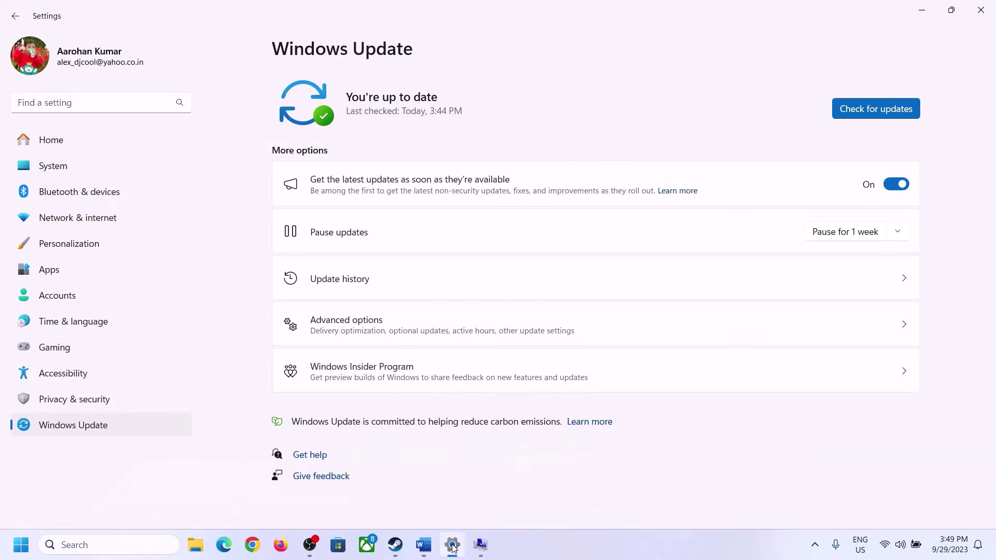
click(45, 167)
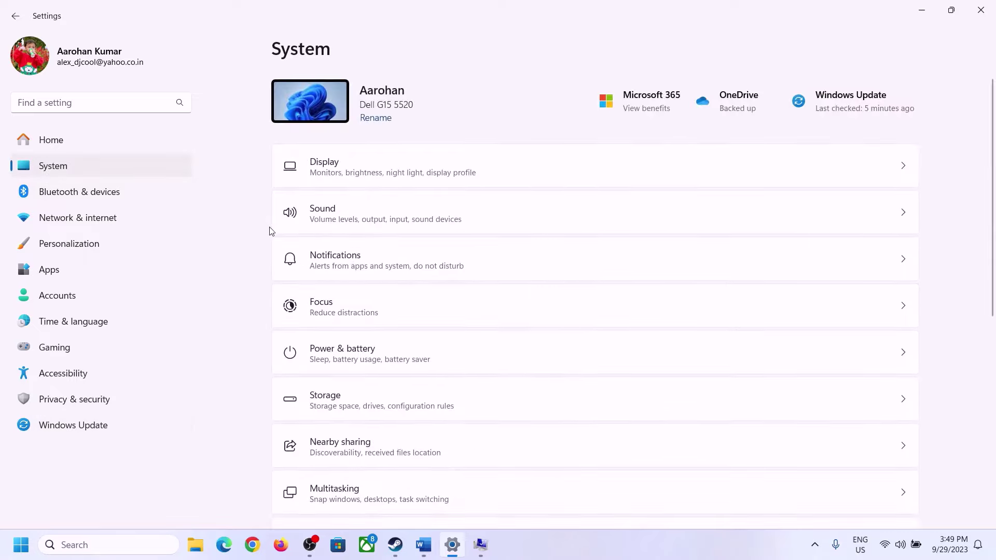
scroll(363, 414, down, 6)
click(329, 491)
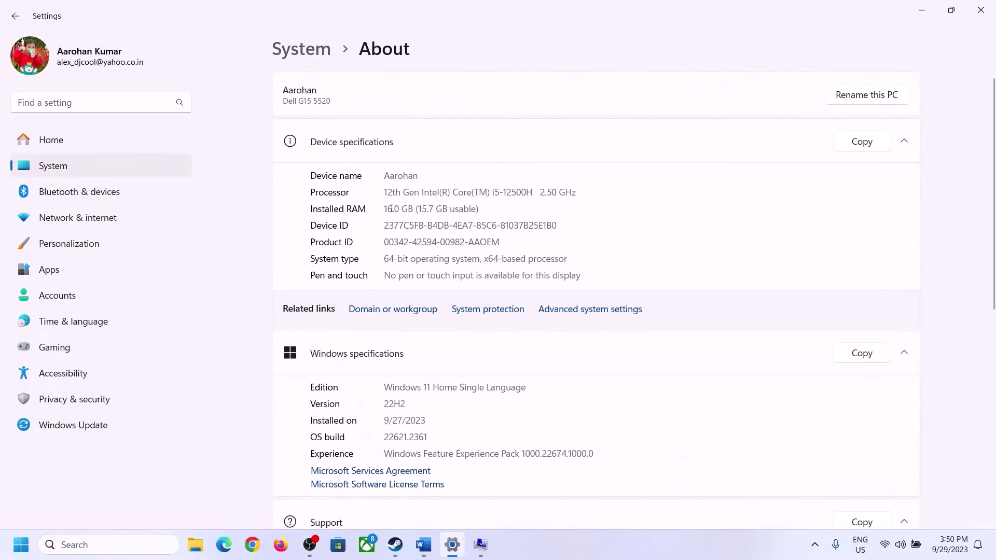
drag(392, 208, 379, 208)
click(392, 209)
drag(392, 208, 382, 209)
Step: Run calc to open Calculator, place it beside the Virtual Memory dialog, and consult the size formulas in the Word document
click(478, 544)
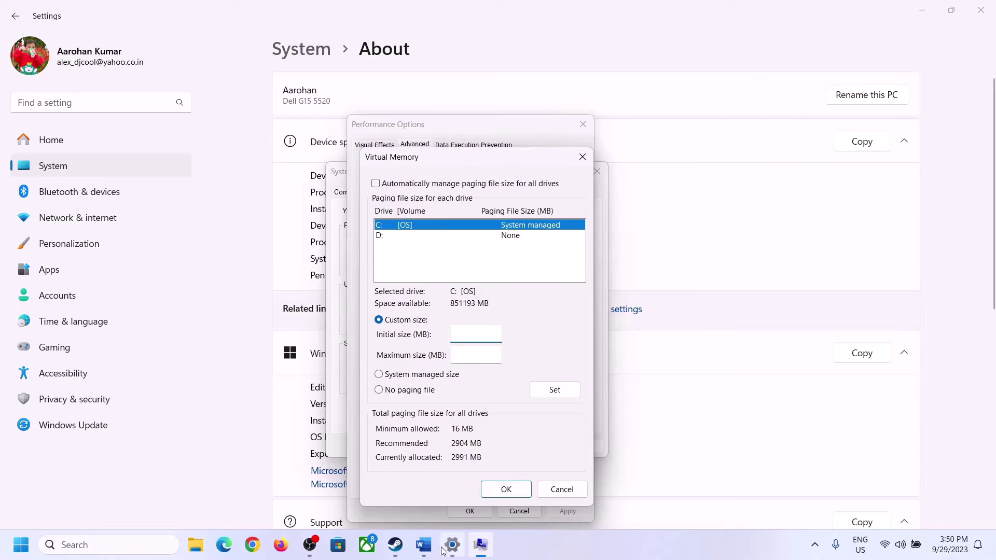
mouse_move(449, 480)
key(super+r)
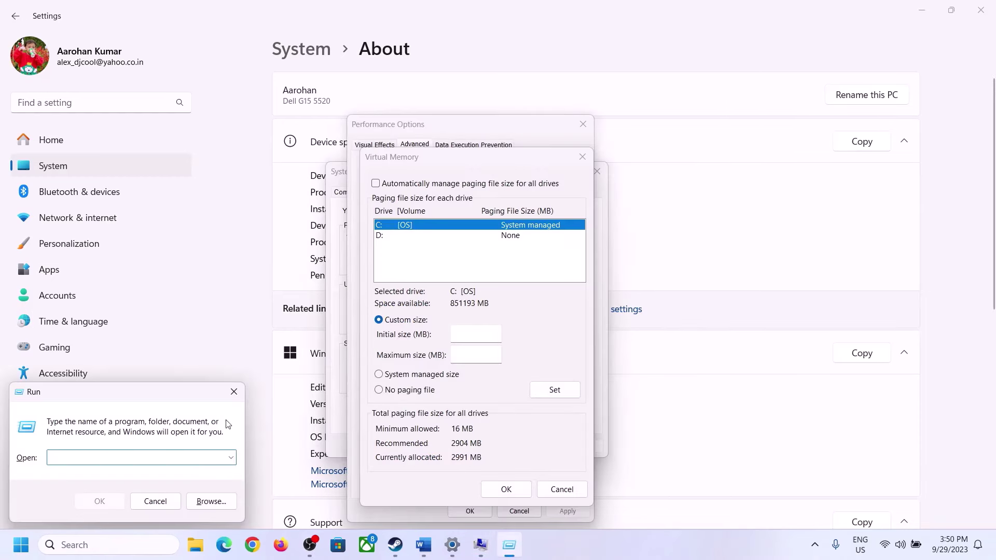
text(calc)
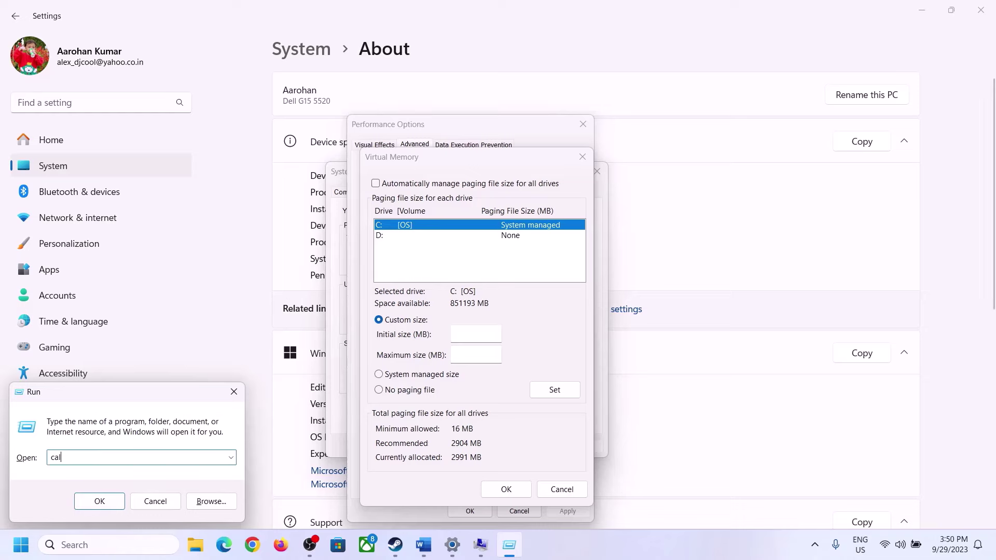
click(99, 502)
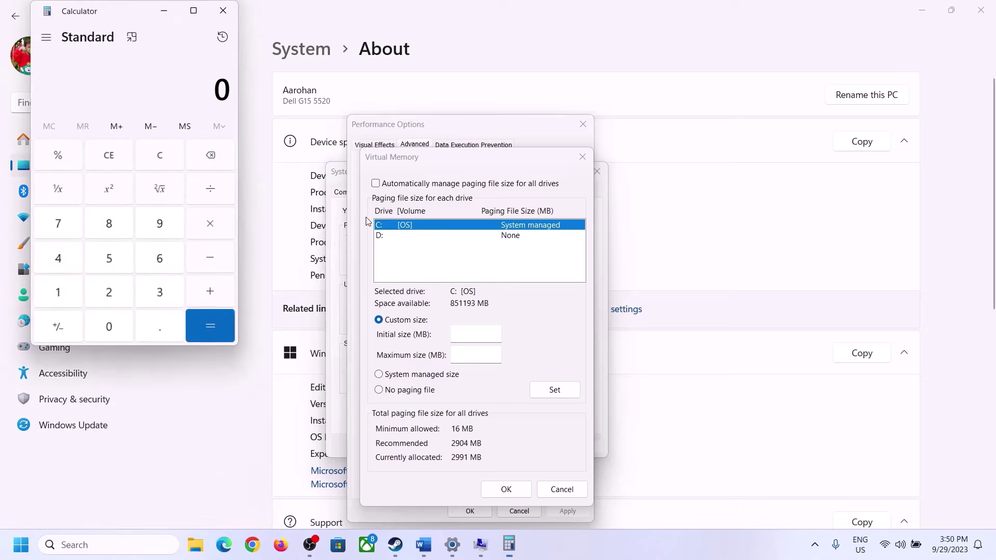
drag(127, 21, 725, 170)
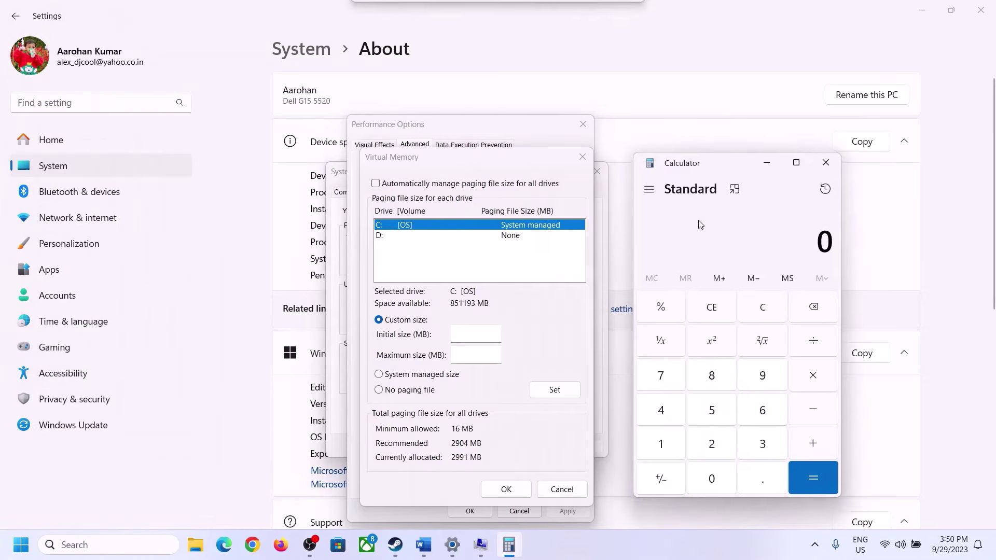
click(424, 544)
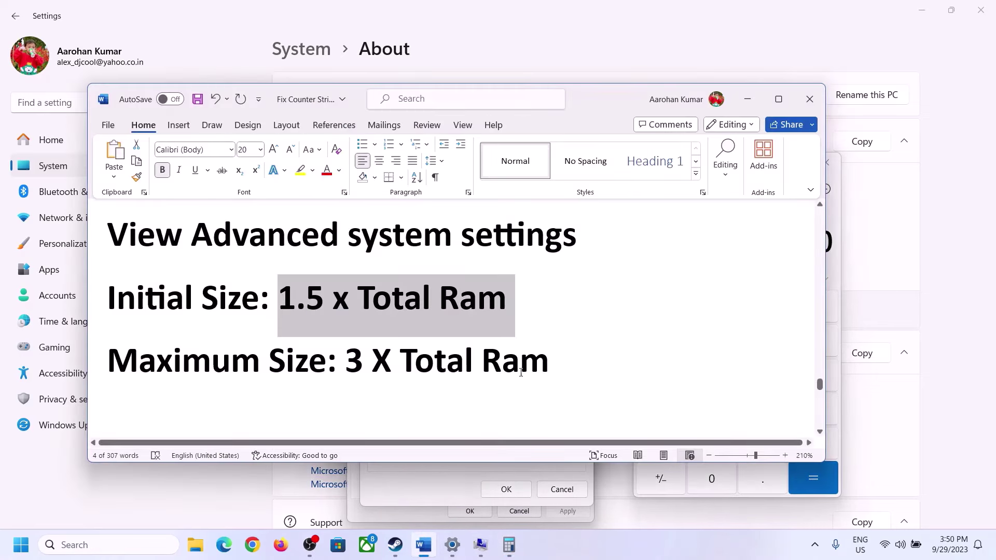
click(510, 543)
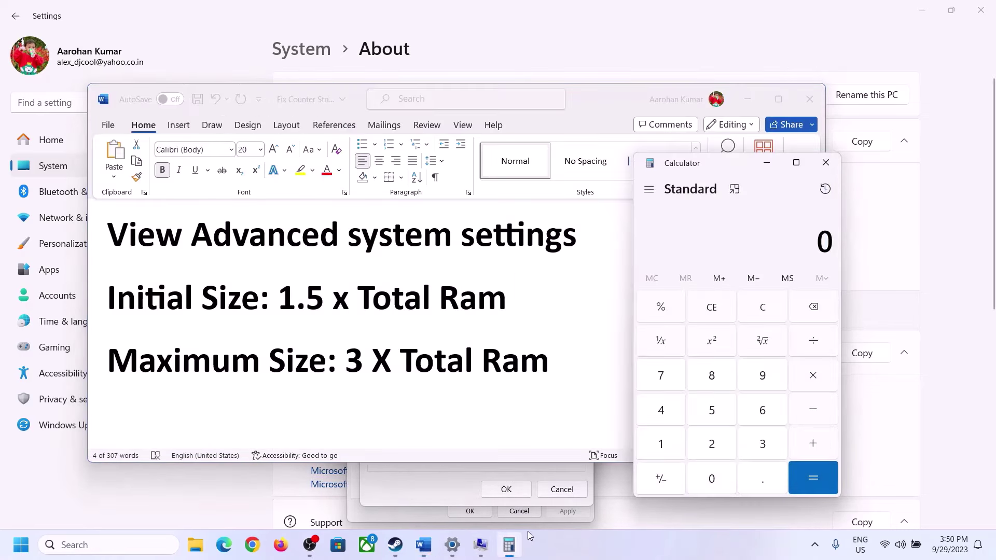
Step: Convert the 16 GB of installed RAM to megabytes in Calculator by multiplying 16 by 1024
click(662, 447)
click(758, 418)
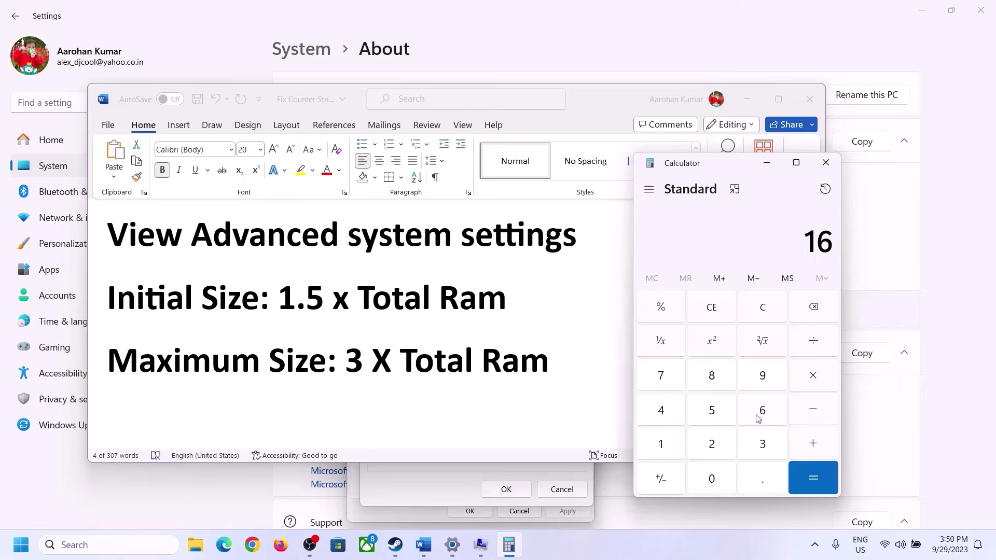
click(764, 317)
click(668, 445)
click(747, 416)
click(813, 381)
click(660, 450)
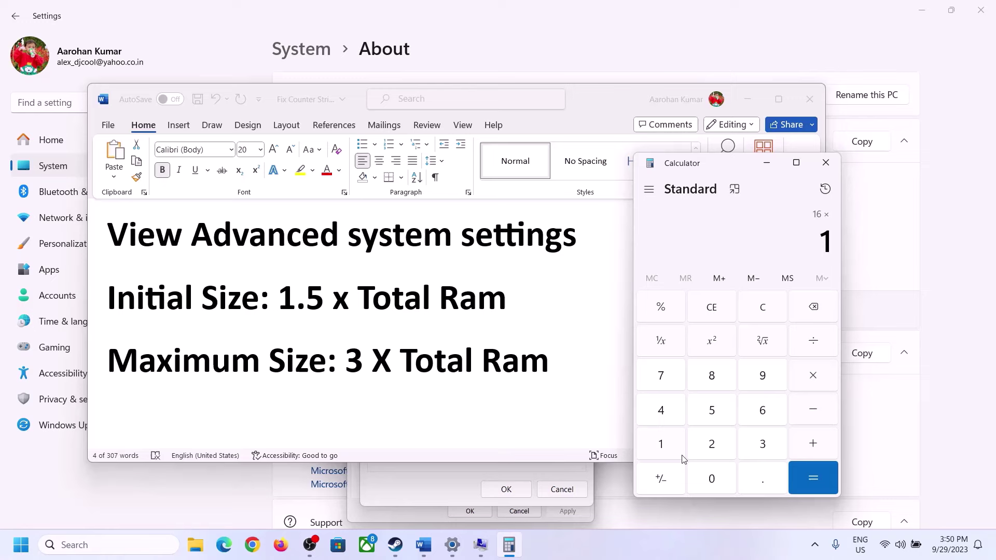
click(713, 487)
click(711, 442)
click(668, 418)
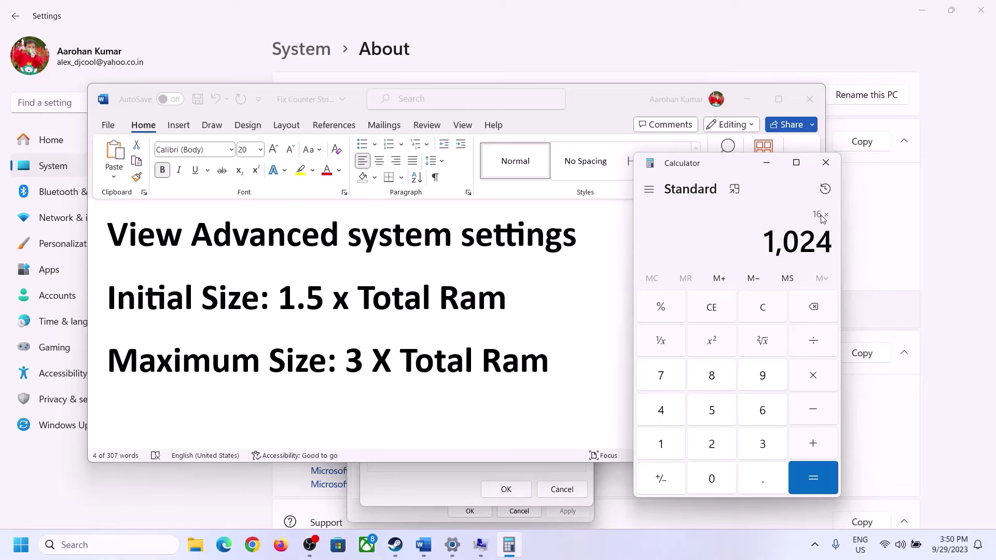
click(813, 477)
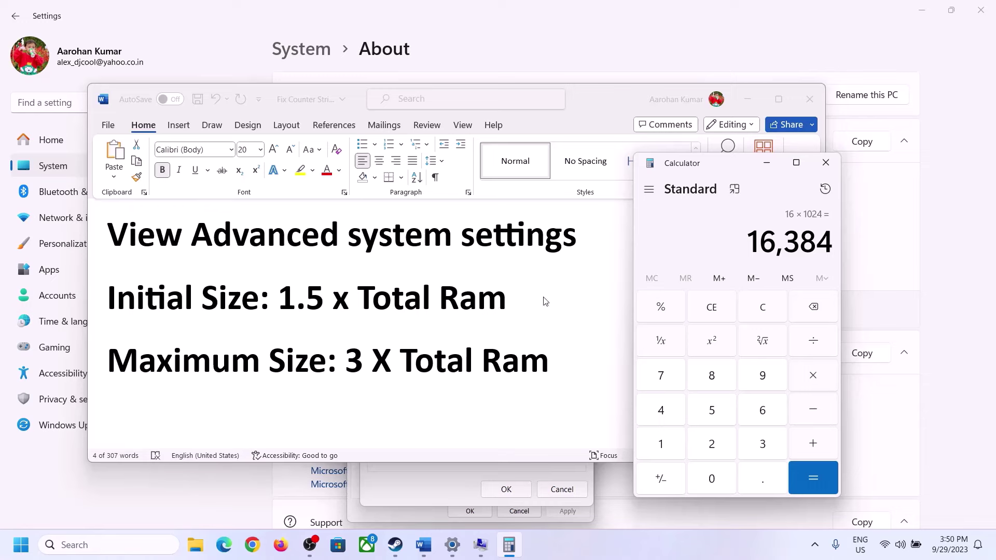
Step: Multiply the RAM amount in megabytes by 1.5 to calculate the initial paging file size
click(815, 381)
click(673, 446)
click(759, 478)
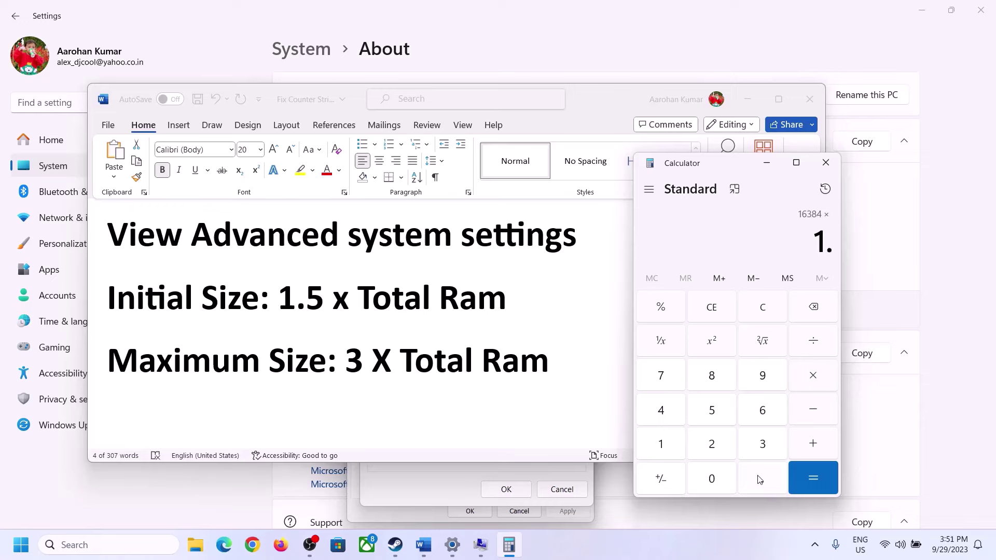
click(713, 410)
click(812, 476)
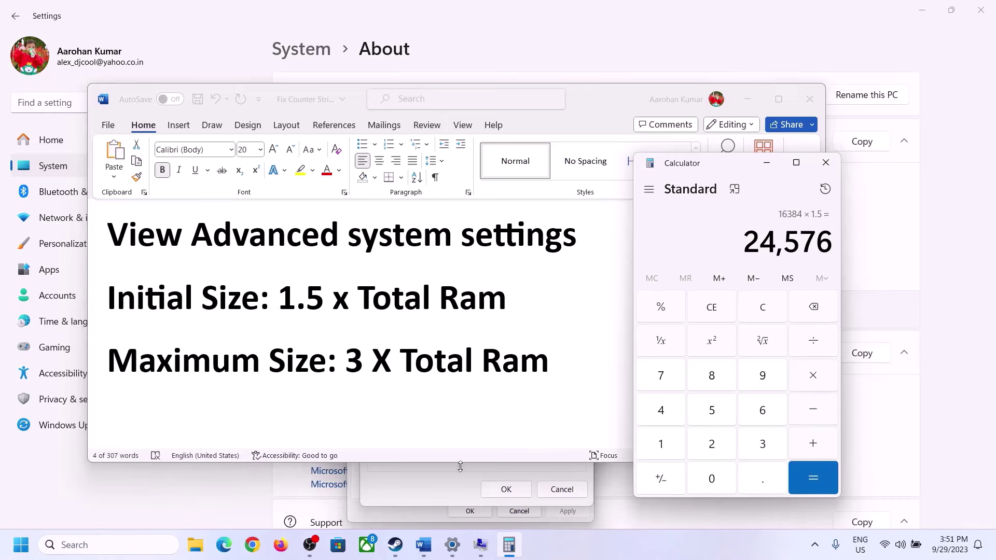
Step: Set the initial paging file size for drive C to 24576 MB in the Virtual Memory dialog
click(439, 483)
text(24576)
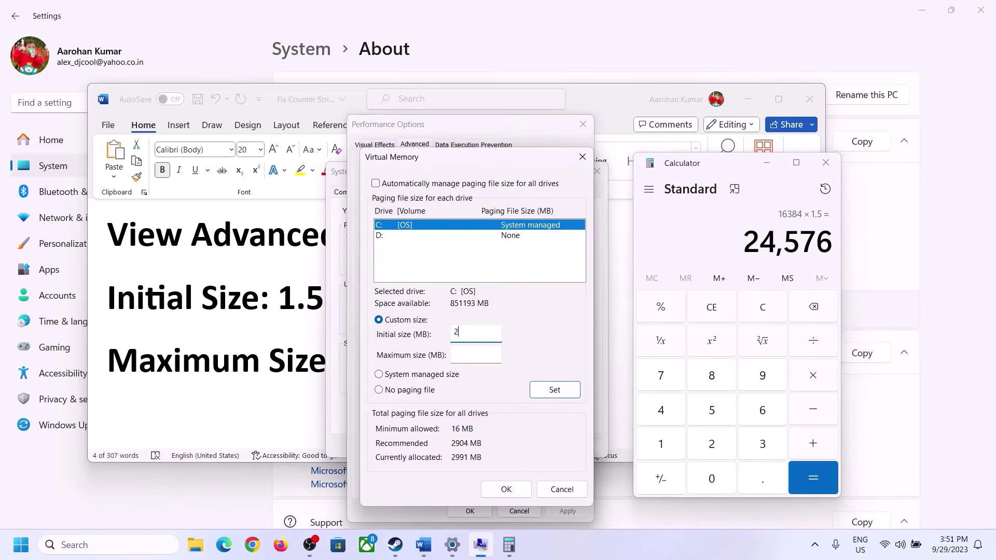
click(498, 354)
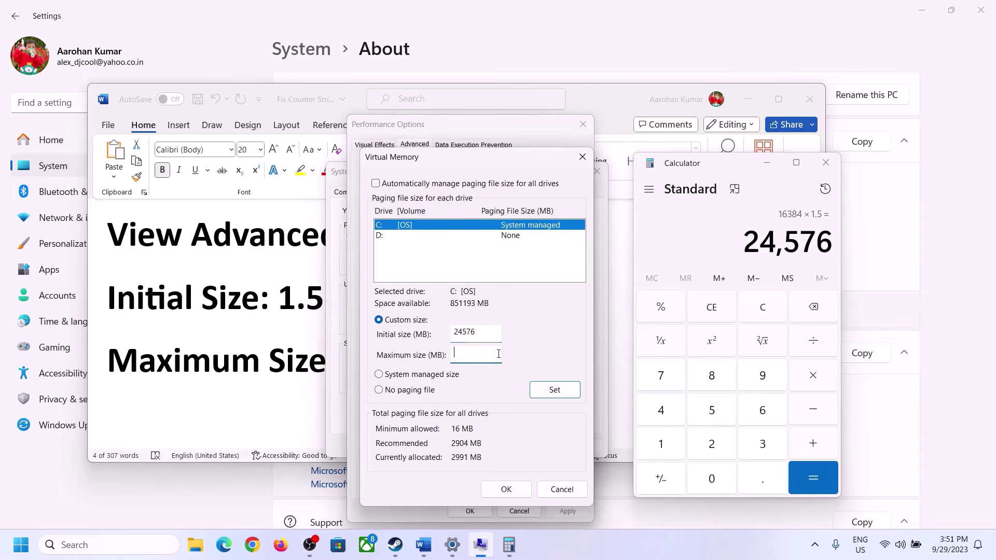
Step: Consult the maximum size formula and the installed RAM, clear Calculator, and multiply 16 by 1024 again
click(314, 365)
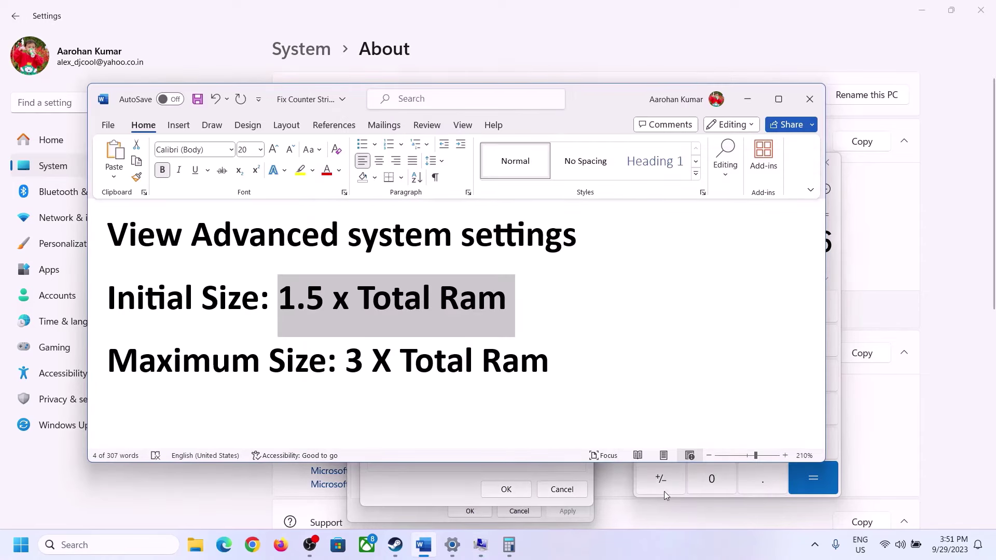
click(838, 273)
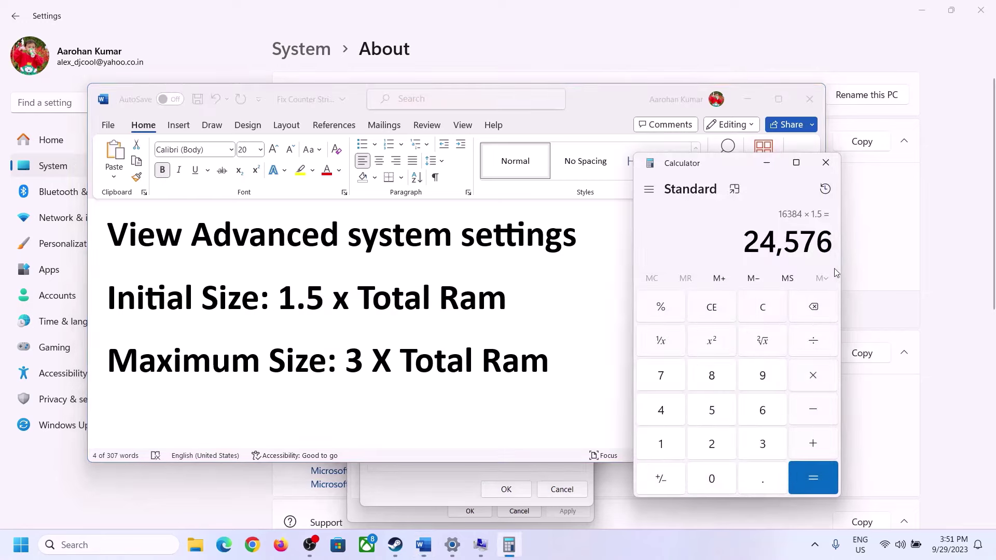
click(770, 308)
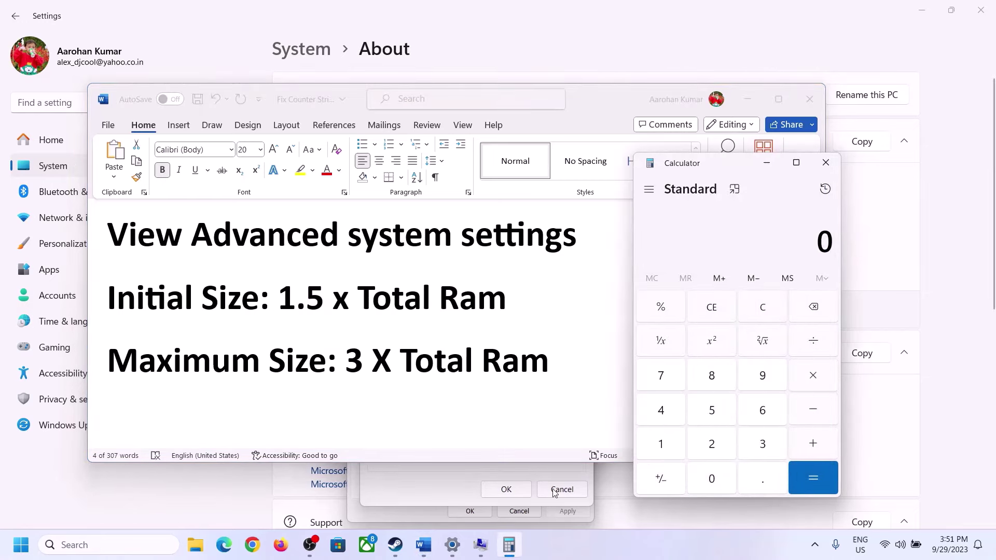
click(456, 545)
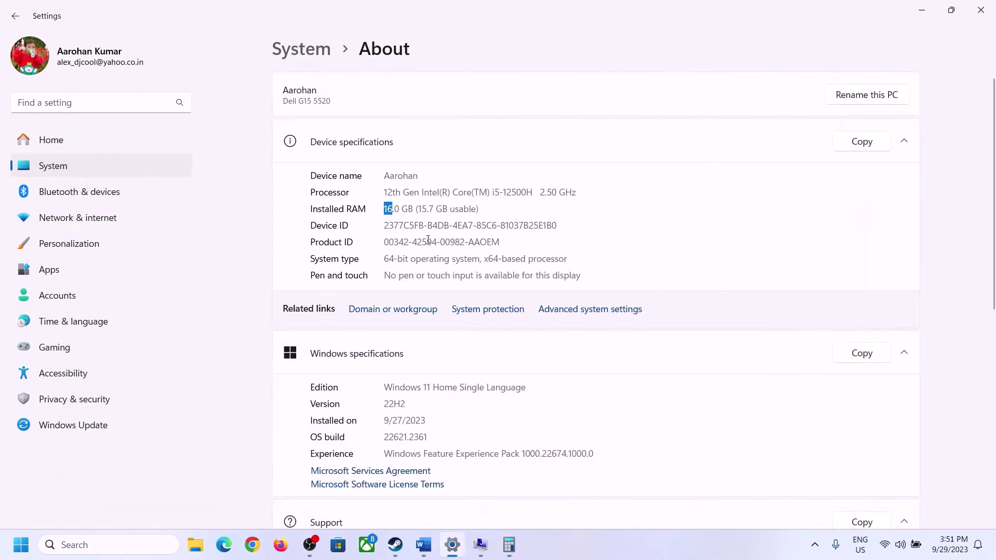
click(509, 544)
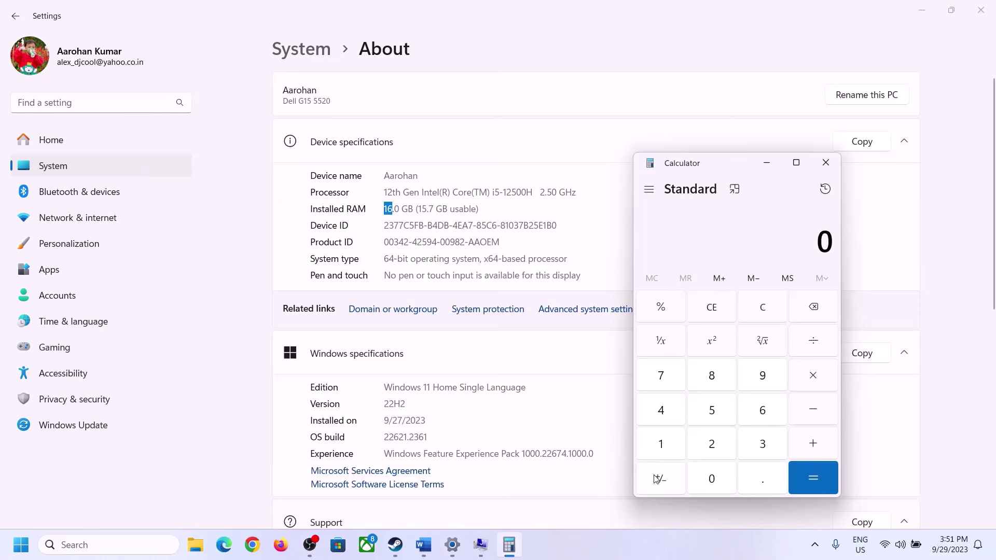
click(760, 409)
click(810, 377)
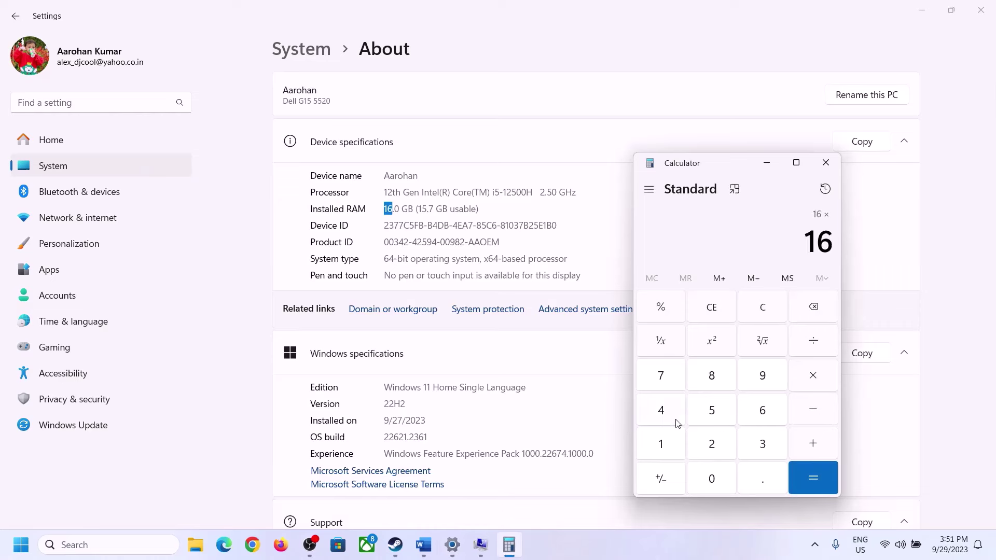
click(664, 441)
click(706, 474)
click(711, 446)
click(662, 412)
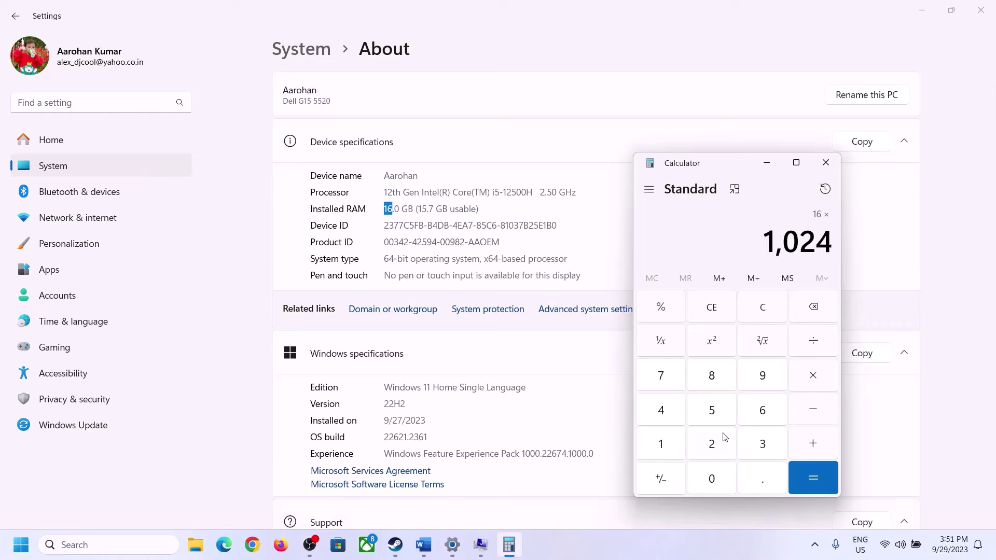
click(803, 482)
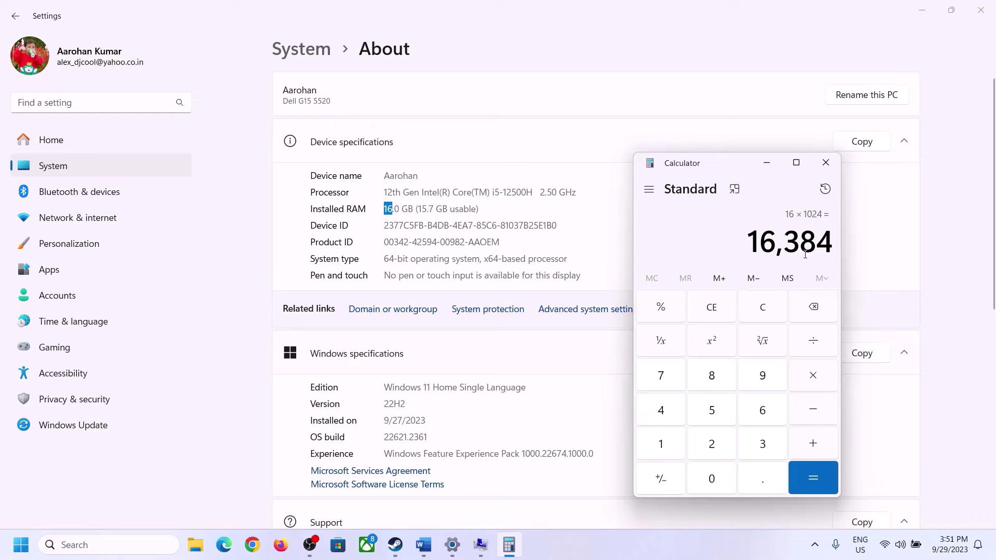
Step: Check the formula in the Word document and multiply the RAM in megabytes by 3 for the maximum paging file size
click(424, 544)
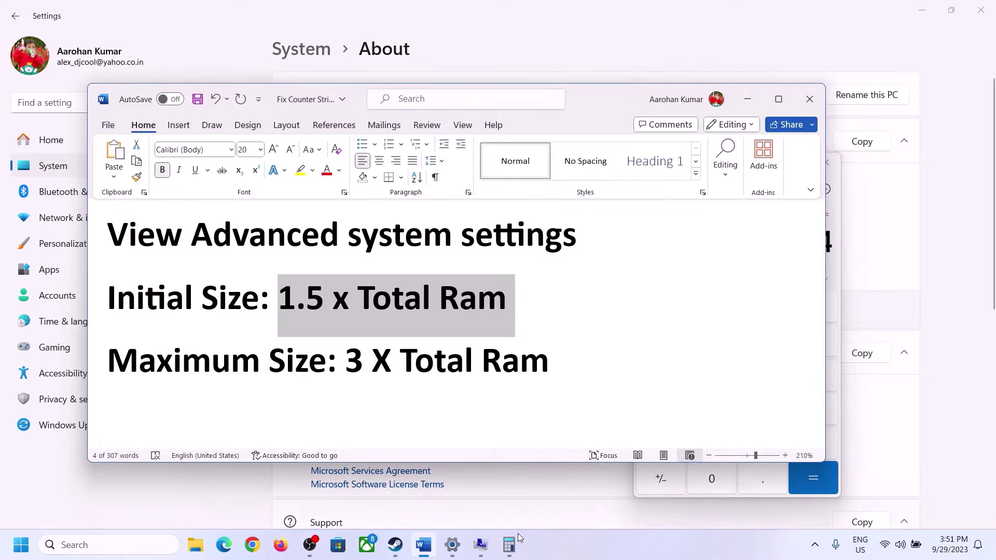
click(510, 546)
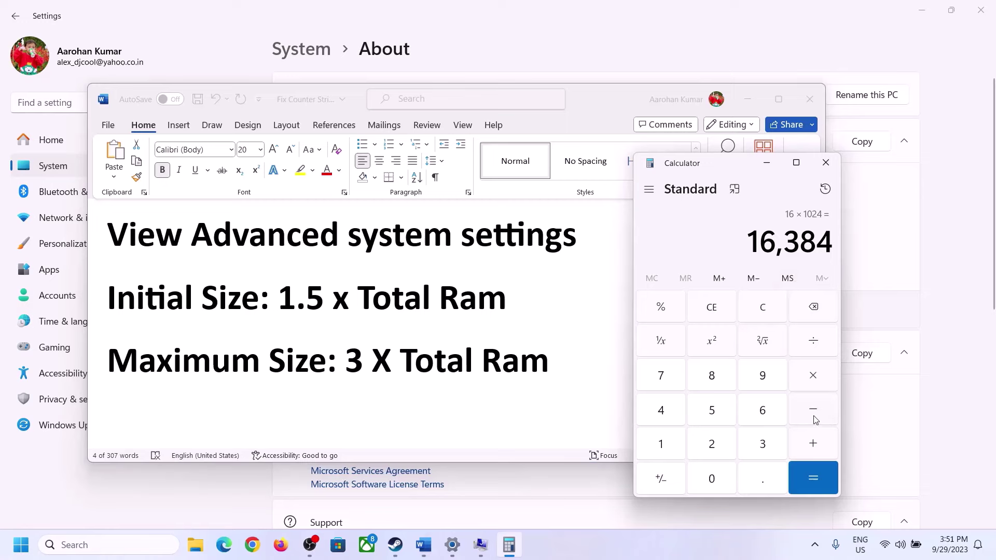
click(813, 376)
click(763, 444)
click(814, 476)
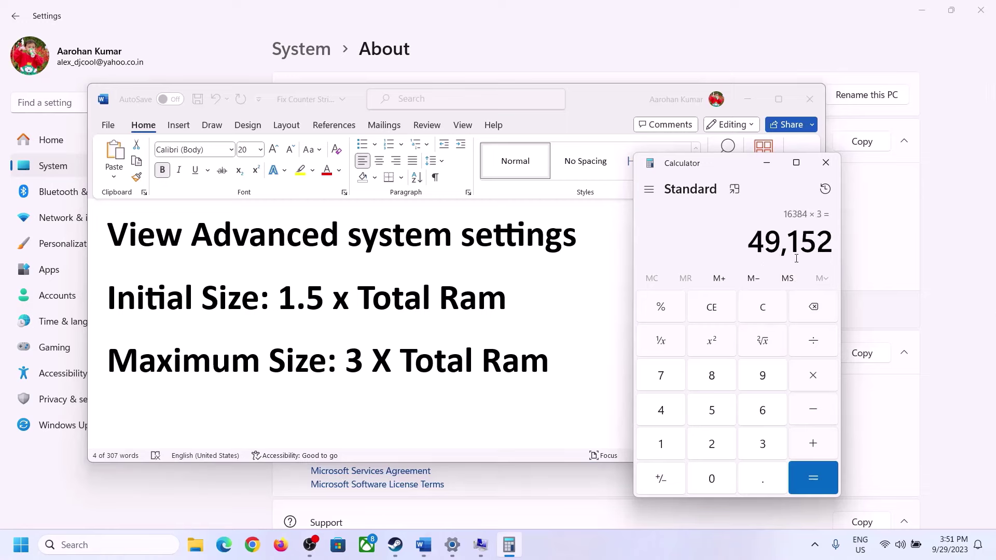
Step: Set the maximum paging file size to 49152 MB and apply the custom size to drive C
click(480, 544)
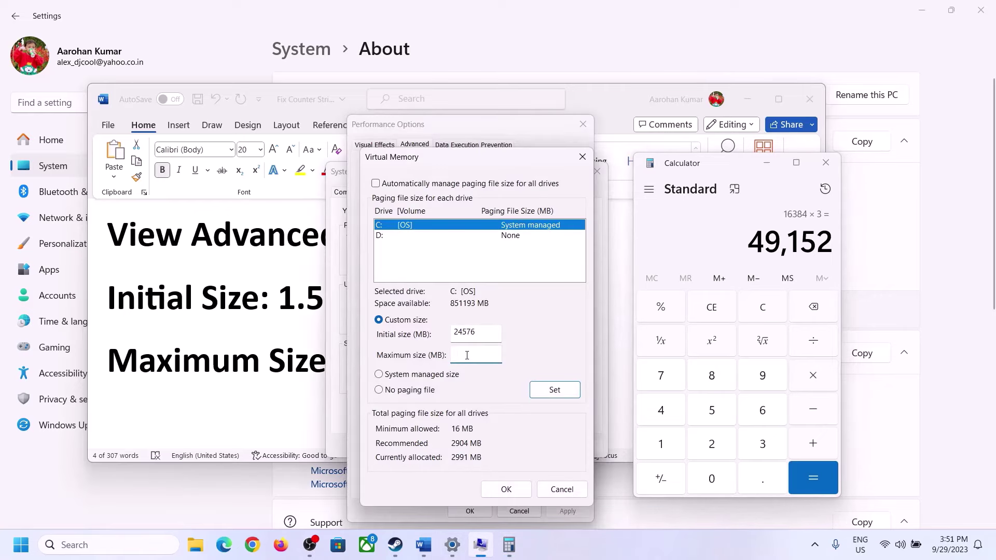
text(49152)
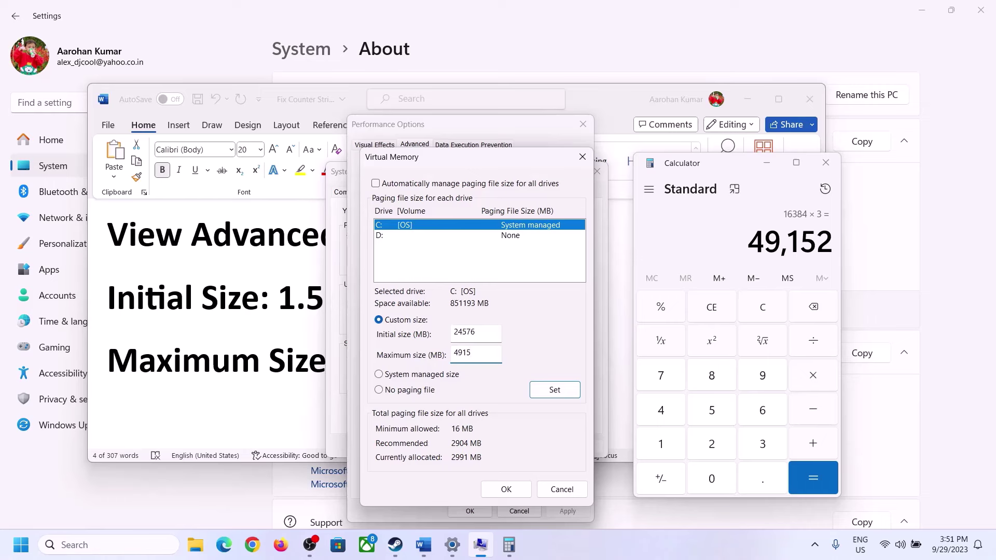
click(555, 390)
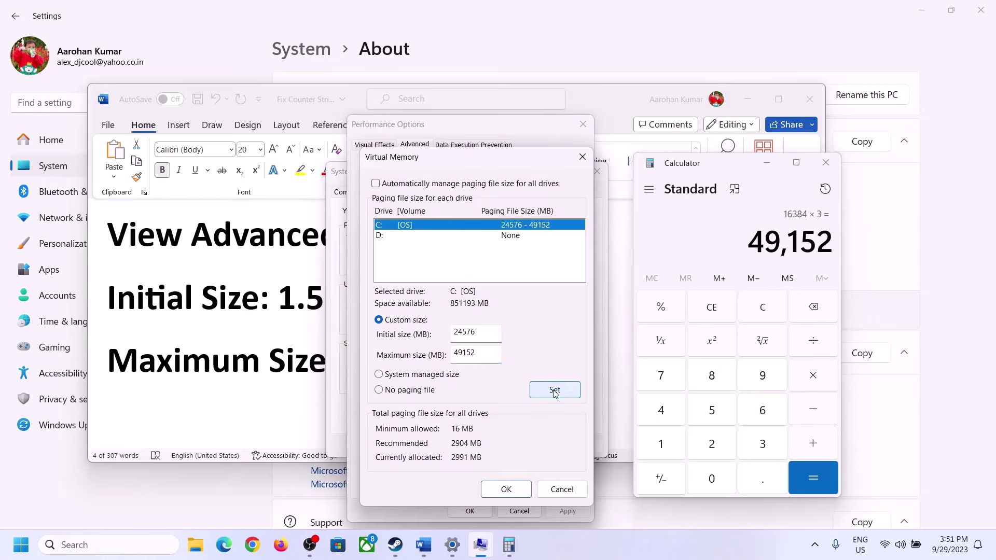
Step: Confirm the virtual memory changes, close the Performance Options and System Properties dialogs, and dismiss the restart prompt without restarting
click(520, 491)
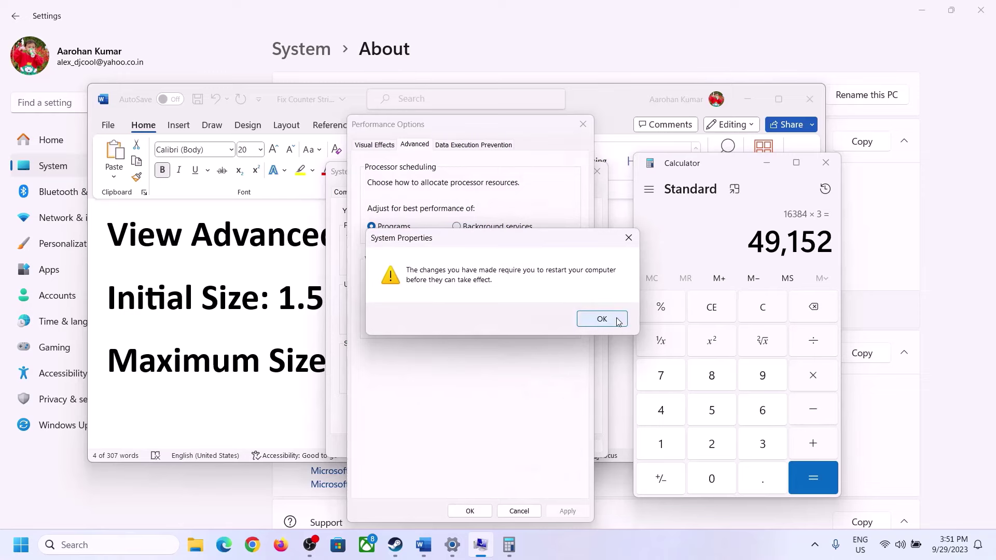
click(617, 320)
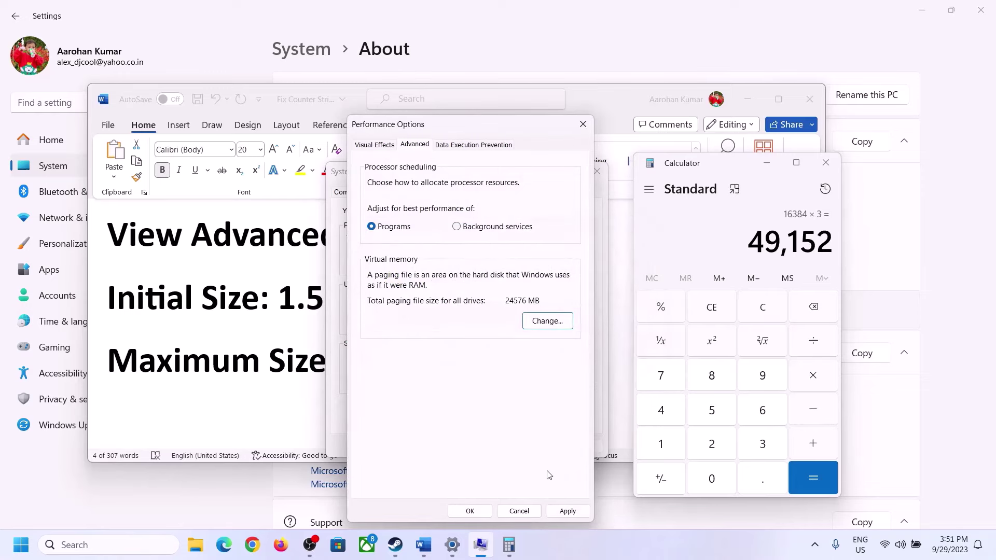
click(469, 511)
click(465, 446)
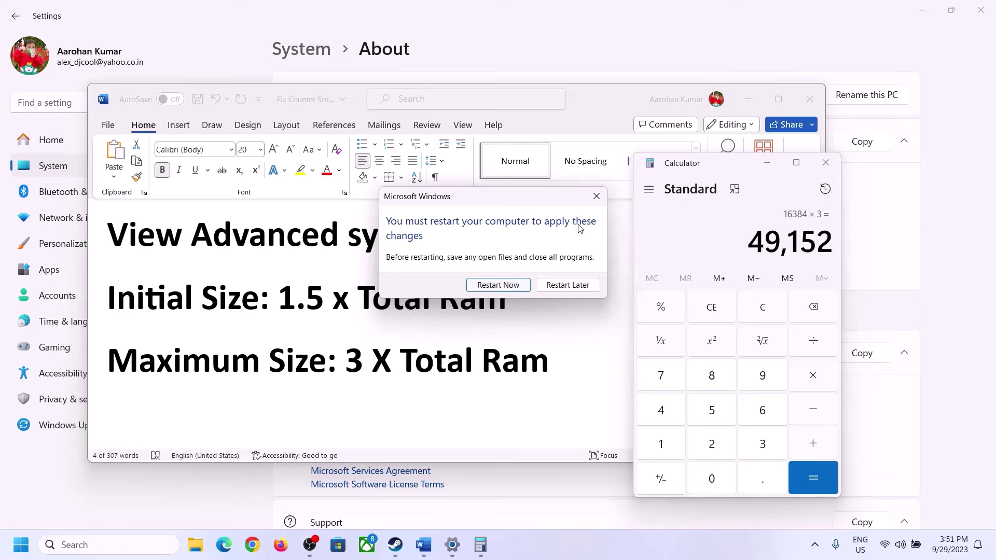
click(596, 196)
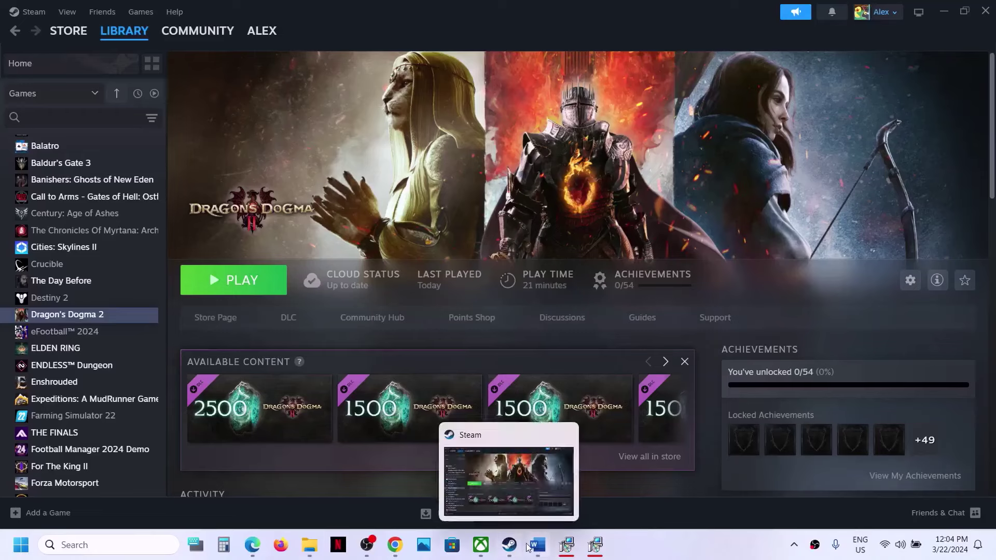
Step: Consult Step 16 in the Dragon's Dogma 2 Word document and check for Windows updates in Settings
click(535, 551)
scroll(271, 254, down, 3)
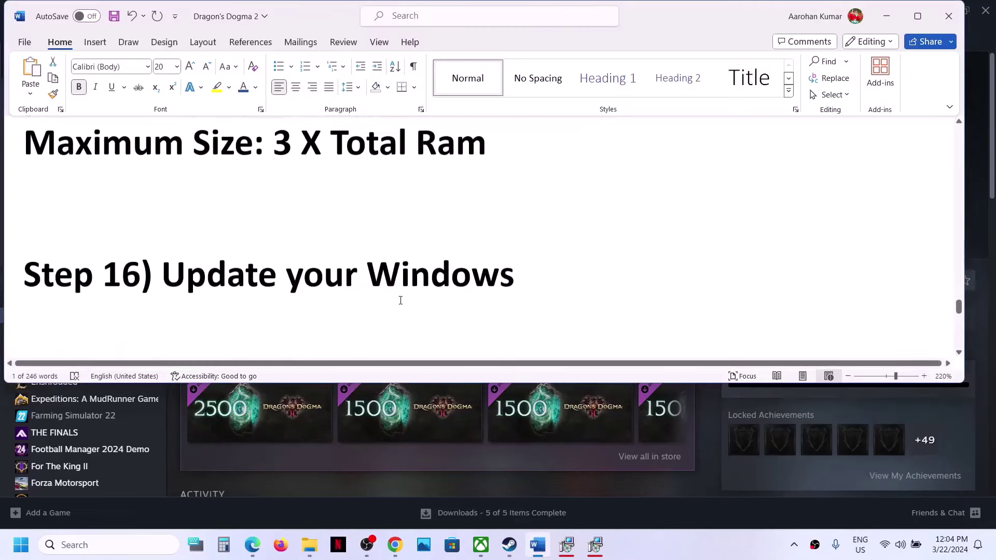
drag(208, 242, 513, 259)
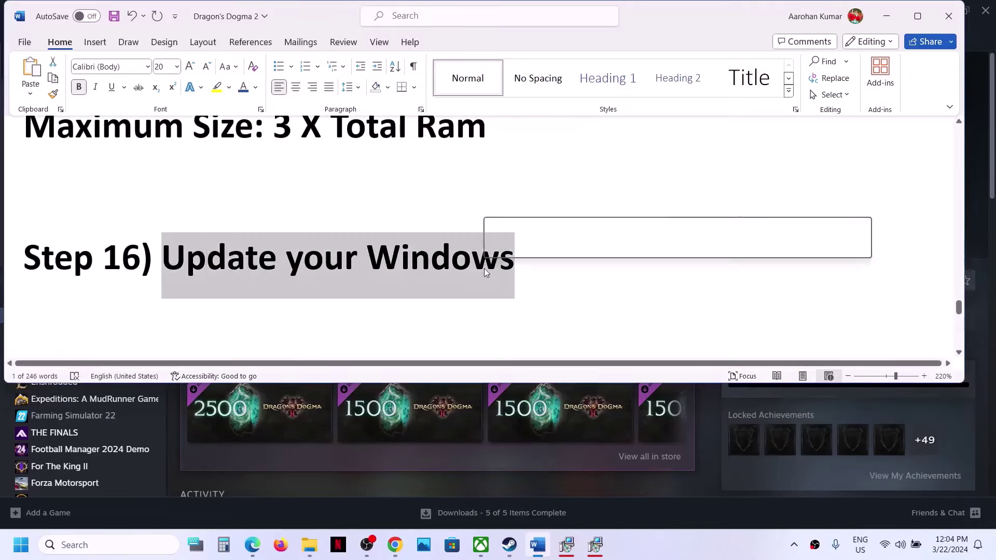
click(881, 18)
key(super+i)
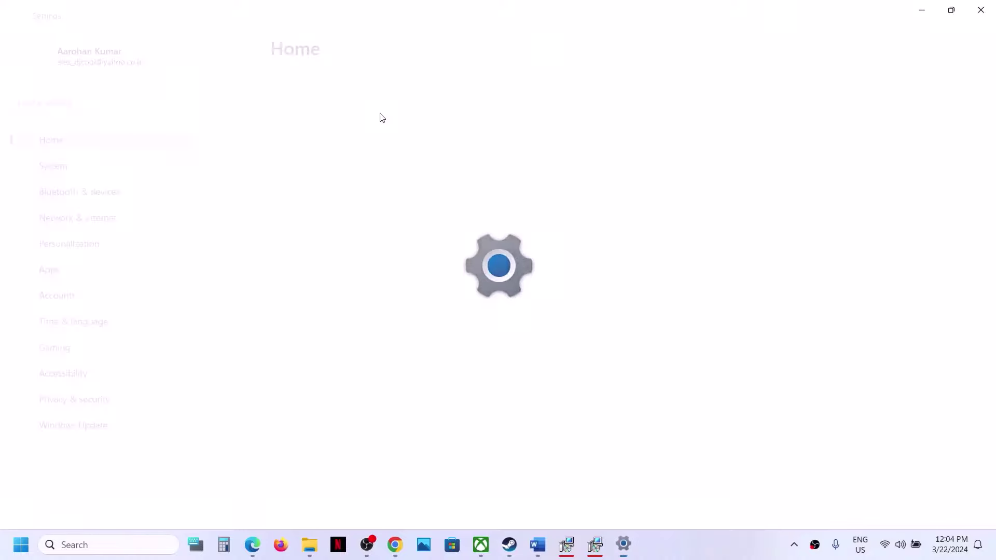
click(68, 424)
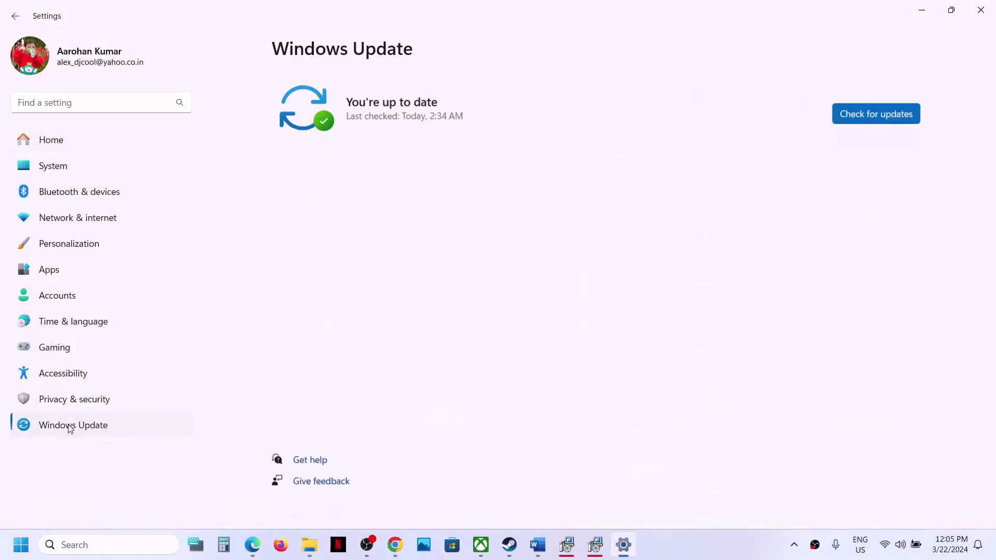
click(859, 110)
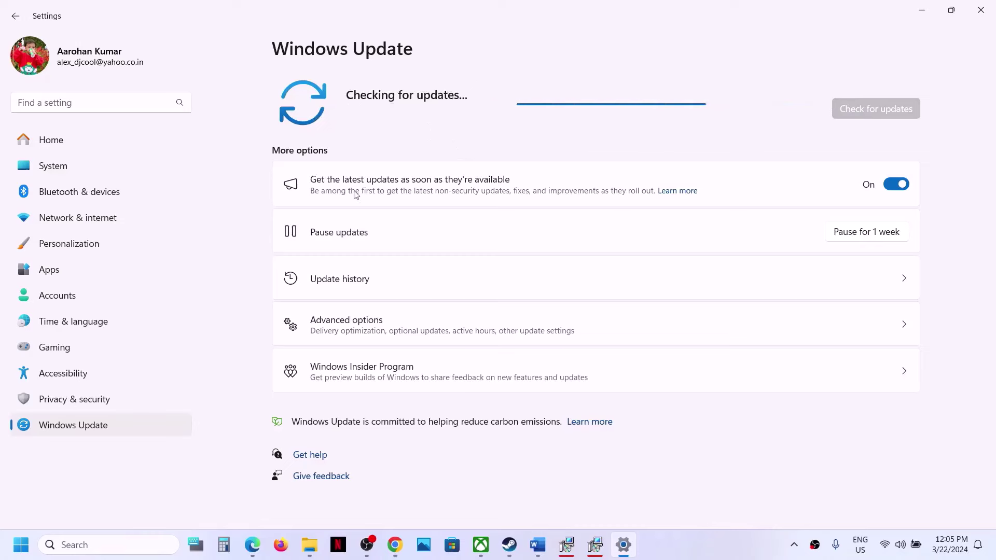
click(23, 548)
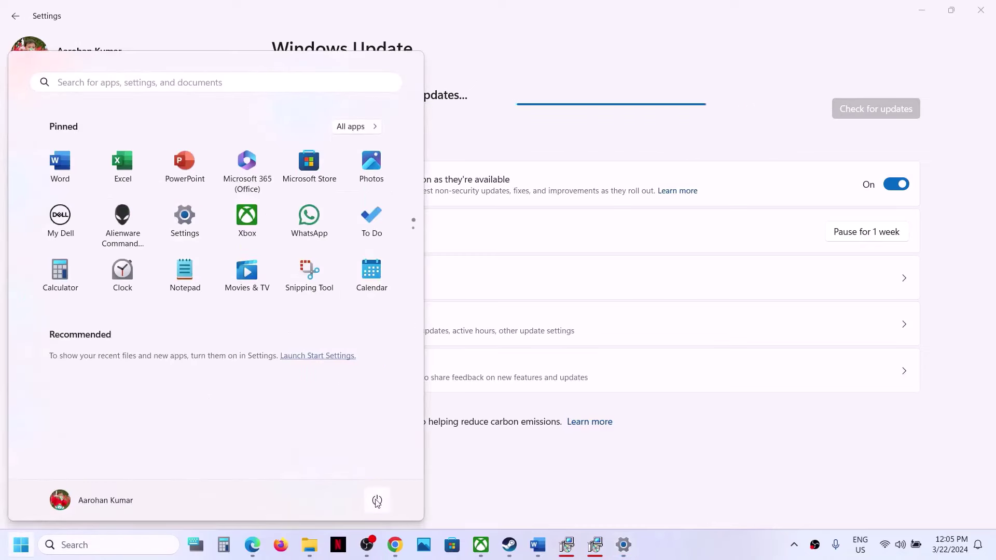
click(377, 500)
key(Escape)
key(Escape)
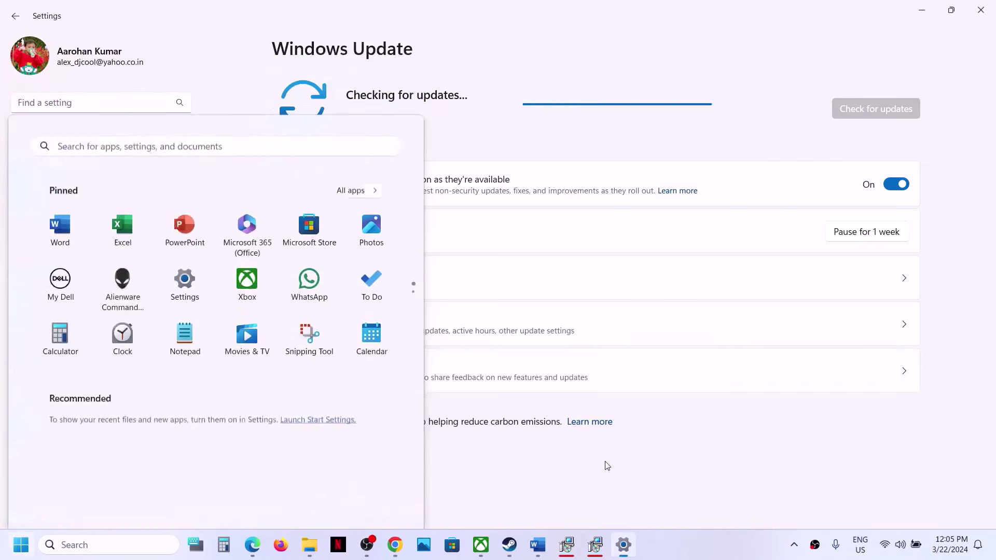
Step: Read Step 17 in the Word document about switching to windowed mode and lowering video settings
click(534, 544)
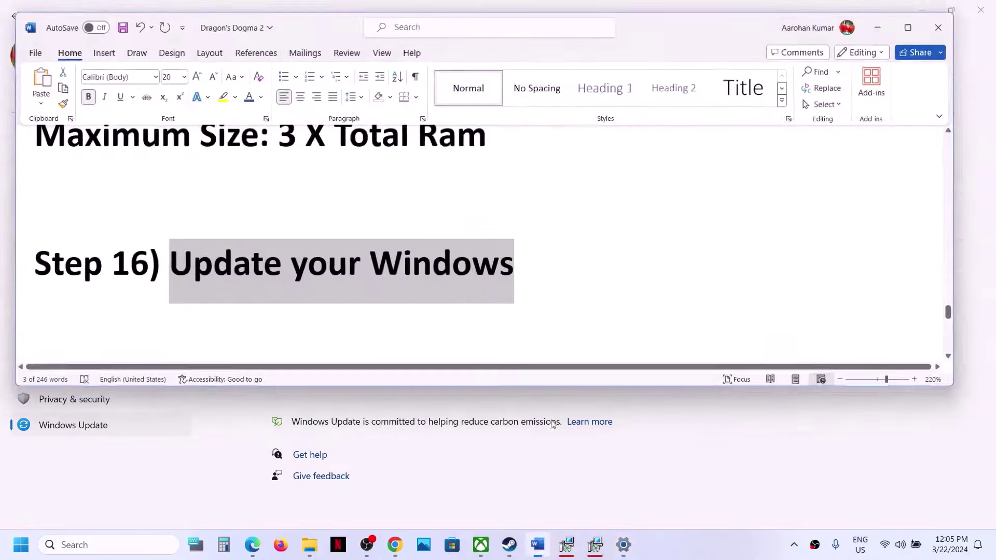
scroll(451, 289, down, 3)
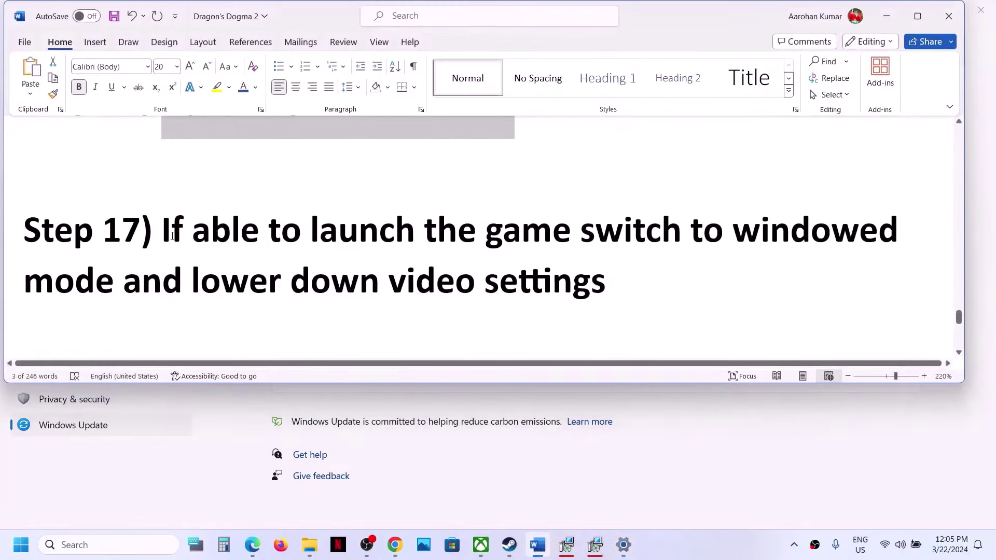
drag(166, 235, 532, 249)
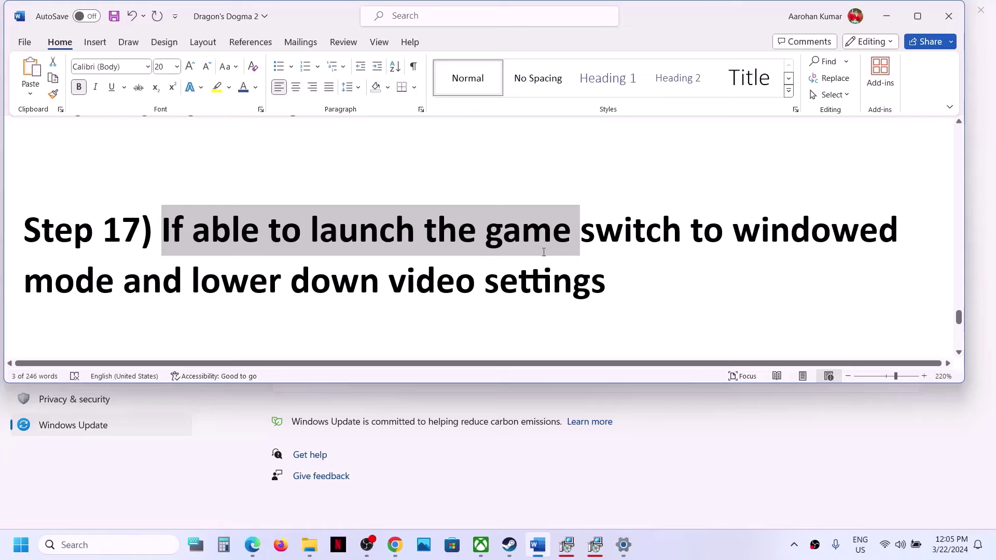
drag(543, 252, 607, 290)
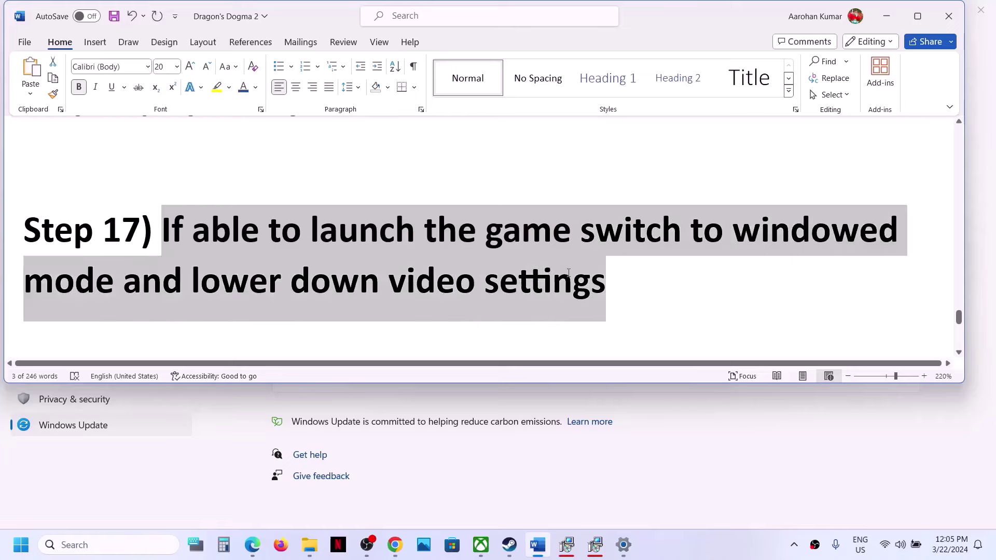
click(885, 21)
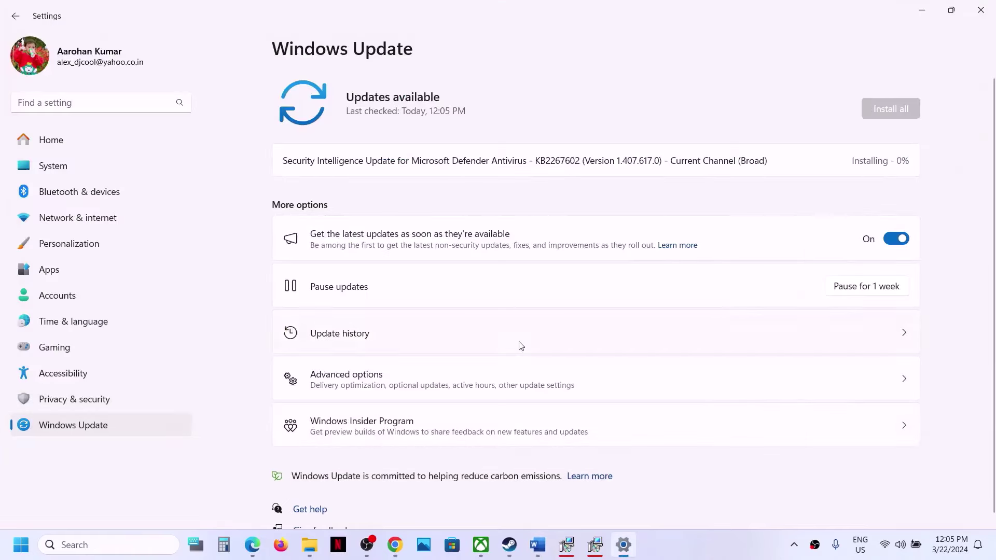
Step: Launch Dragon's Dogma 2 from the Steam library and bring the game window to the front
click(509, 545)
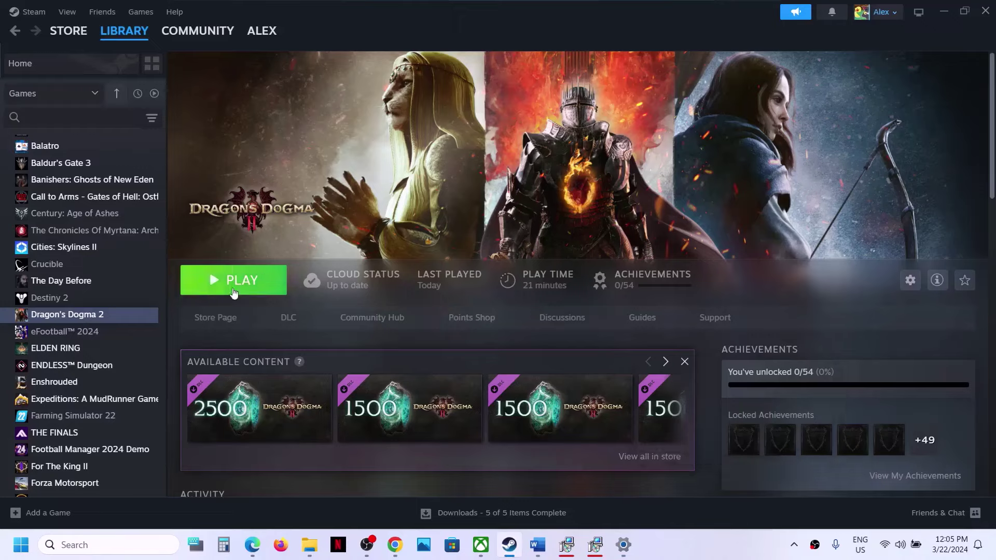
click(234, 280)
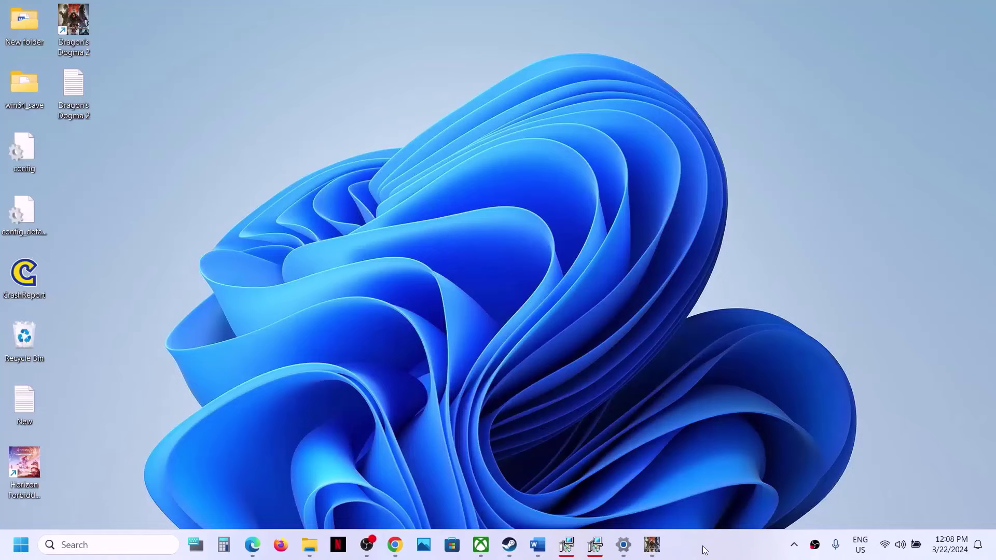
click(652, 545)
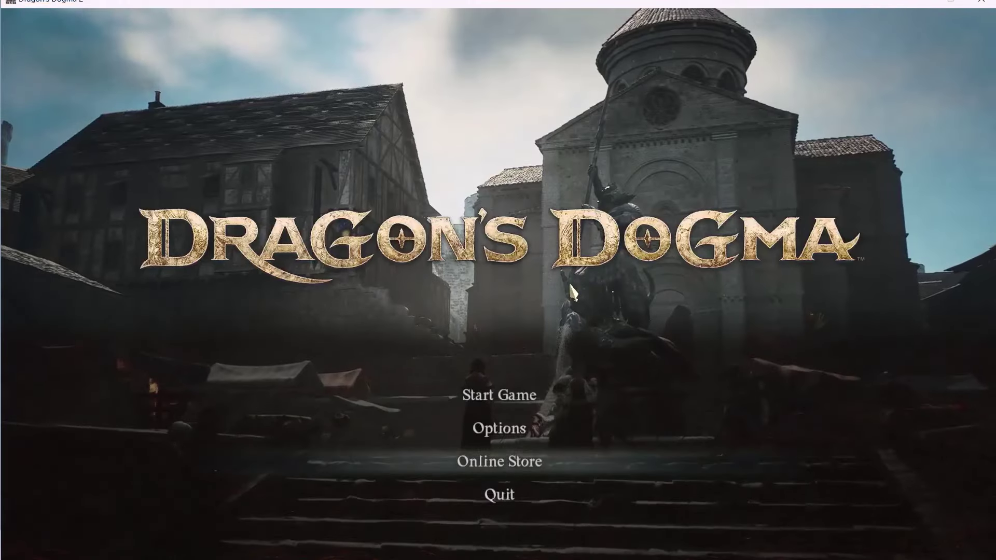
Step: Open the game's Options and go to the Graphics settings after viewing the Display settings
click(515, 428)
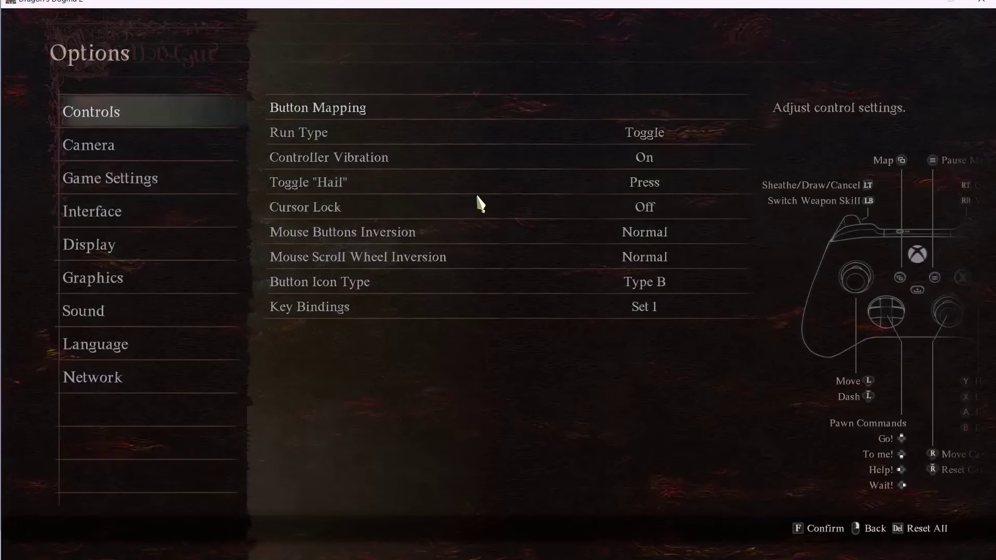
click(217, 191)
click(142, 239)
click(133, 251)
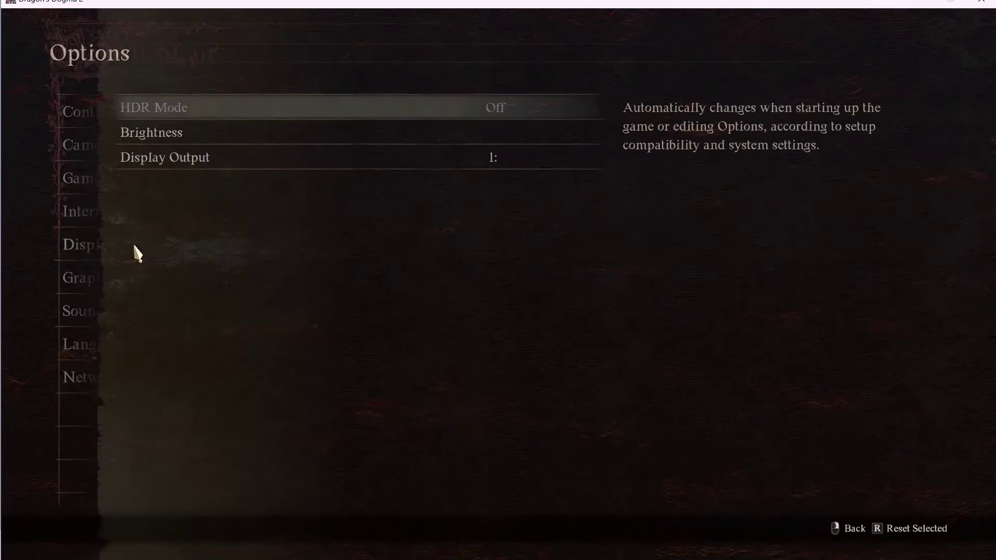
right_click(504, 120)
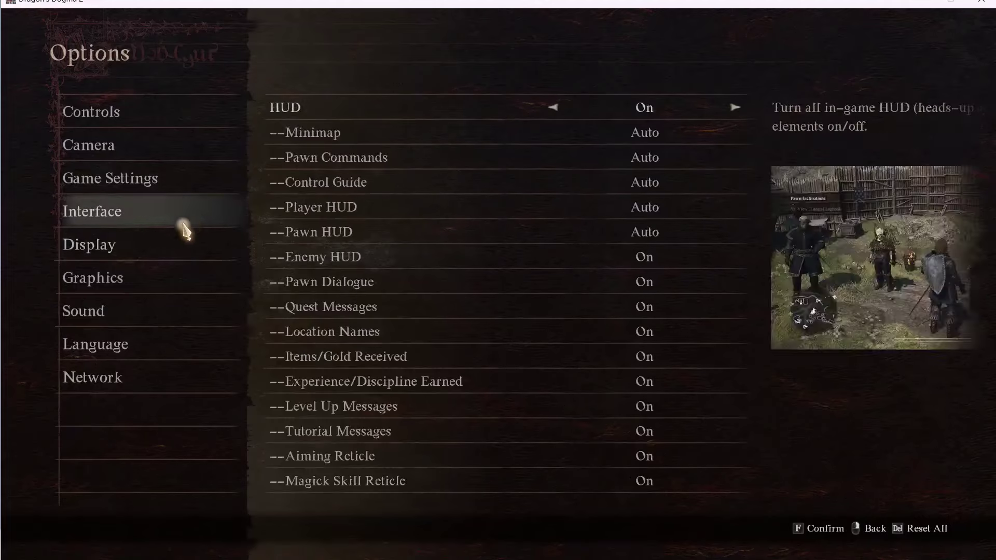
click(121, 279)
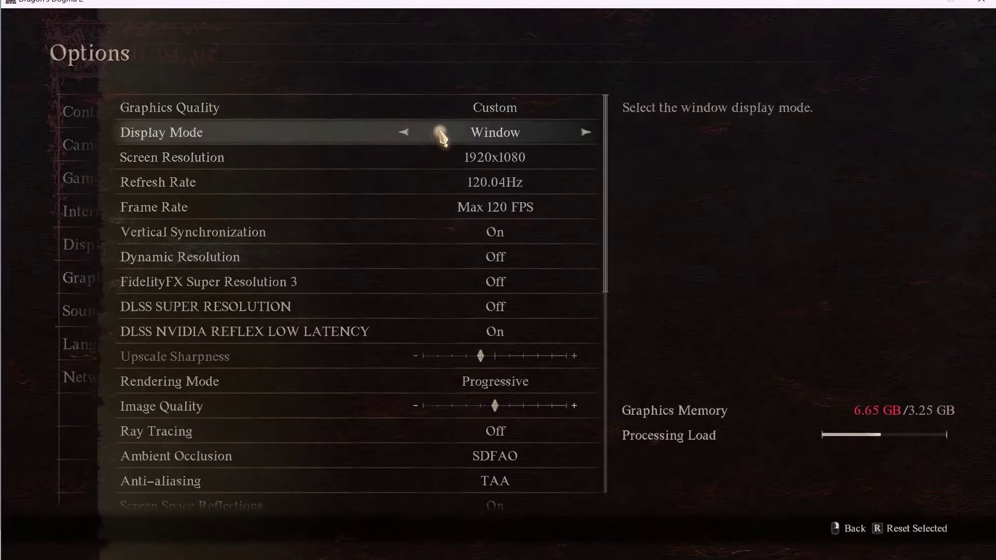
Step: Try the Low preset for Graphics Quality, acknowledging the memory warning, and set it back to High
click(407, 110)
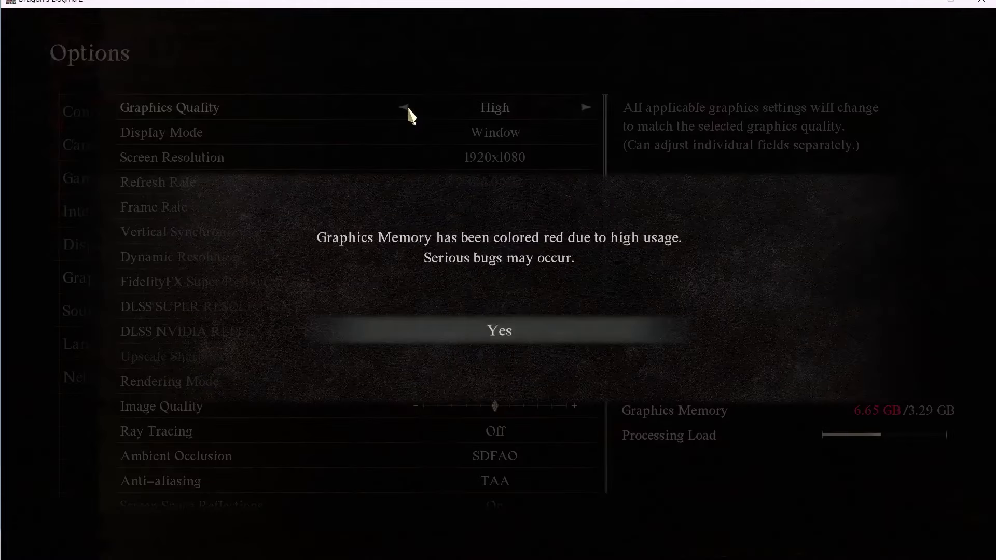
click(511, 337)
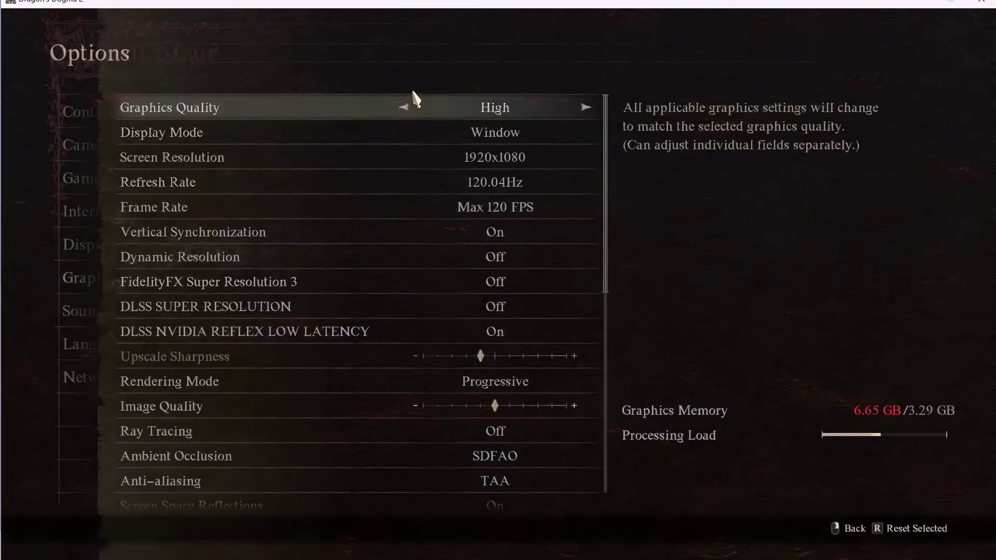
click(407, 108)
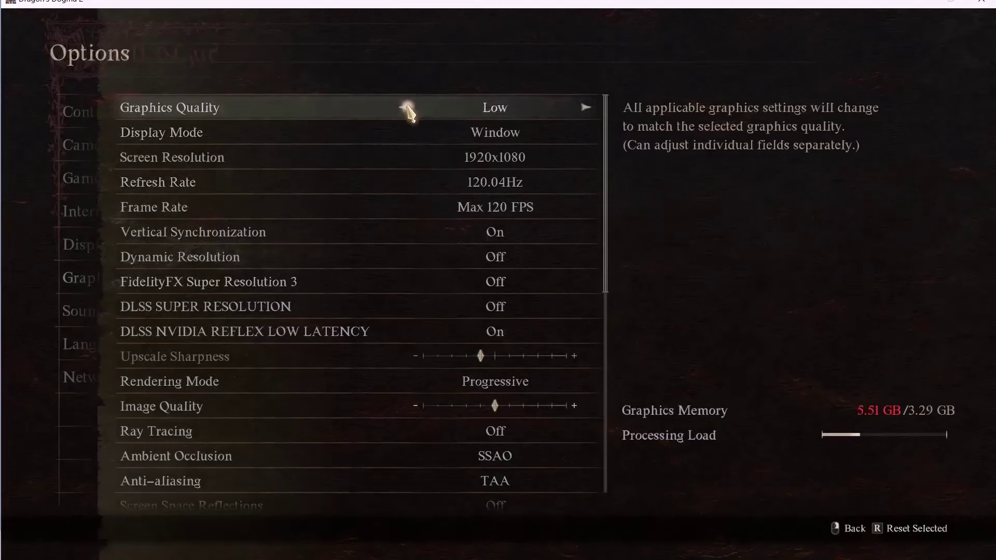
click(584, 108)
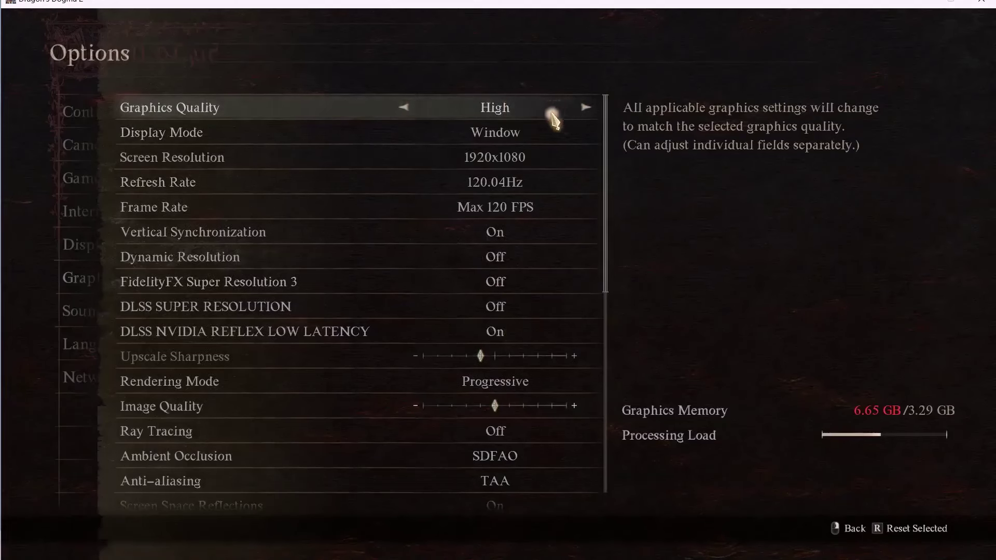
Step: Cycle Display Mode through Borderless Window and Full Screen and return it to Window
click(414, 134)
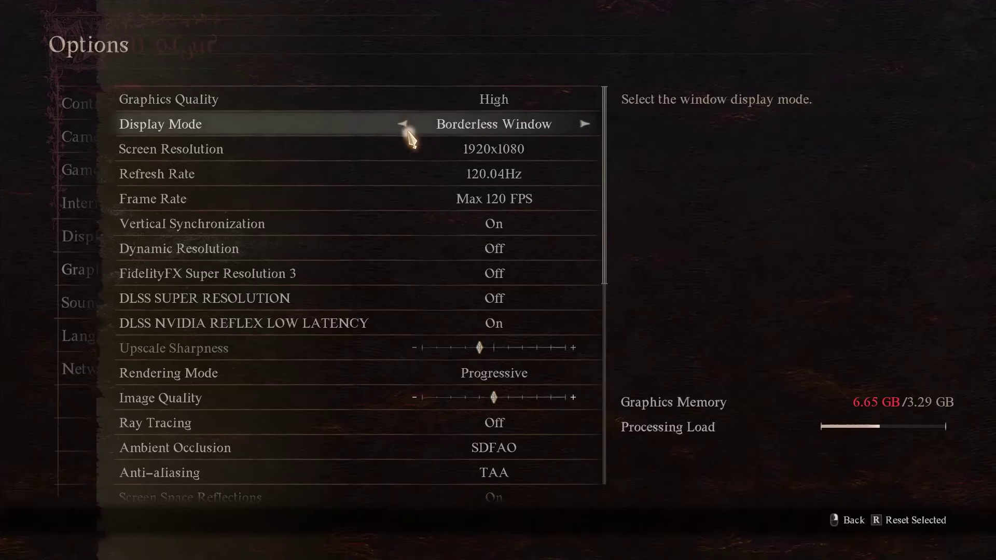
click(405, 126)
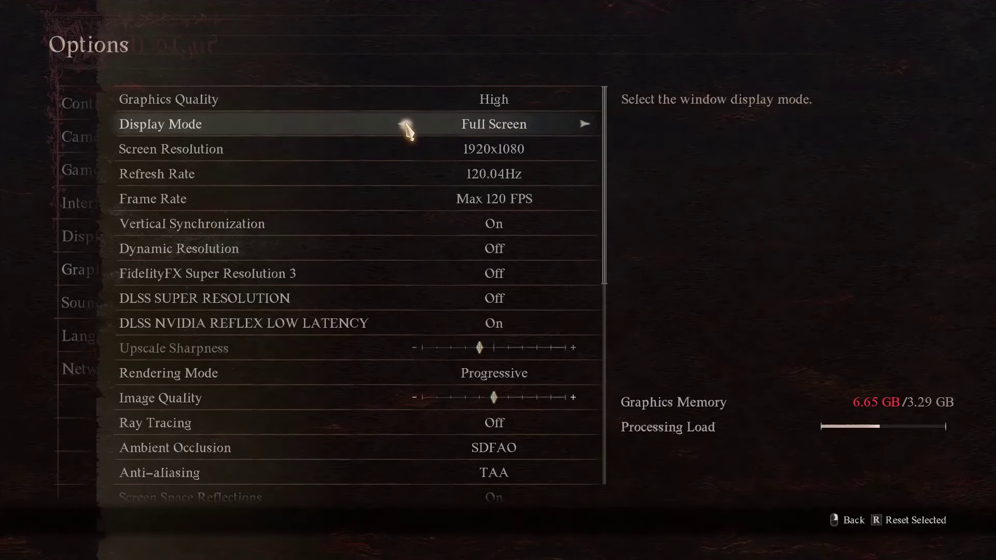
click(583, 126)
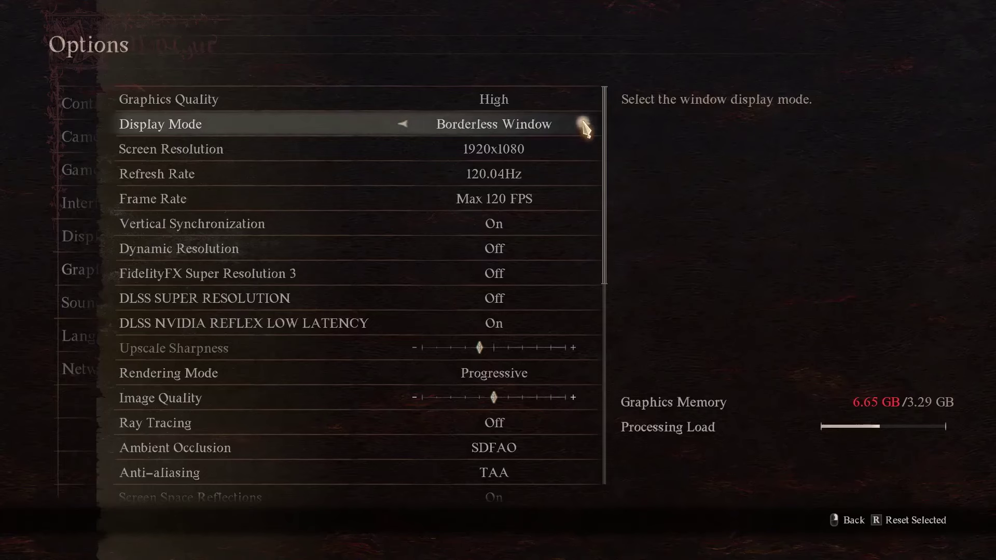
click(584, 126)
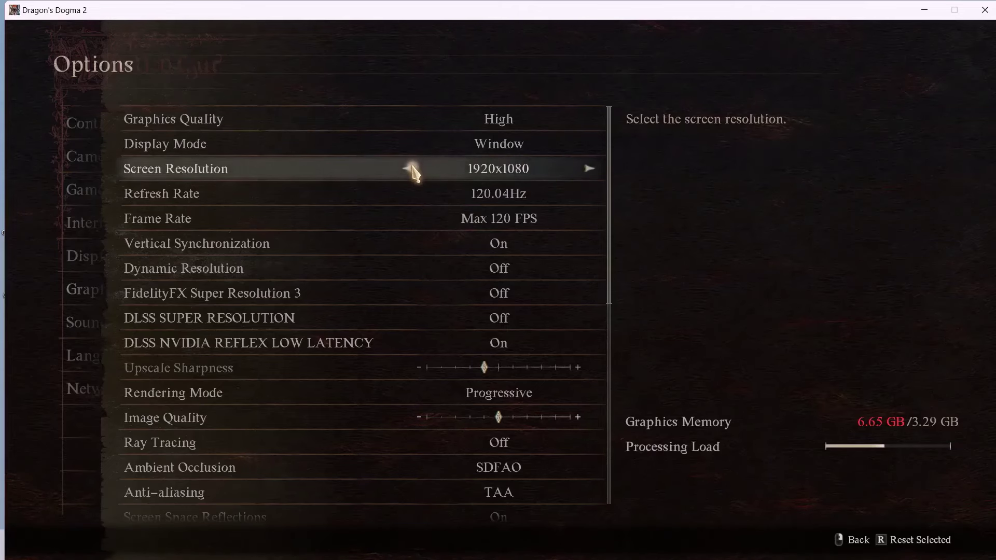
Step: Set the Screen Resolution to 1680x1050, keep it, and set the Refresh Rate to 60.01Hz
click(408, 169)
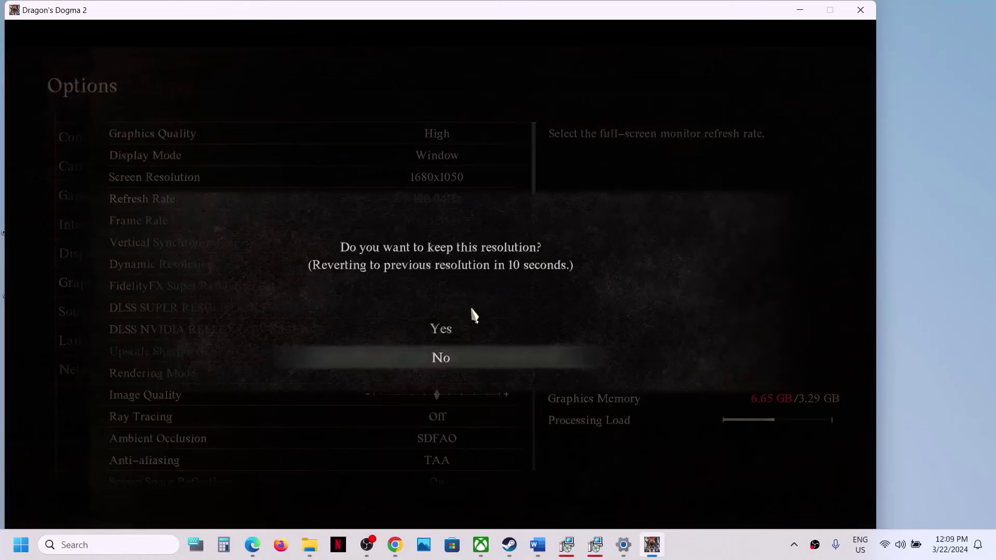
click(451, 328)
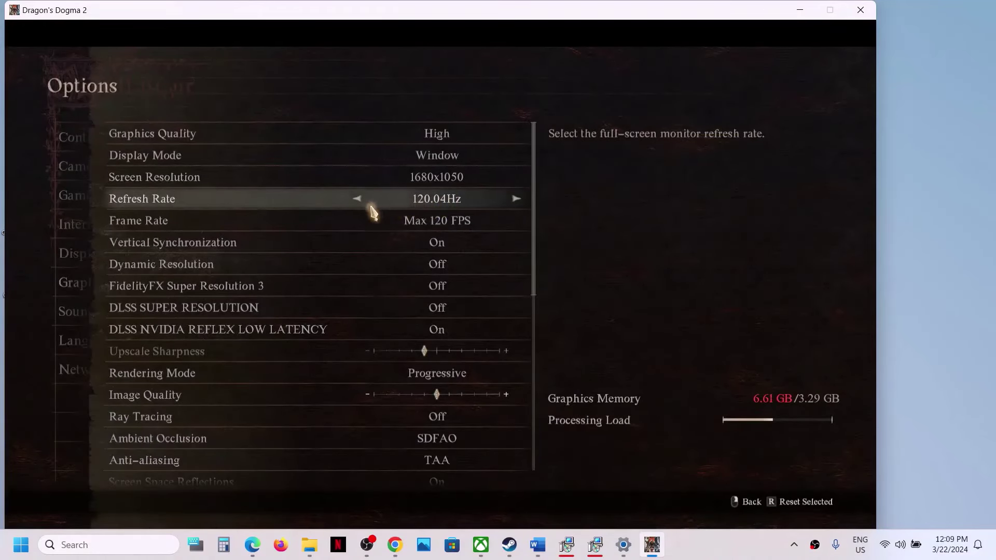
click(516, 200)
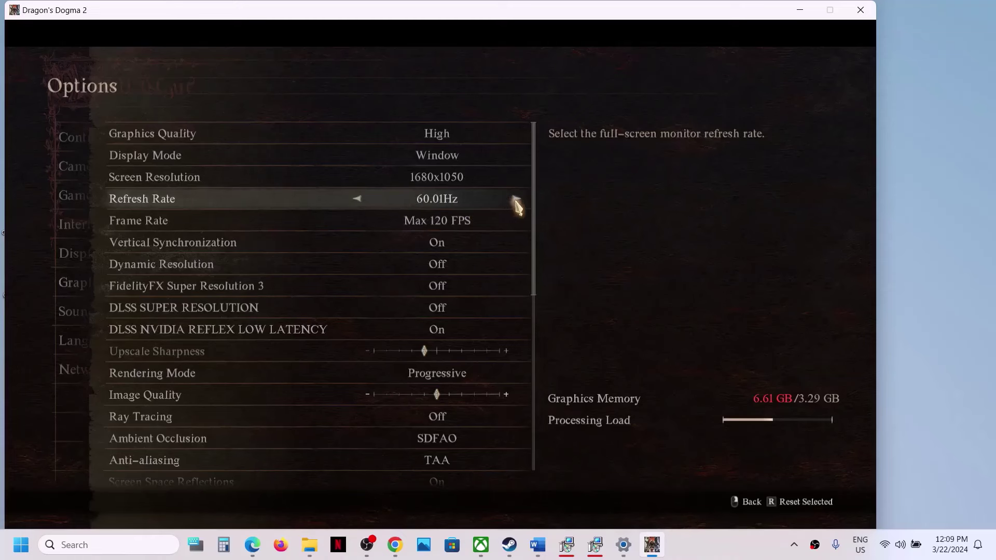
click(515, 200)
click(516, 200)
click(516, 200)
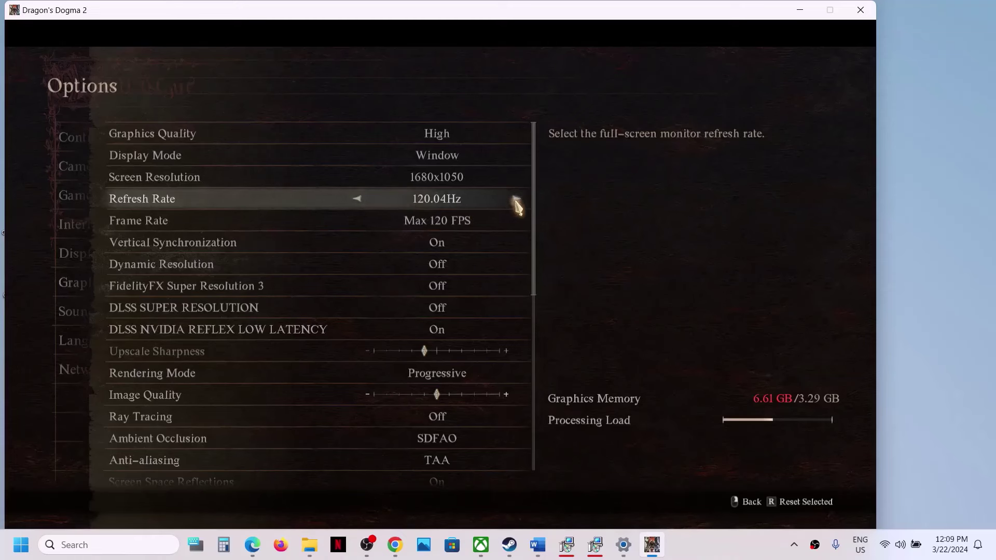
click(356, 199)
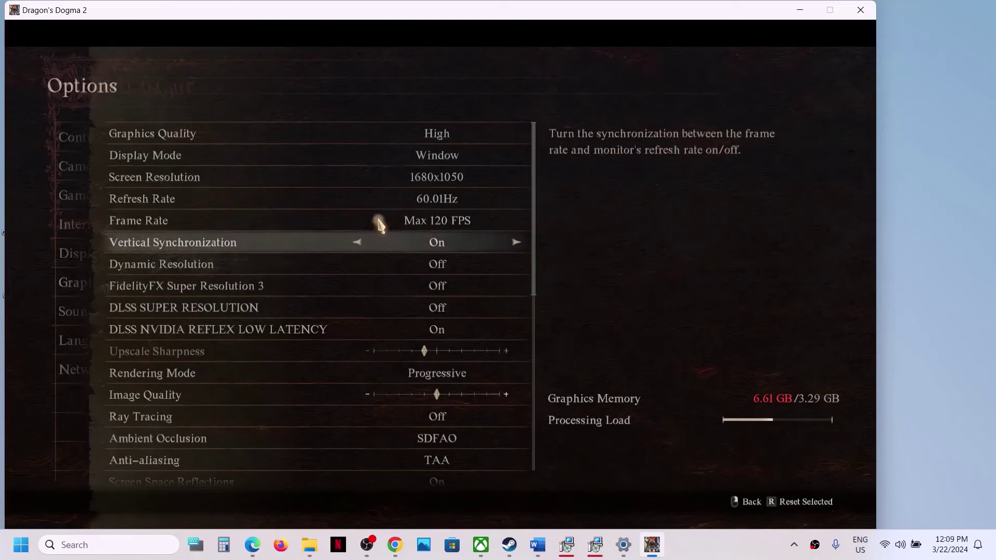
Step: Set the Frame Rate to Max 60 FPS and cycle the Refresh Rate options back to 60.01Hz
click(359, 221)
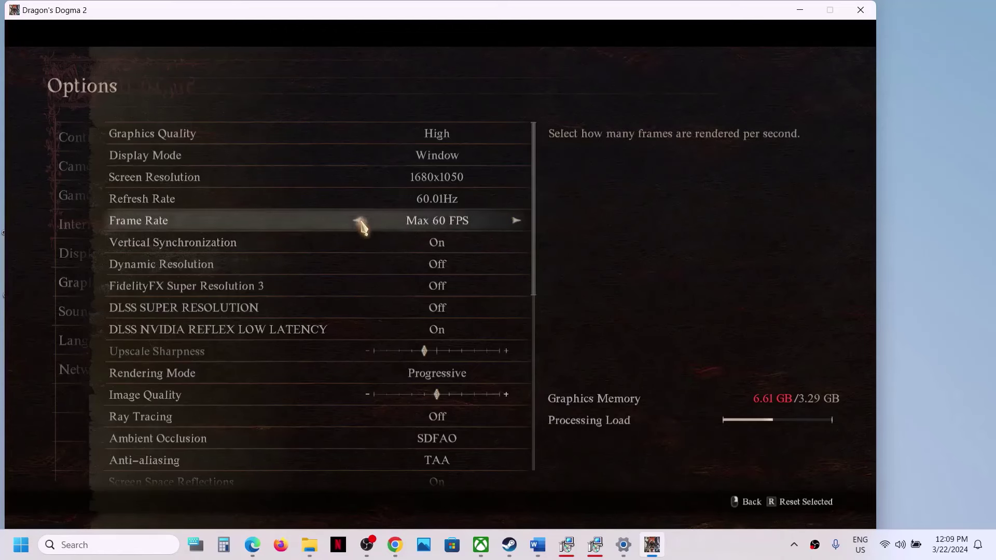
click(517, 222)
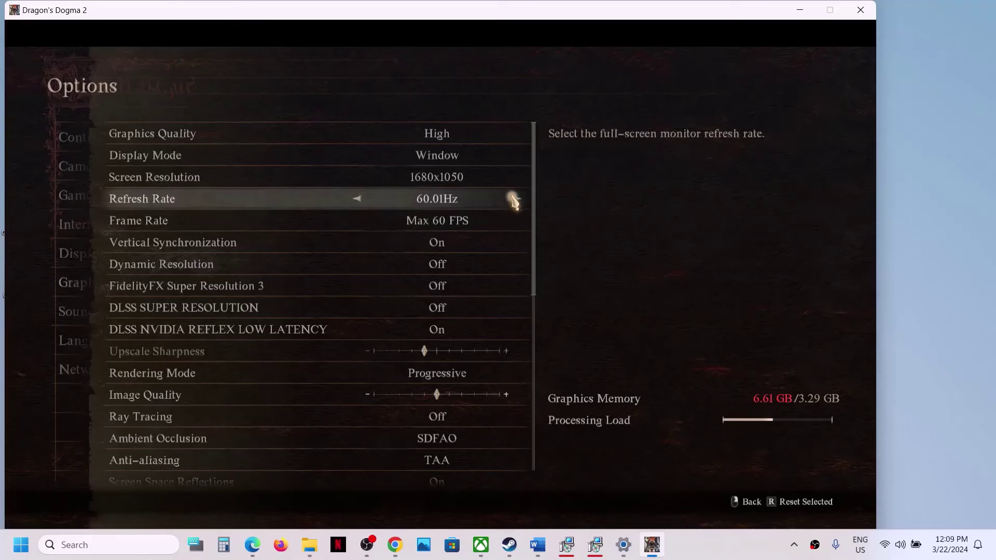
click(514, 200)
click(514, 200)
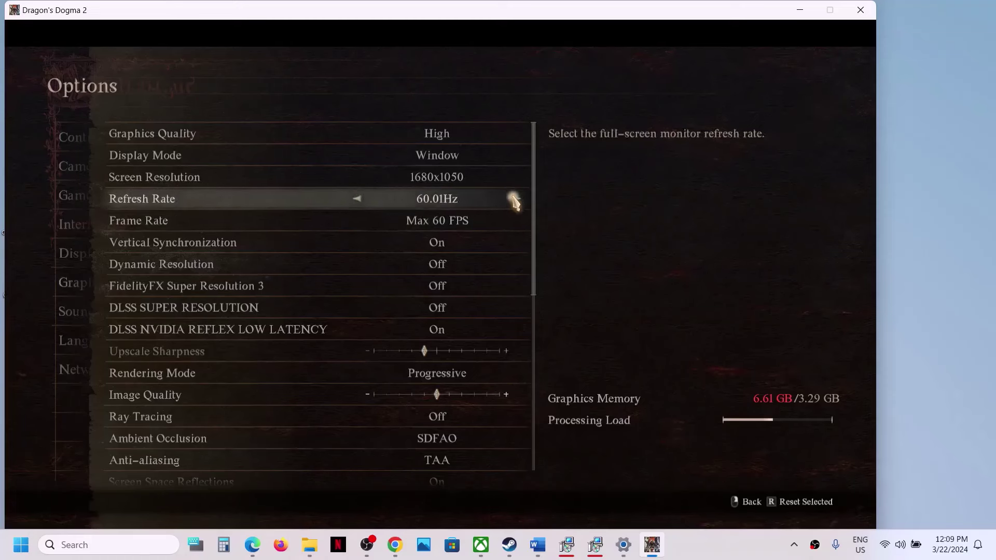